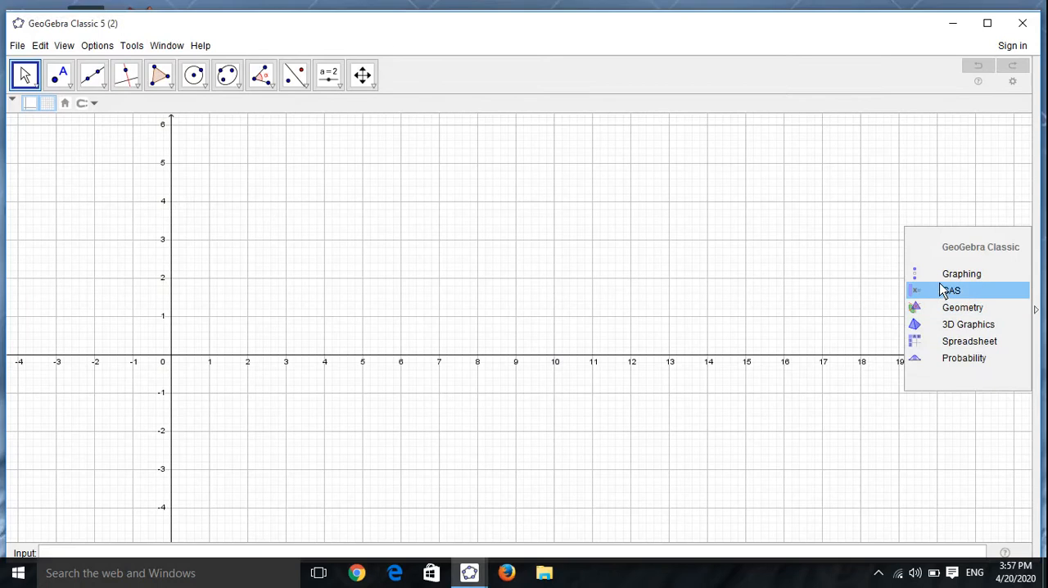
Step: Switch to the Graphing perspective and place two points at (4, 1) and (10, 1)
click(942, 276)
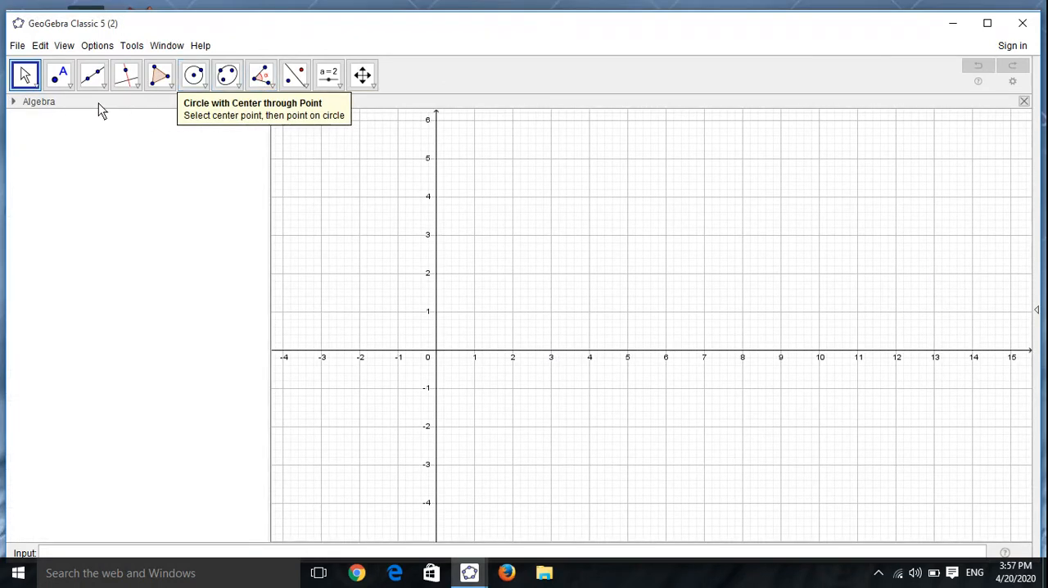
click(60, 76)
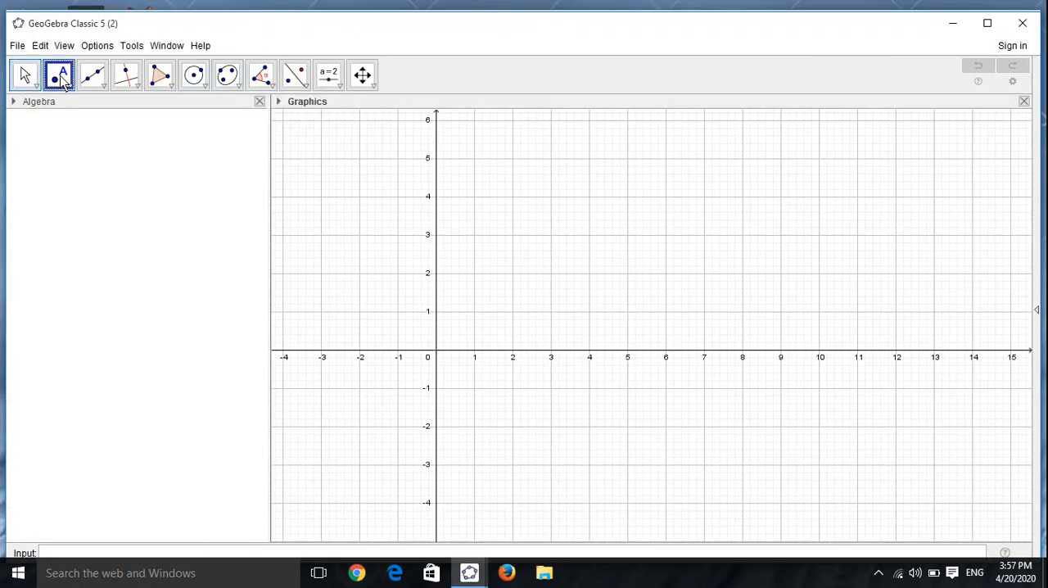
click(590, 311)
click(818, 311)
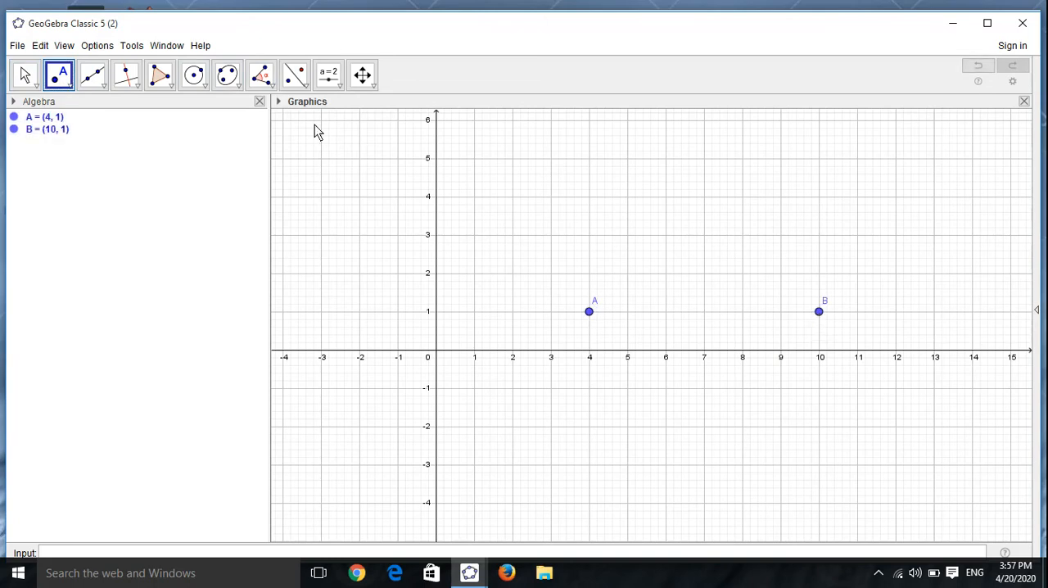
Step: Draw a line through points A and B
click(94, 76)
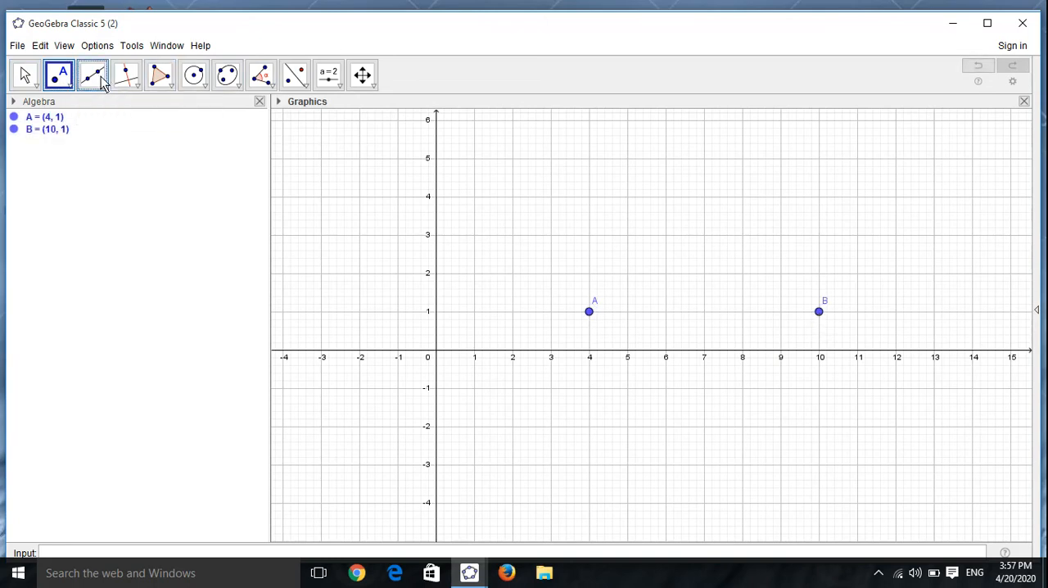
click(591, 312)
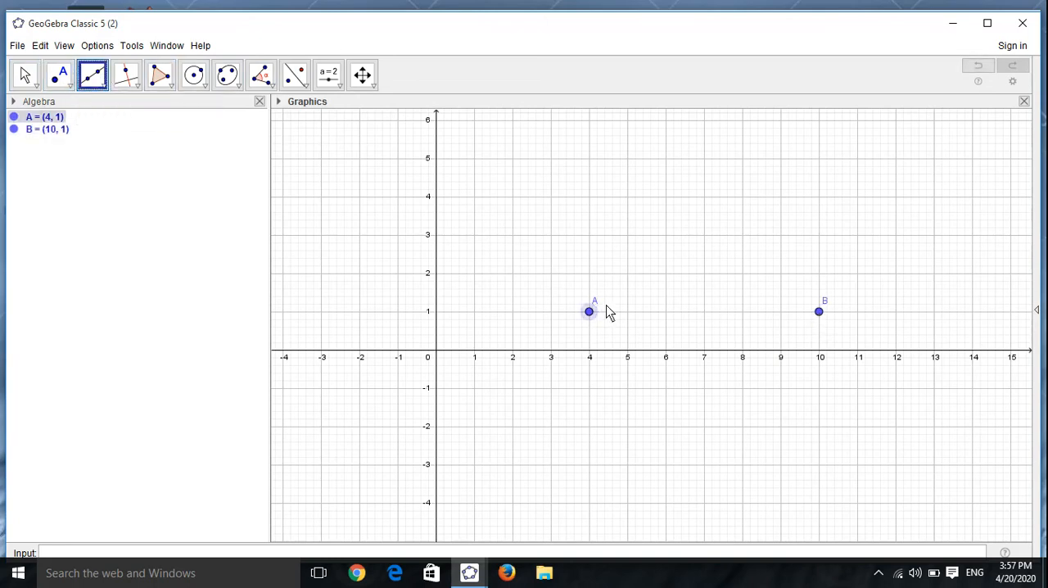
click(819, 312)
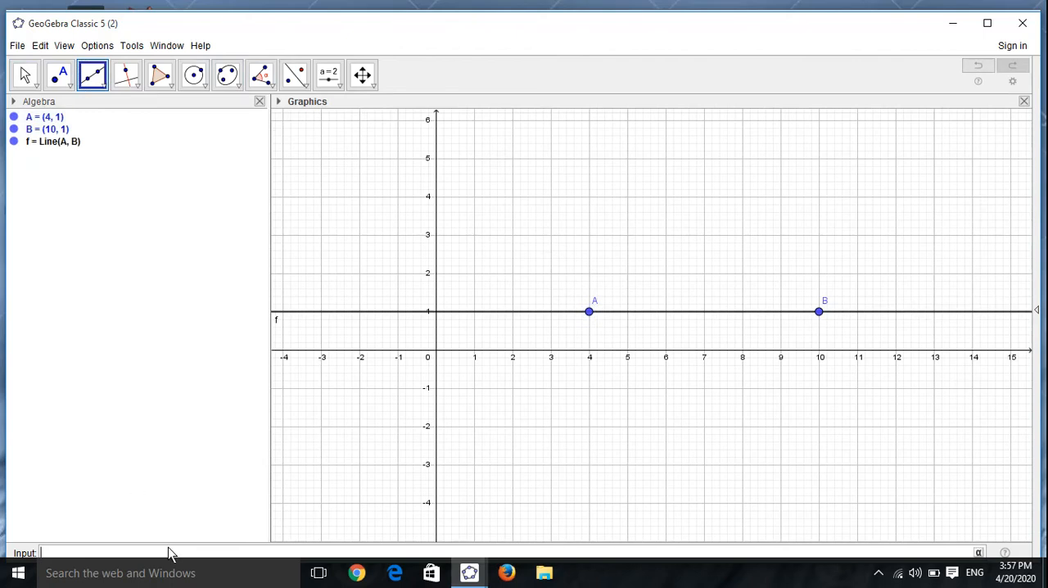
Step: Define m as the slope of line f with m=Slope(f)
text(m=slope)
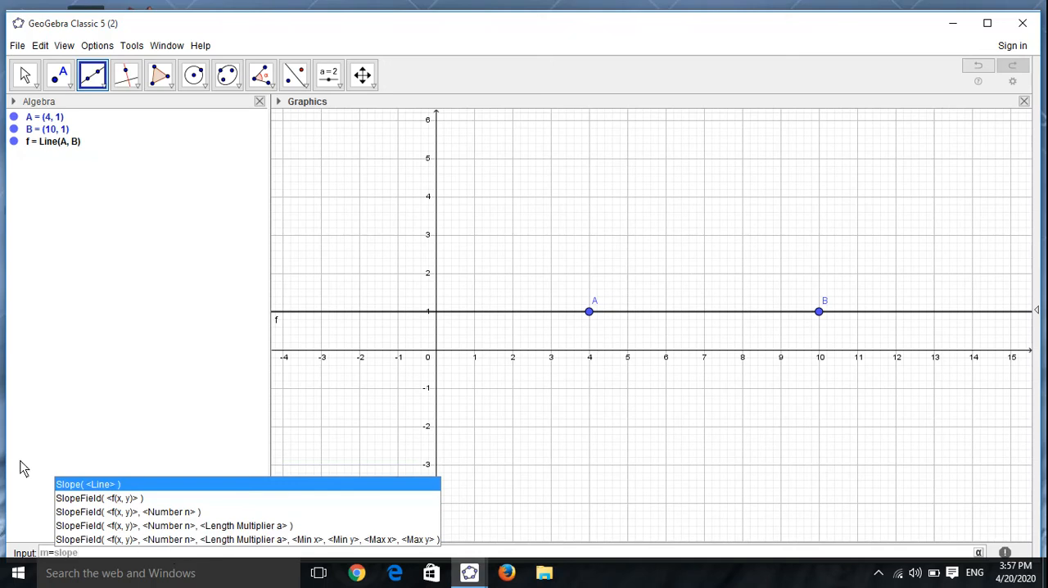
click(72, 486)
text(f)
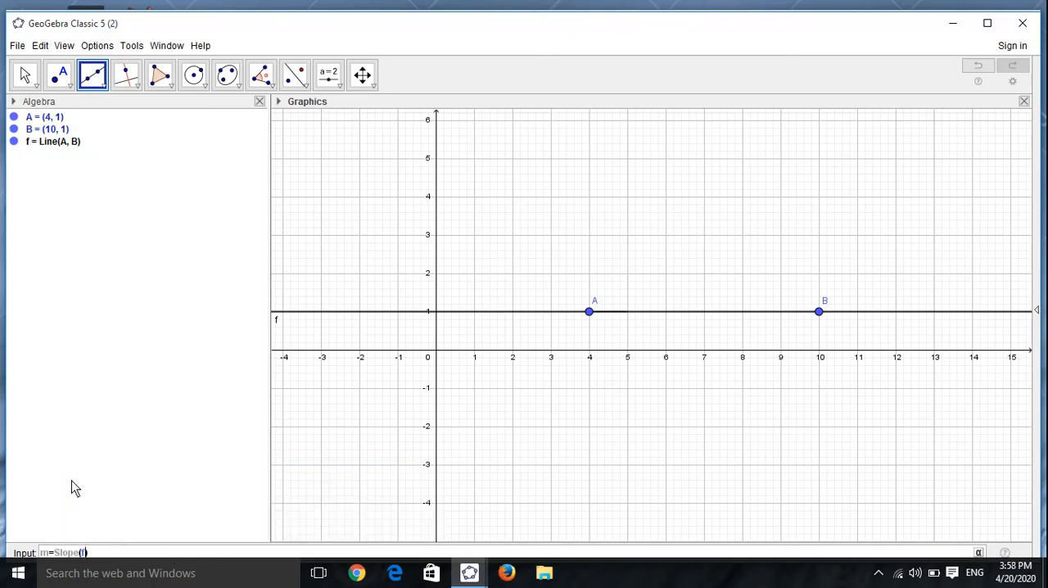
key(Return)
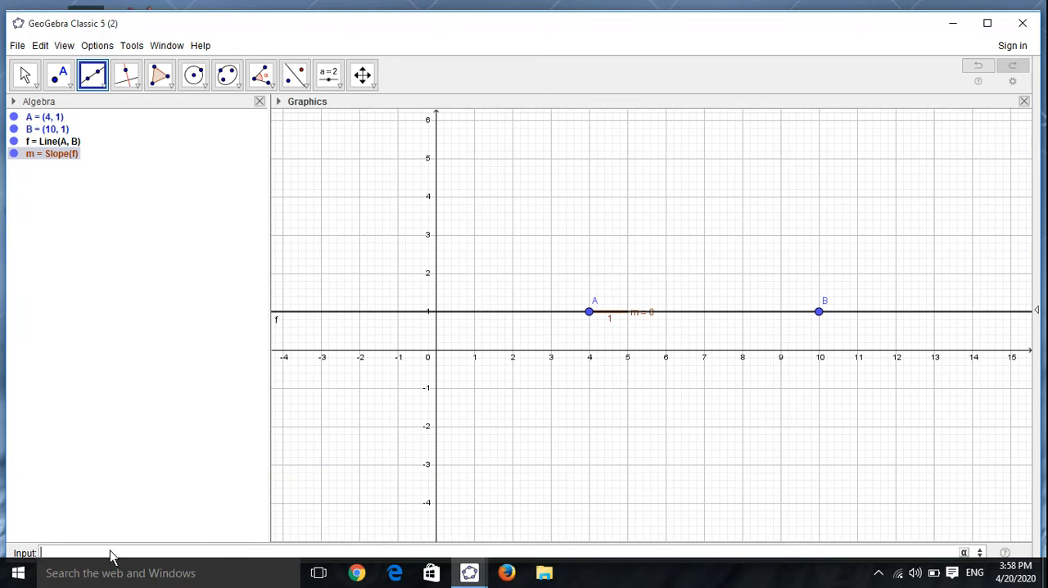
Step: Define c with the expression c=(f)
text(c=(f)
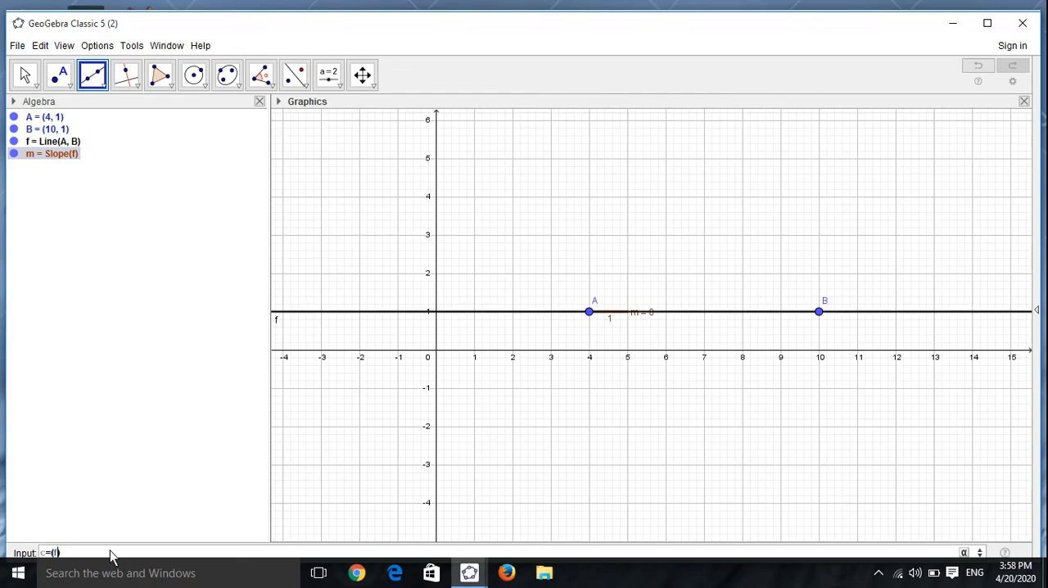
key(Return)
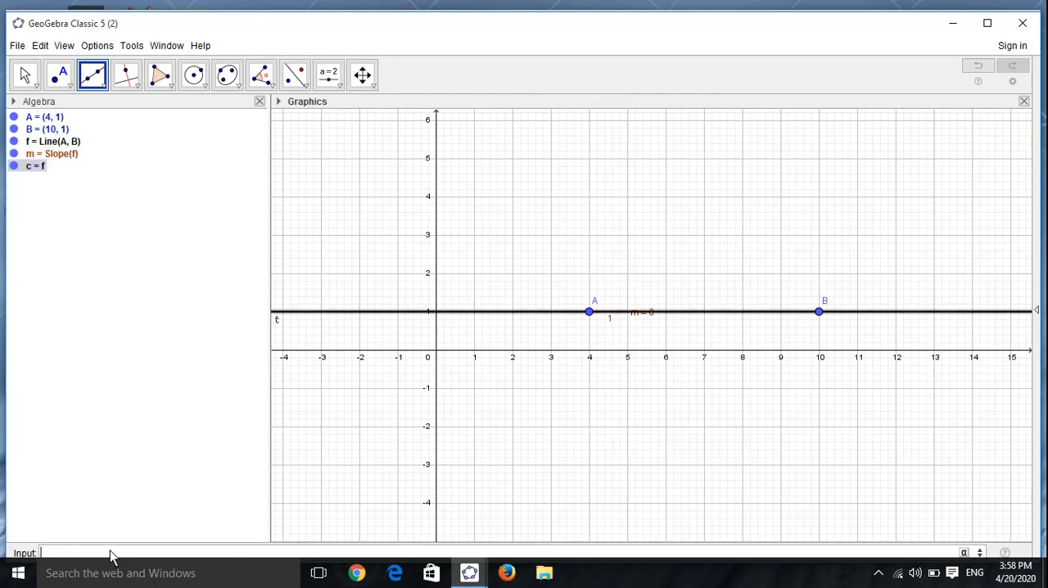
text(y)
text(=)
text(m)
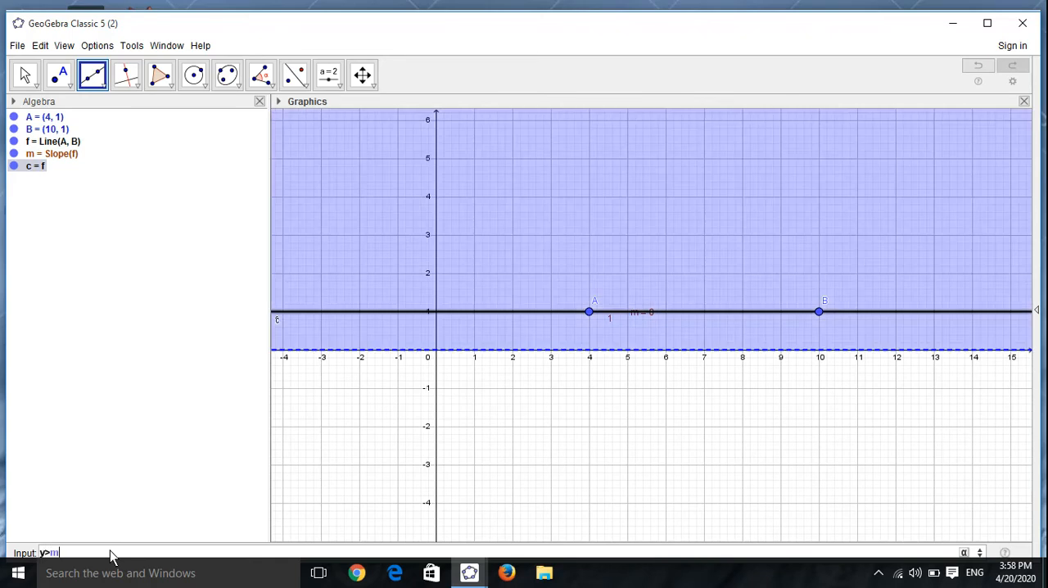
text(x)
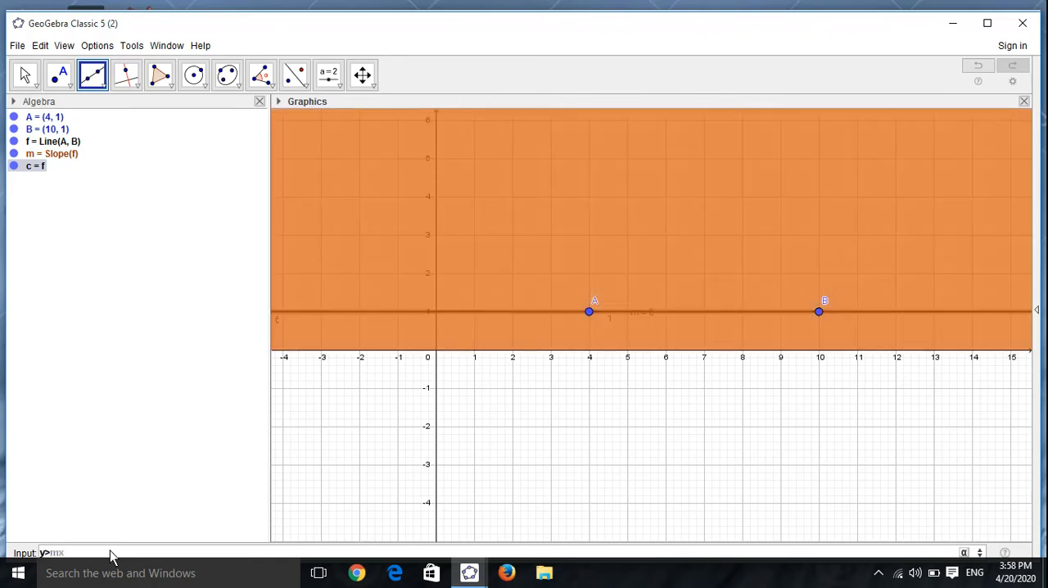
text(+c)
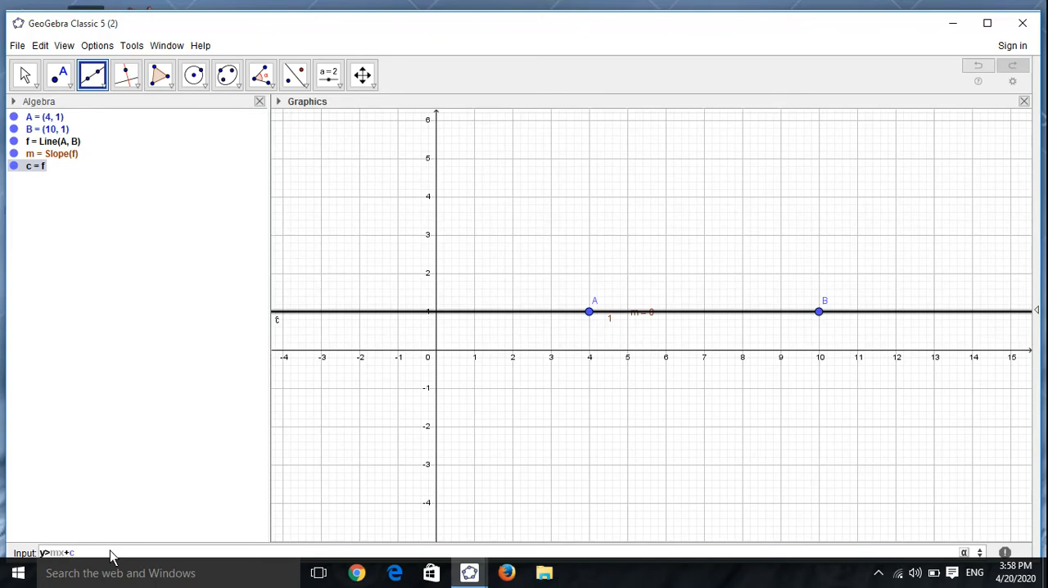
key(BackSpace)
key(BackSpace)
key(BackSpace)
key(BackSpace)
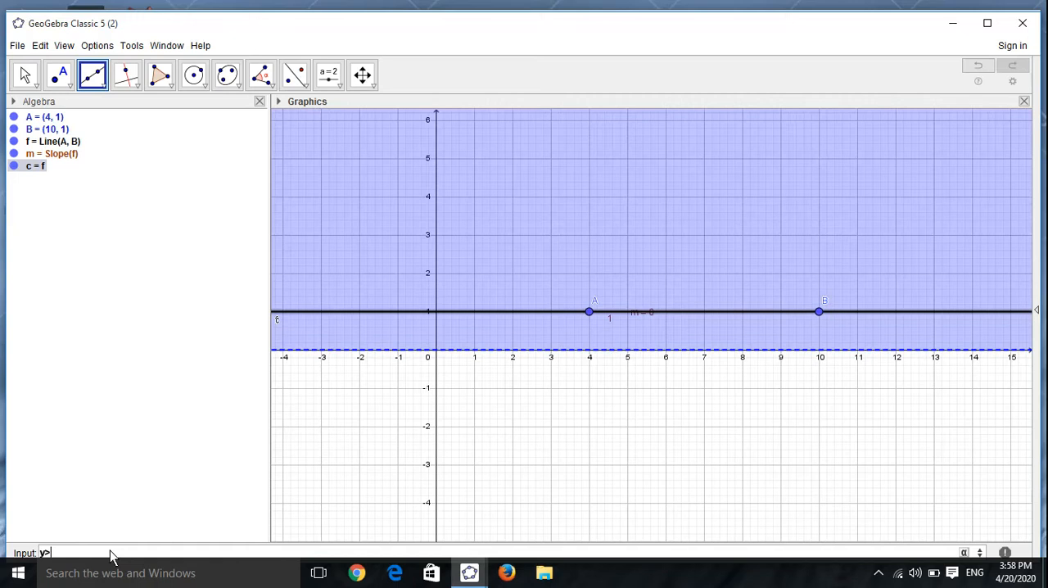
key(BackSpace)
key(BackSpace)
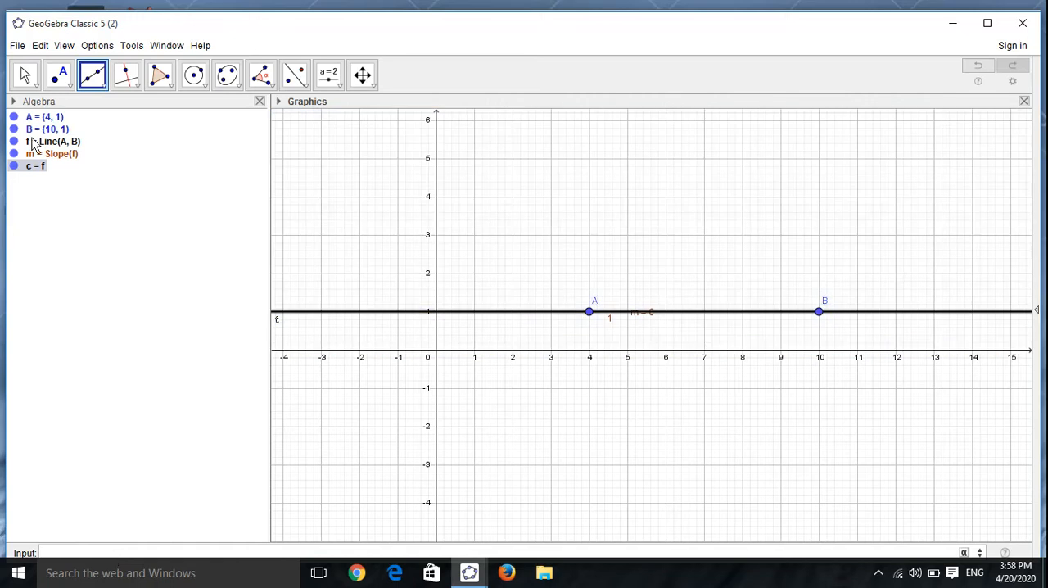
Step: Delete the object c
right_click(29, 168)
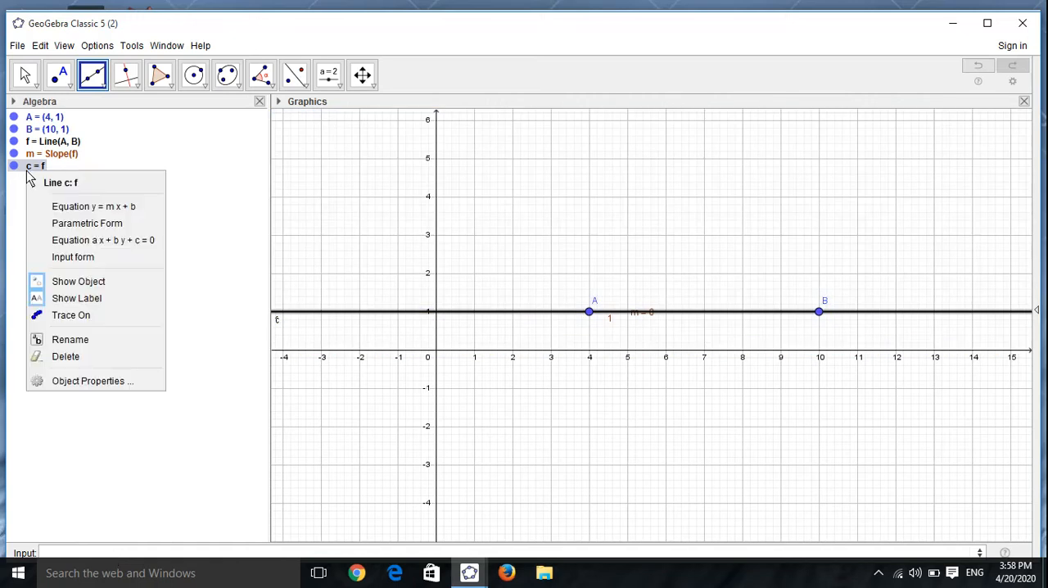
click(92, 359)
Step: Define c as the value of line f at zero with c=f(0)
click(135, 553)
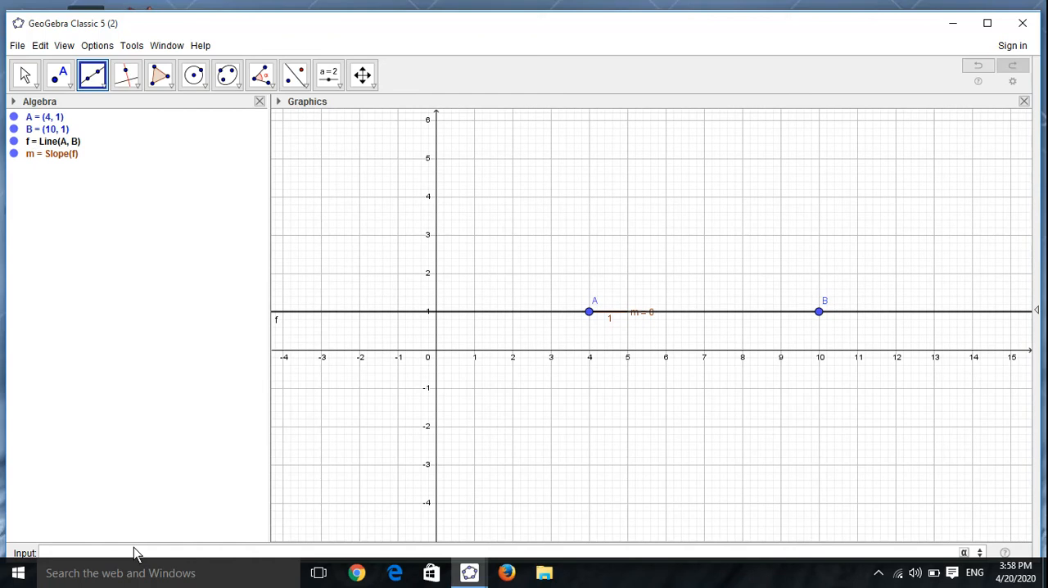
text(c=f)
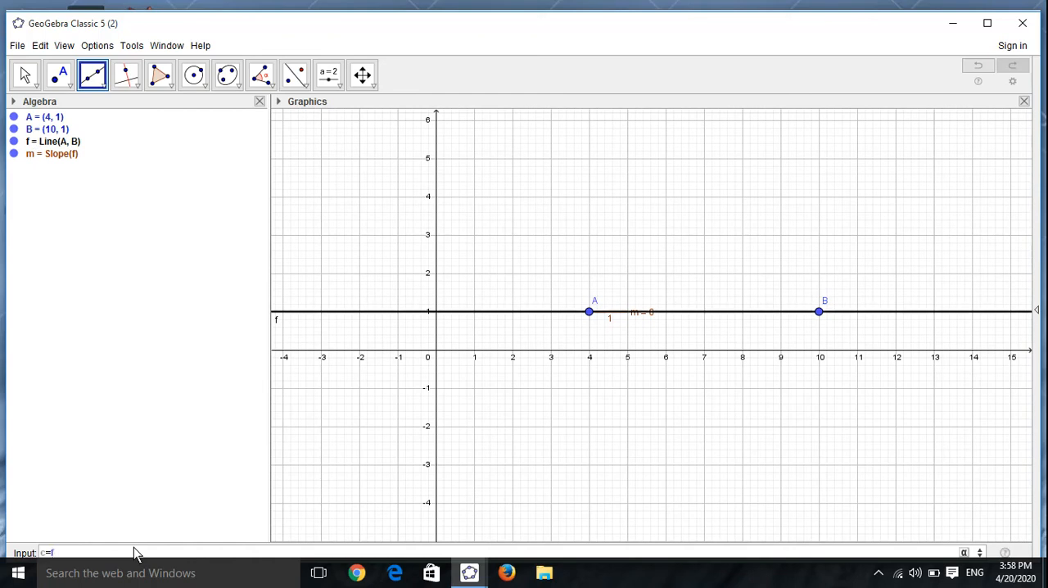
text((0)
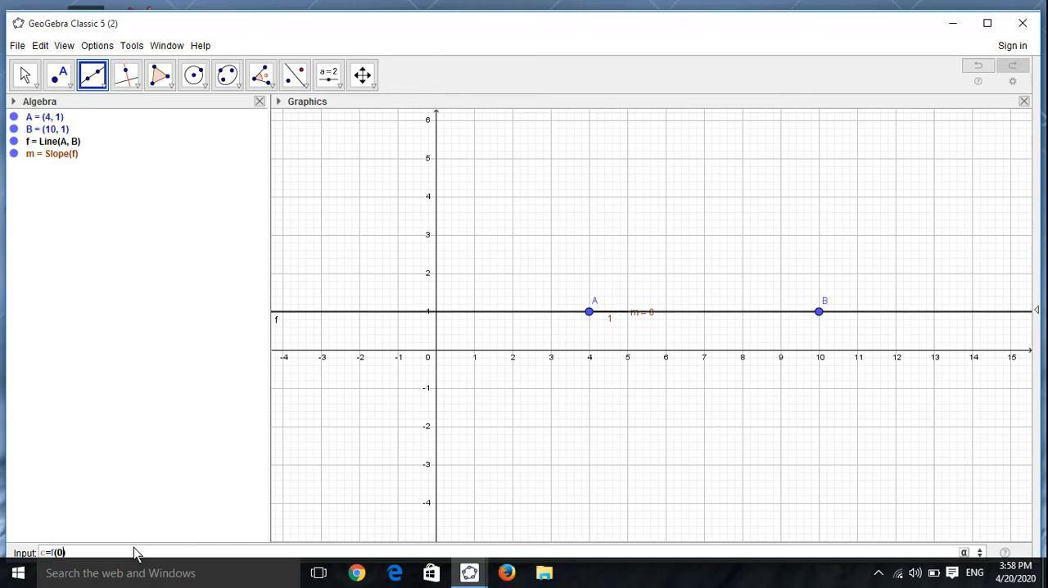
key(Return)
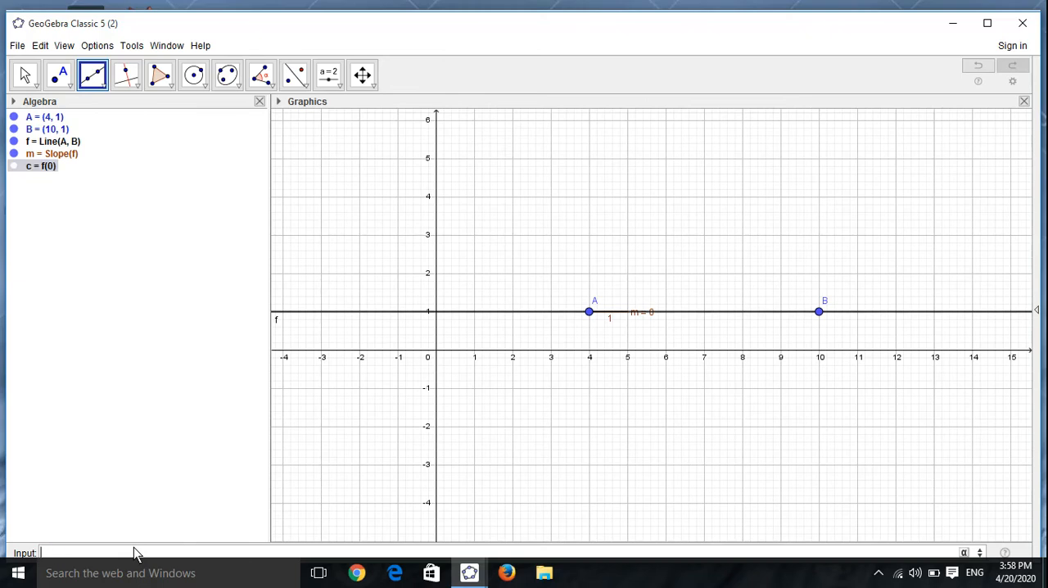
Step: Graph the inequality y>mx+c and place a point at (6, 4) inside its shaded region
text(y)
text(=)
text(mx)
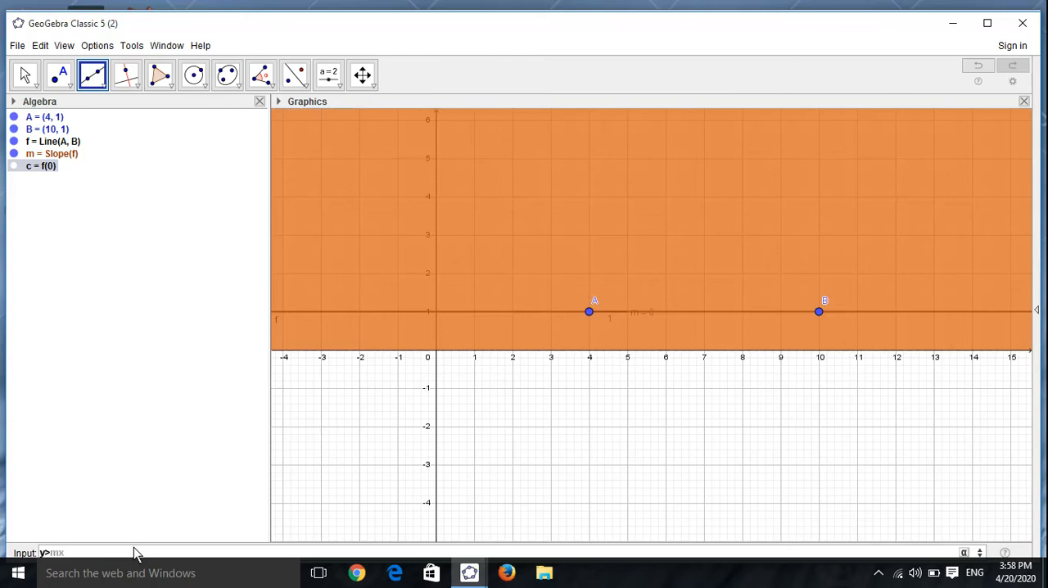
text(+c)
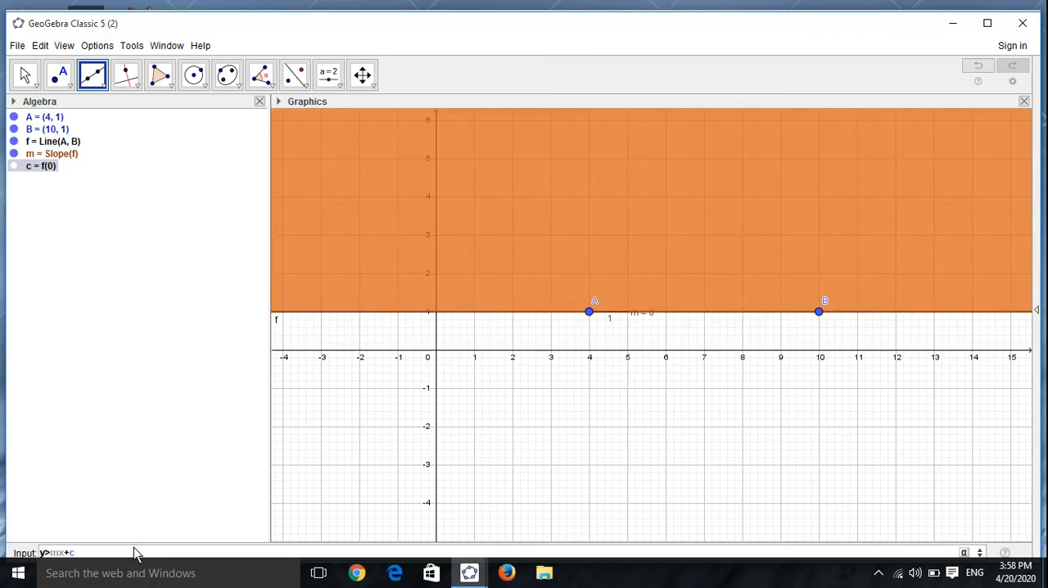
key(Return)
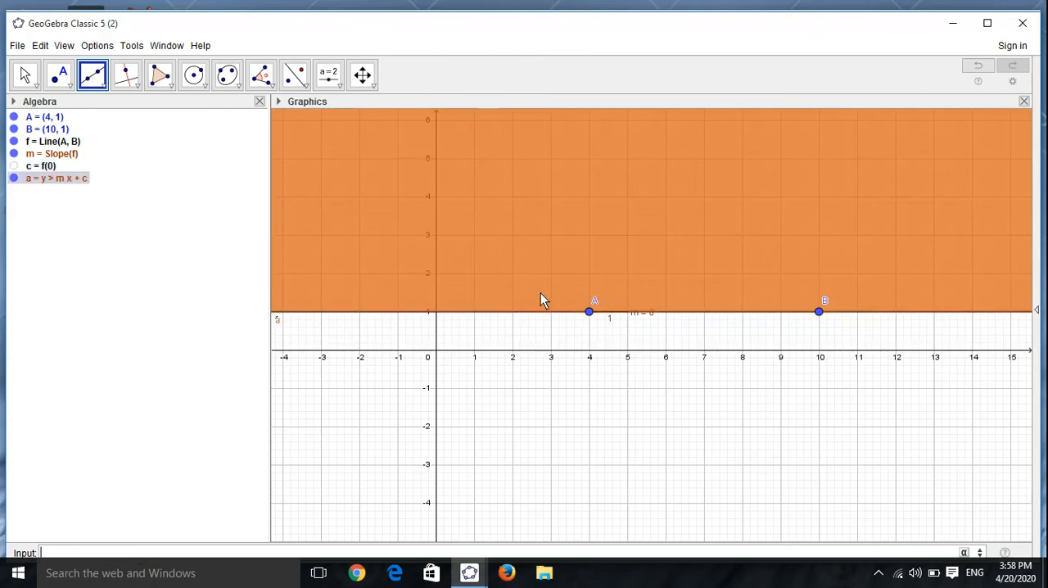
click(62, 75)
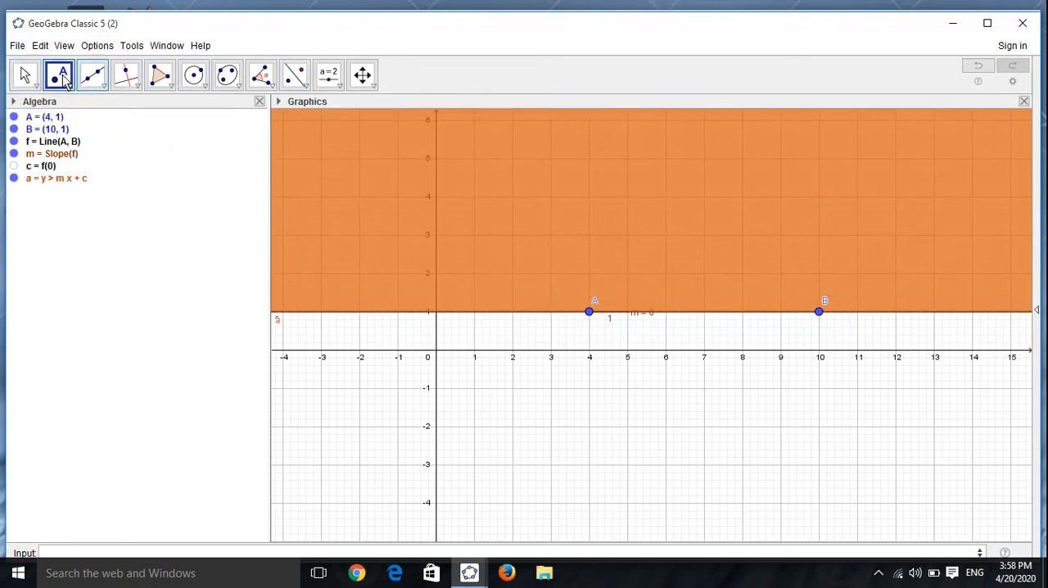
click(665, 196)
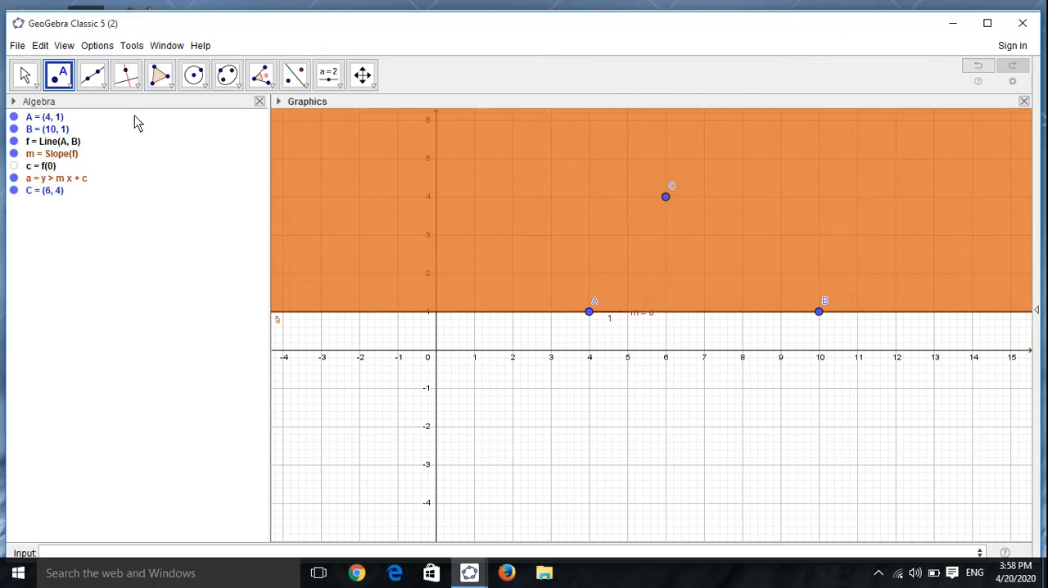
click(88, 85)
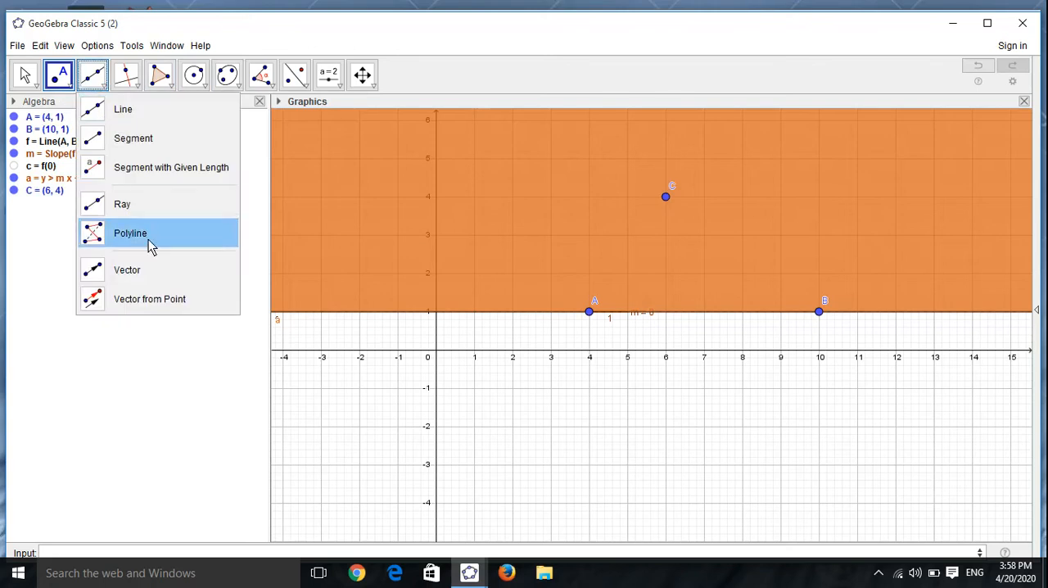
click(593, 312)
click(749, 303)
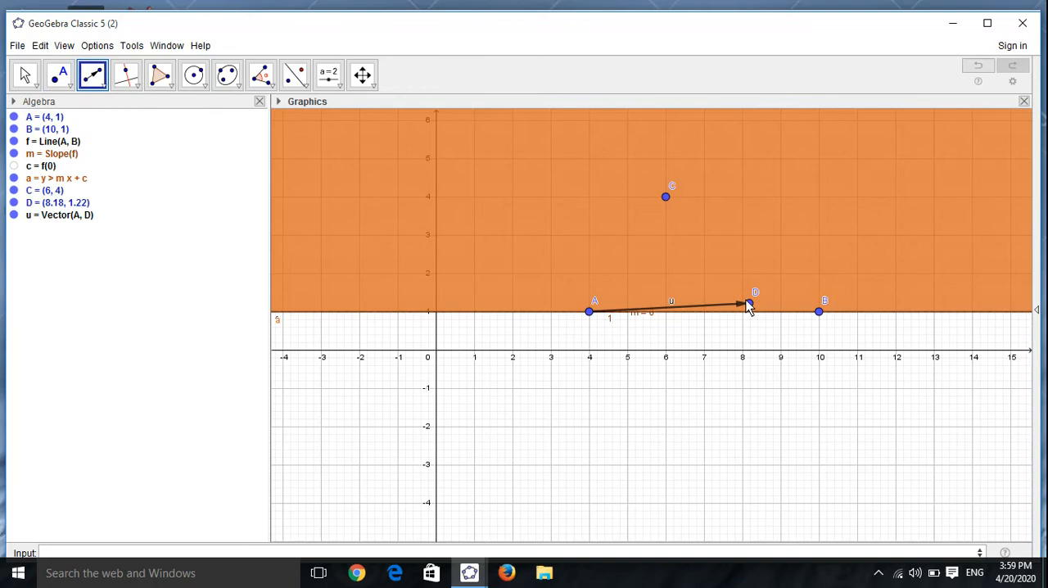
right_click(747, 302)
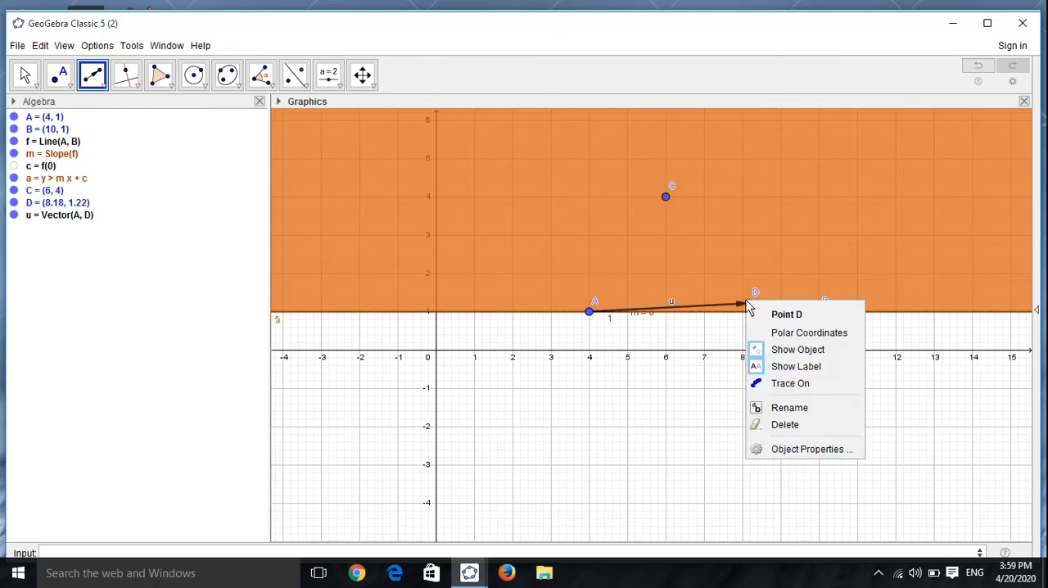
click(788, 425)
Step: Create a vector from point A to point B
click(102, 83)
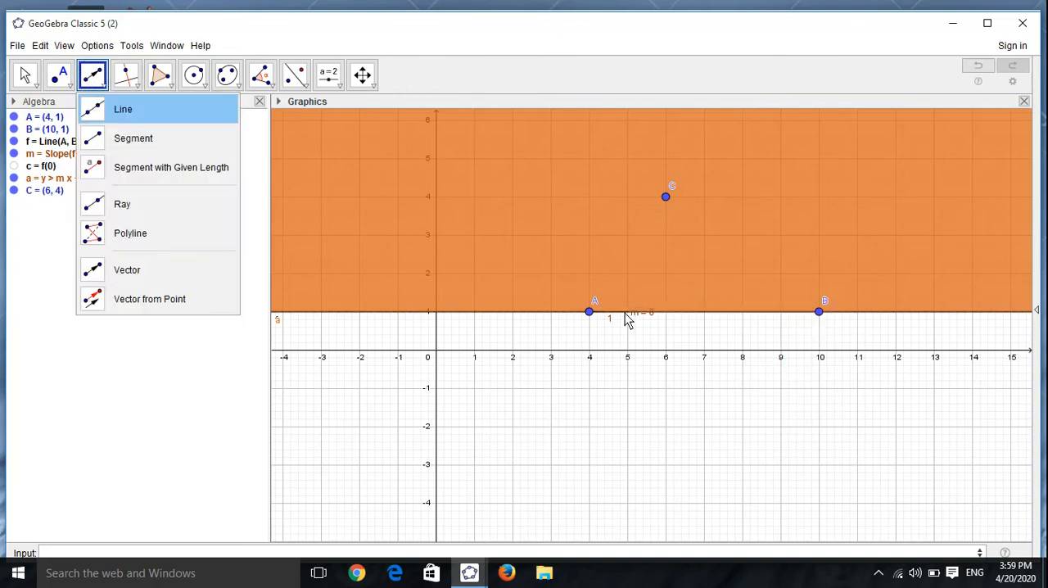
click(228, 149)
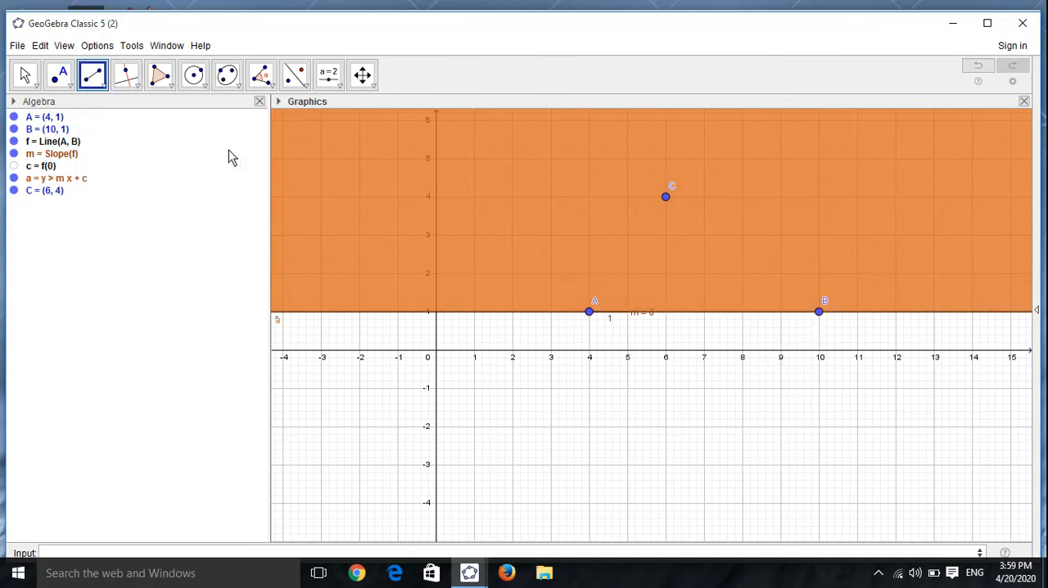
click(101, 84)
click(124, 281)
click(589, 311)
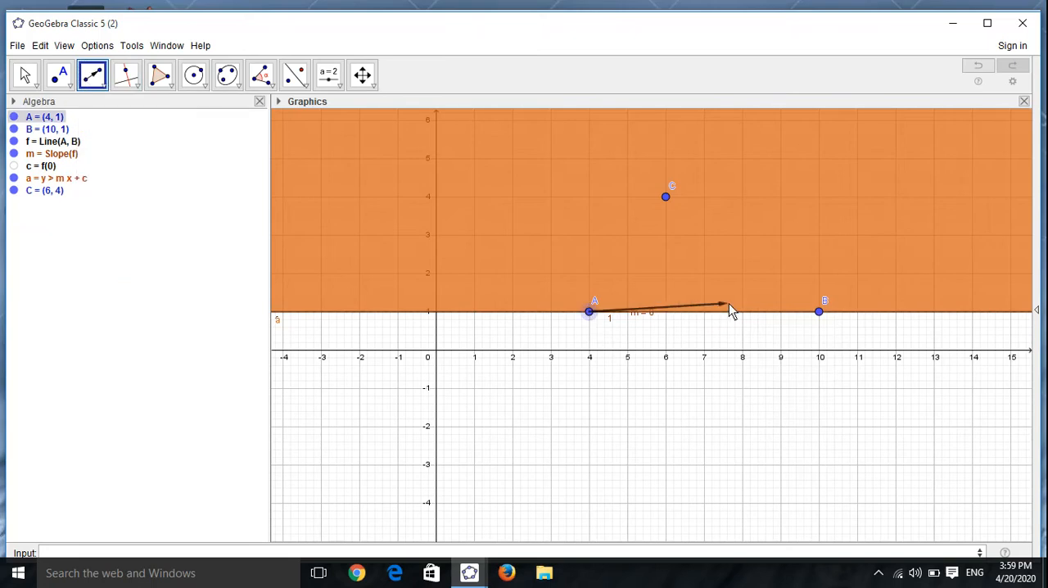
click(820, 313)
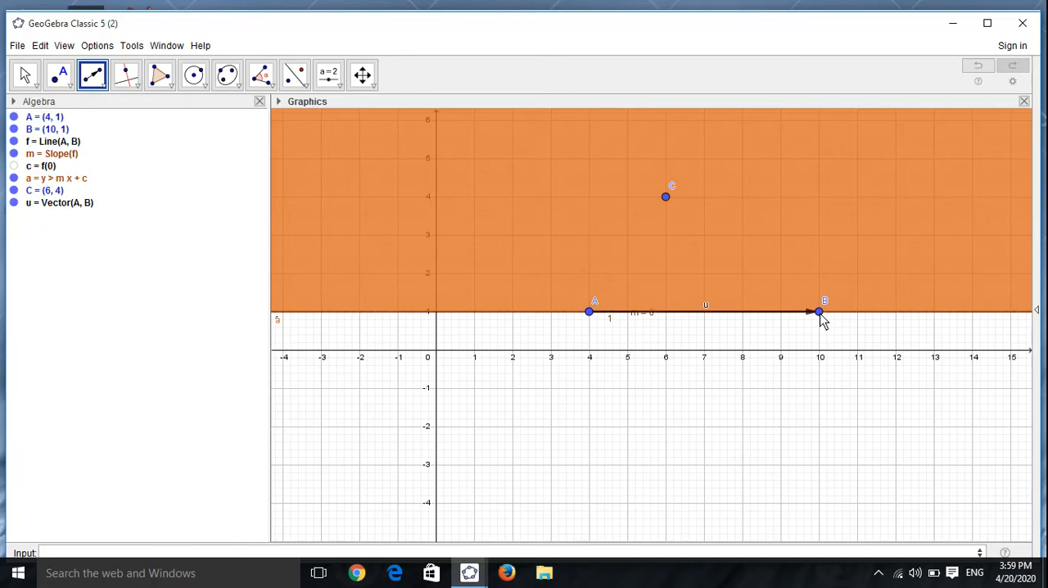
Step: Translate point C by vector u to get its image, and hide vector u
click(309, 90)
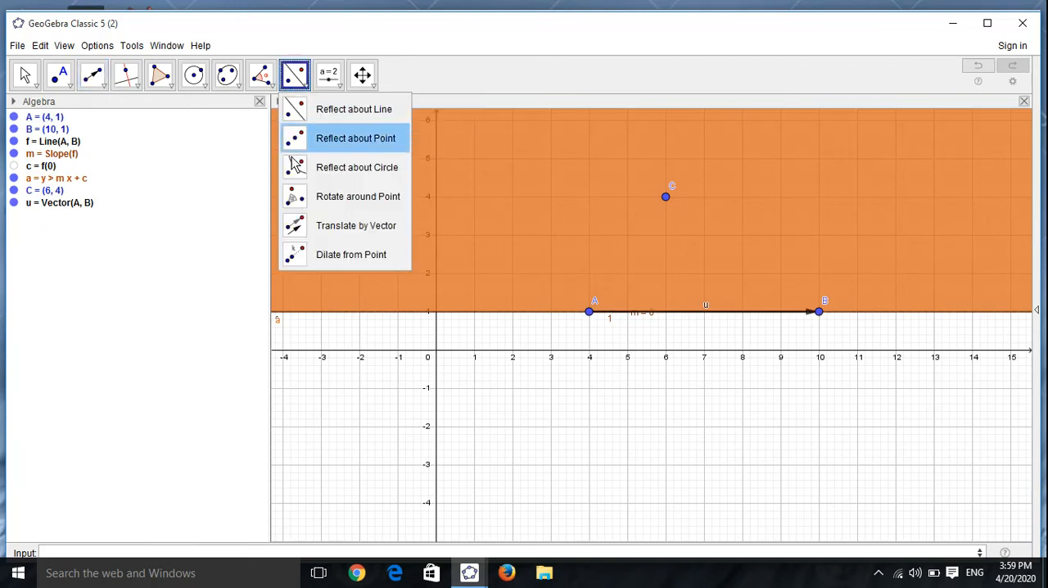
click(315, 224)
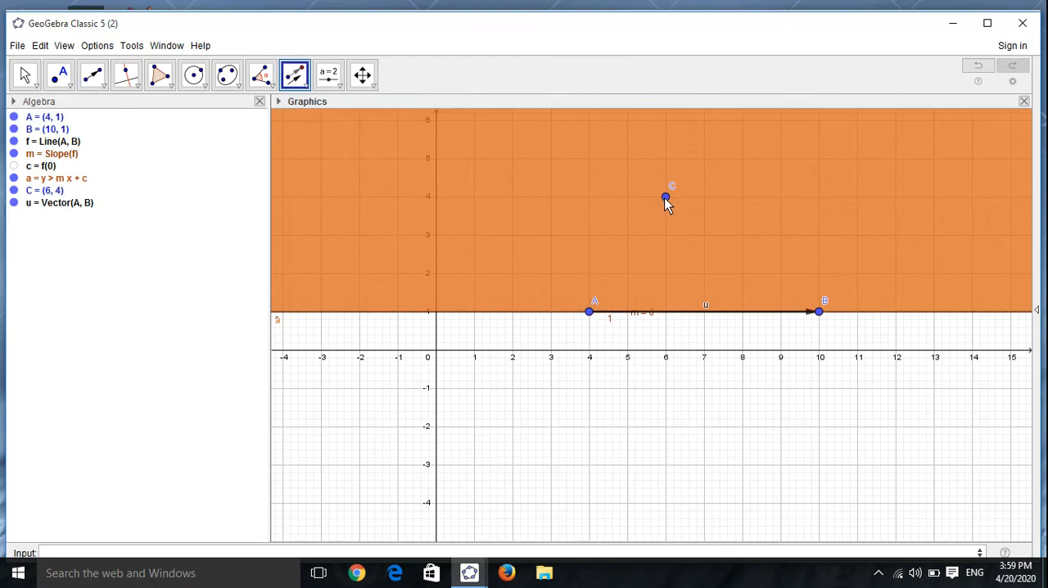
click(666, 197)
click(720, 312)
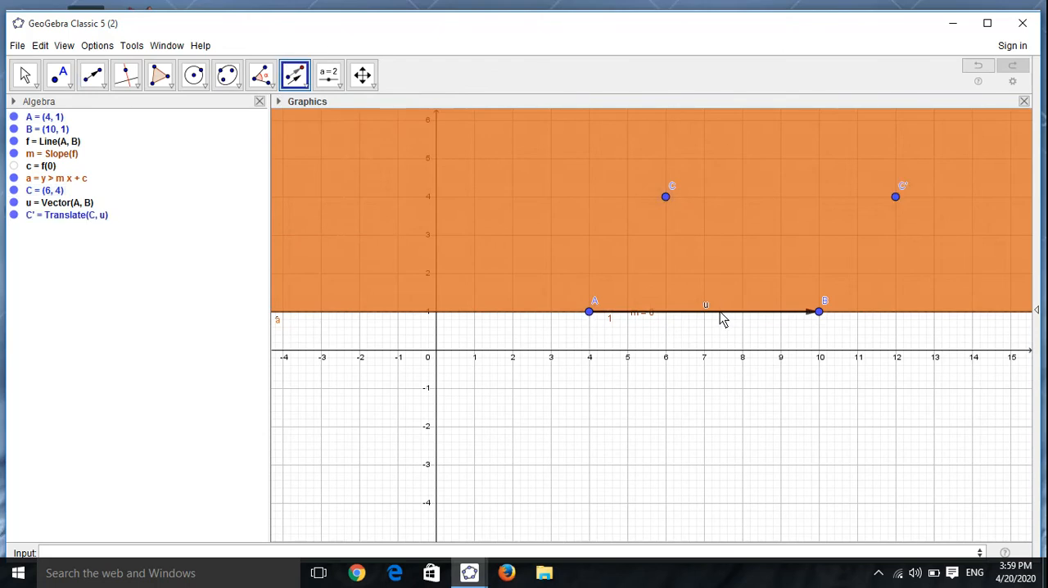
click(15, 202)
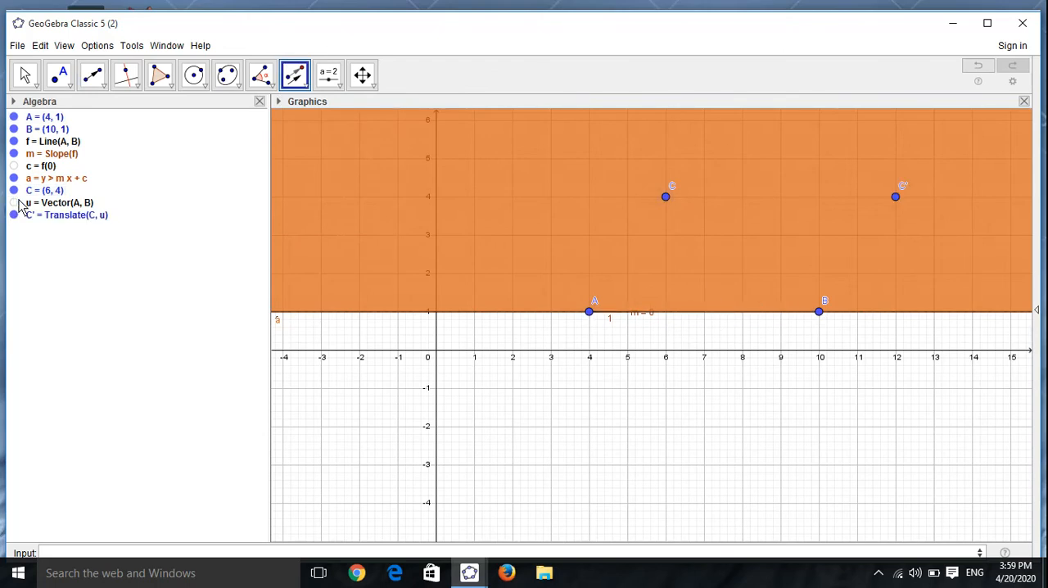
Step: Draw segments AB, AC, CC' and C'B to form the parallelogram's four sides
click(101, 84)
click(104, 85)
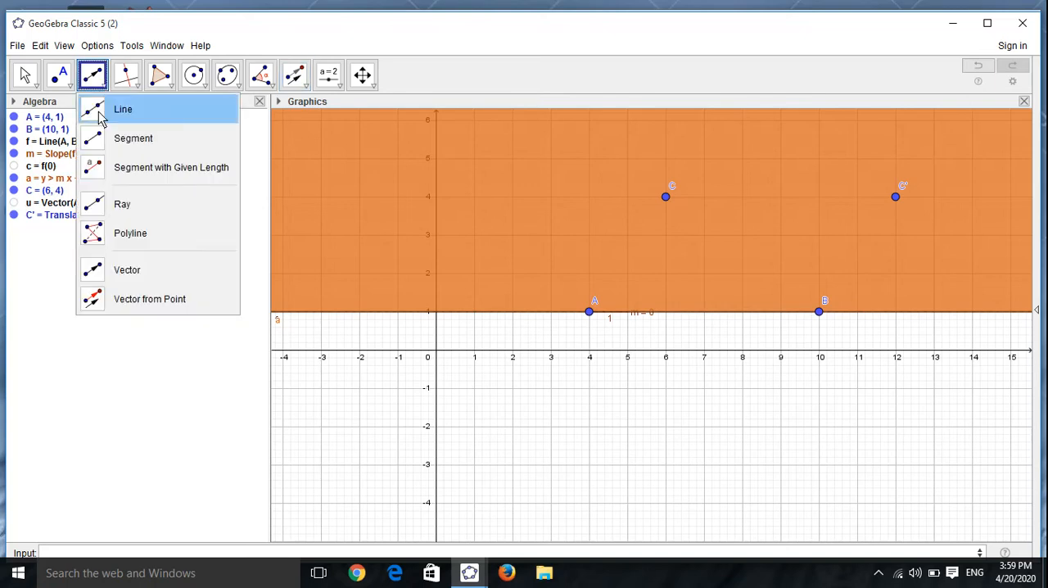
click(102, 138)
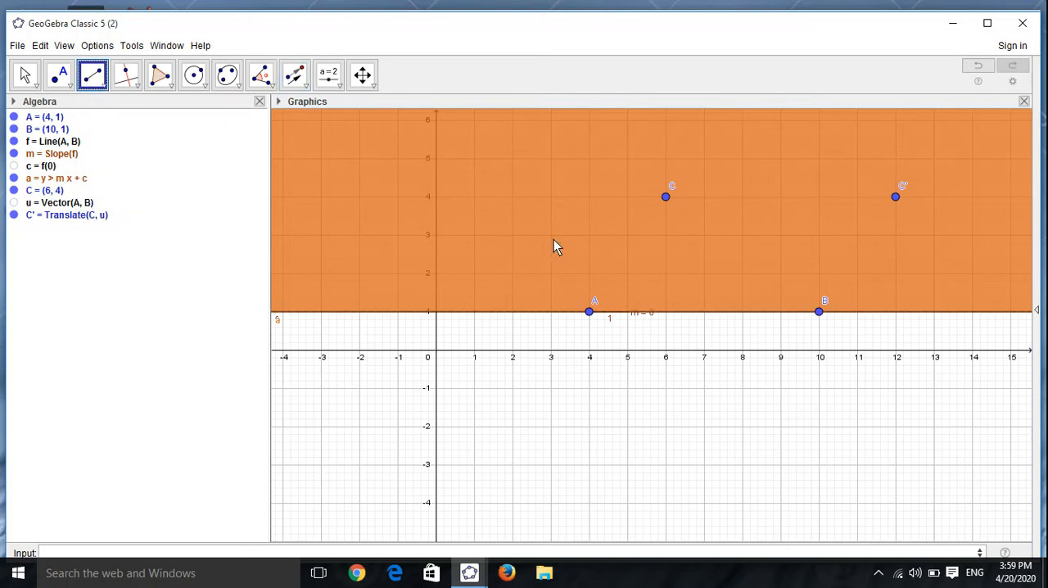
click(590, 312)
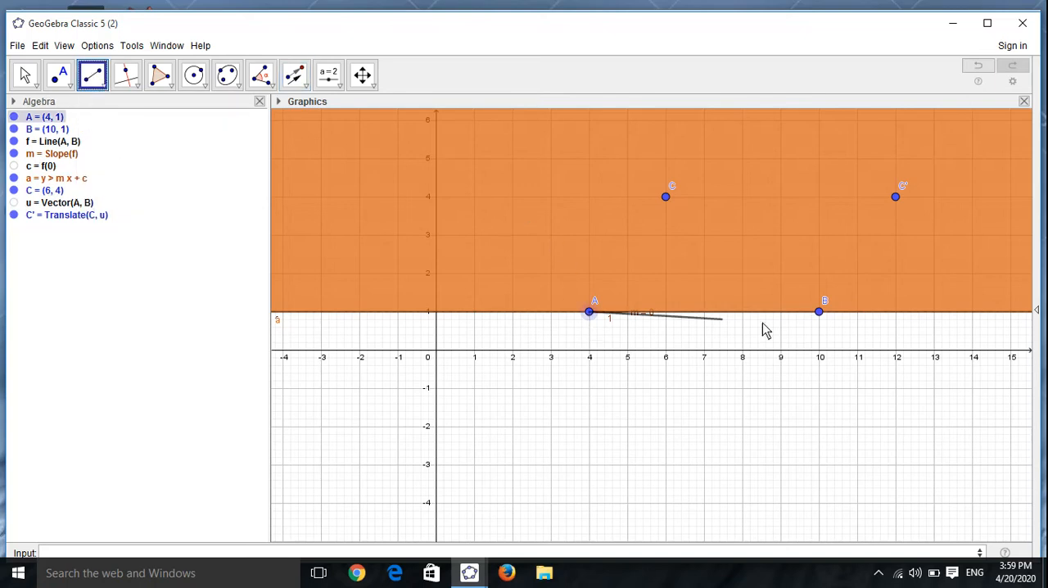
click(819, 312)
click(589, 312)
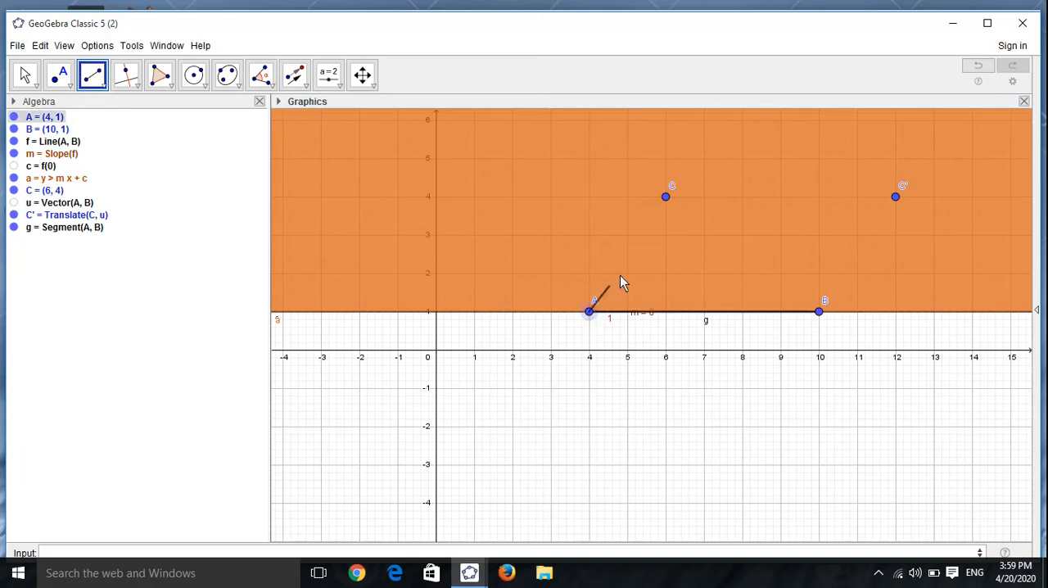
click(666, 198)
click(665, 198)
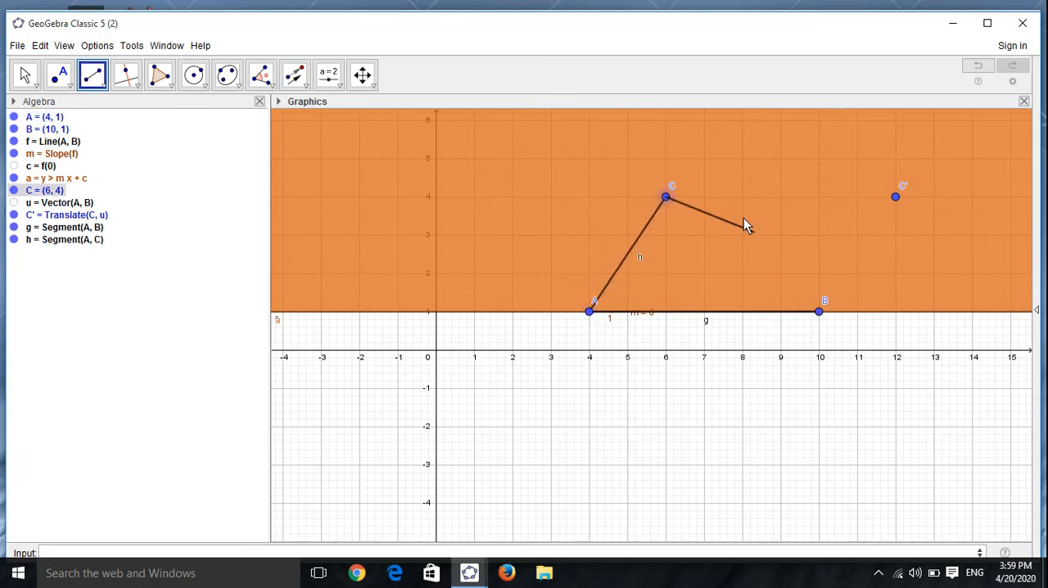
click(895, 197)
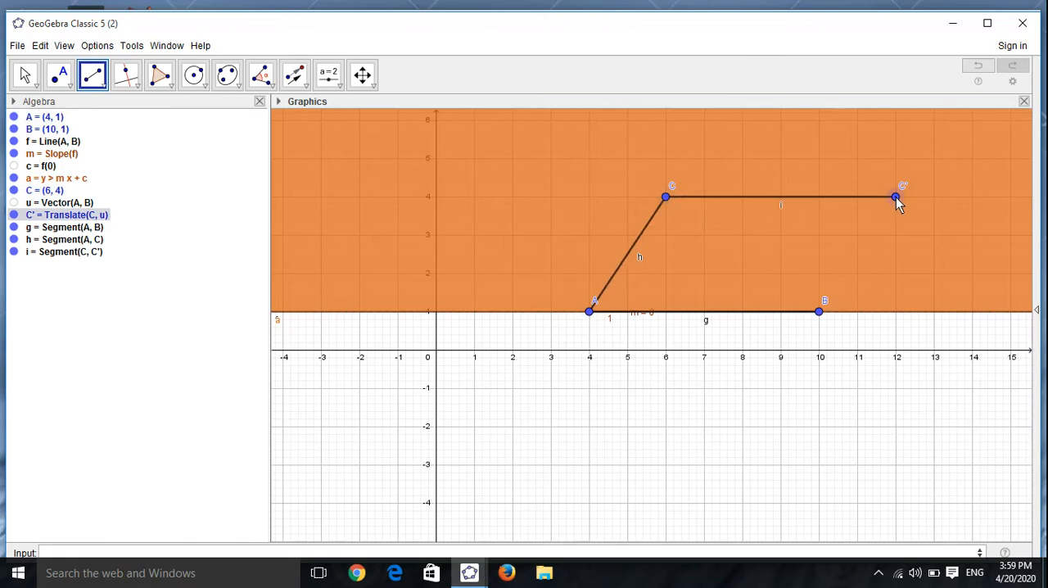
click(820, 316)
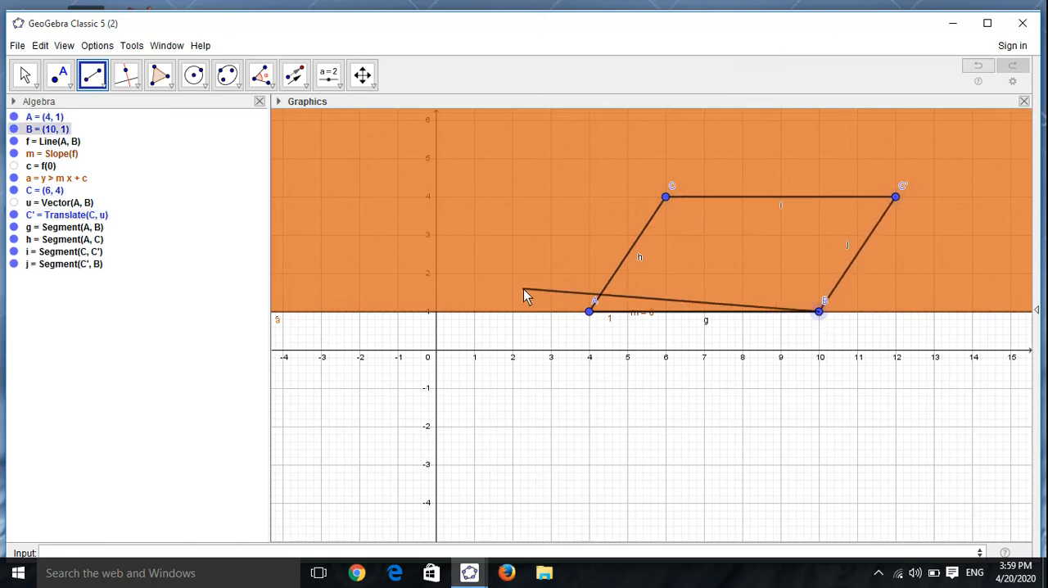
click(27, 80)
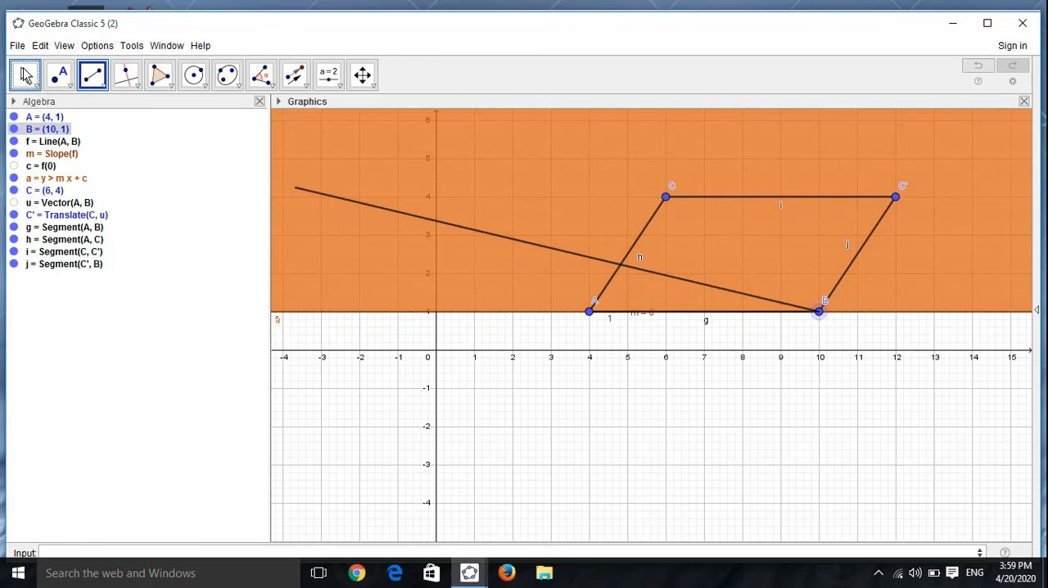
click(25, 74)
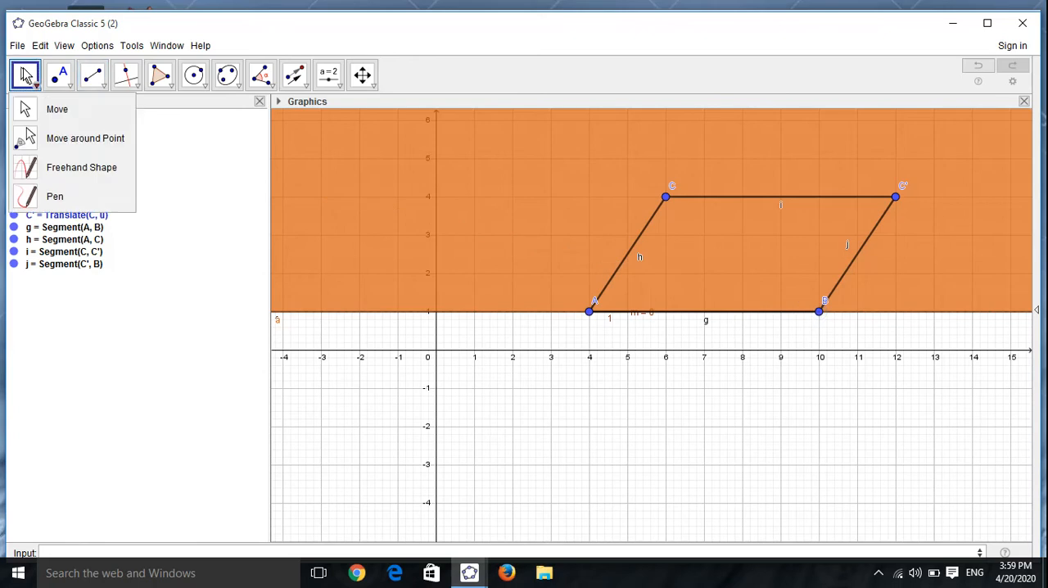
click(24, 78)
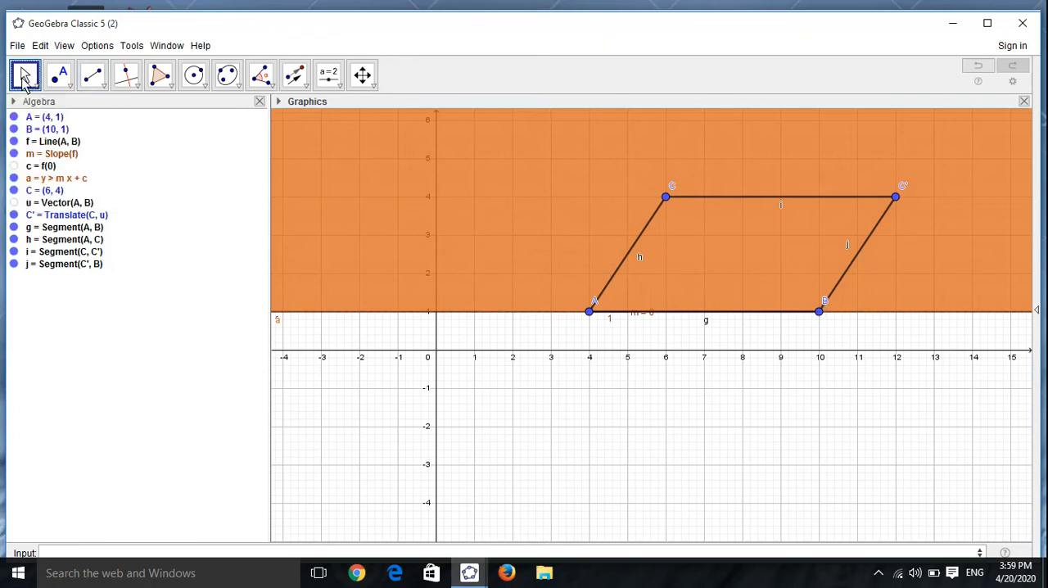
Step: Hide the slope m, the line f and the inequality a from the drawing
click(14, 154)
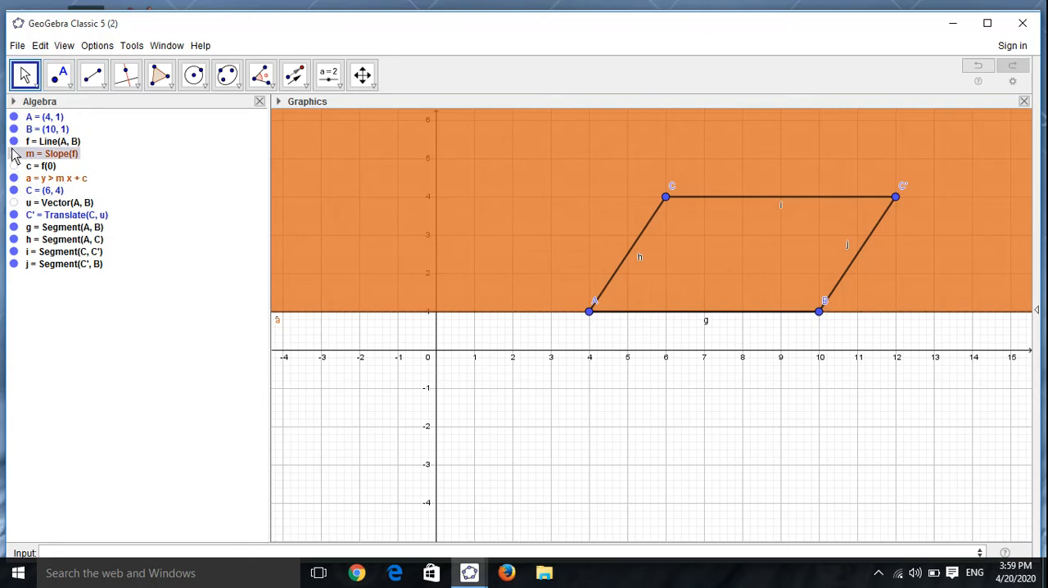
click(14, 142)
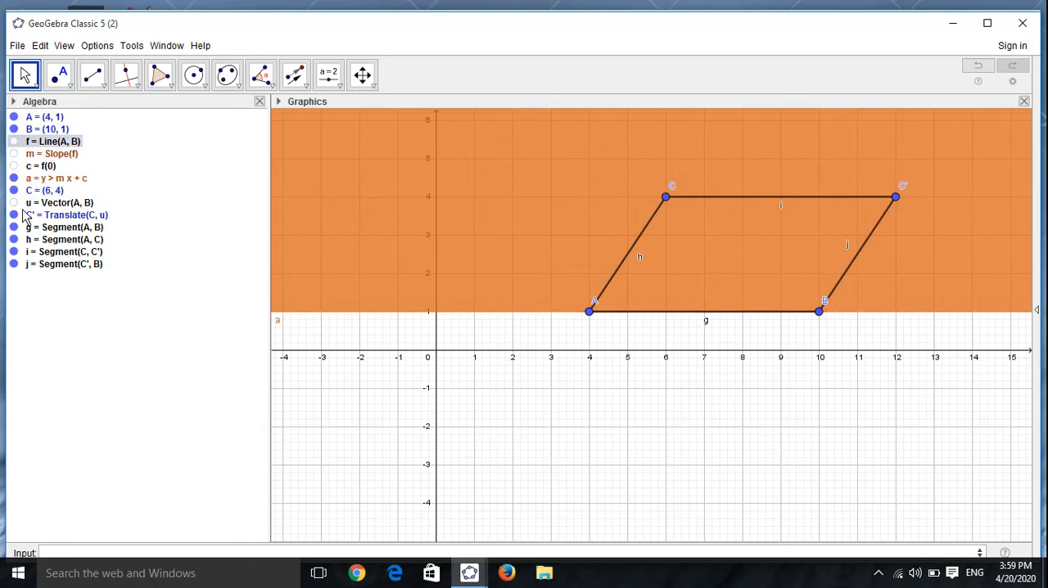
click(14, 178)
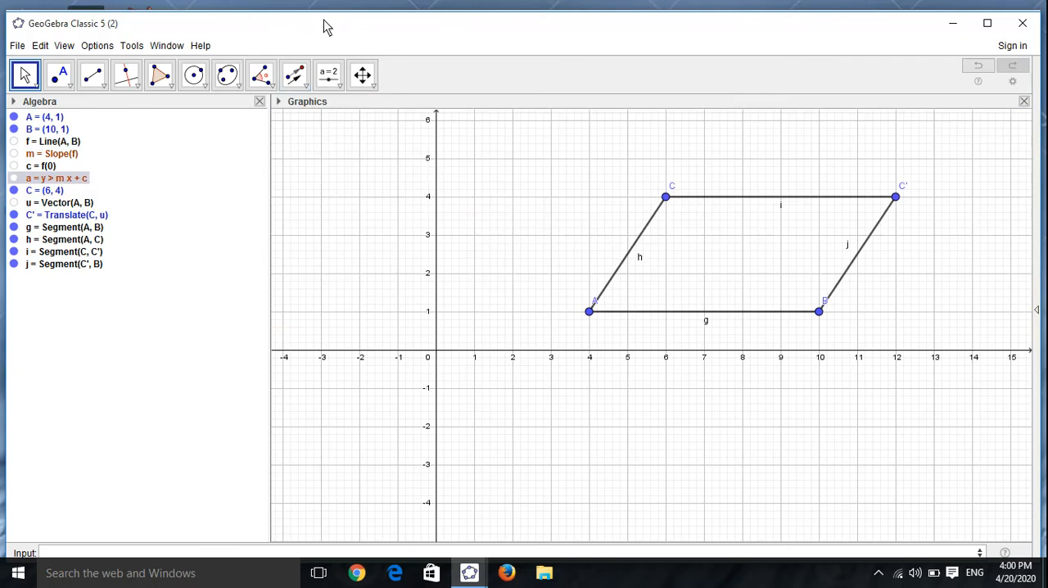
Step: Create a number slider named k with minimum 0, maximum 4.1 and increment 0.01
click(328, 74)
click(455, 249)
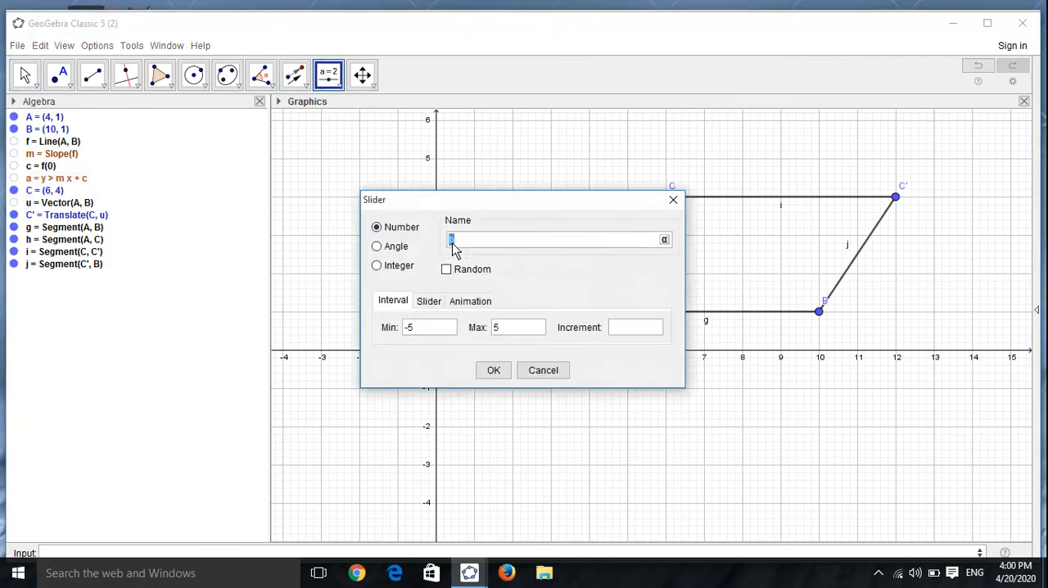
text(k)
click(428, 332)
text(0)
click(502, 328)
text(4.1)
click(620, 331)
text(0.0)
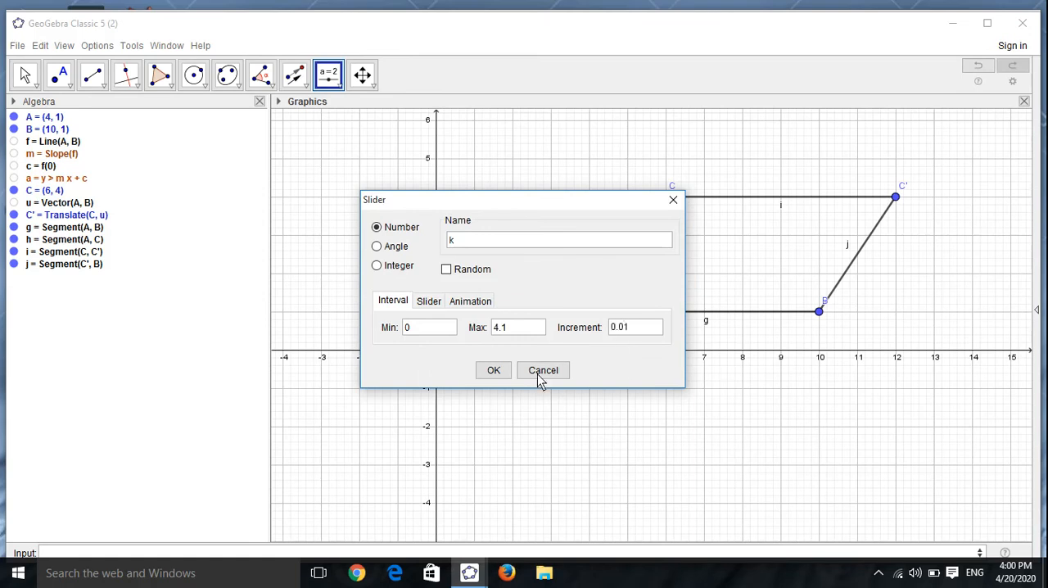
click(494, 369)
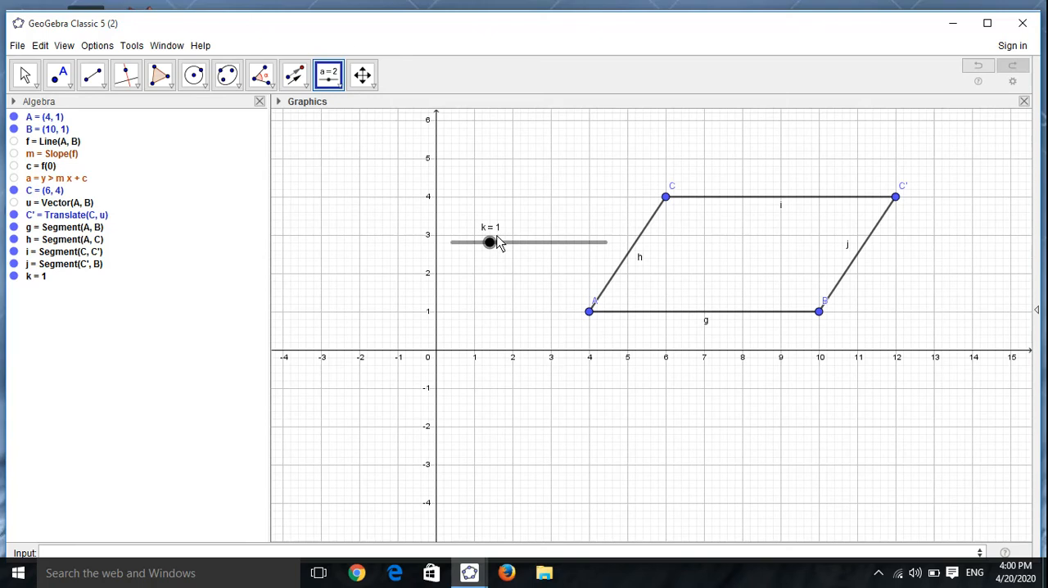
Step: Set slider k to about 0.08 and move the slider below the x-axis
click(525, 244)
drag(525, 244, 455, 244)
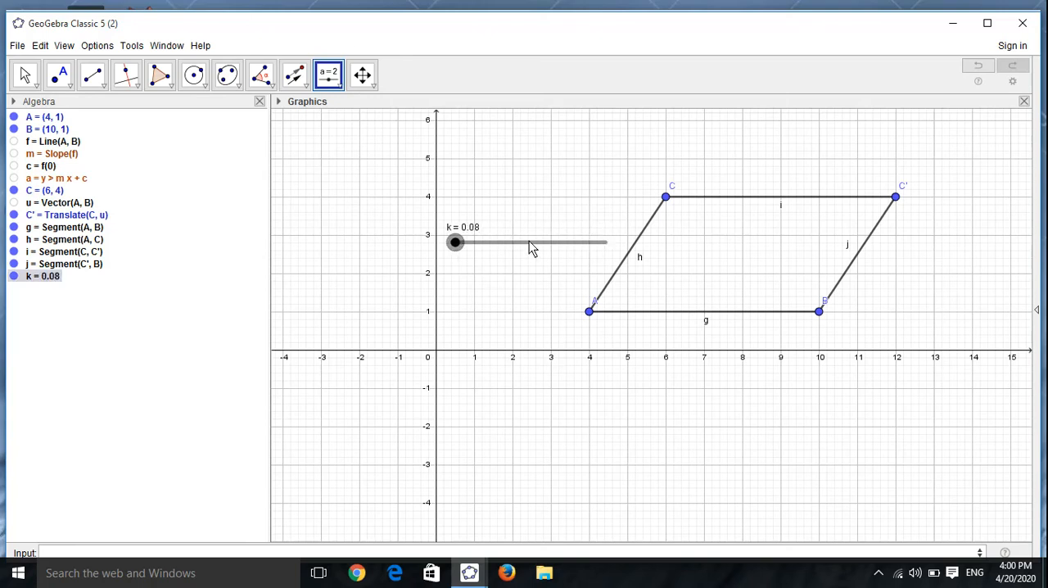
drag(528, 242, 576, 409)
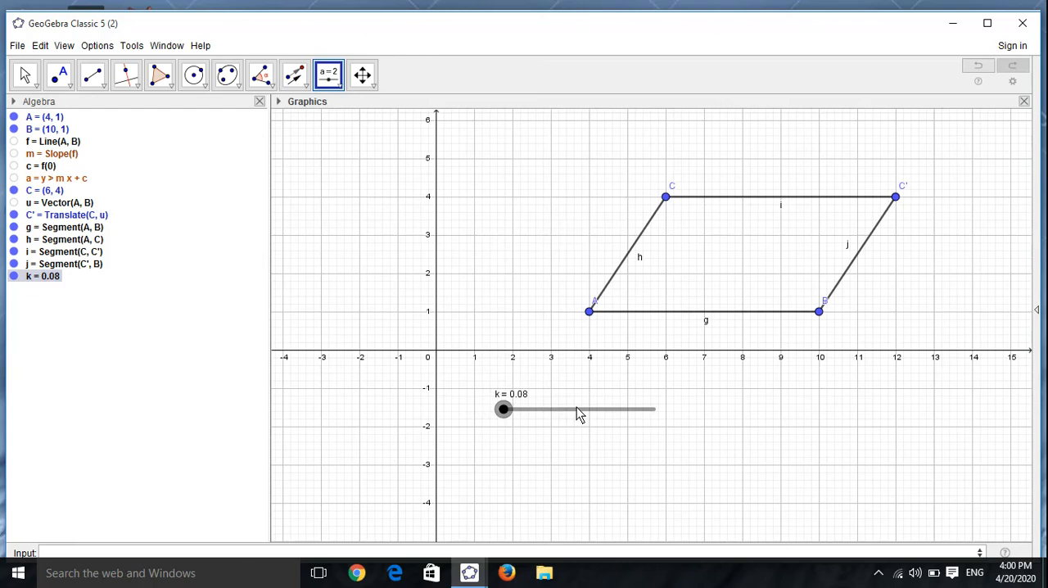
Step: Draw a circle around point A with the command Circle(A,0.2min(g,h))
click(148, 553)
text(C)
text(')
text(rc)
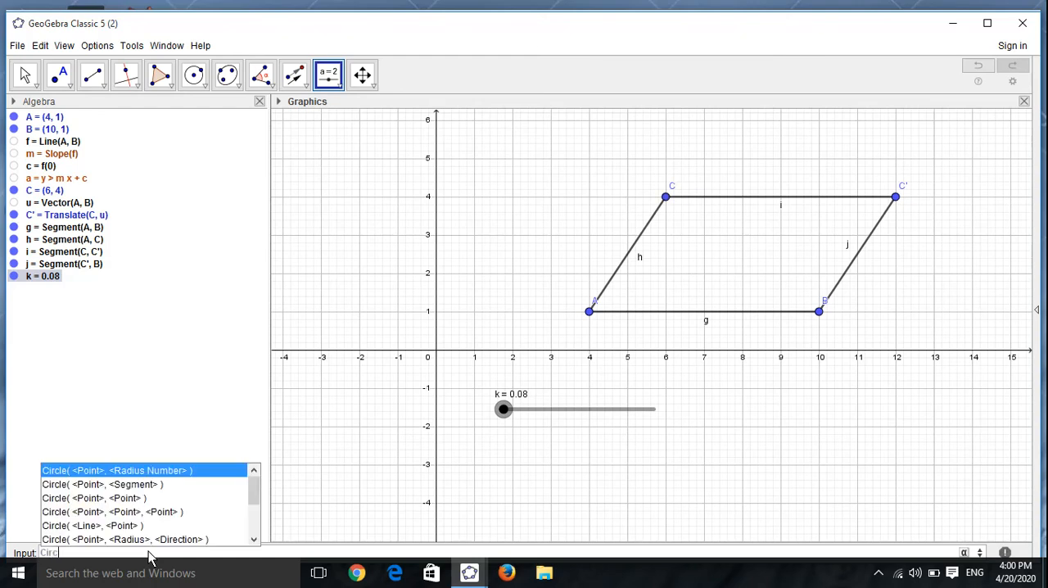
text(l)
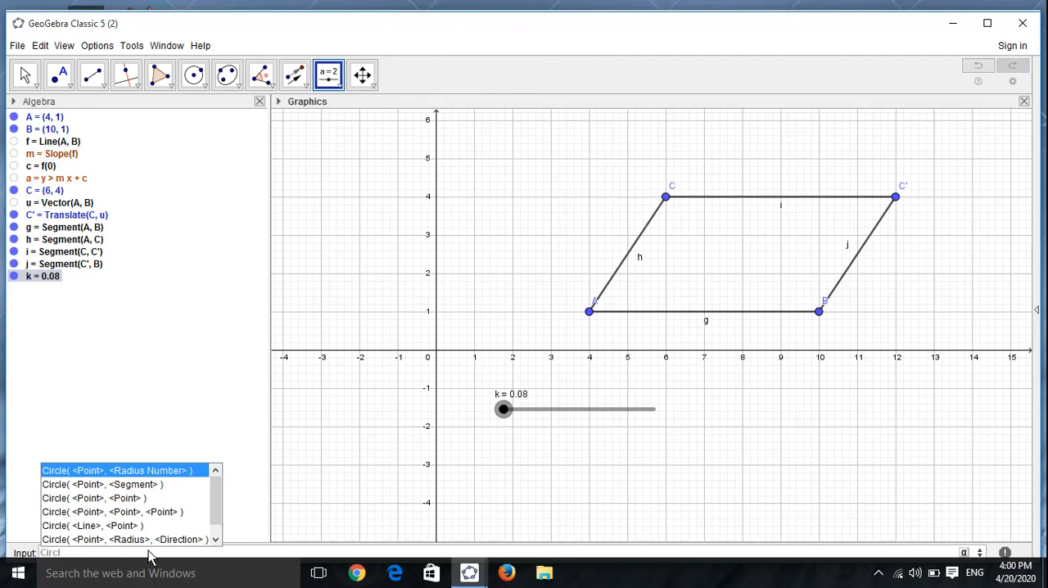
text(e)
key(Escape)
text(()
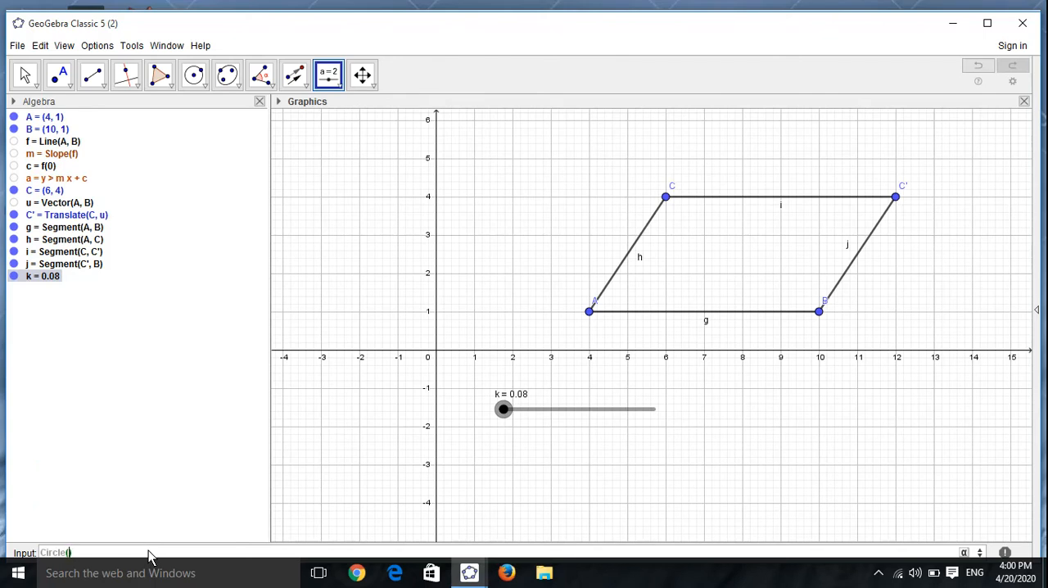
text(A,0.2m9)
key(BackSpace)
text(n()
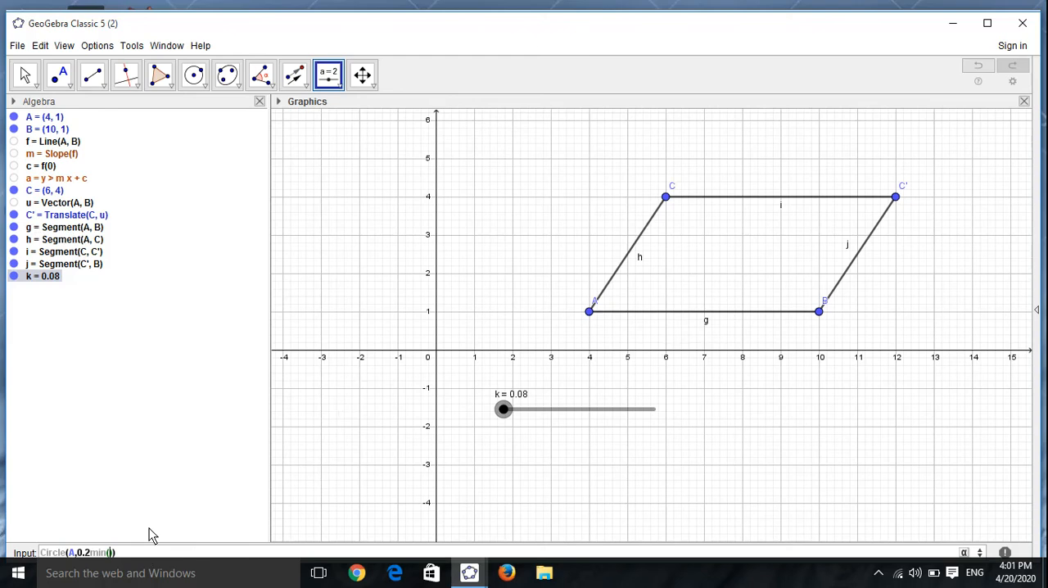
text(g)
text(,)
text(h)
key(Return)
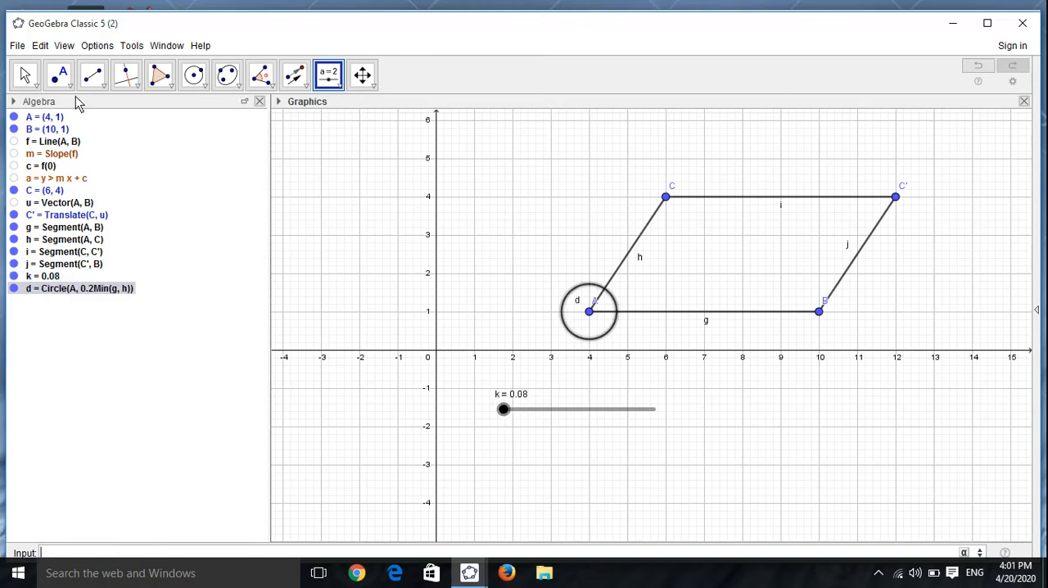
Step: Create the intersection points of circle d with segment h and with segment g
click(59, 76)
click(99, 205)
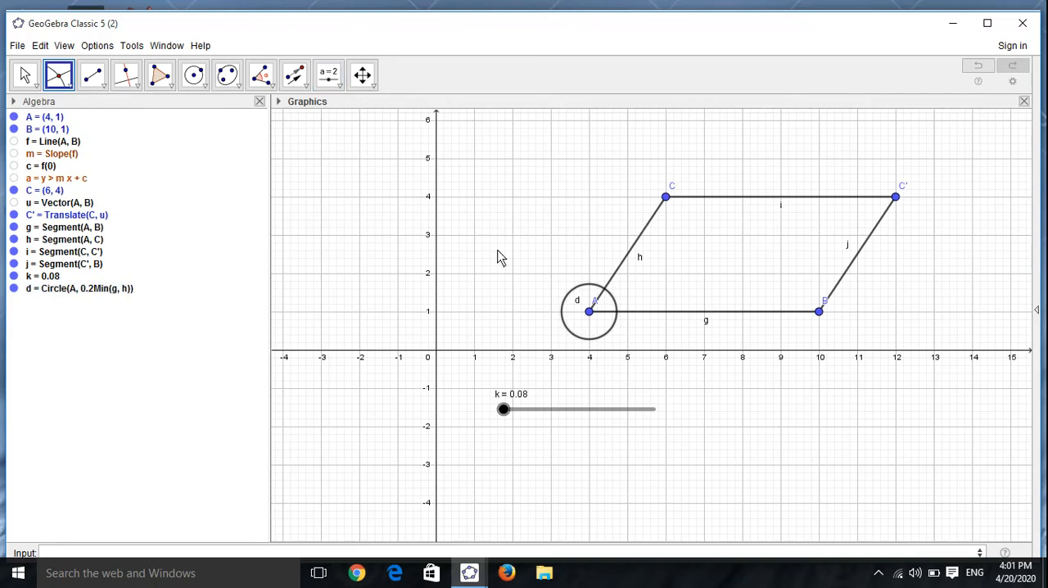
click(608, 282)
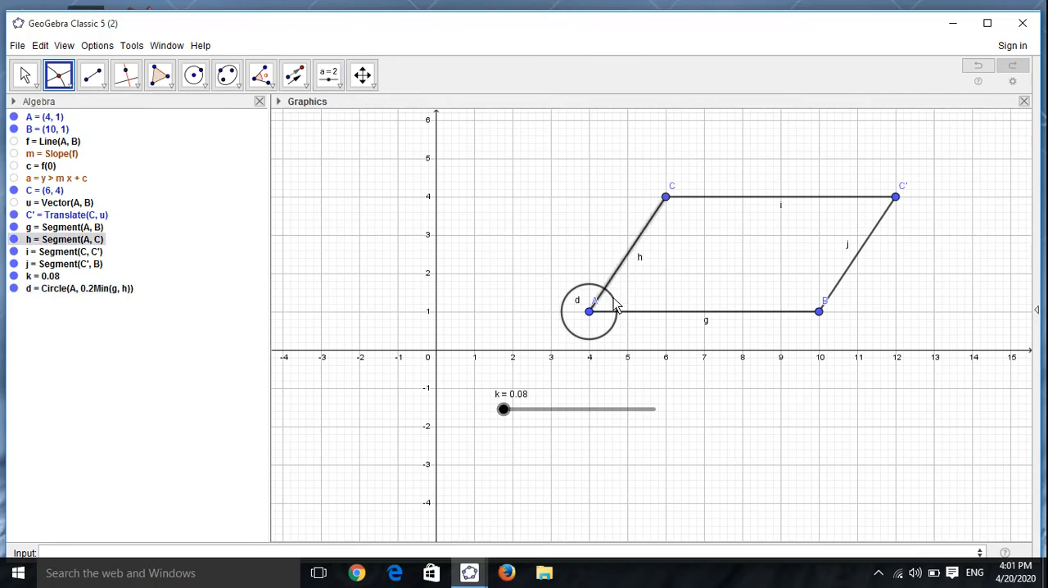
click(617, 308)
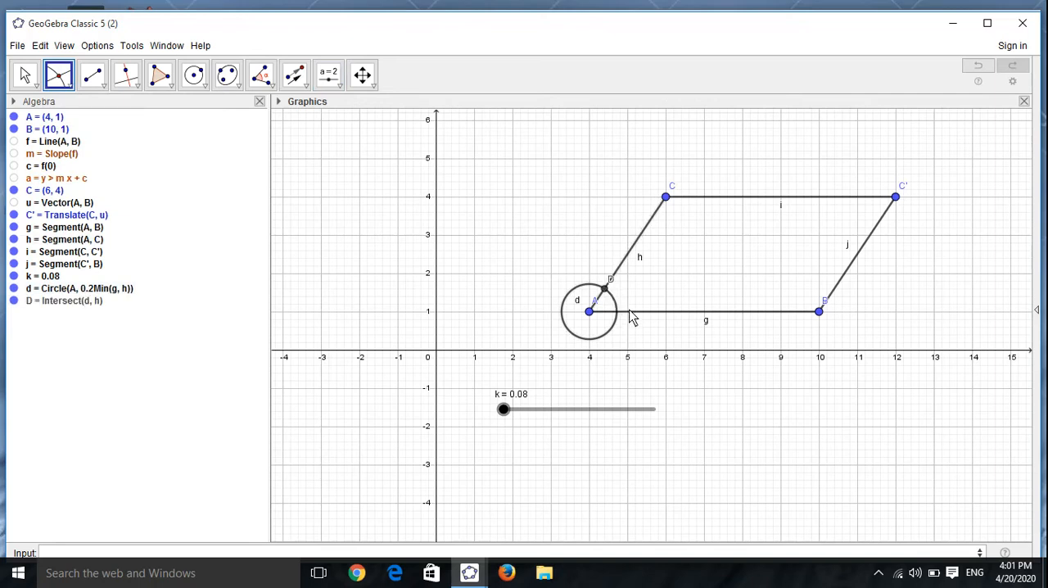
click(626, 311)
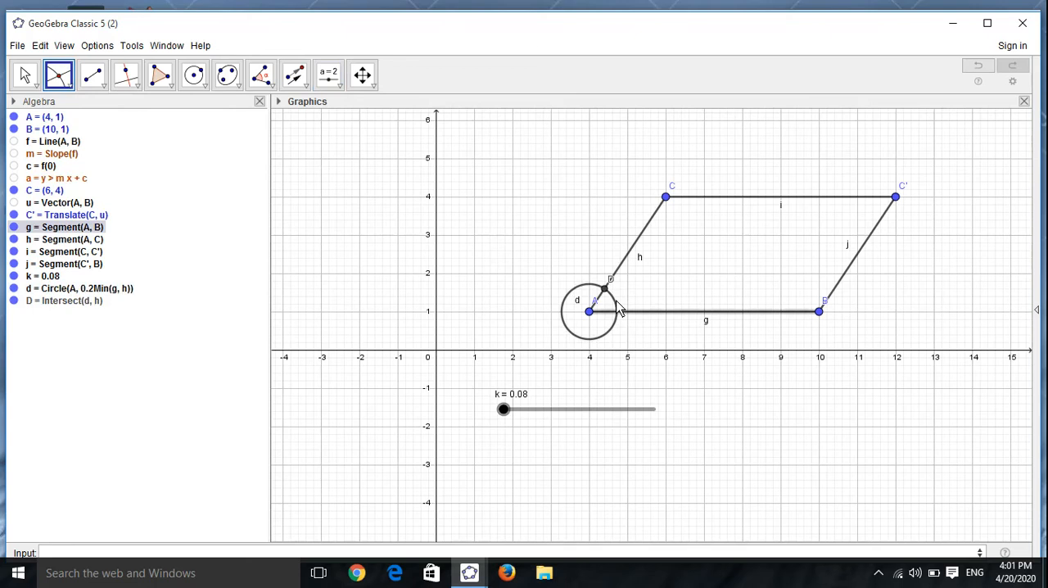
click(617, 308)
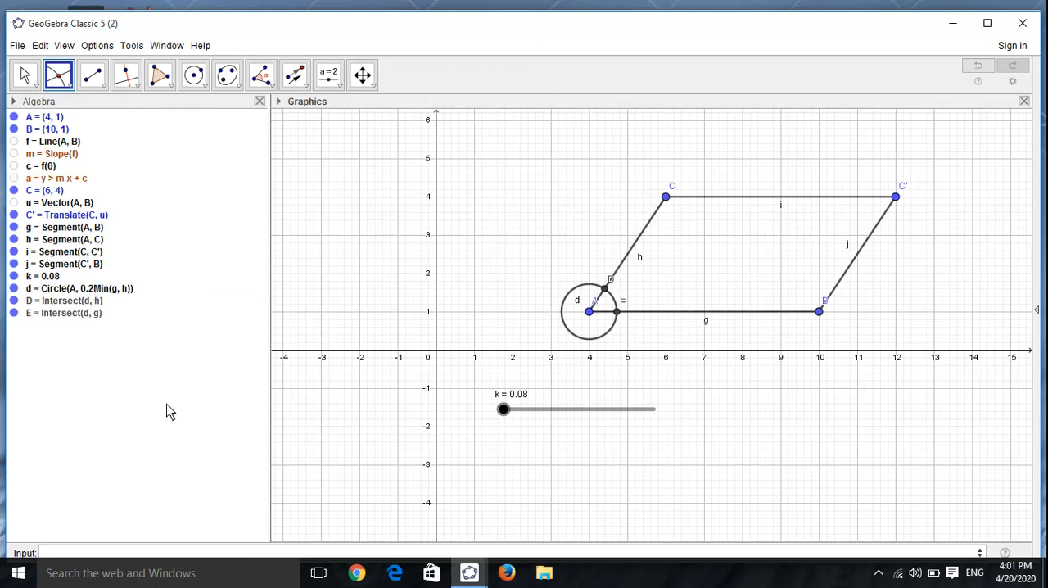
Step: Reuse the definition of circle d to draw a matching circle around point B with Circle(B, 0.2Min(g, h))
right_click(98, 292)
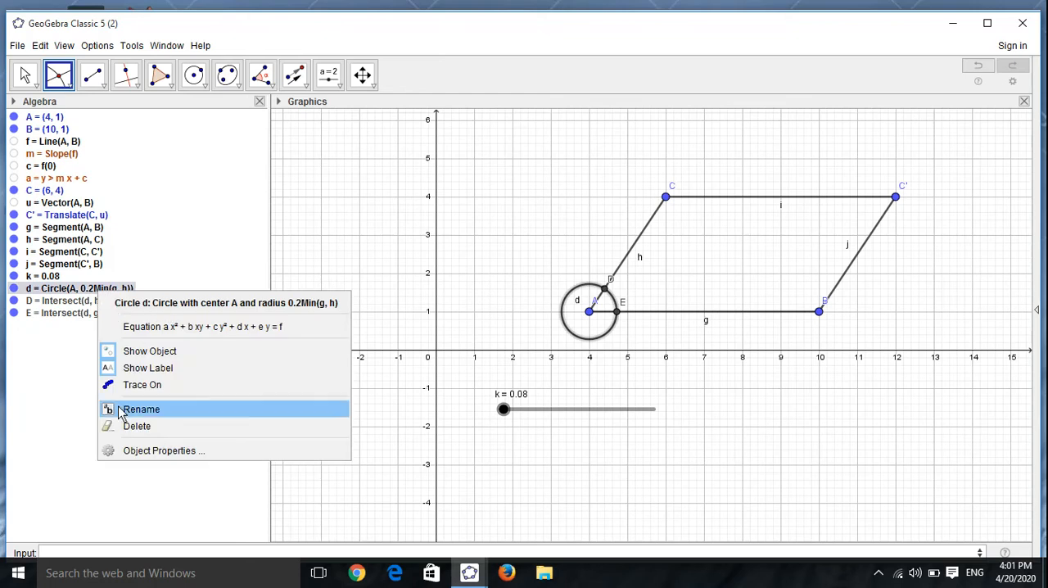
click(164, 450)
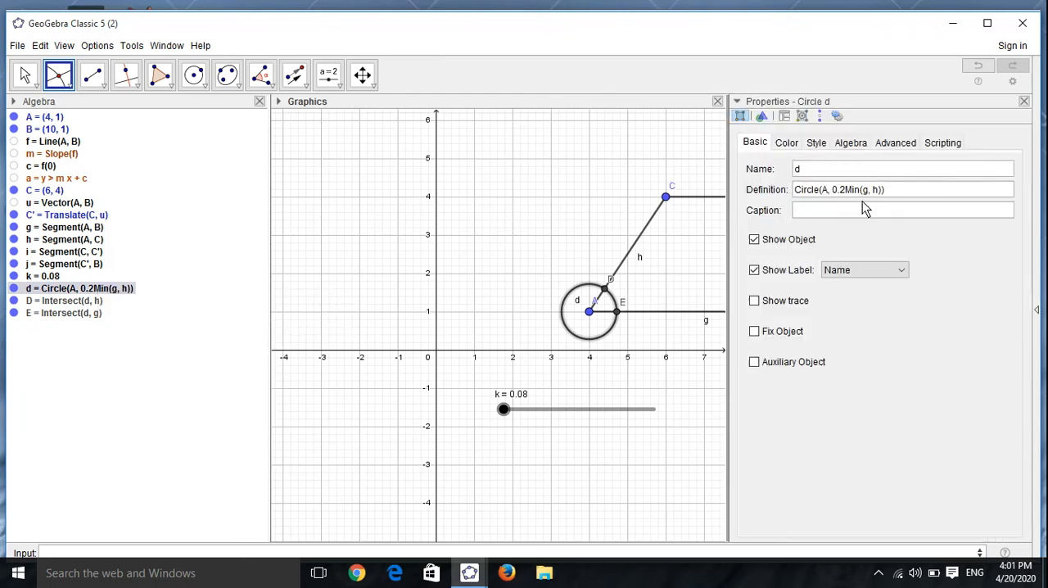
drag(900, 192, 790, 199)
key(ctrl+c)
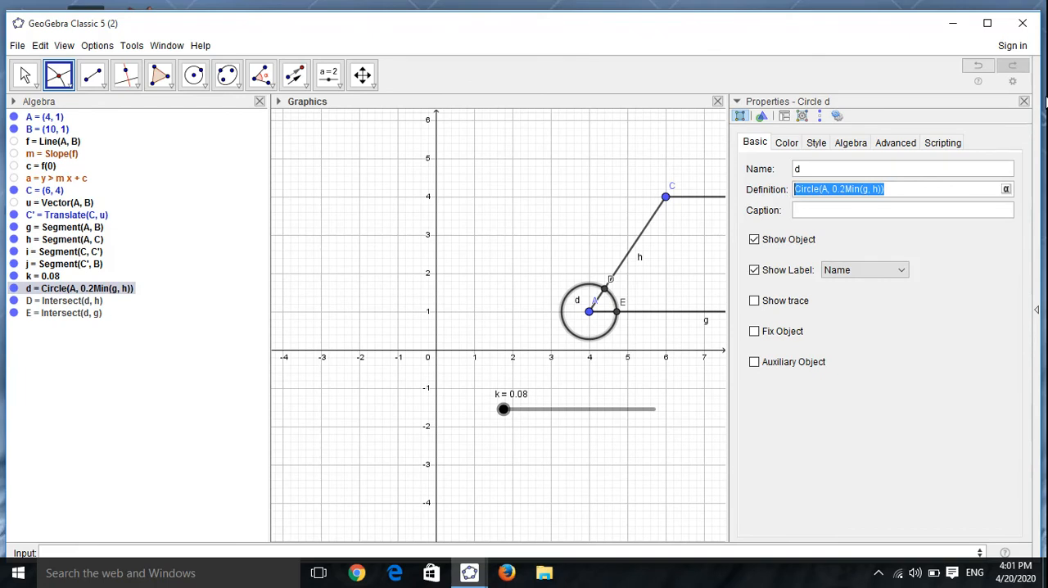
click(1024, 103)
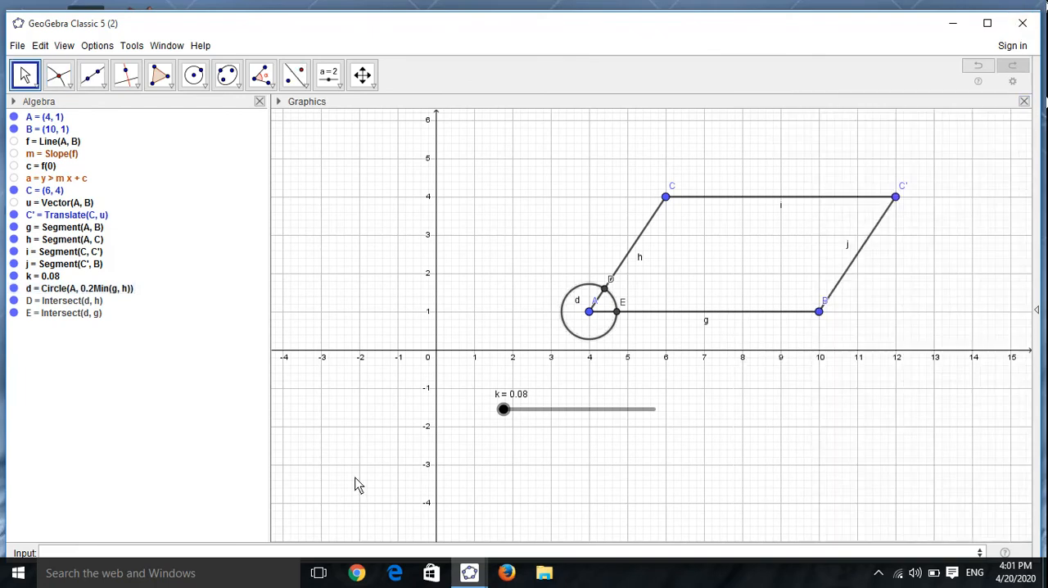
click(349, 555)
key(ctrl+v)
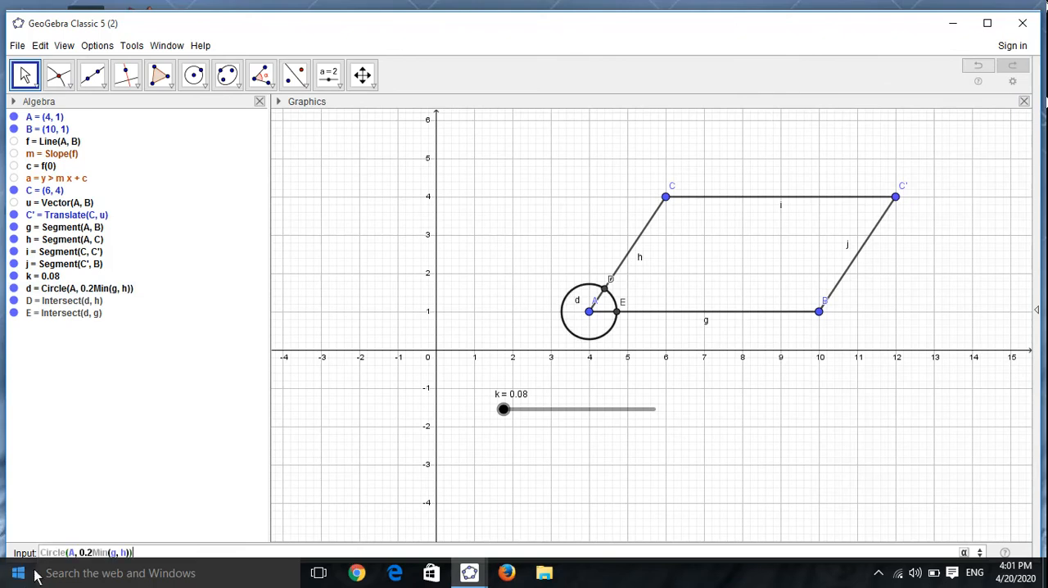
click(74, 550)
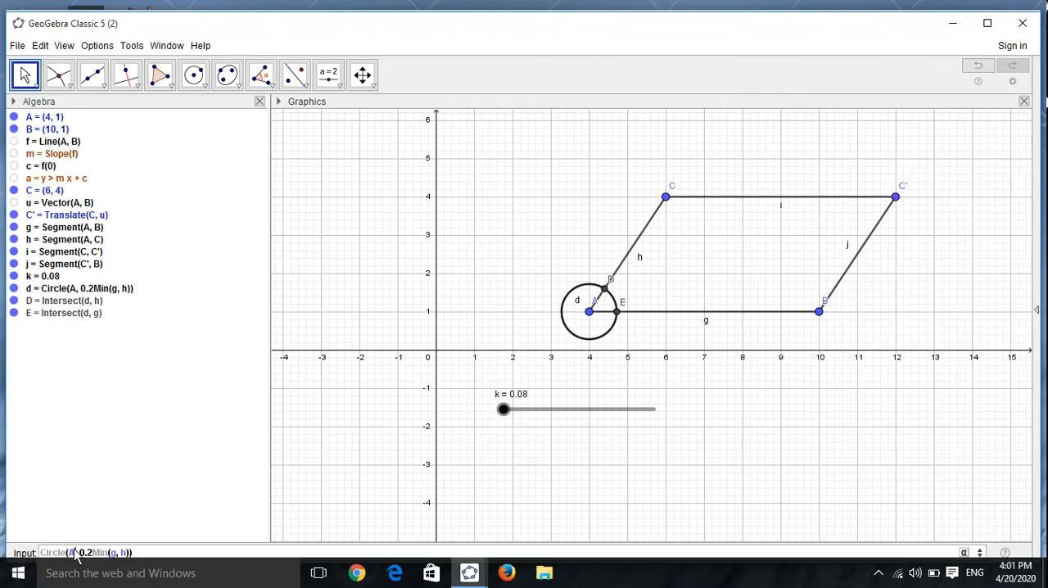
key(BackSpace)
text(B)
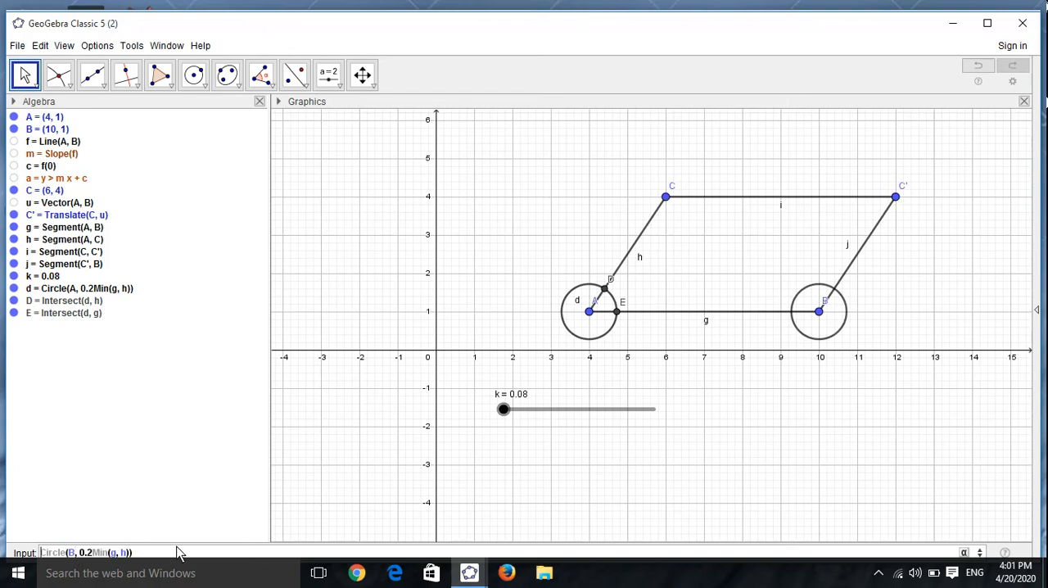
key(Return)
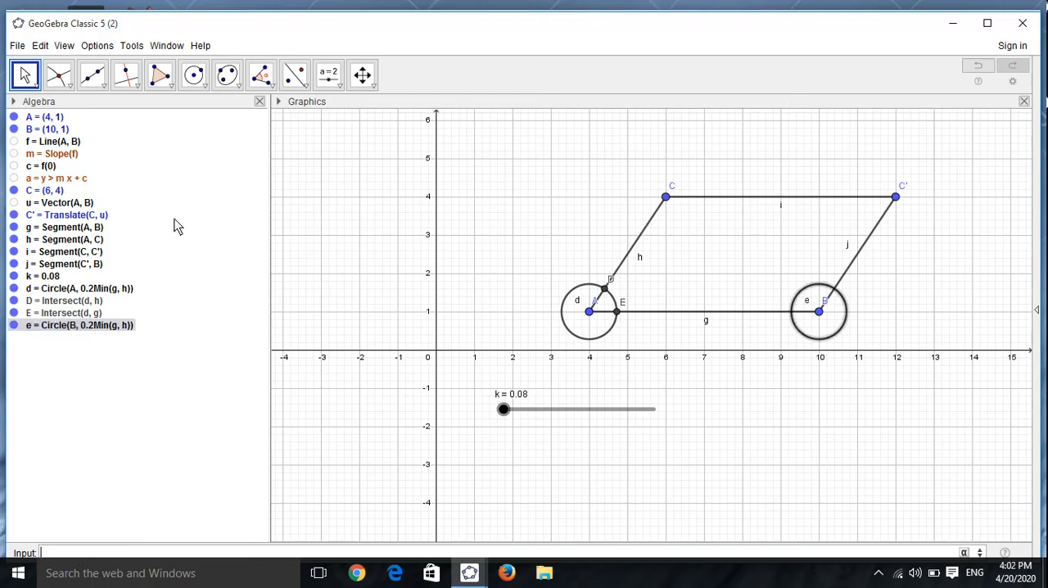
Step: Create the intersection points of circle e around B with segment j and with segment g
click(59, 75)
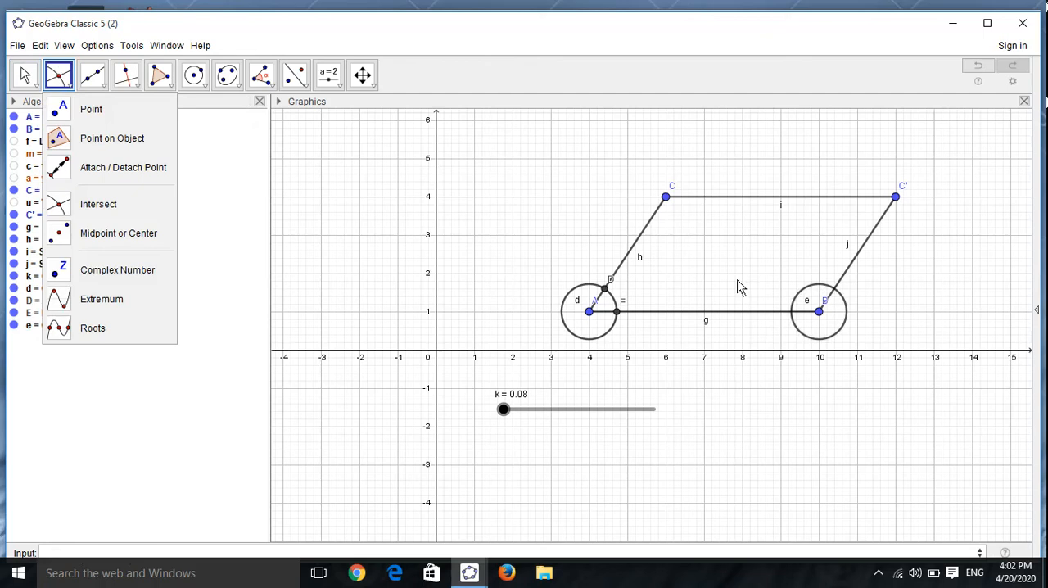
click(848, 286)
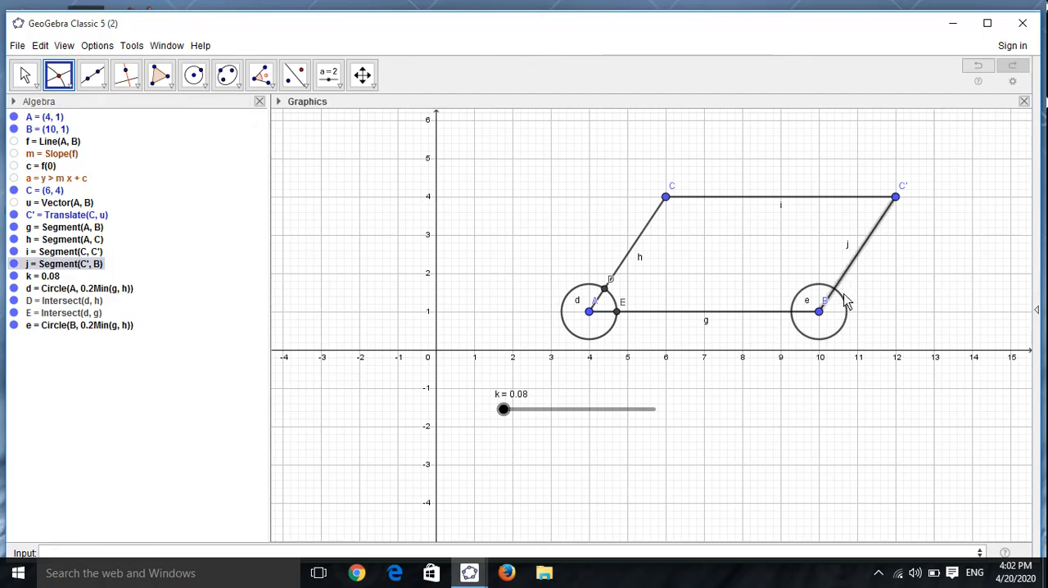
click(843, 299)
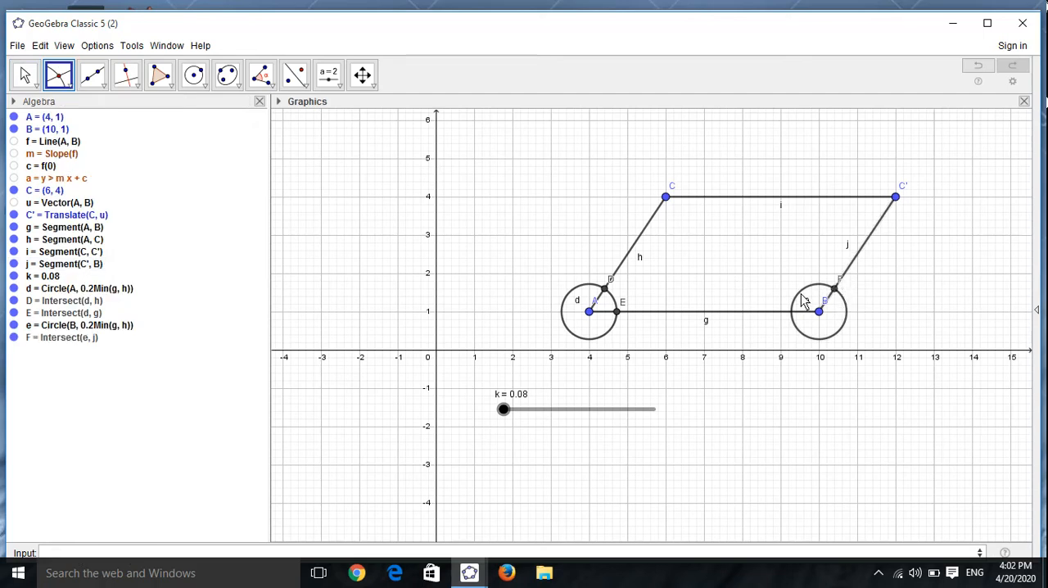
click(802, 296)
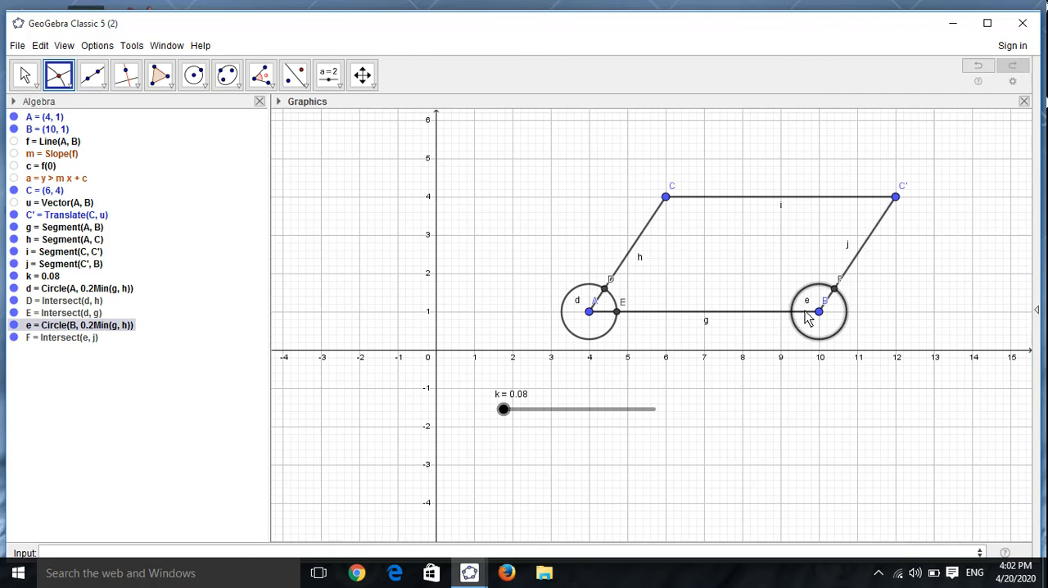
click(805, 311)
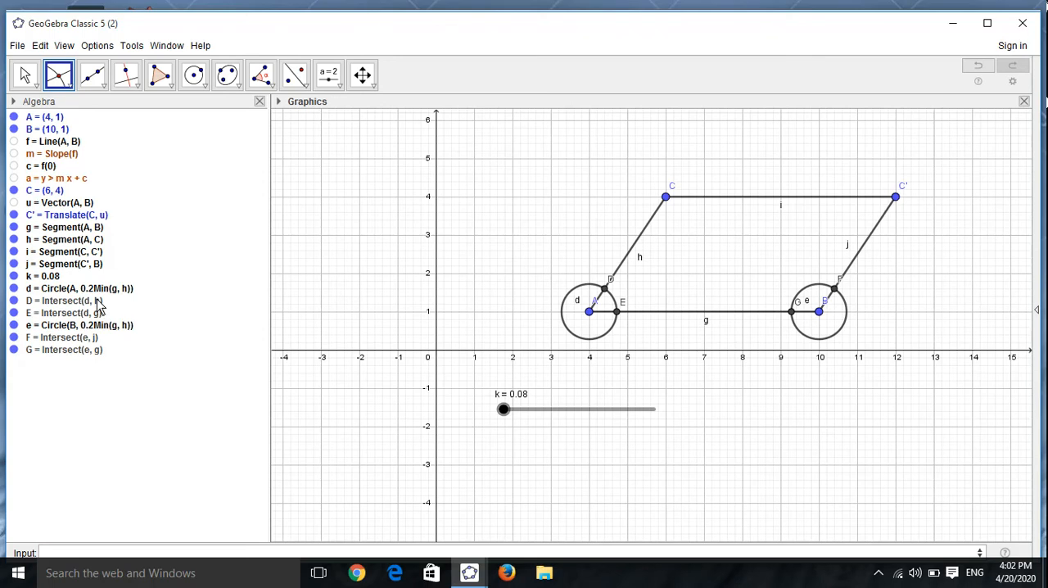
Step: Hide circles d and e and create a circular sector centred at A from E to D
click(203, 87)
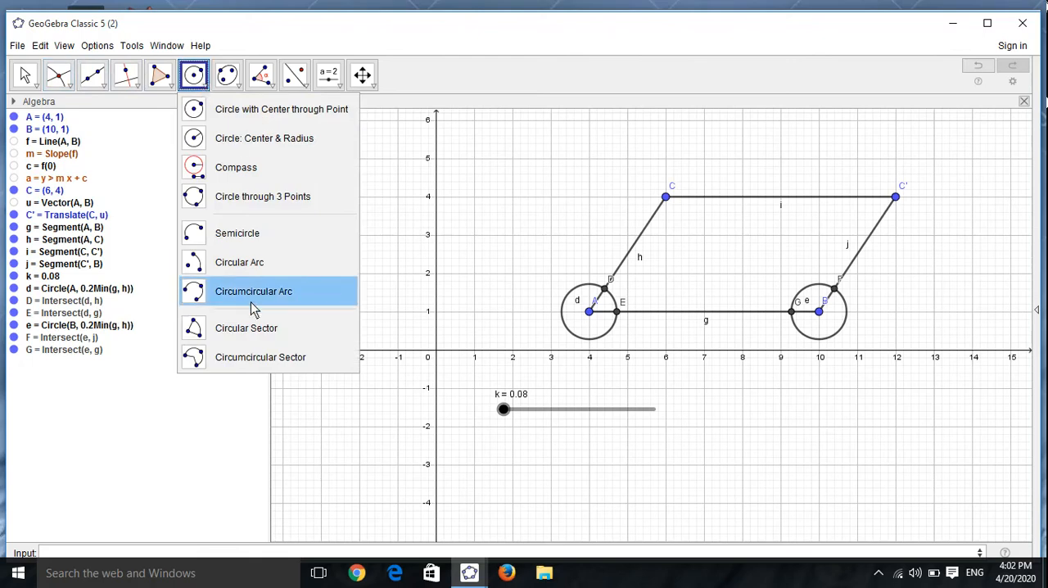
click(243, 328)
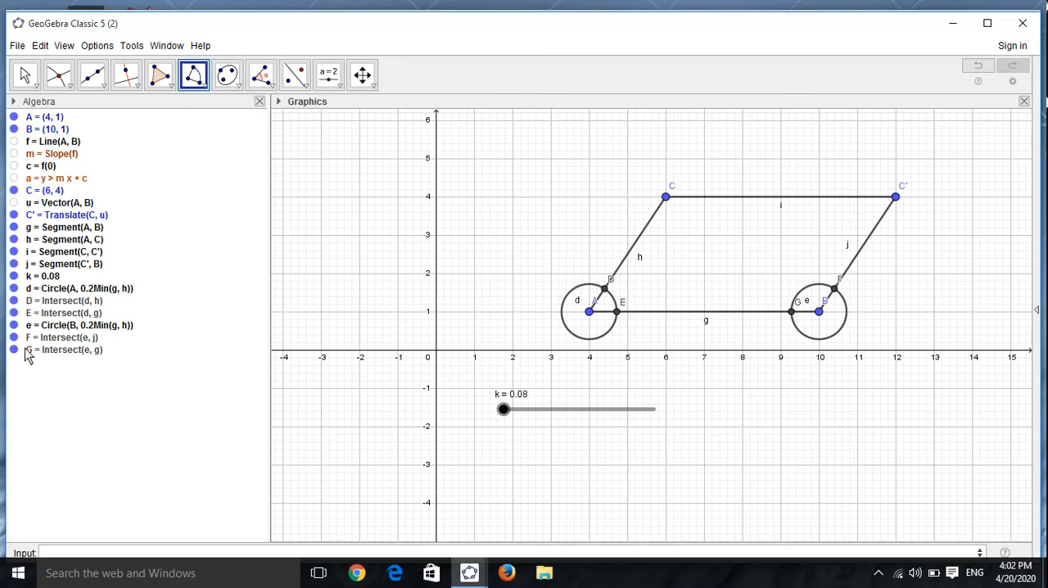
click(15, 325)
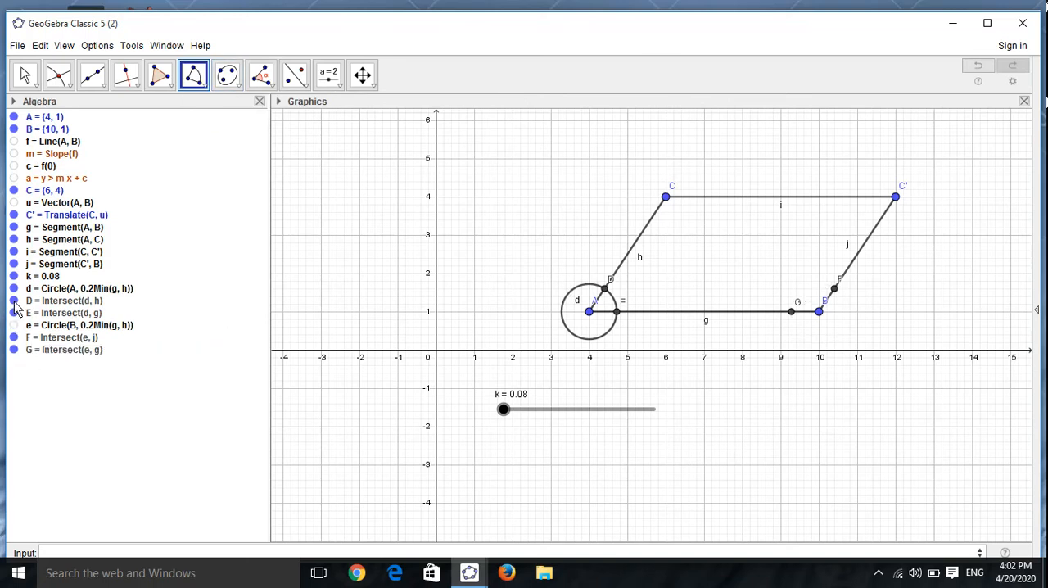
click(14, 288)
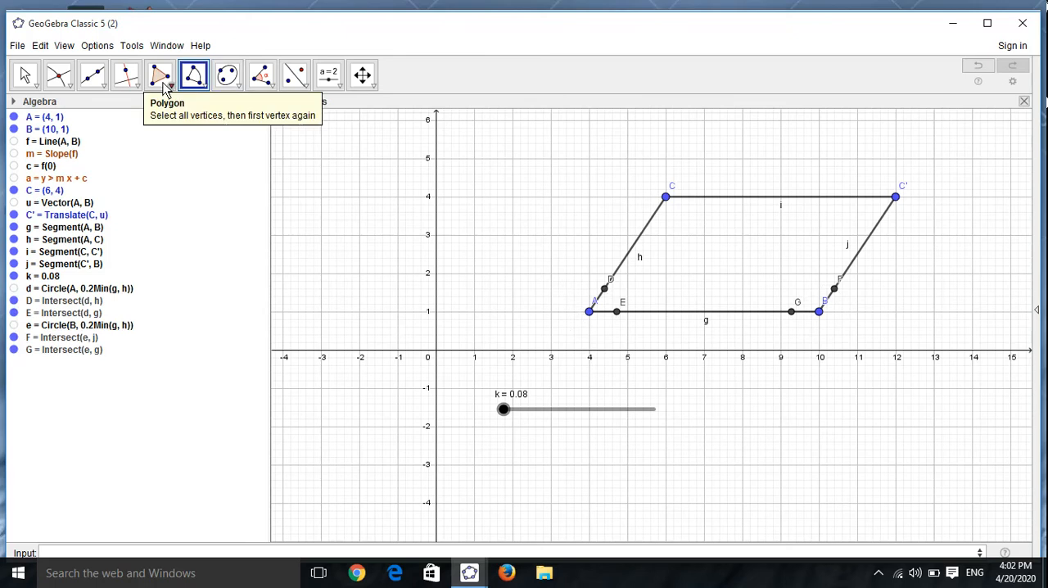
click(589, 312)
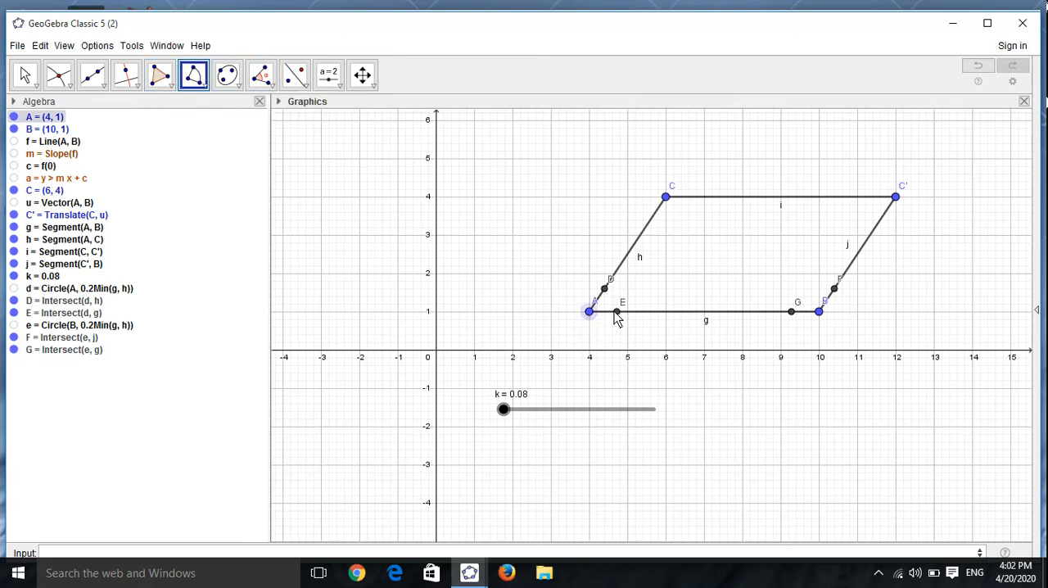
click(616, 312)
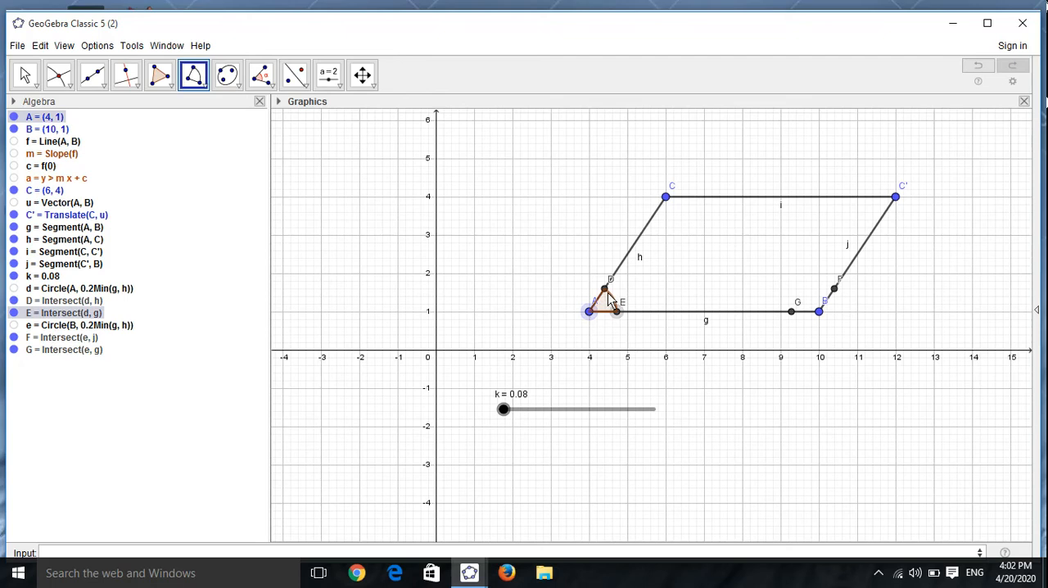
click(605, 289)
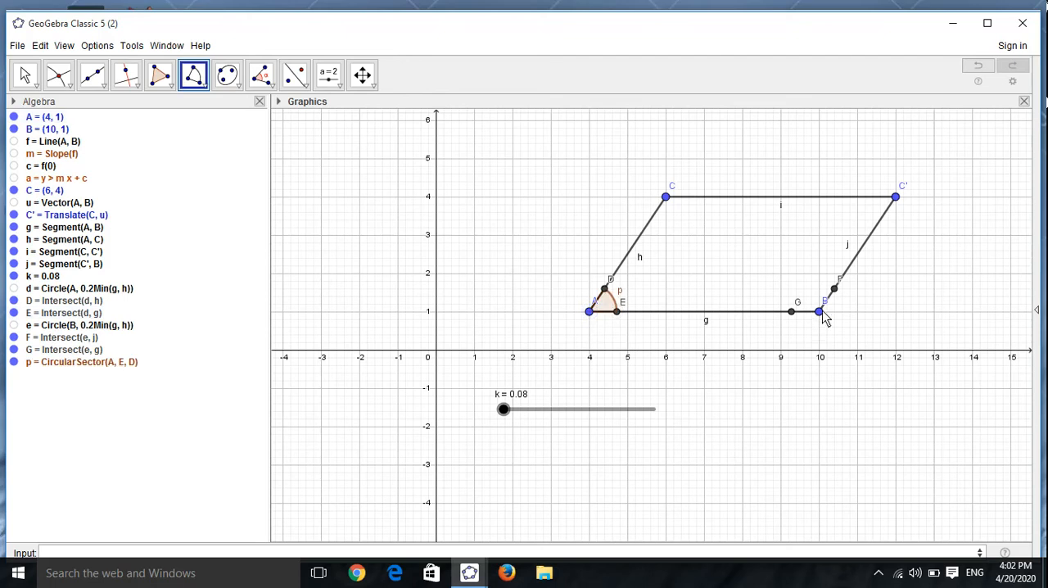
Step: Create a circular sector centred at B from F to G
click(821, 315)
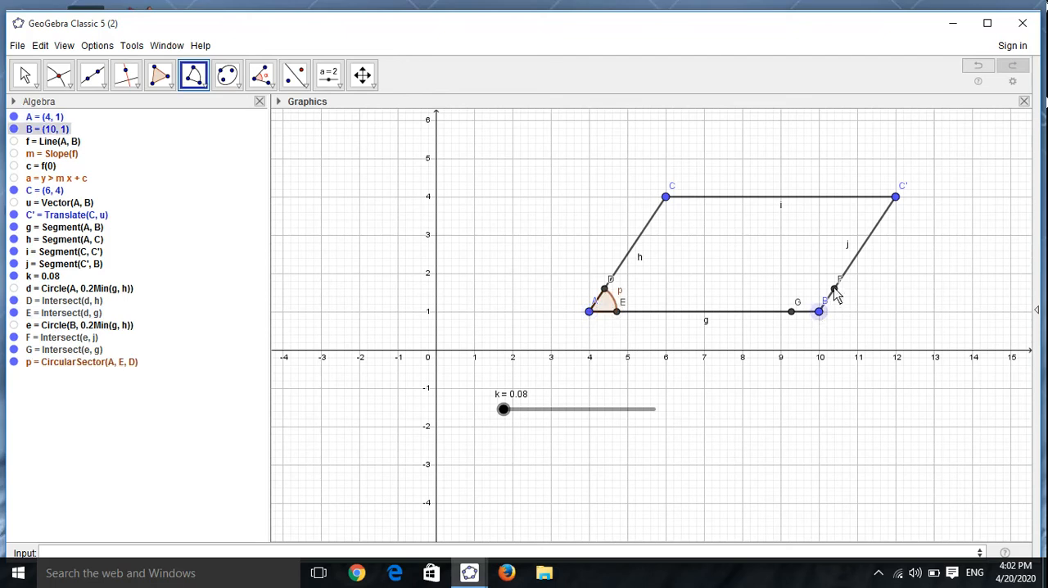
click(833, 288)
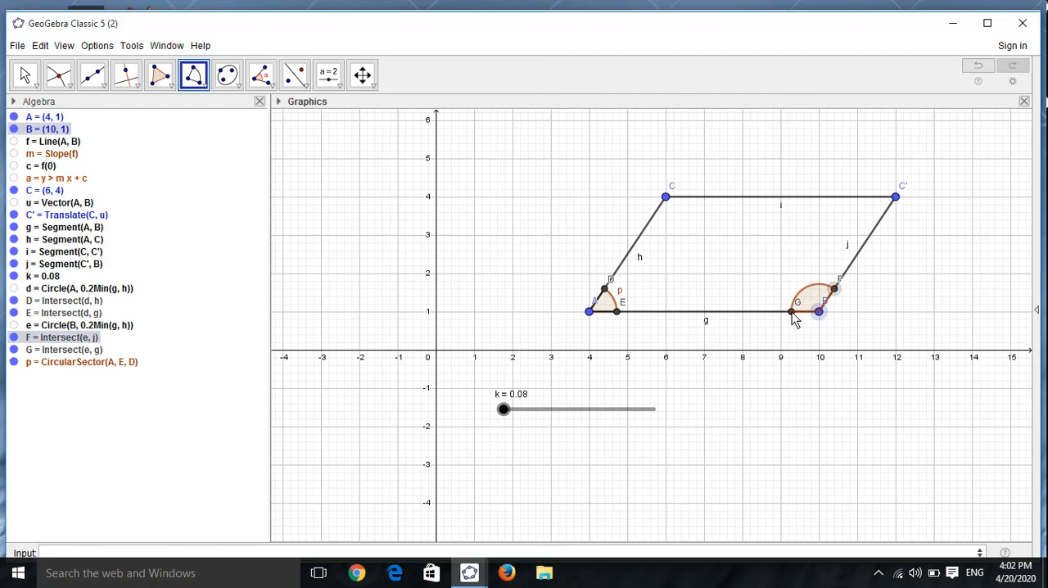
click(792, 313)
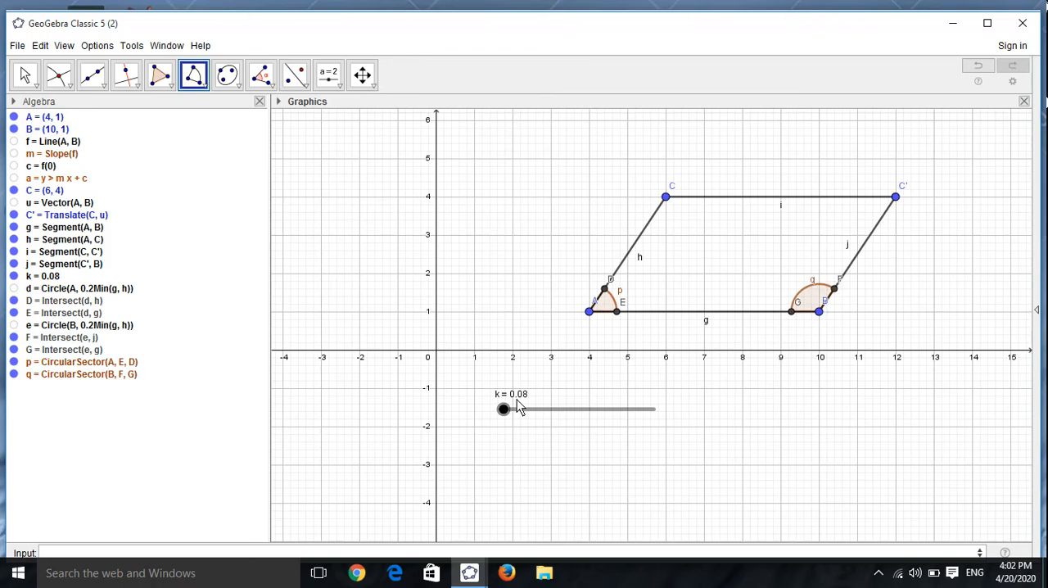
Step: Dilate point A about C' with the command Dilate(A,If(0<=k<=1,1-k,0),C')
click(329, 554)
text(Dil)
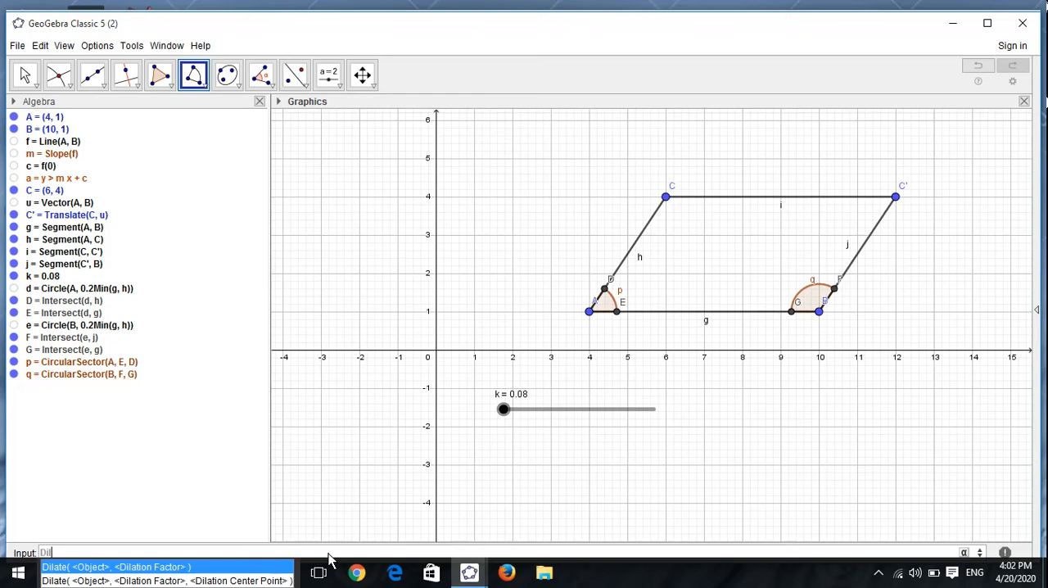
text(ate)
key(Escape)
text(()
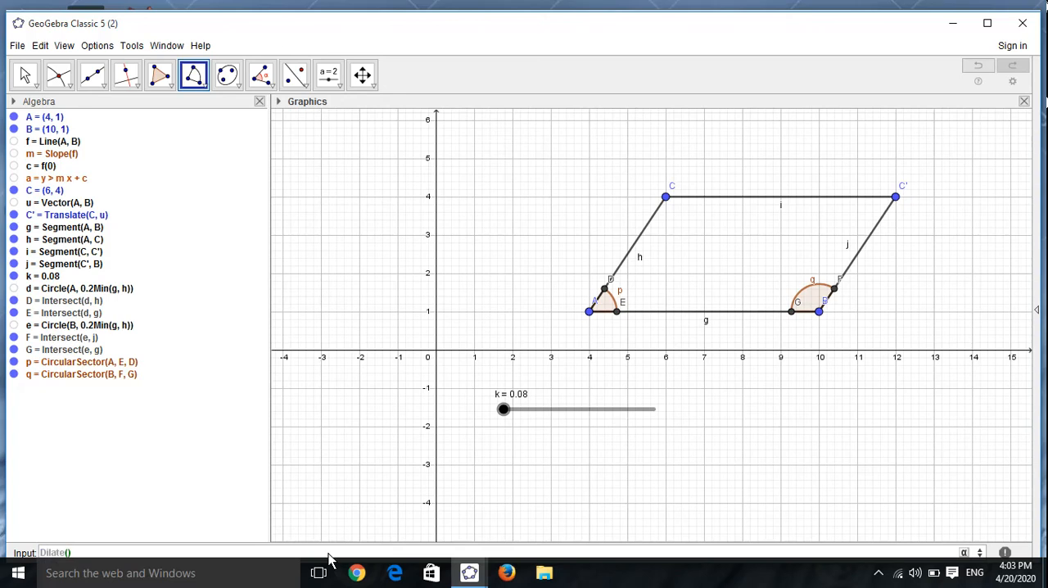
text(A,If)
key(Escape)
text((0<=k<=1,1-k,0)
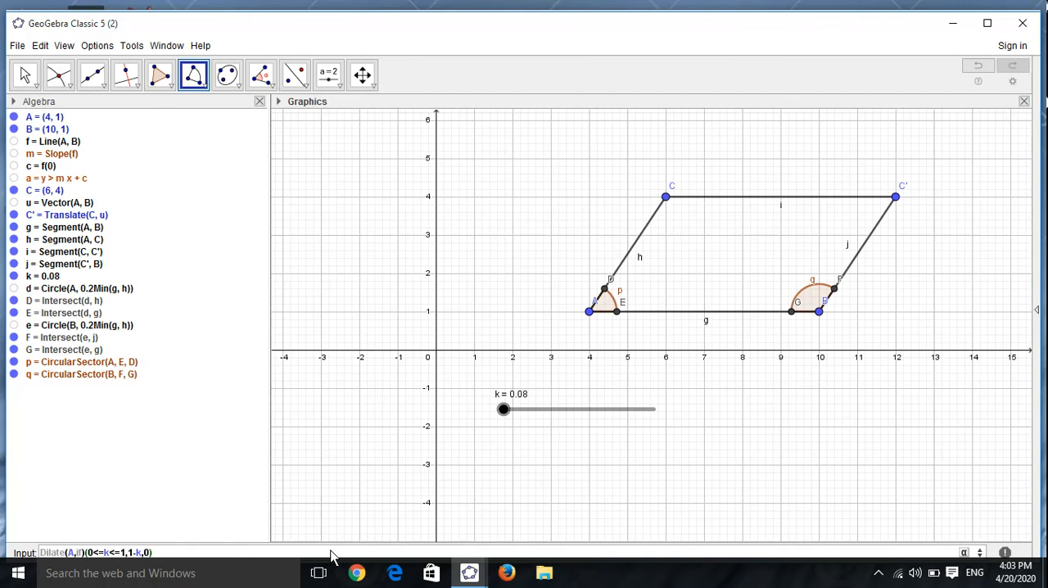
text(,C'))
key(BackSpace)
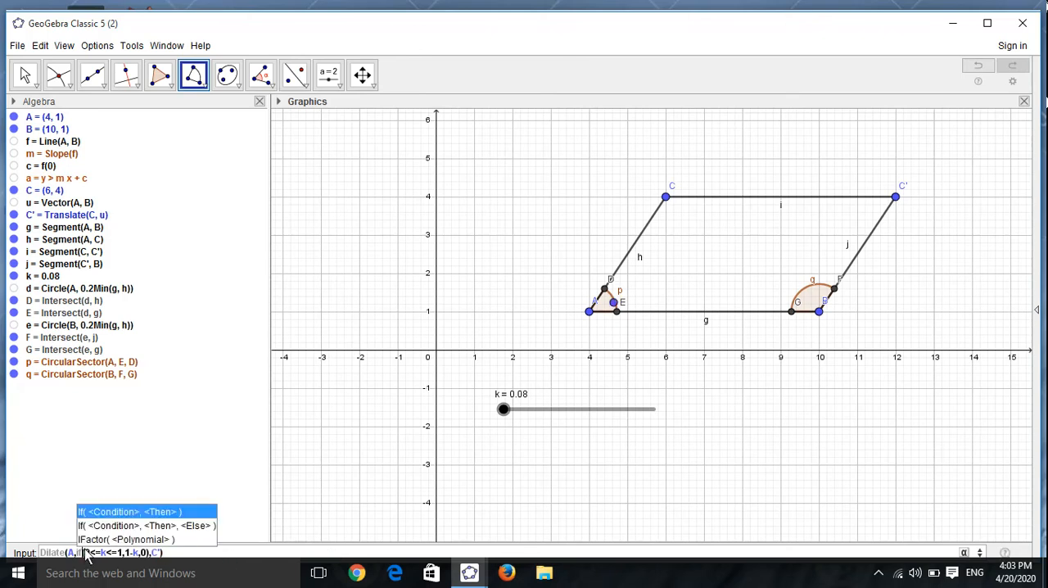
click(182, 553)
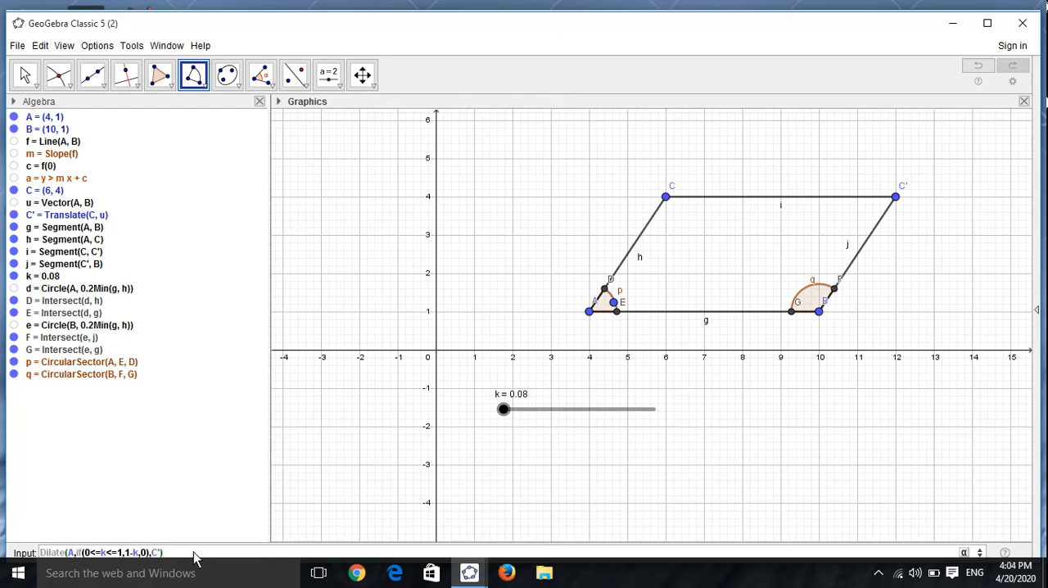
key(Return)
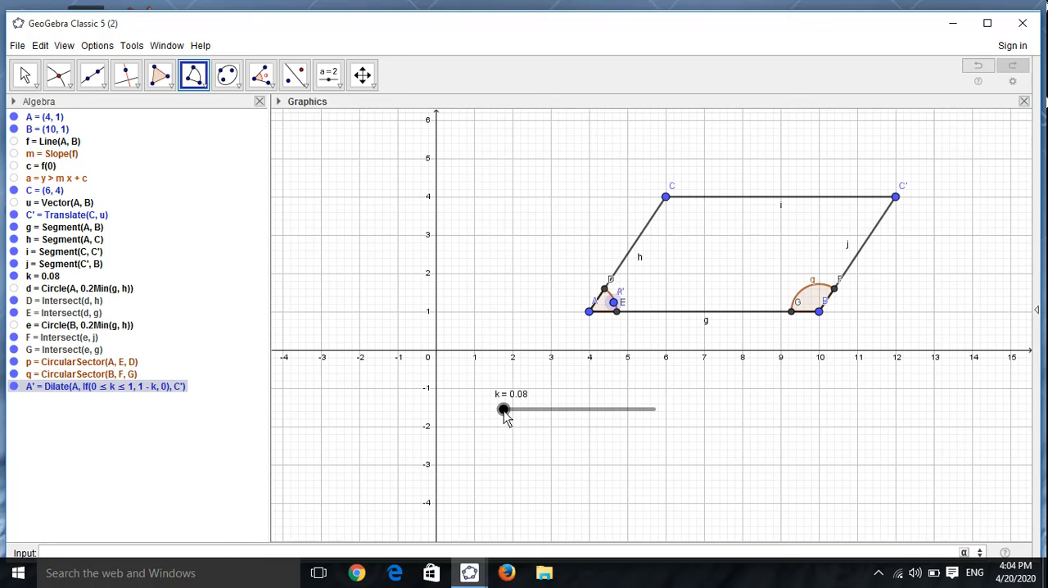
Step: Set slider k to about 0.47 and draw a vector from A to A'
mouse_move(503, 411)
mouse_down()
mouse_move(548, 412)
mouse_move(521, 420)
mouse_up()
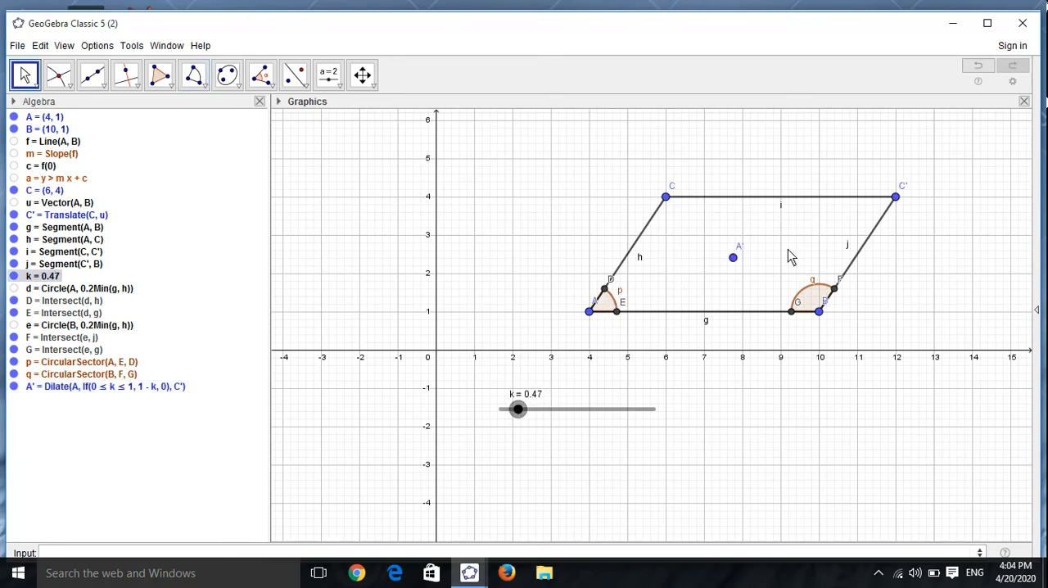
click(58, 75)
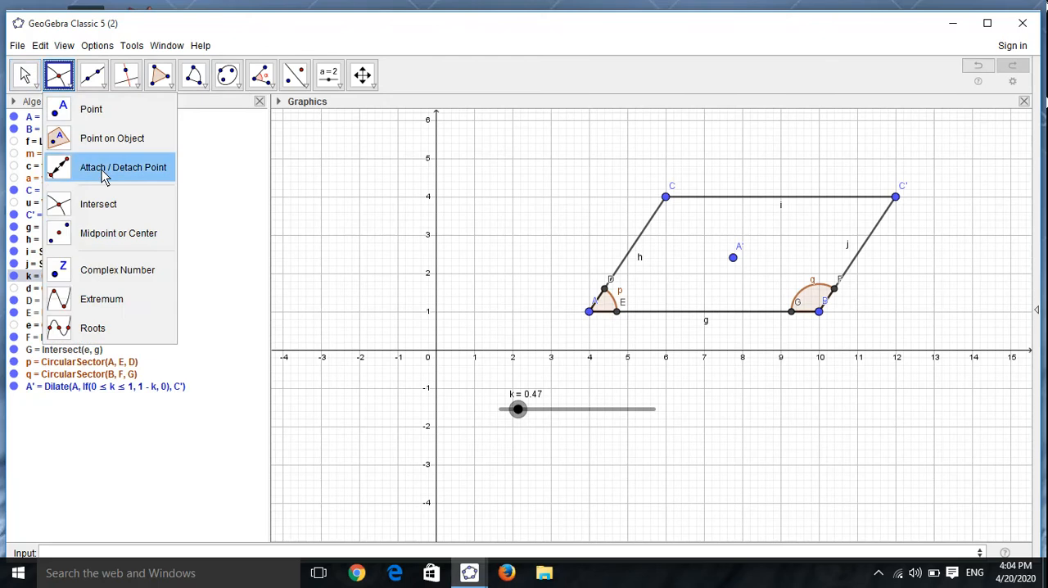
mouse_move(100, 75)
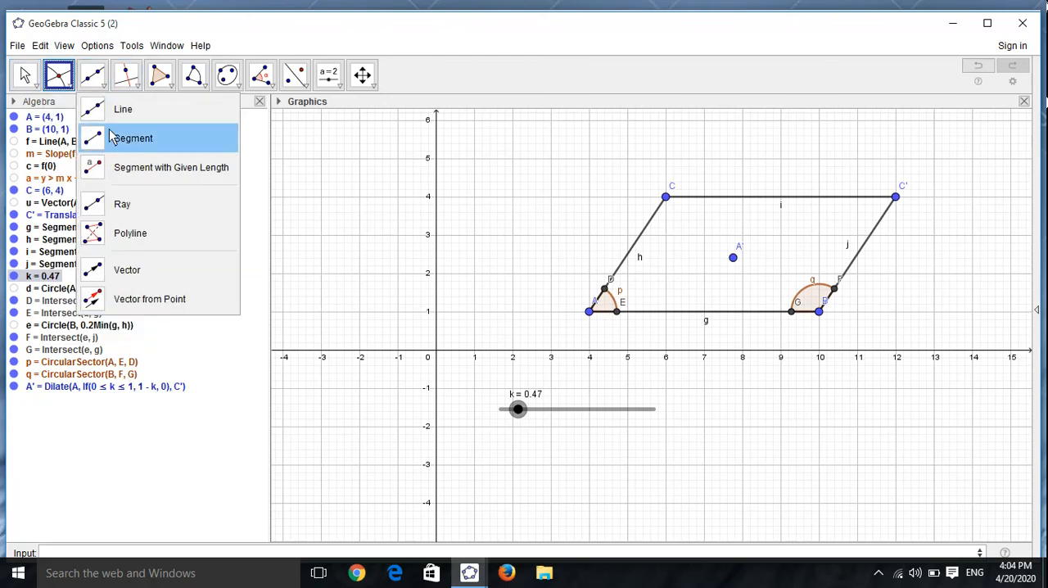
click(131, 270)
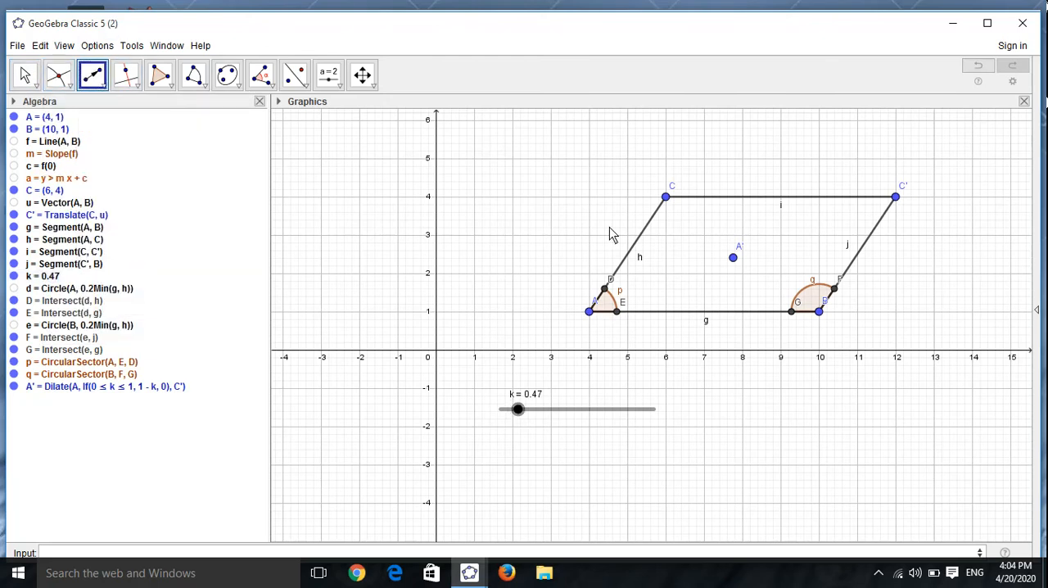
click(590, 311)
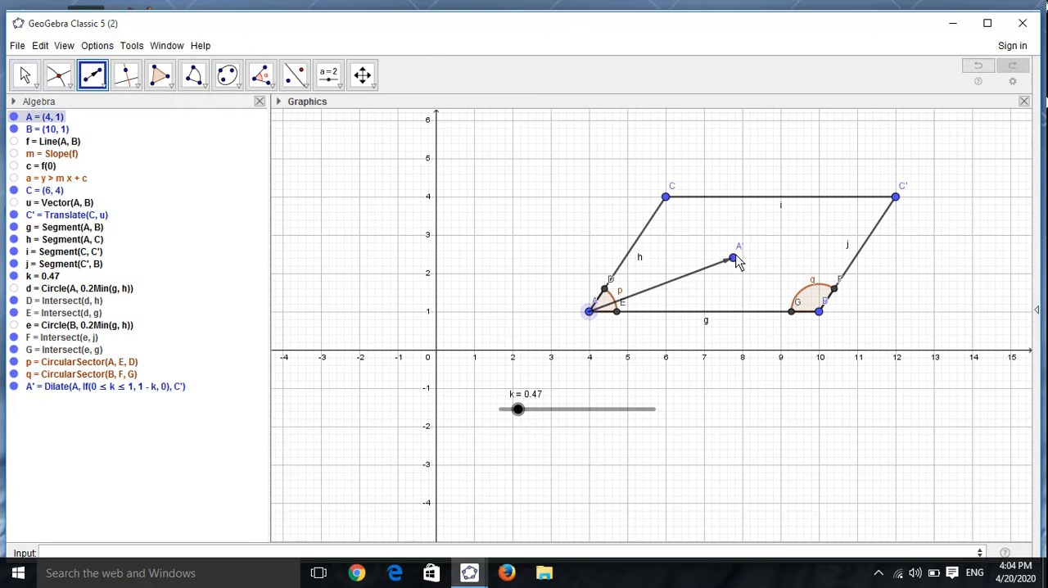
click(734, 257)
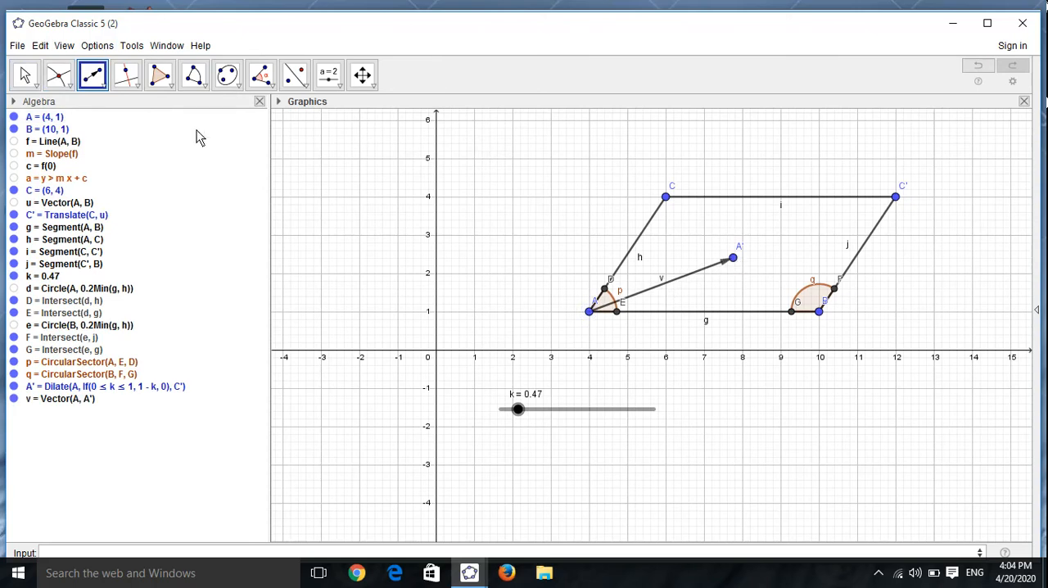
Step: Try to translate the sector at A by a vector
click(307, 87)
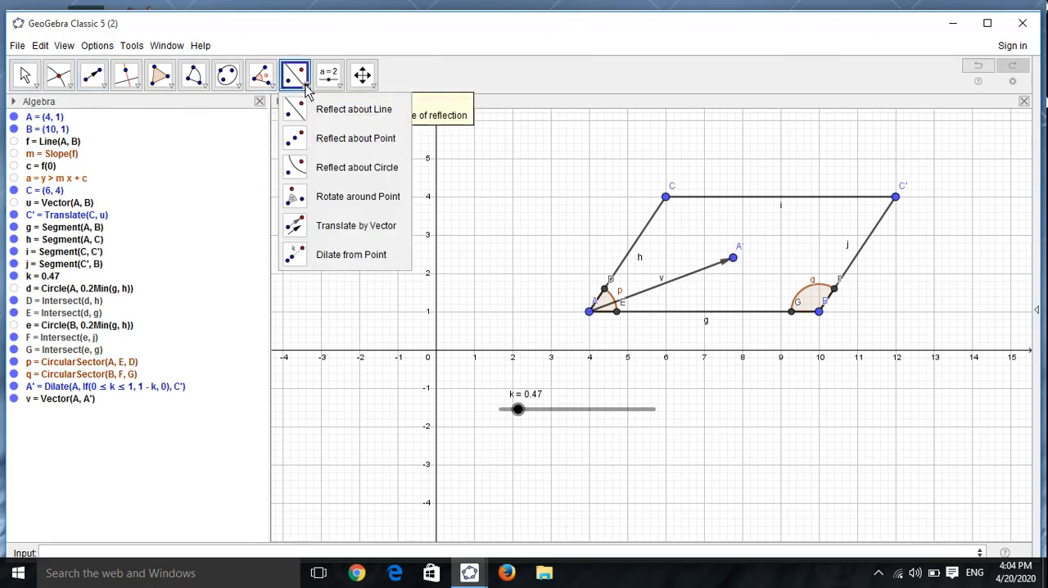
click(332, 226)
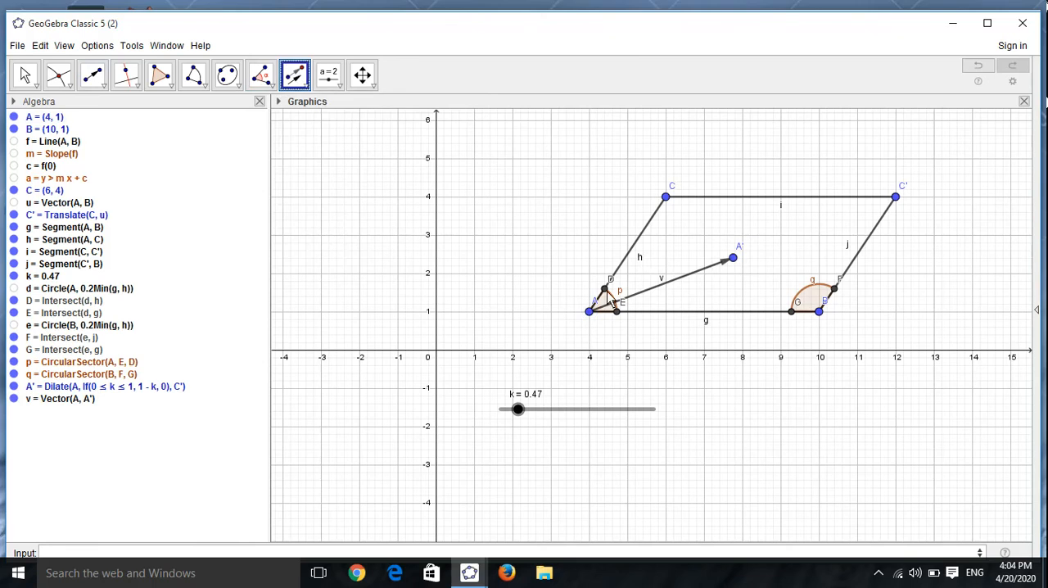
click(606, 298)
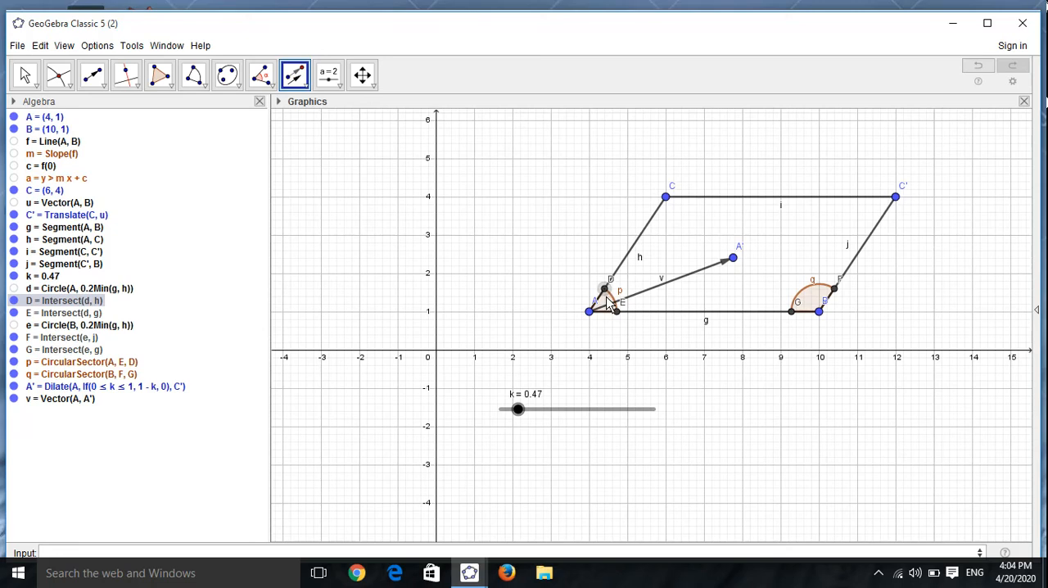
click(24, 75)
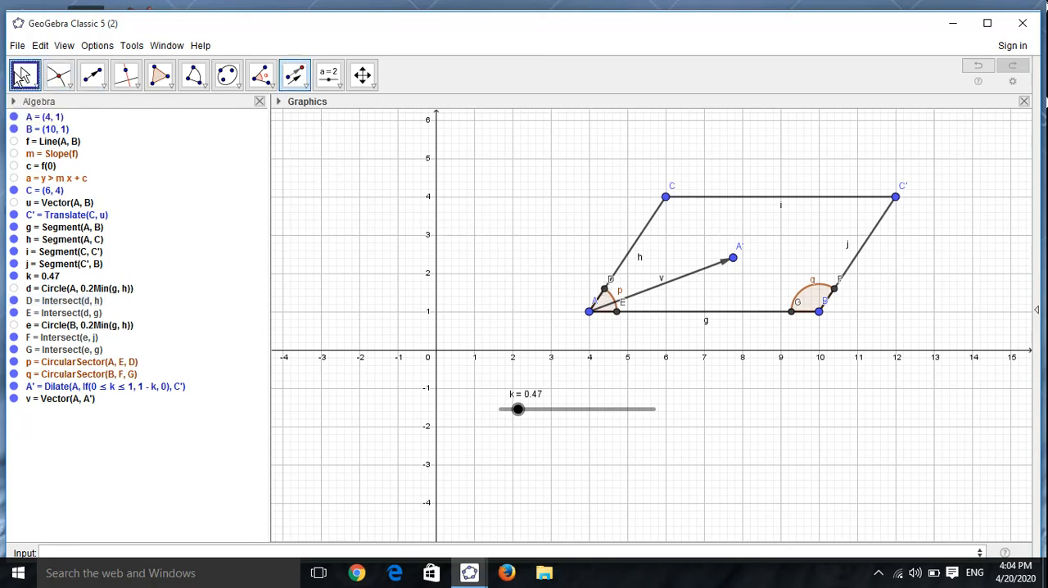
click(296, 75)
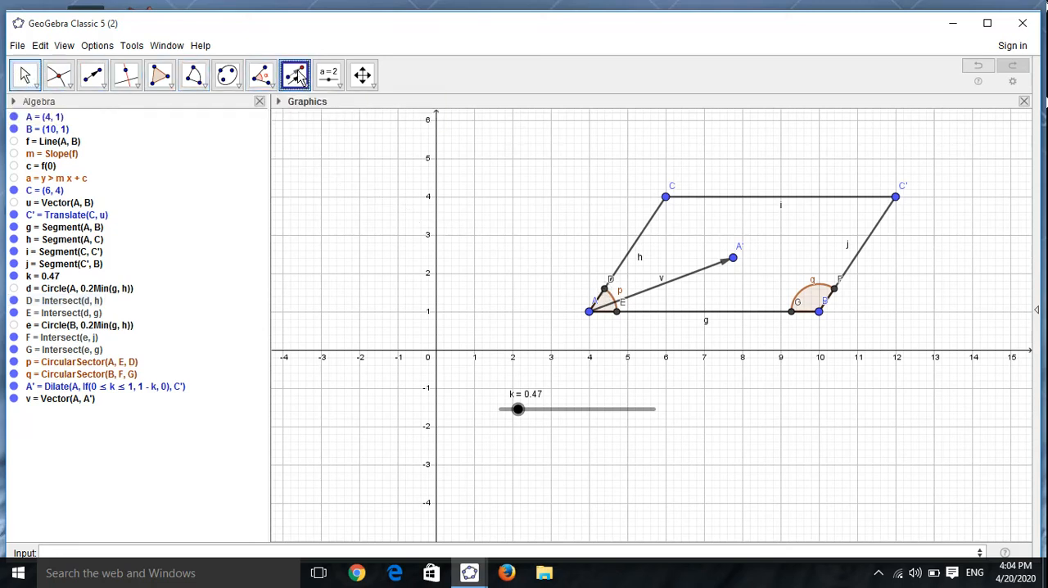
click(606, 296)
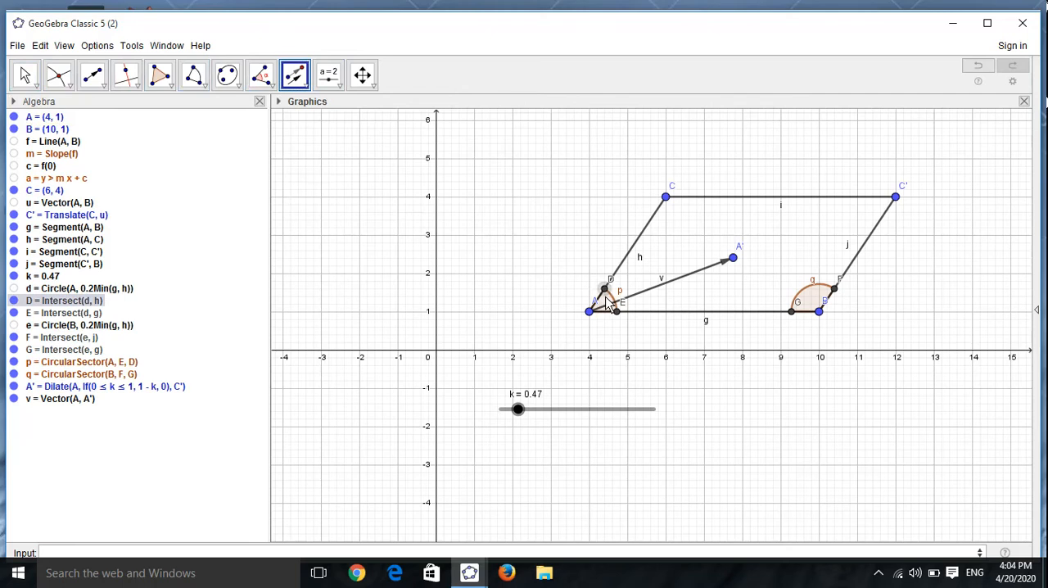
click(23, 80)
click(296, 79)
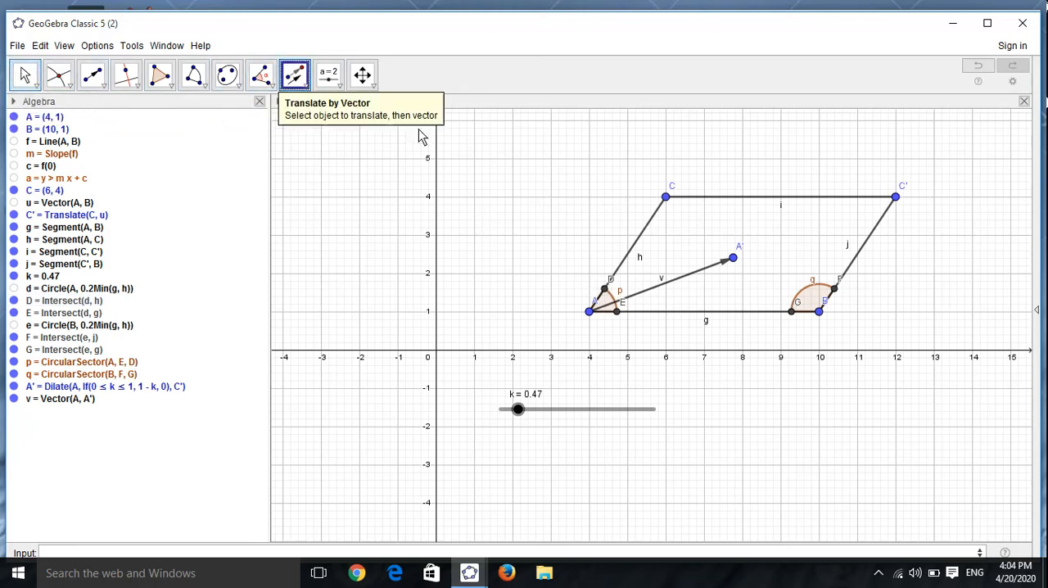
click(606, 299)
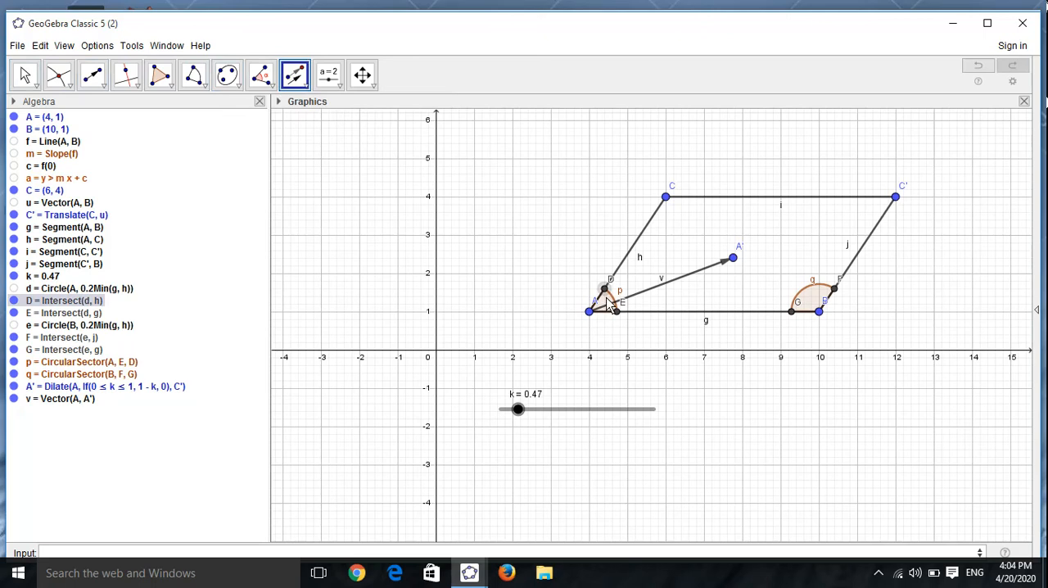
Step: Hide points D and E on the sides next to A
click(14, 301)
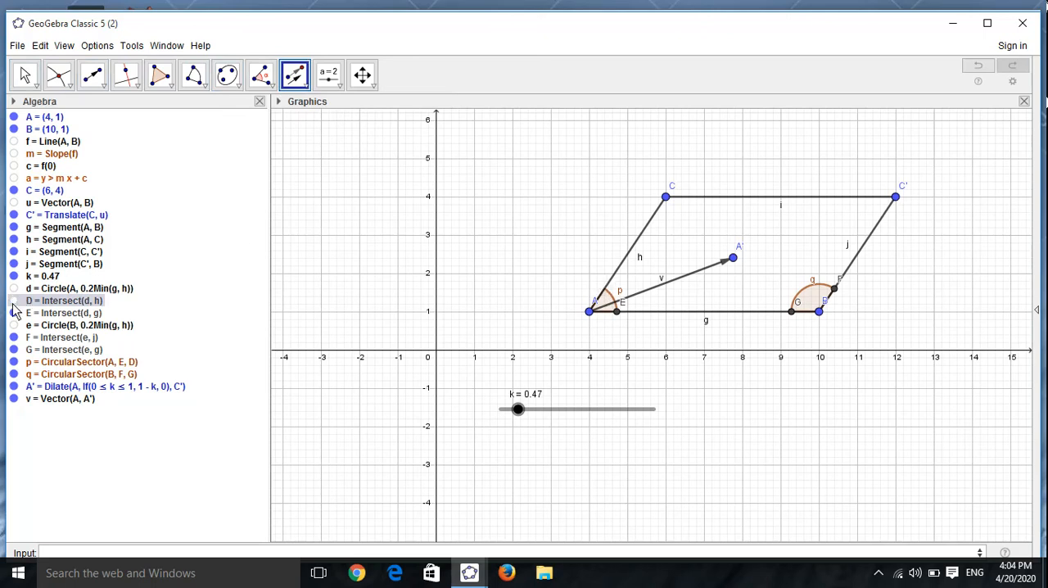
click(13, 312)
click(660, 291)
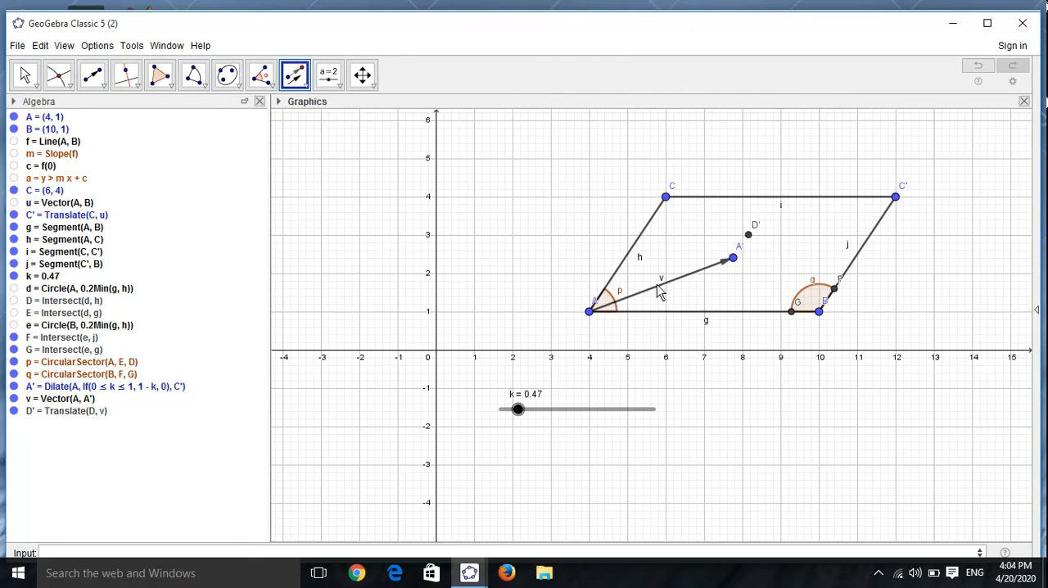
right_click(749, 238)
click(774, 361)
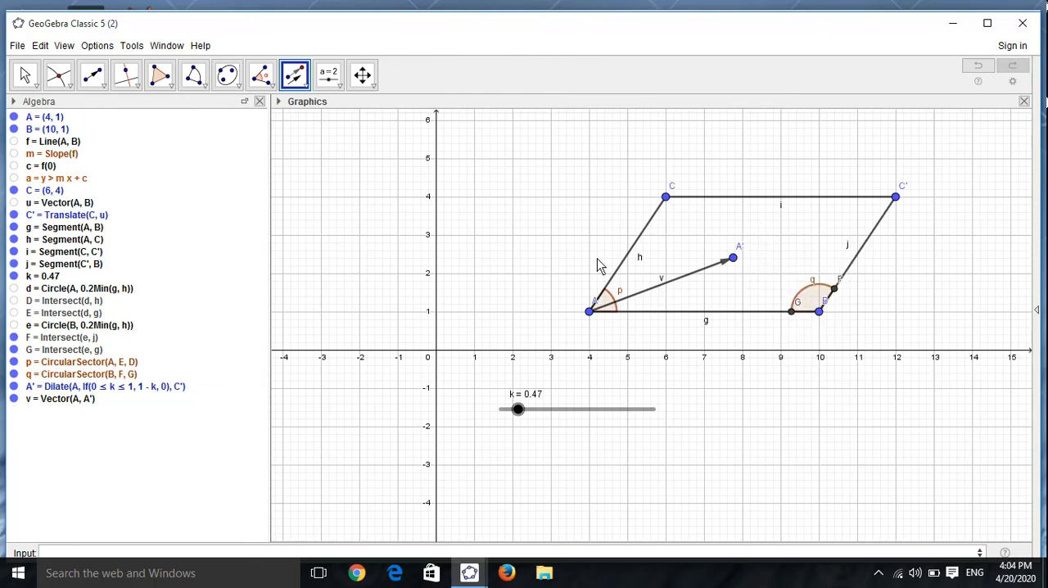
Step: Translate sector p at A by vector v, and set slider k to about 0.39
click(27, 71)
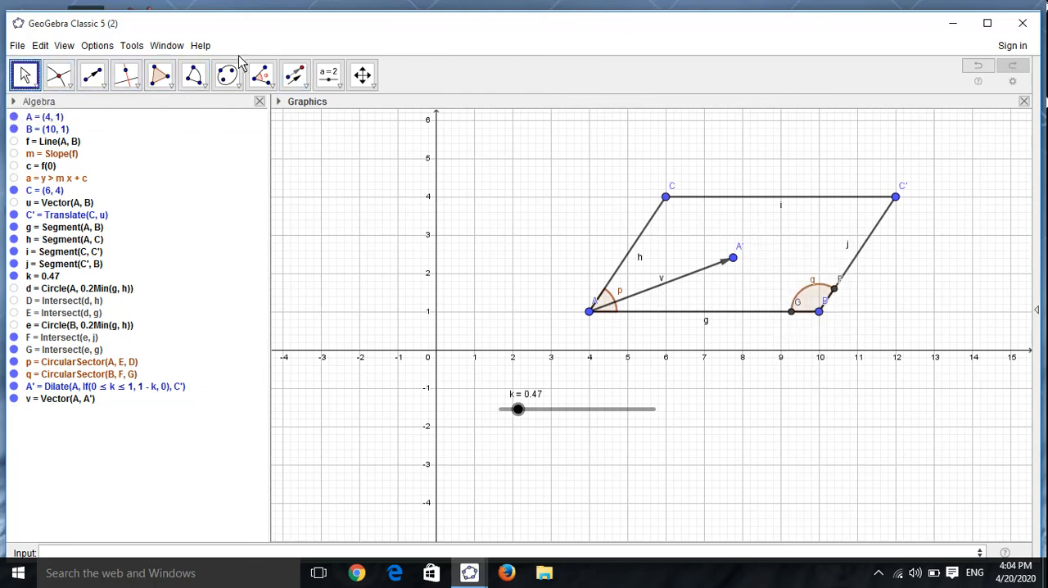
click(295, 73)
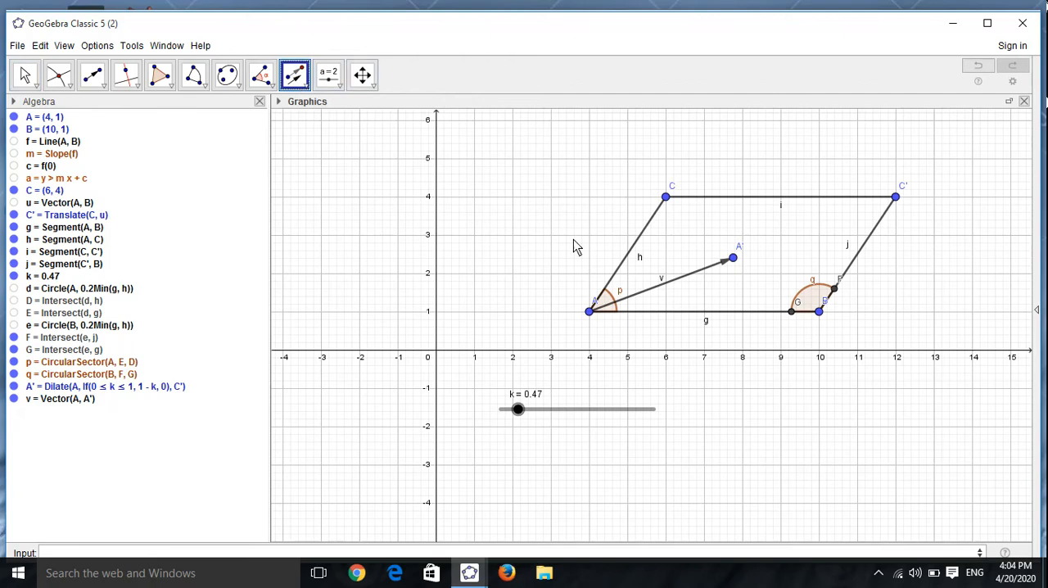
click(607, 302)
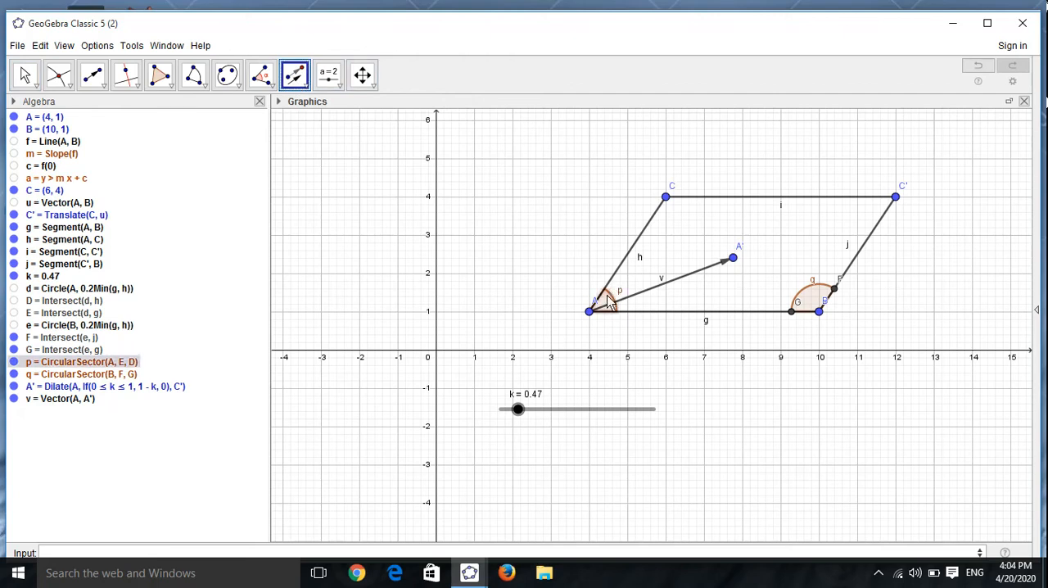
click(694, 281)
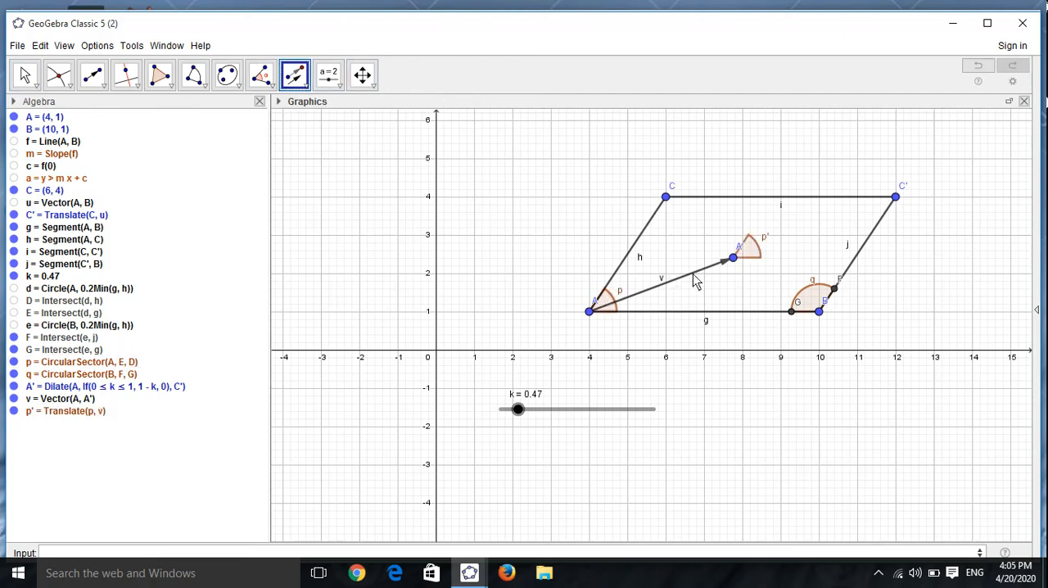
key(Escape)
mouse_move(518, 411)
mouse_down()
mouse_move(551, 413)
mouse_move(500, 408)
mouse_move(538, 410)
mouse_move(514, 409)
mouse_up()
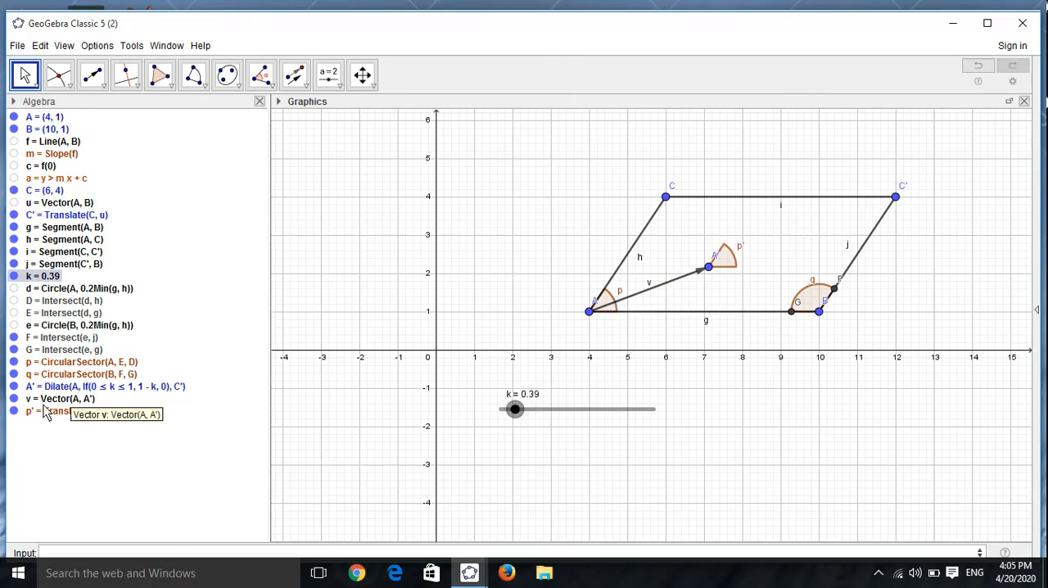
Step: Hide the original sector p at A
click(15, 415)
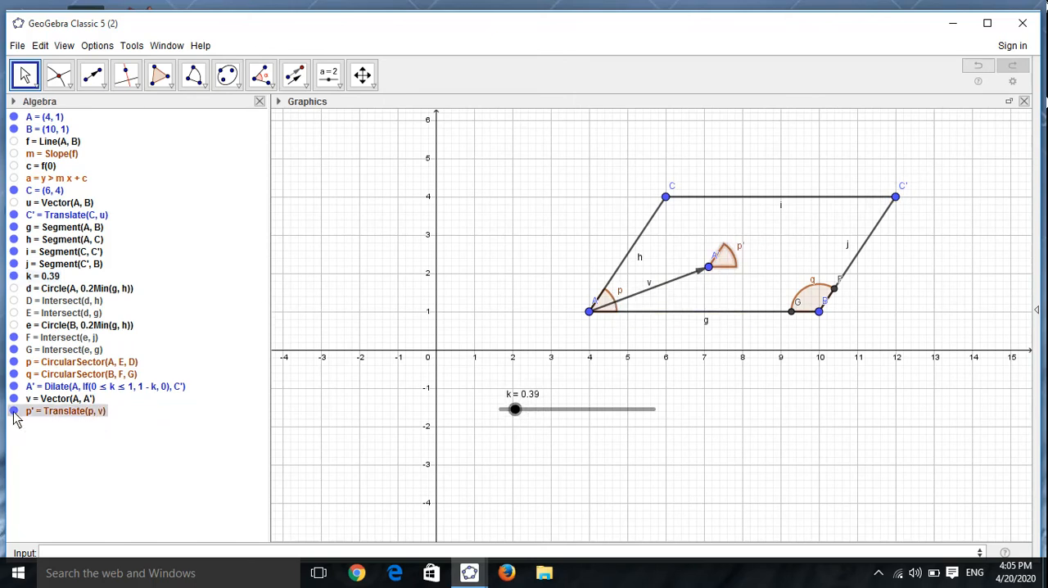
click(18, 377)
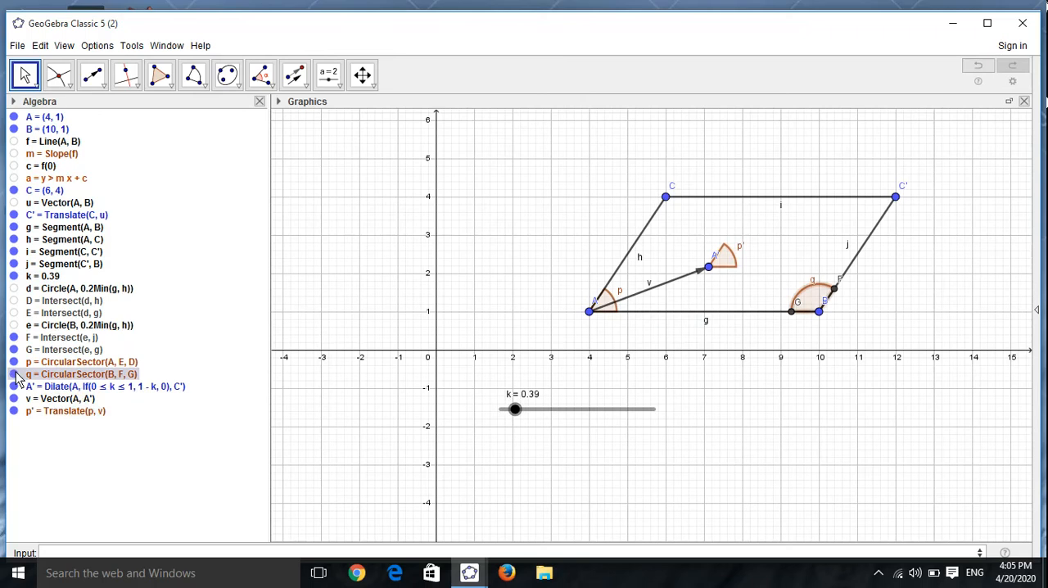
click(14, 362)
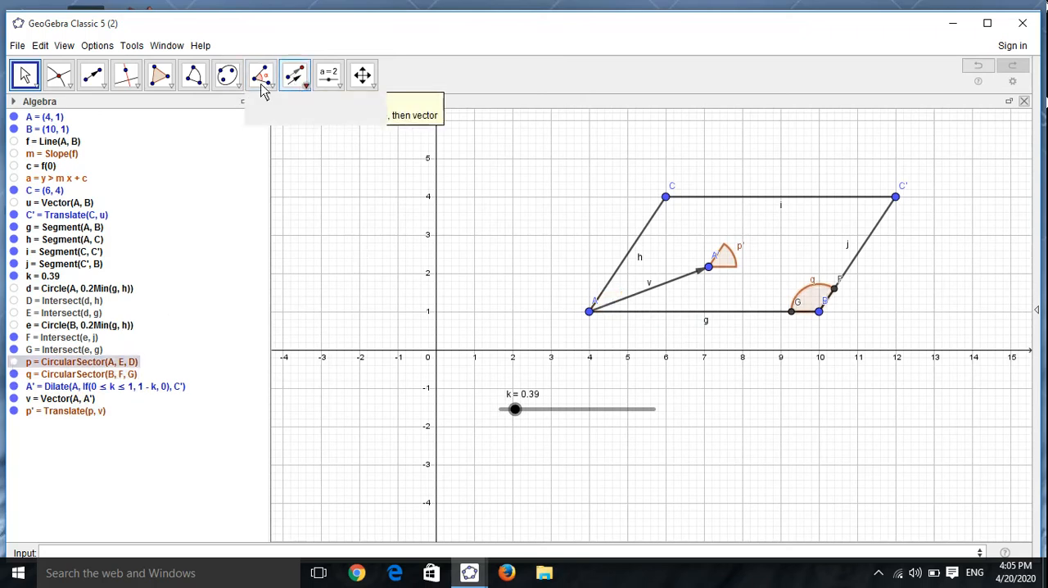
Step: Show points D and E again, keeping circle d hidden
click(198, 86)
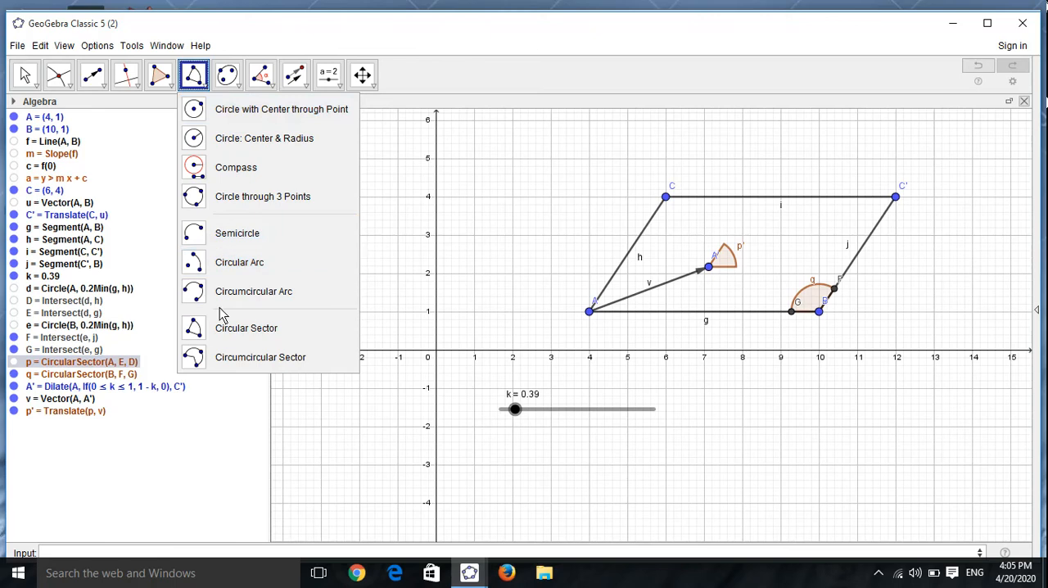
click(226, 262)
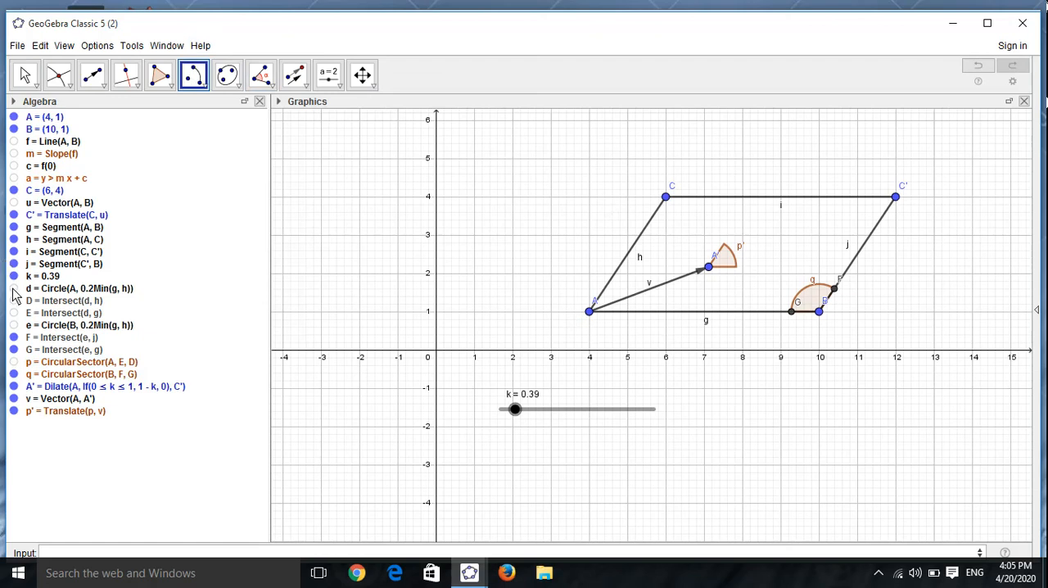
click(14, 288)
click(14, 288)
click(14, 301)
click(14, 312)
Step: Create a circular arc centred at A from E to D, and set slider k to 0
click(199, 79)
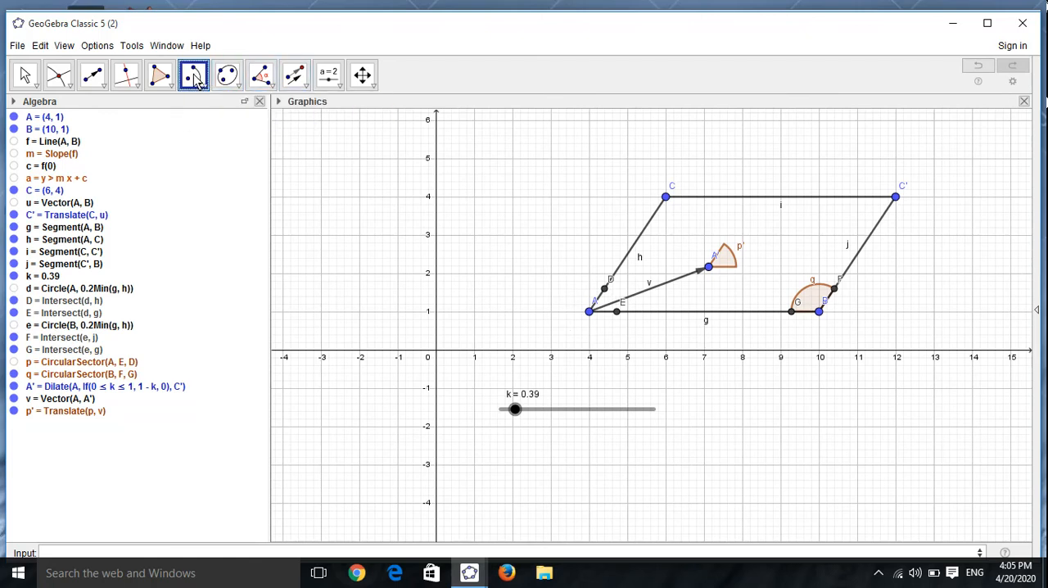
click(591, 313)
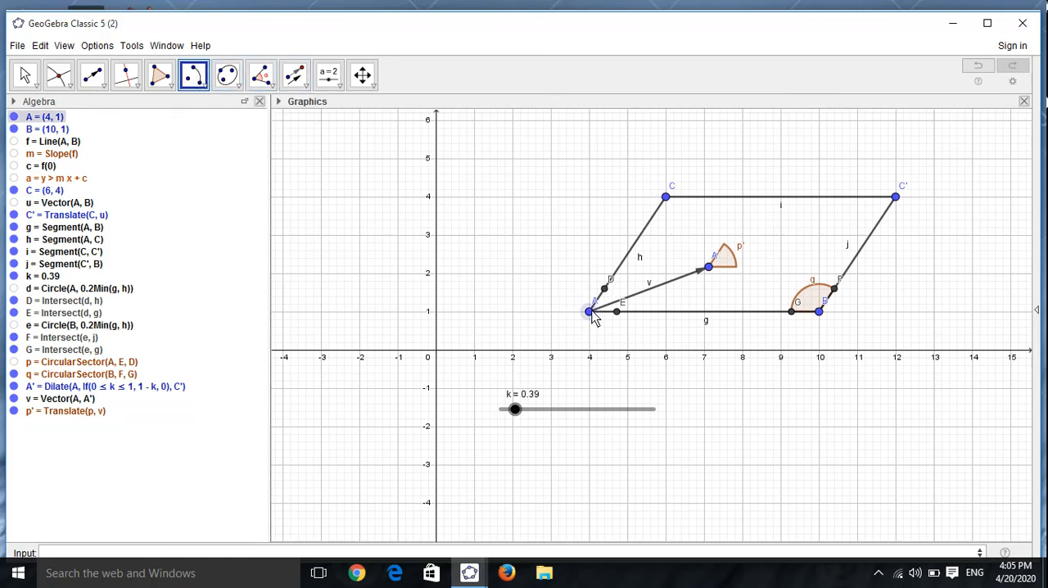
click(618, 315)
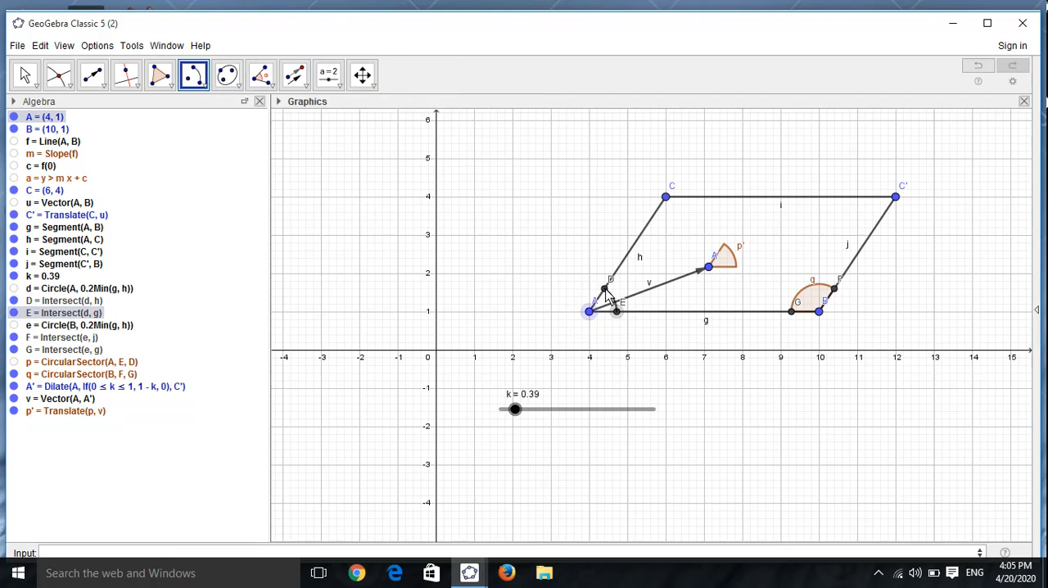
click(605, 291)
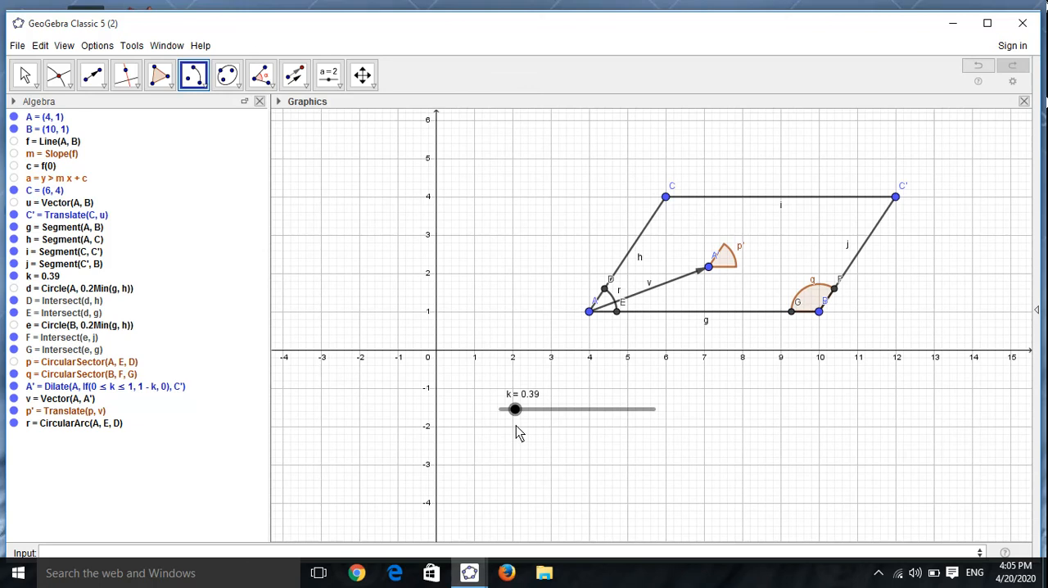
drag(515, 411, 477, 427)
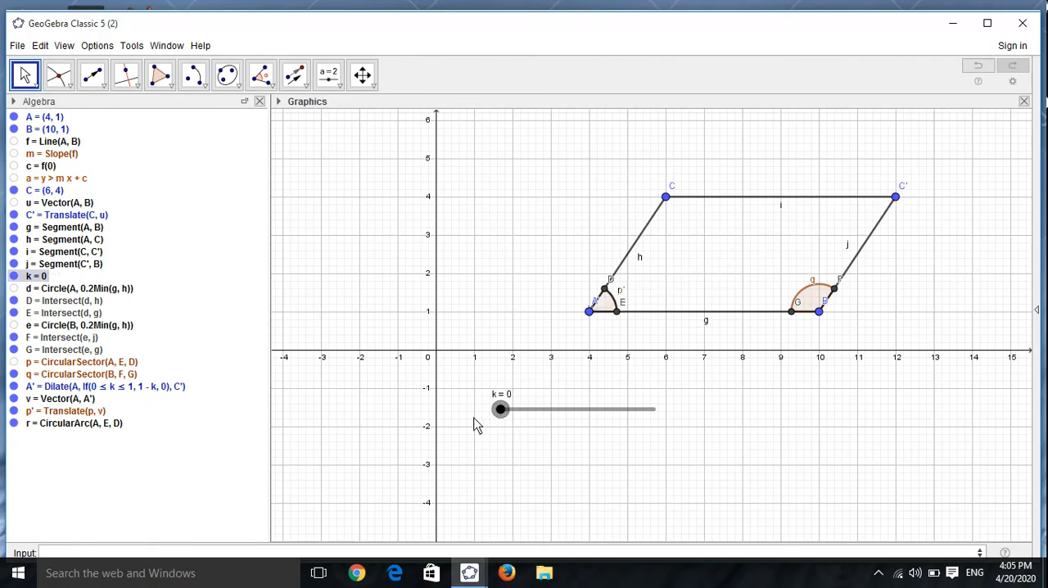
Step: Rotate the translated sector p' about C' with the command Rotate(p',If(1<=k<=2,(k-1)π,π),C')
click(301, 553)
text(Rota)
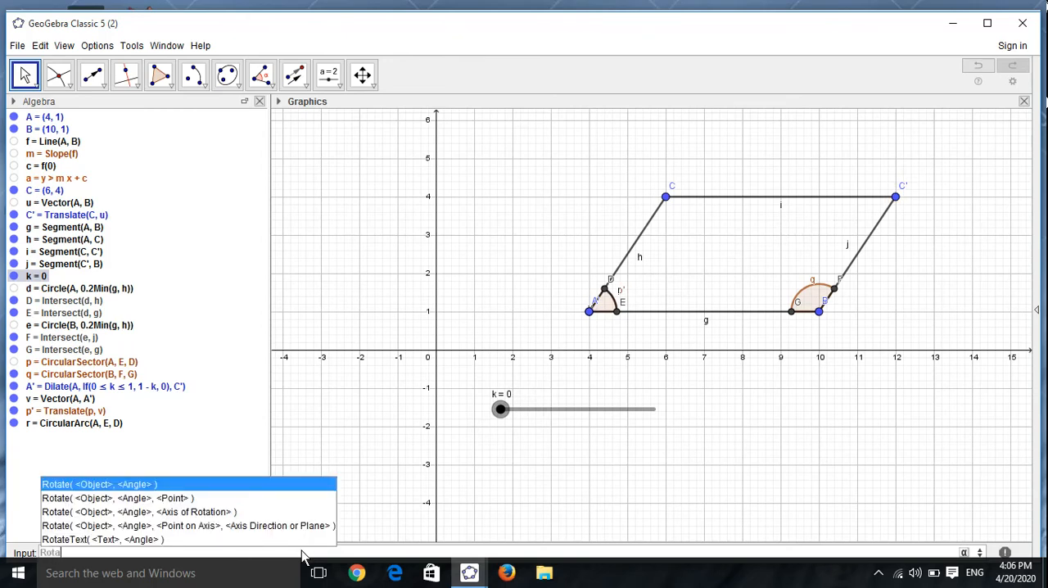
text(te)
text(()
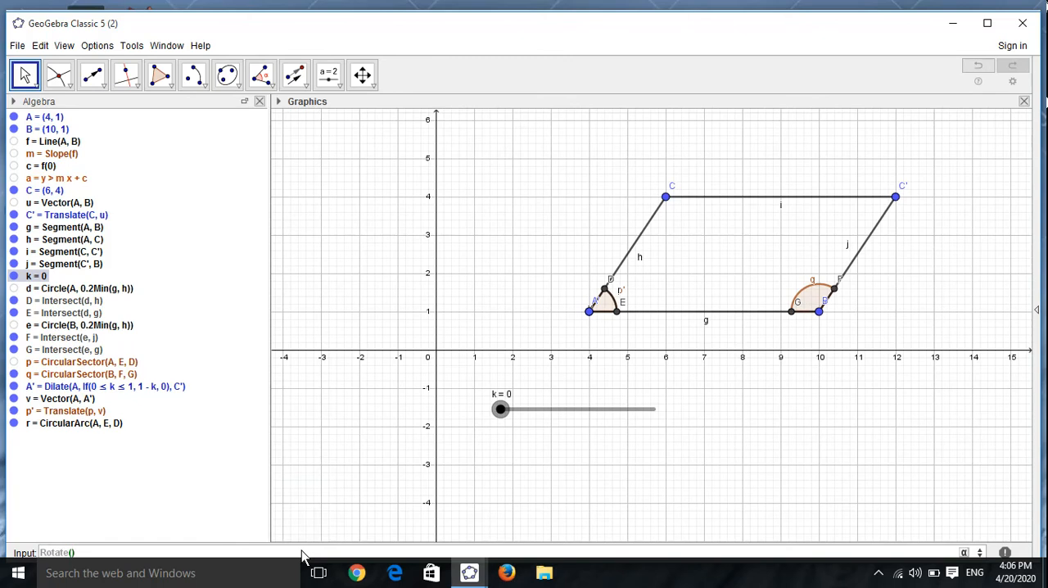
text(p)
text(')
text(,)
text(6)
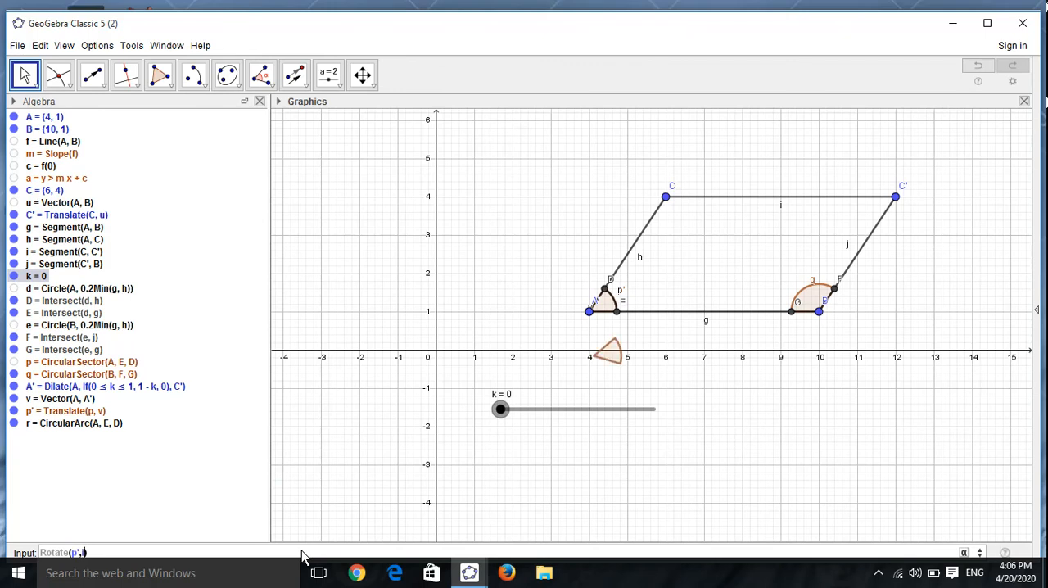
text(f)
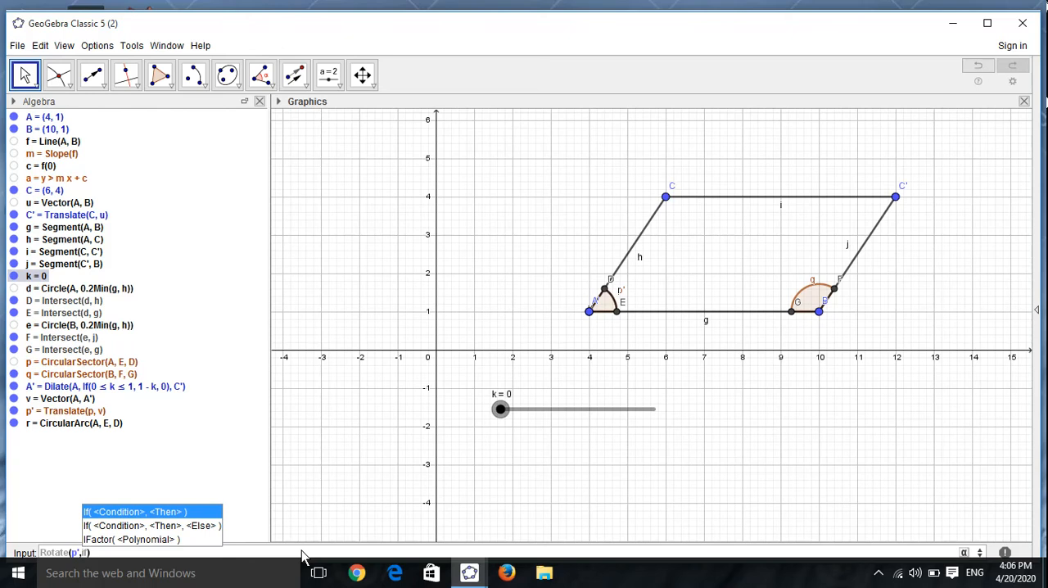
text(()
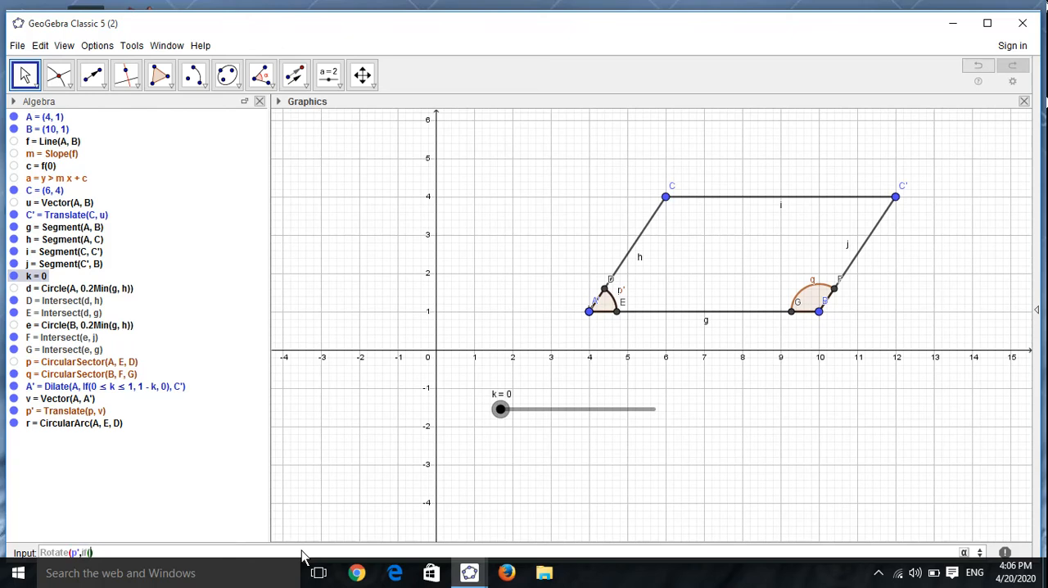
text(1<=)
key(BackSpace)
key(BackSpace)
text(<=k<=2,(k-1)
key(Right)
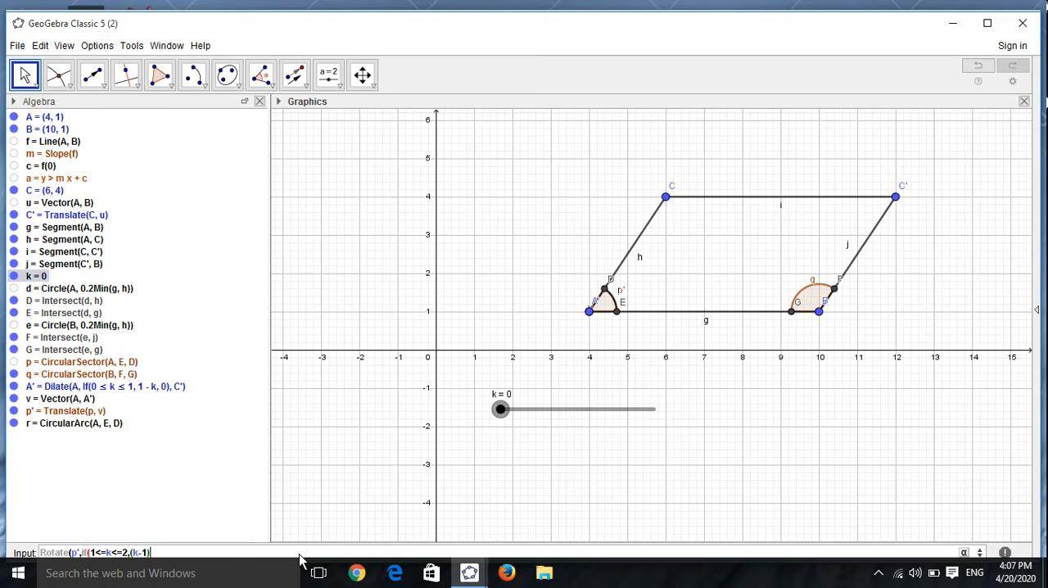
text(()
key(BackSpace)
click(963, 556)
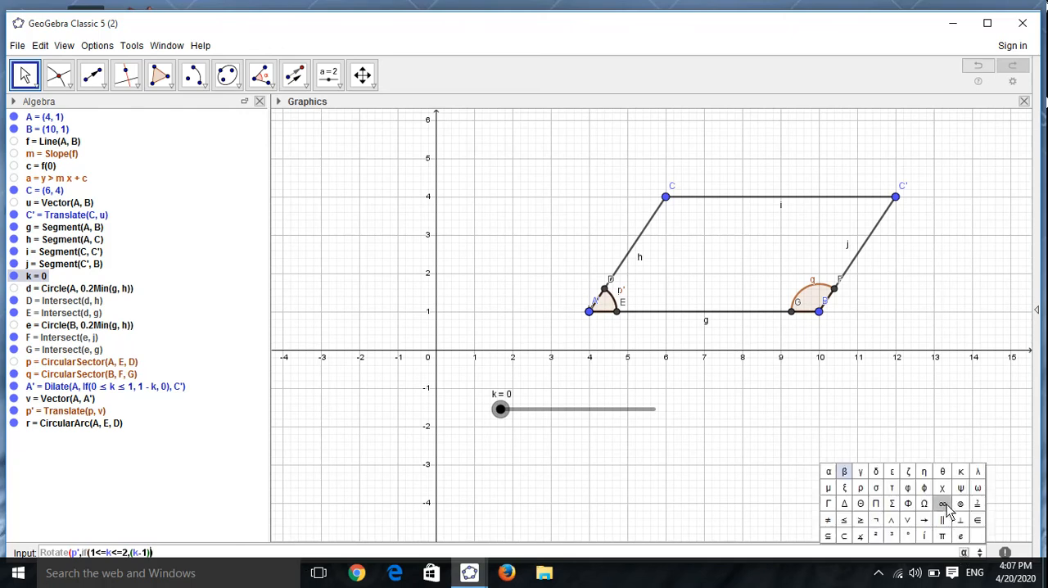
click(940, 533)
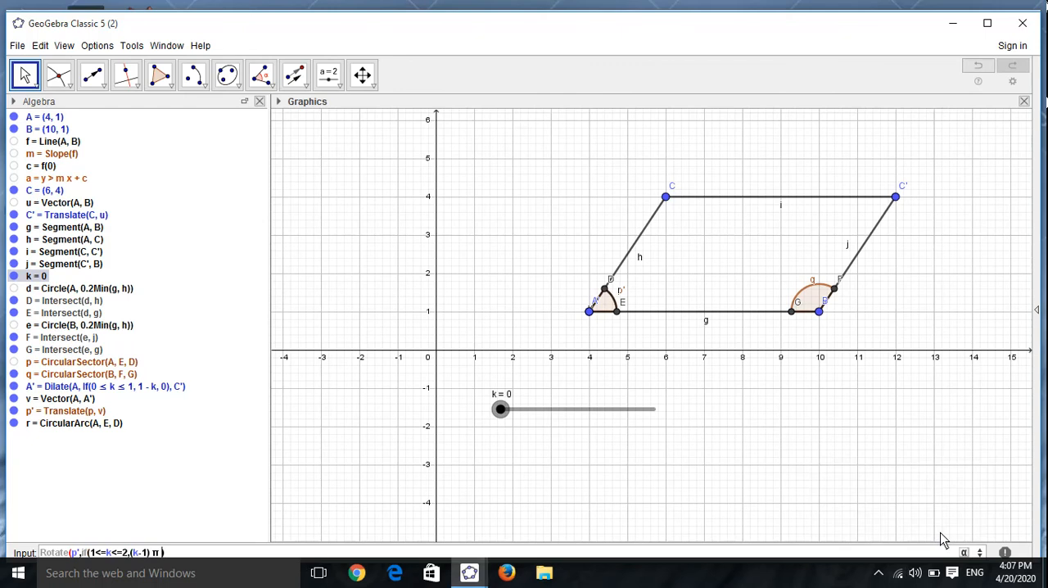
text(,)
click(964, 554)
click(941, 537)
text(,C'))
key(Return)
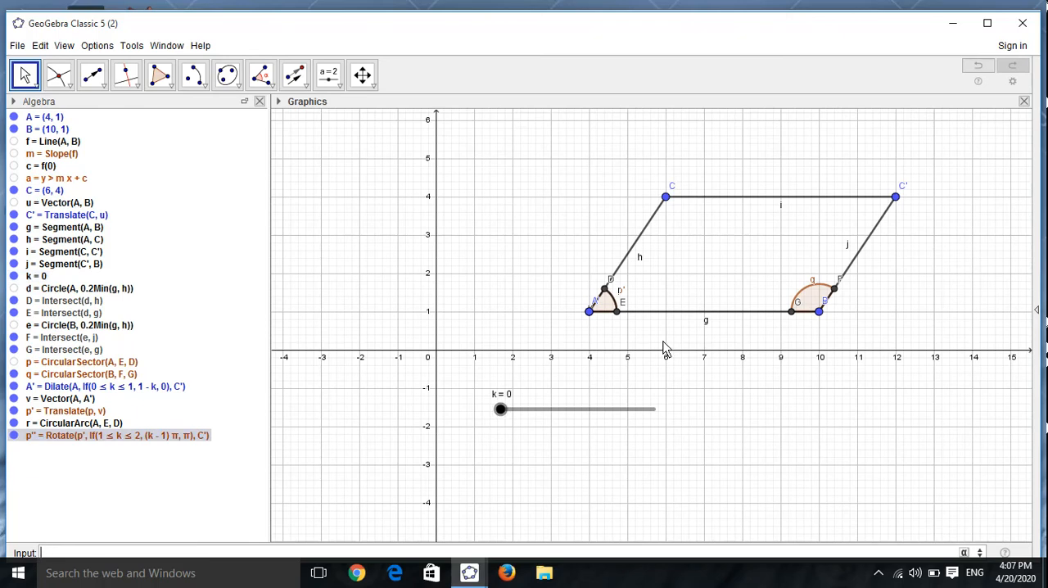
Step: Run slider k upward and back to 0 to check the movement and rotation of the sector from A
drag(502, 411, 569, 418)
drag(584, 414, 475, 418)
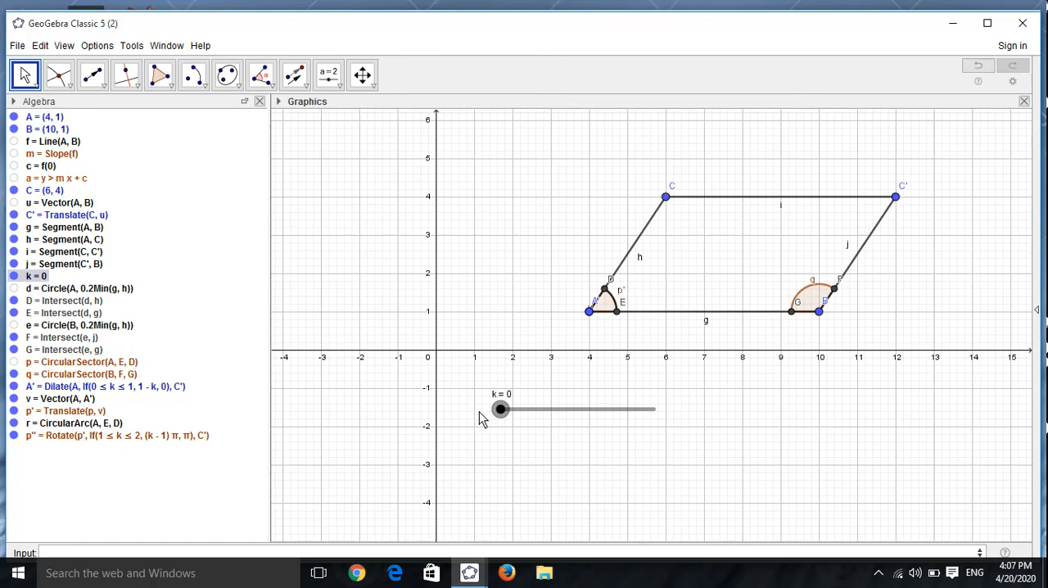
Step: Copy the definition of point A' into a new input command and replace A with B
click(104, 393)
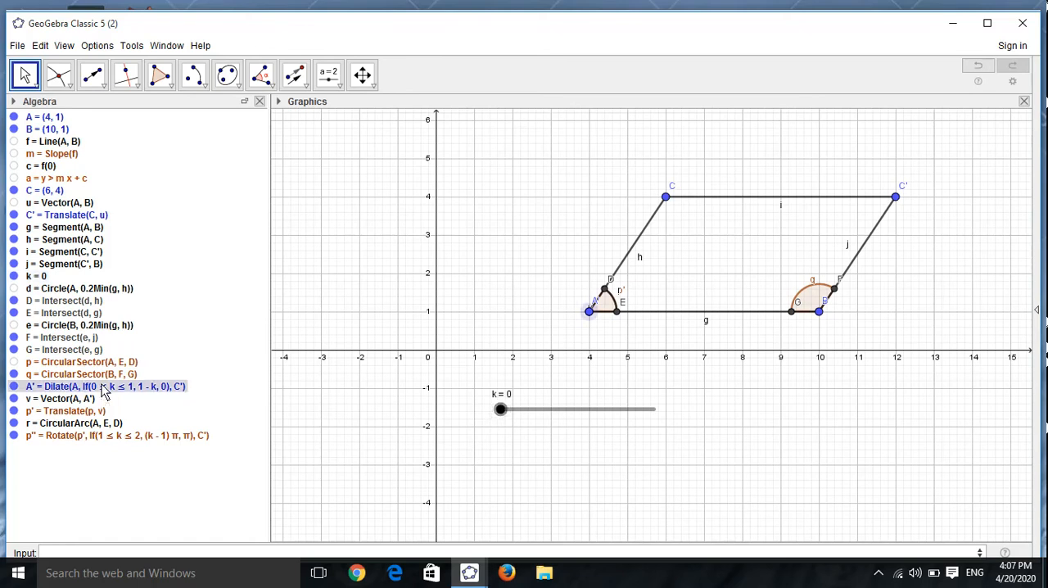
right_click(104, 392)
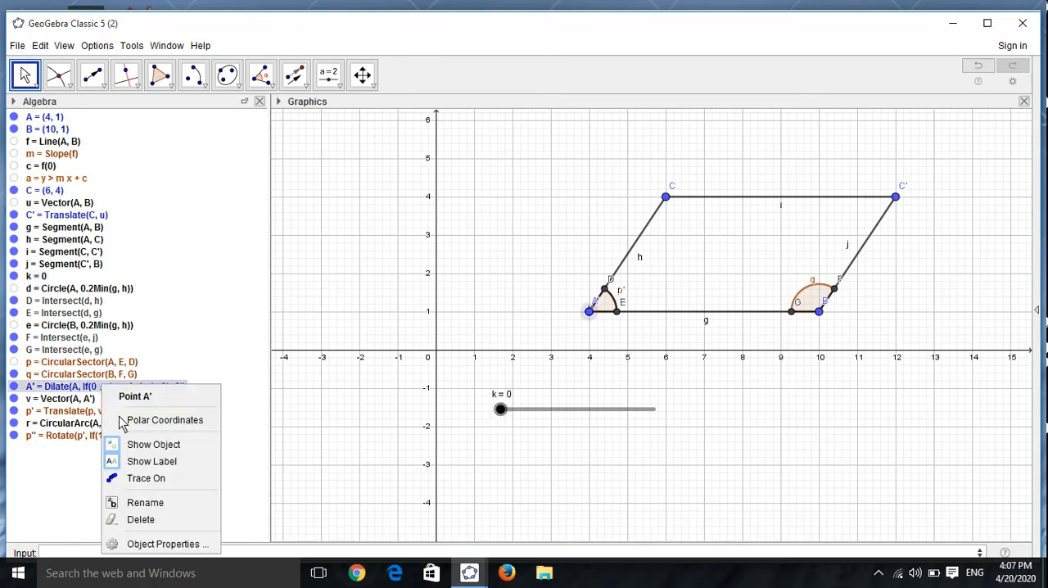
click(158, 544)
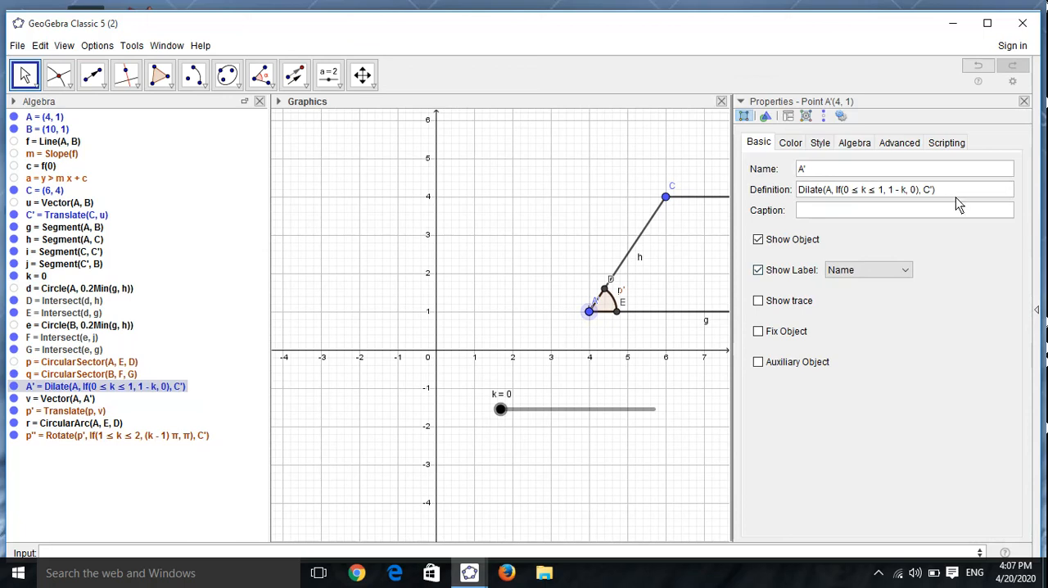
drag(946, 189, 804, 189)
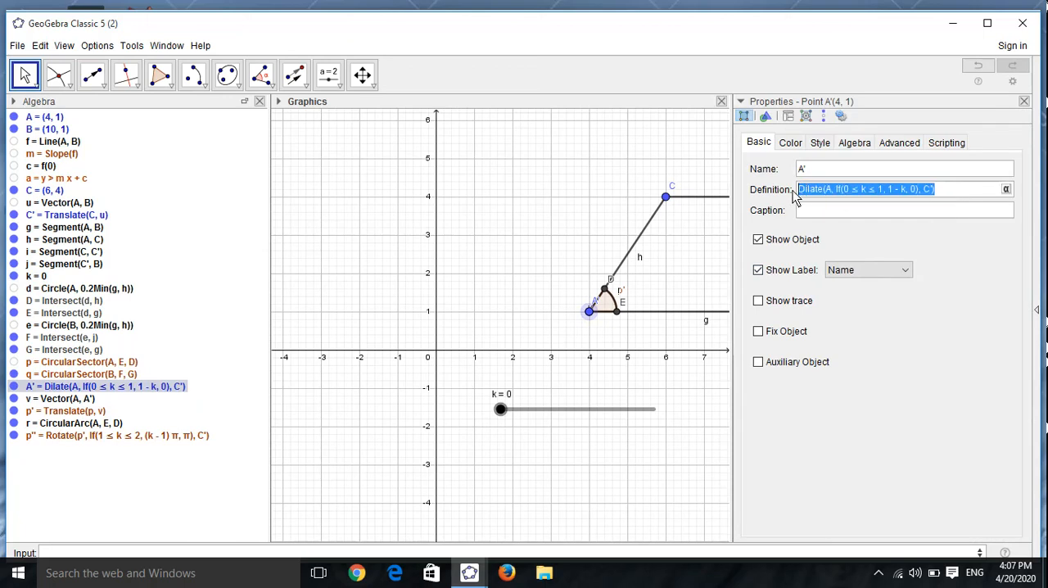
click(1024, 101)
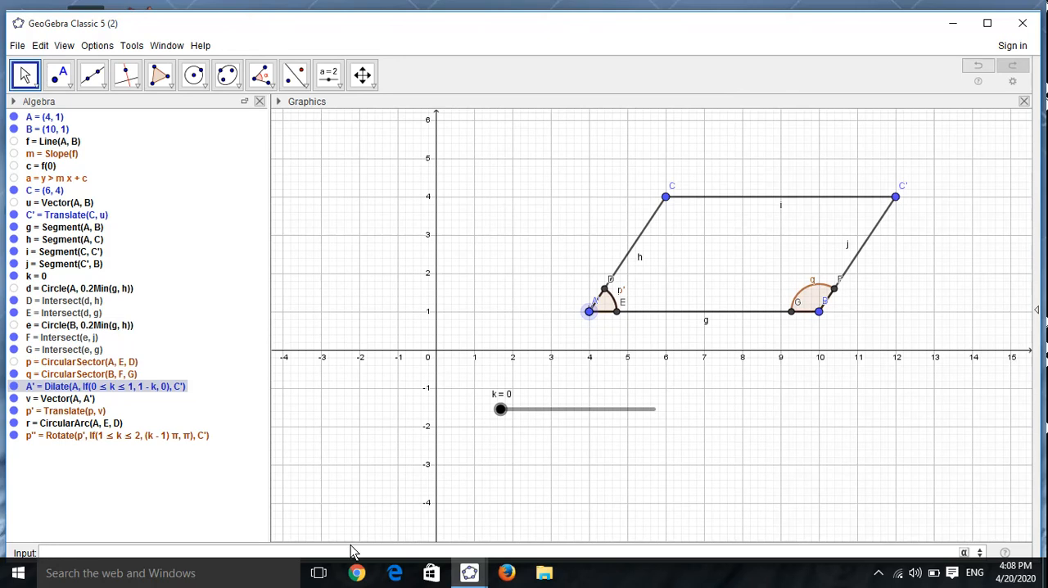
text(Dilate(A, If(0 ≤ k ≤ 1, 1 - k, 0), C'))
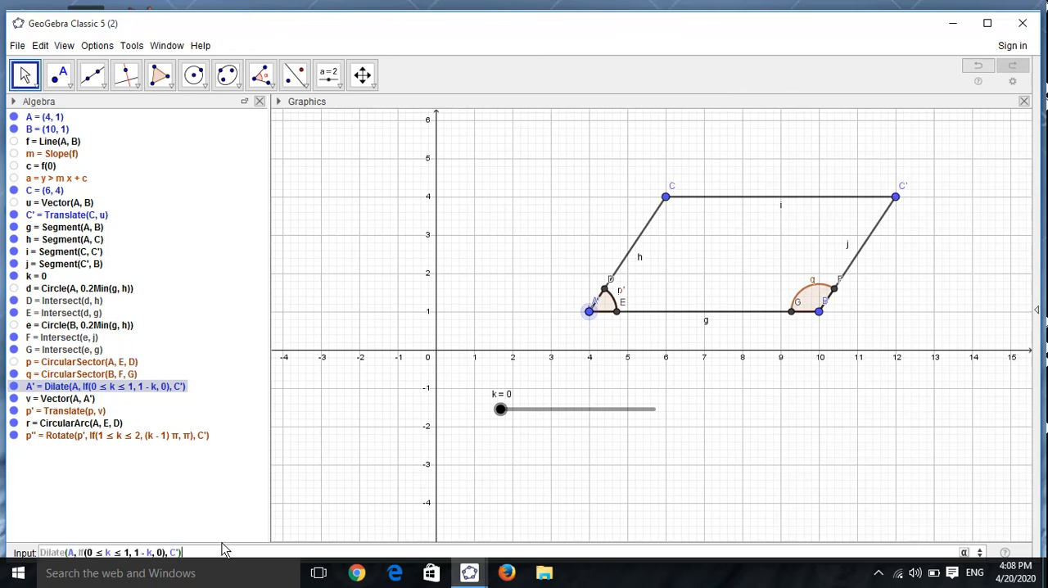
click(73, 554)
key(BackSpace)
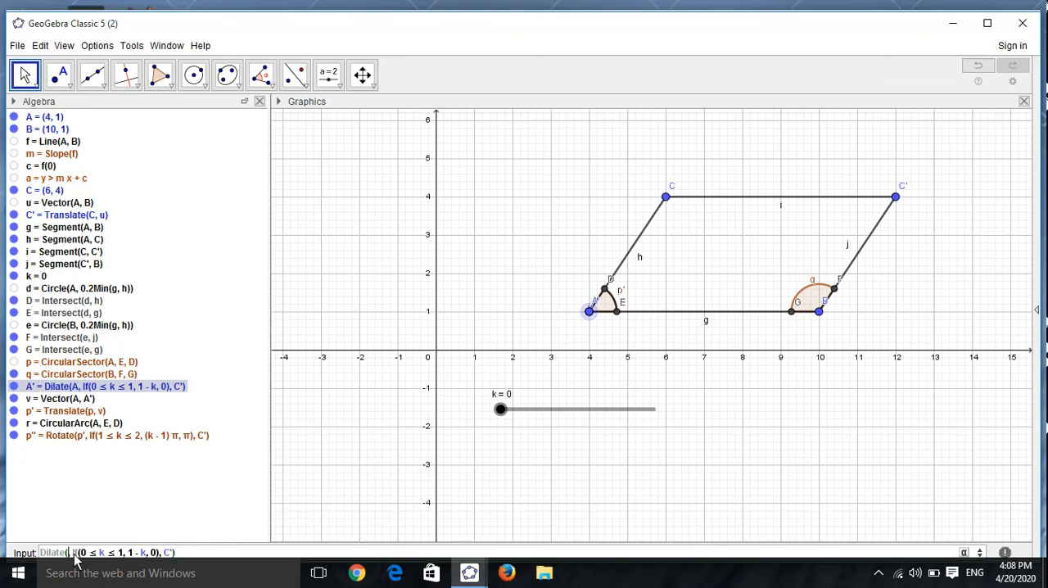
text(B)
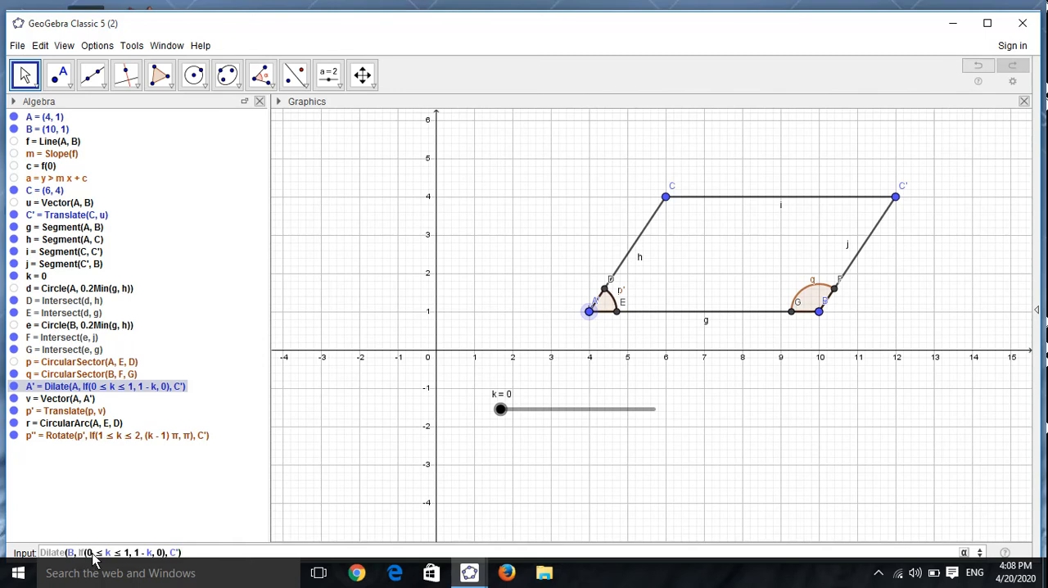
Step: Complete the new dilation as Dilate(B, If(2≤k≤3, 3-k, 0), C) and create the point
click(94, 554)
key(BackSpace)
text(2)
key(BackSpace)
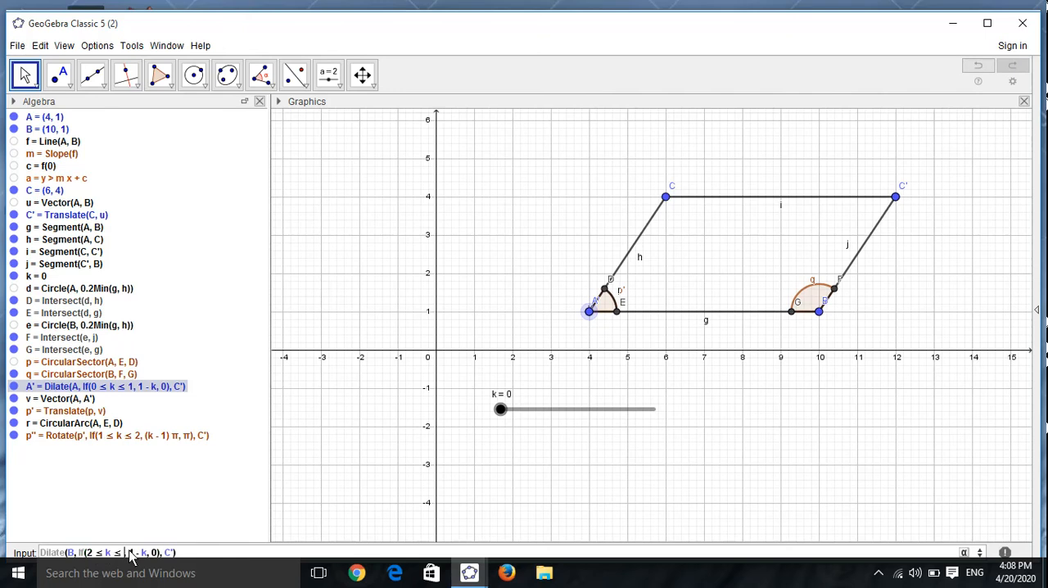
text(2)
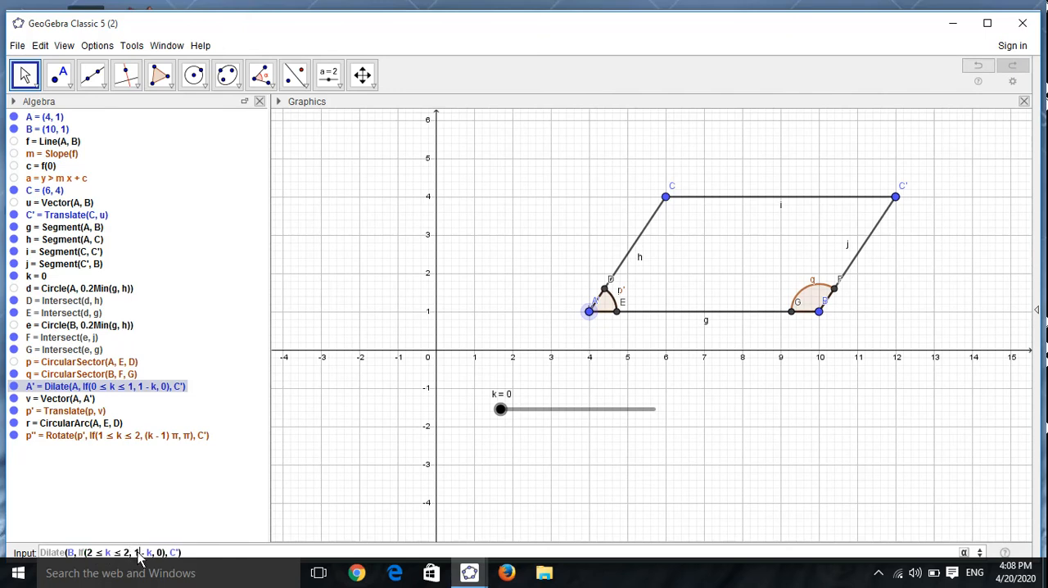
click(138, 554)
key(BackSpace)
text(3)
key(BackSpace)
text(3)
key(Return)
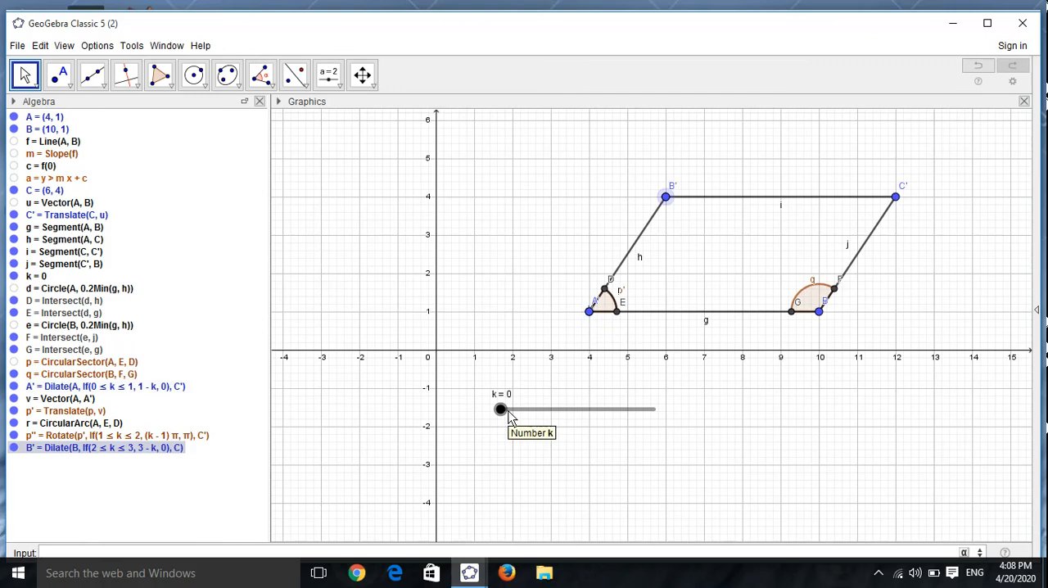
Step: Set slider k to 2.56 and create a vector from B to B'
drag(508, 414, 598, 421)
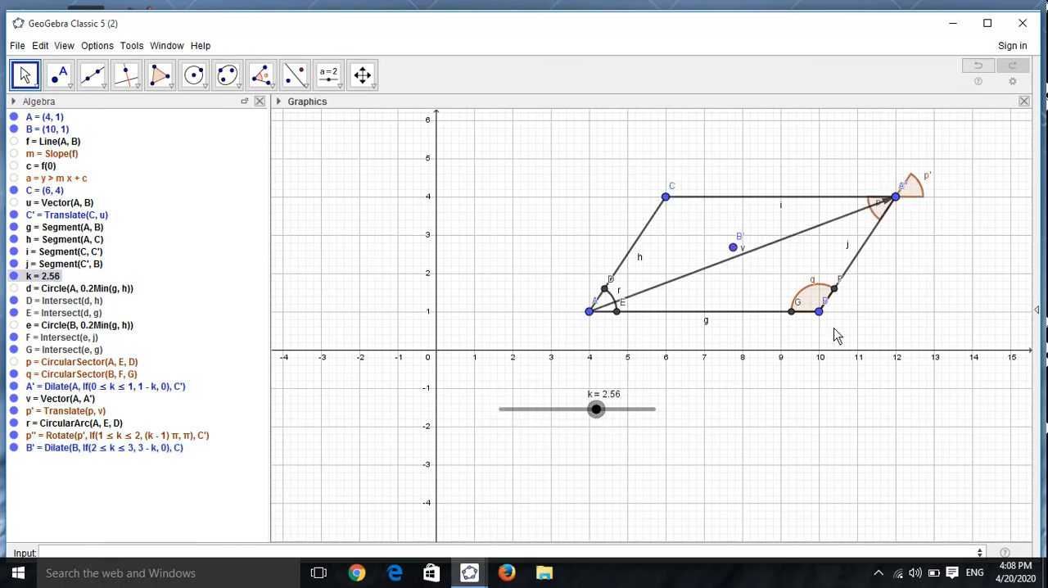
click(102, 84)
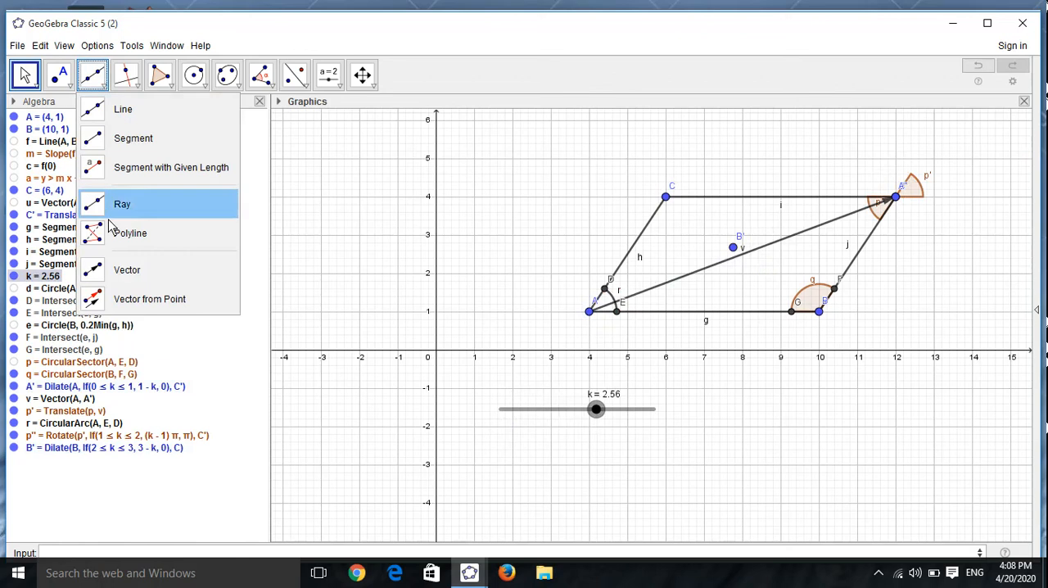
click(122, 270)
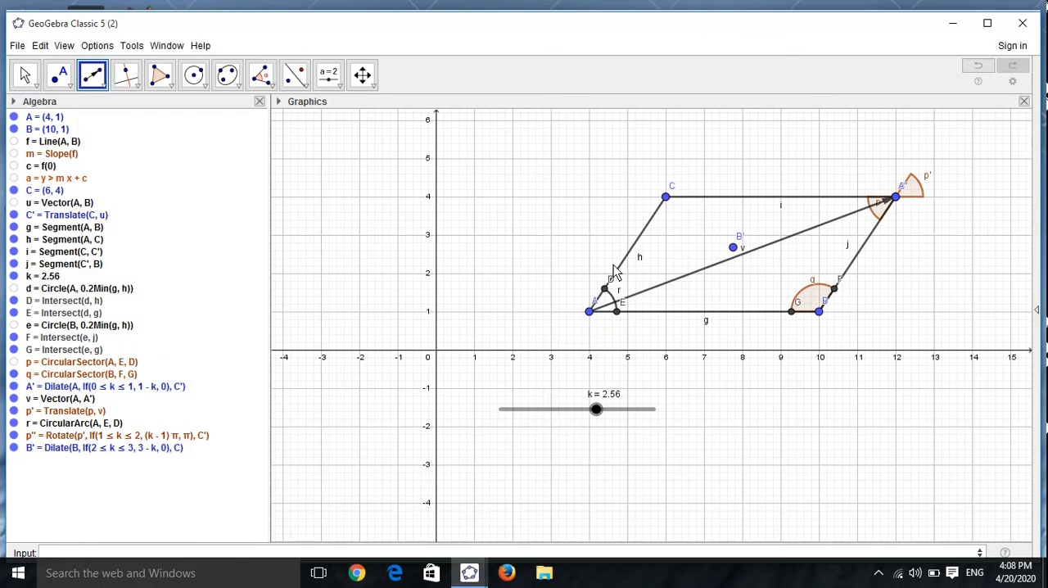
click(820, 311)
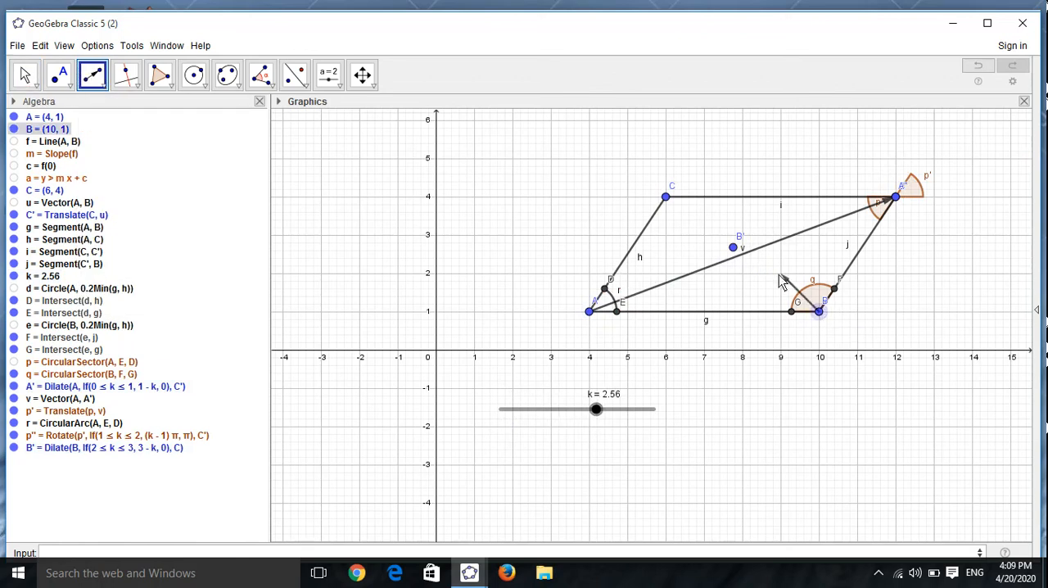
click(736, 252)
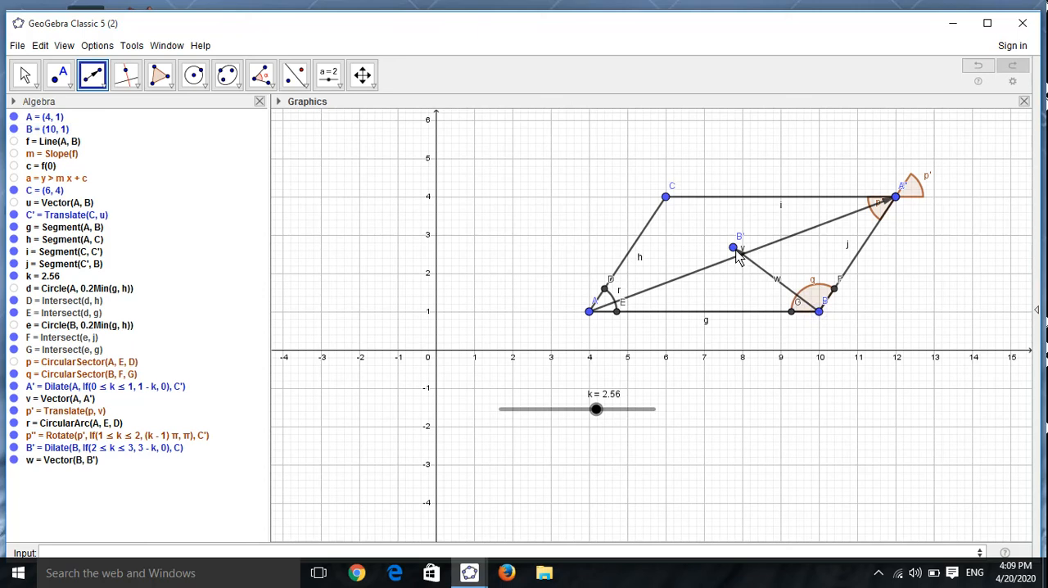
click(23, 75)
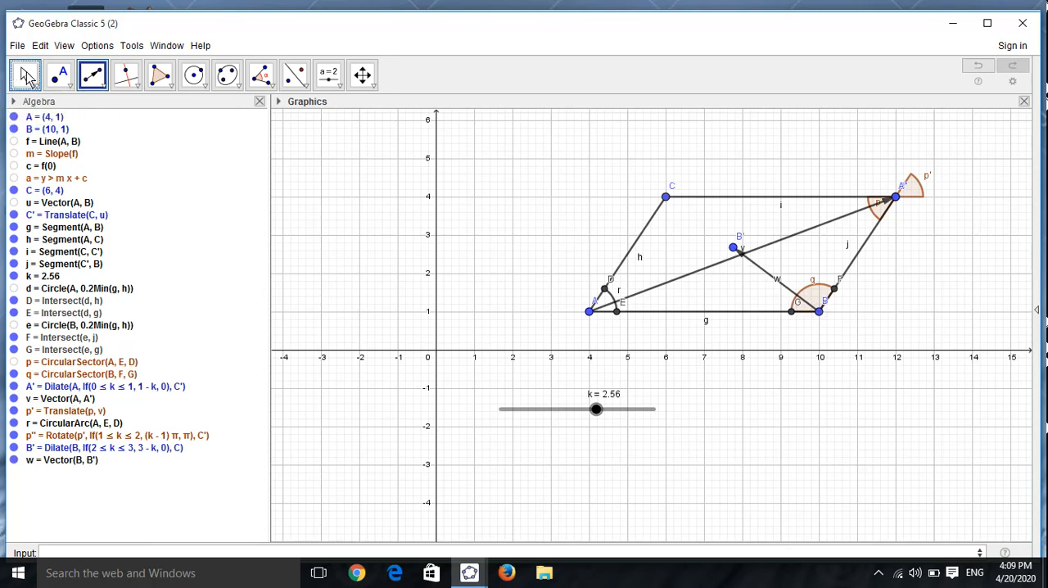
Step: Translate sector q at B by vector w, and set slider k to 3.73
click(307, 77)
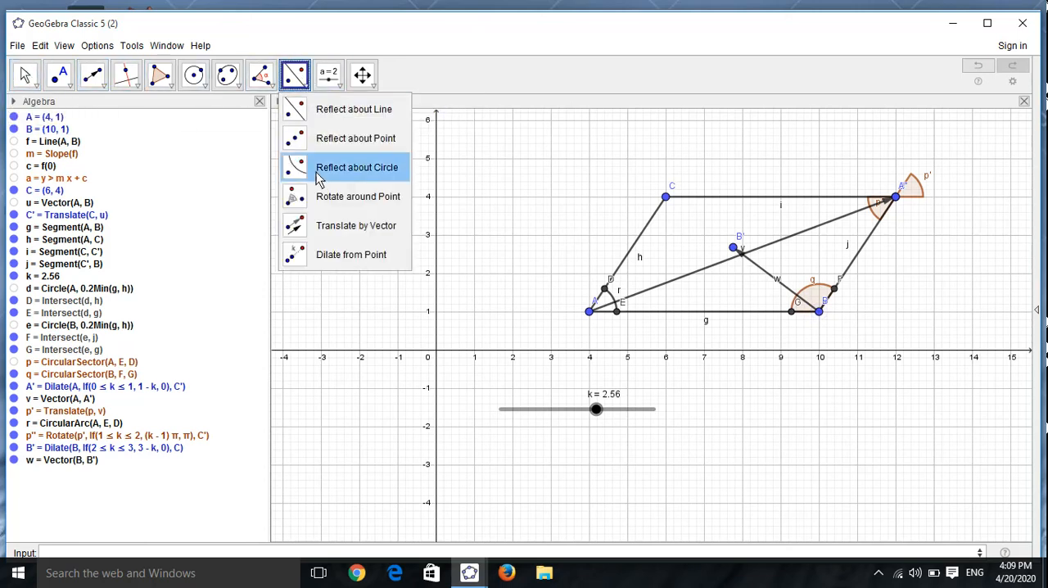
click(327, 224)
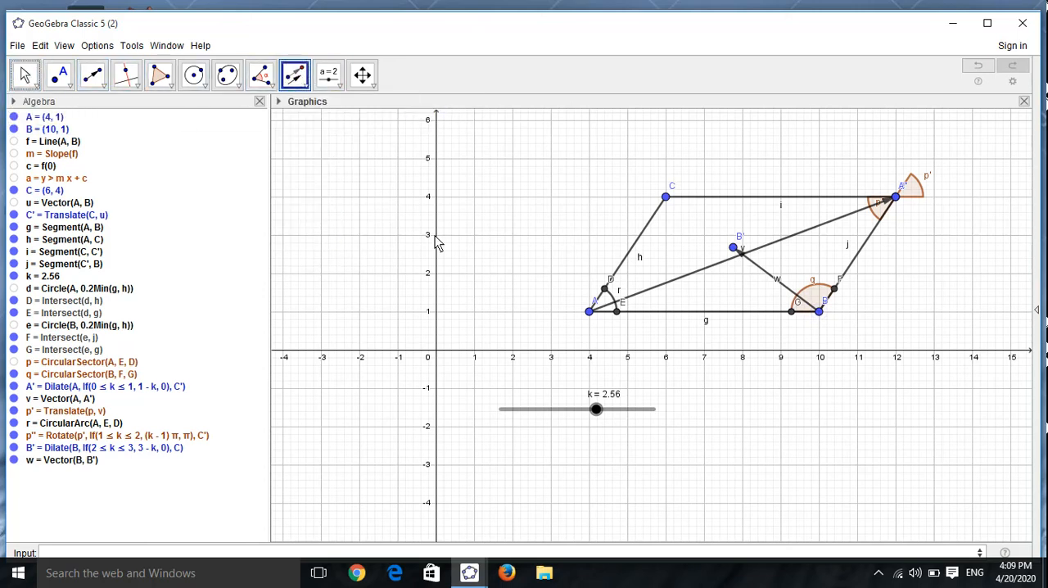
click(814, 300)
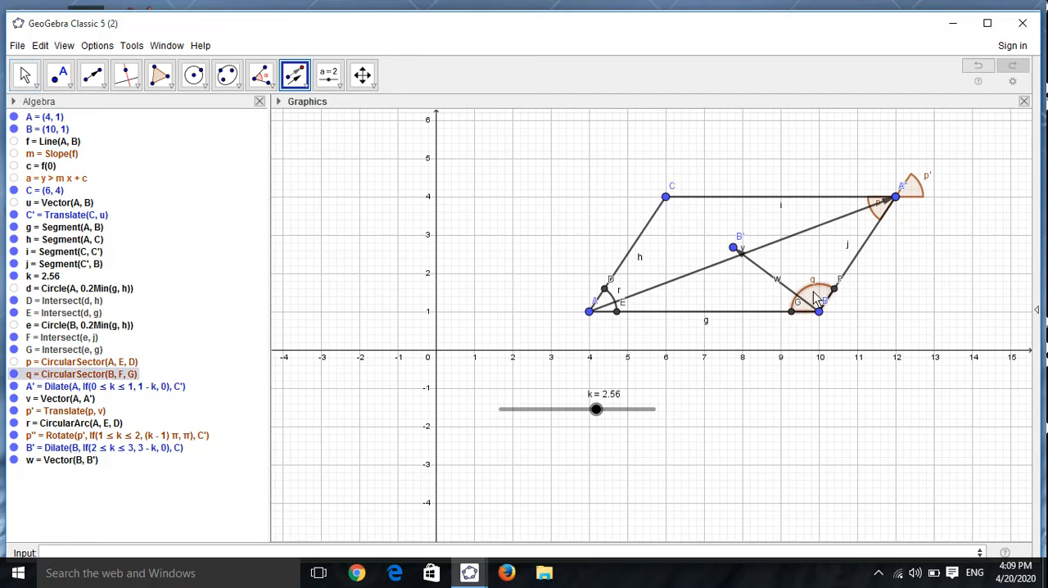
click(760, 271)
drag(596, 409, 578, 426)
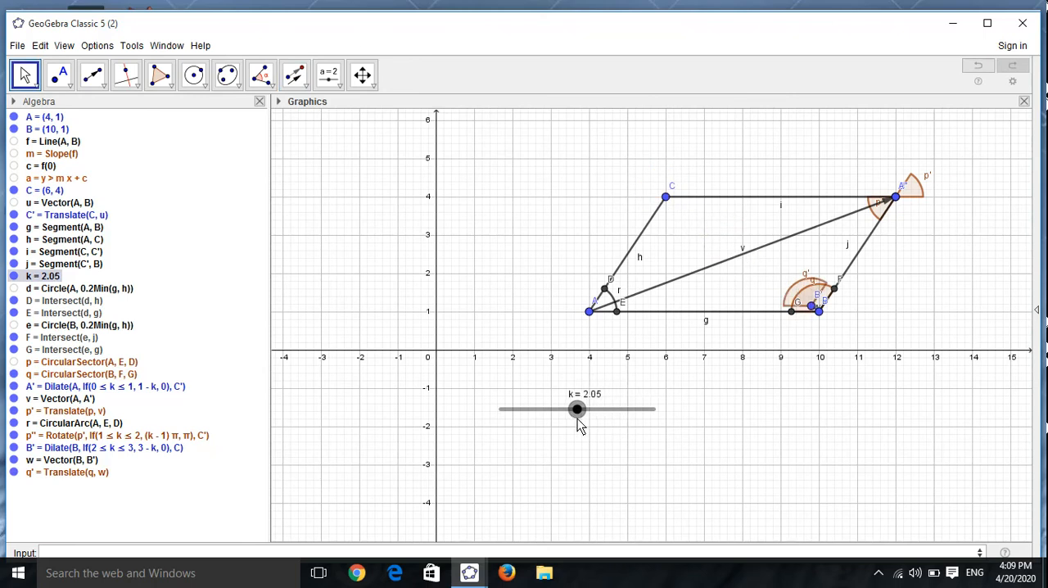
drag(578, 423, 641, 436)
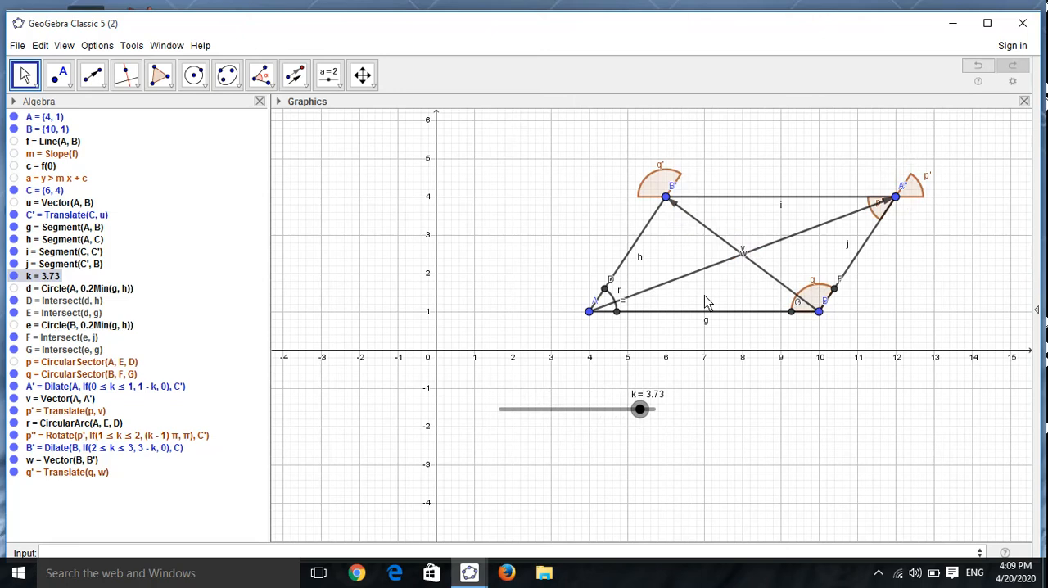
Step: Hide the original sector q at B, keeping arc r at A shown
click(12, 422)
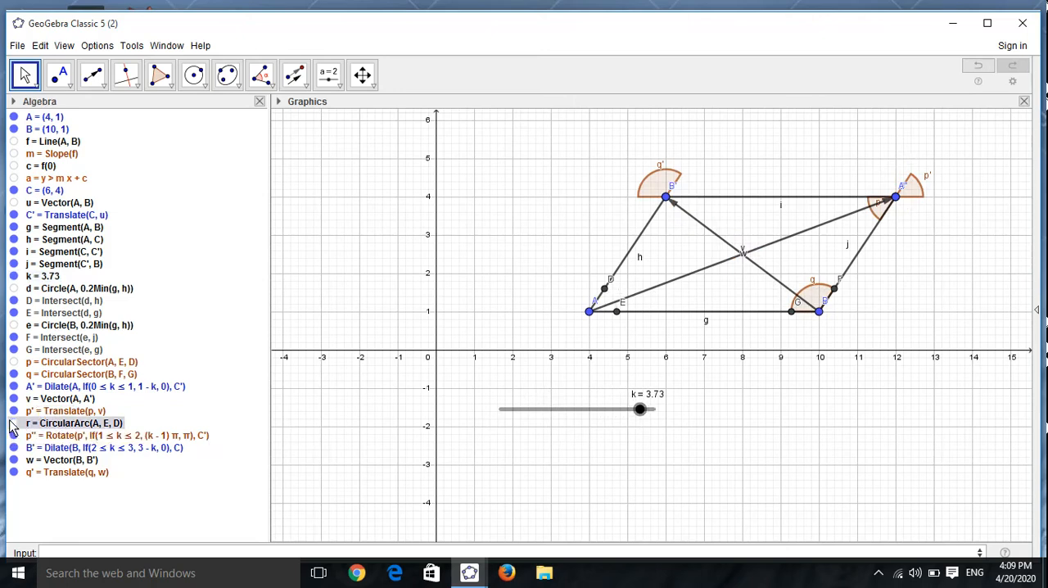
click(11, 423)
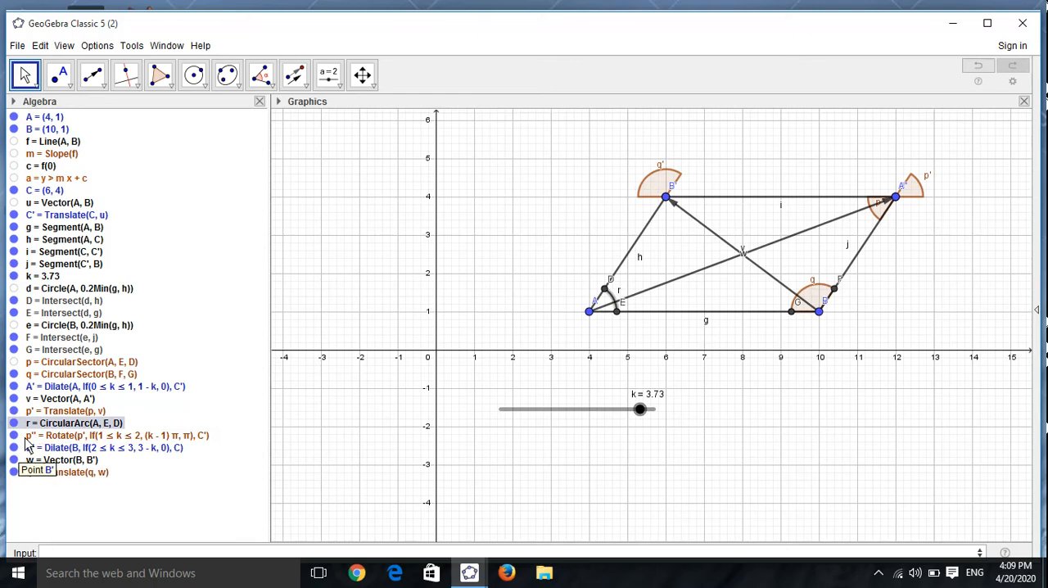
click(14, 375)
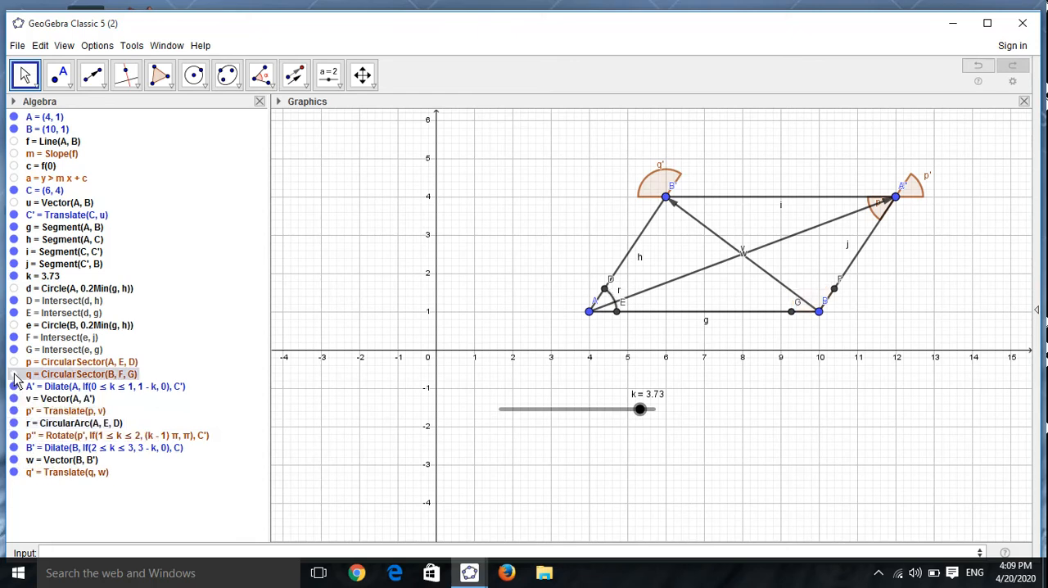
Step: Create a circular arc centred at B from F to G, and set slider k to 0.57
click(204, 88)
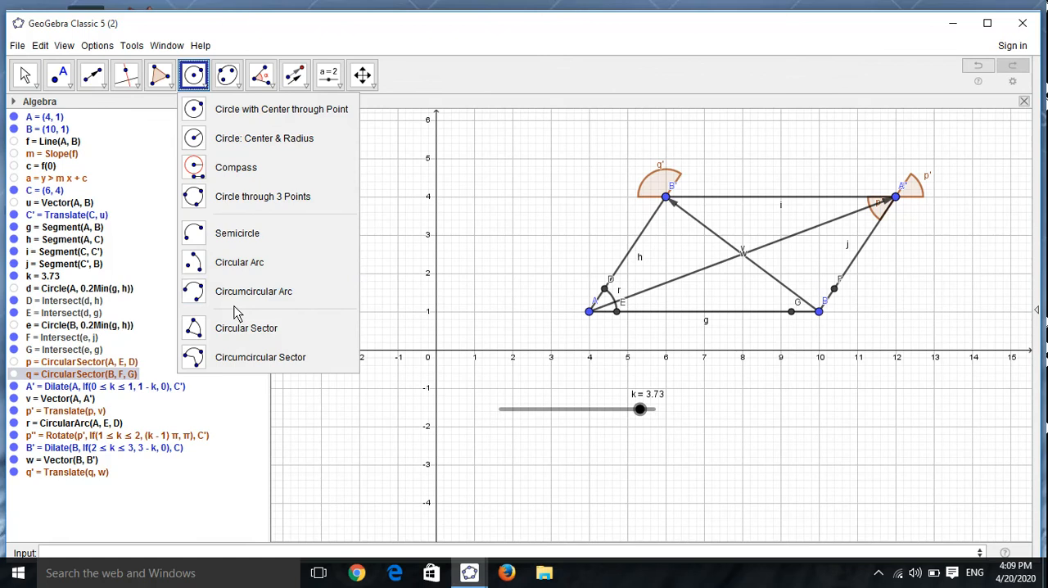
click(246, 264)
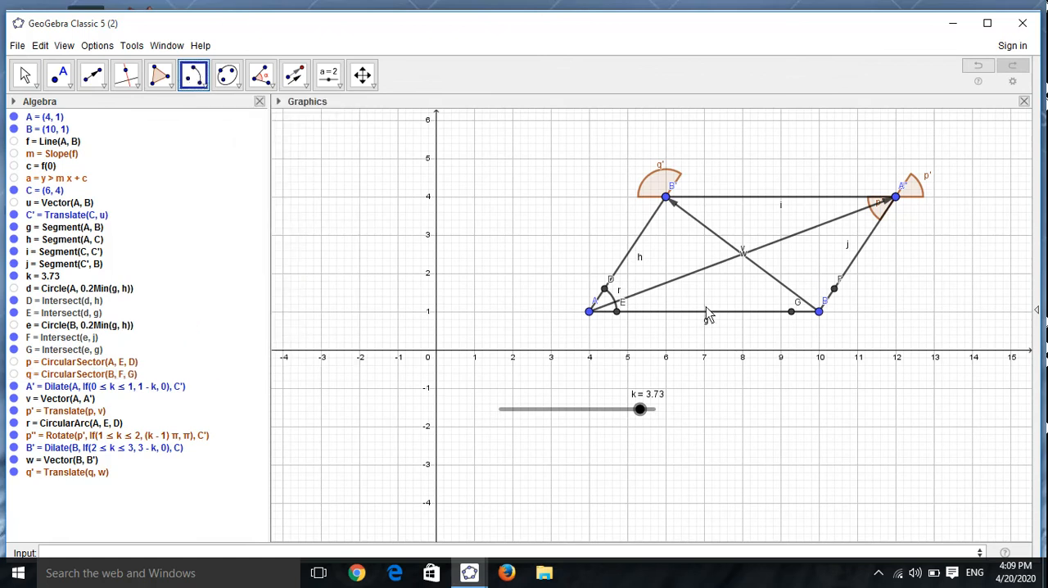
click(819, 311)
click(833, 288)
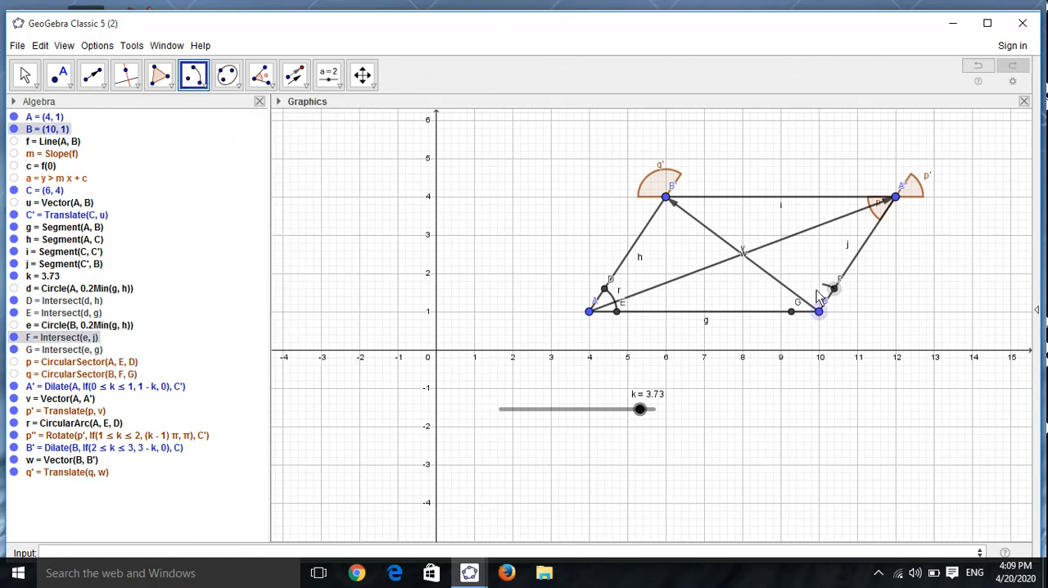
click(793, 311)
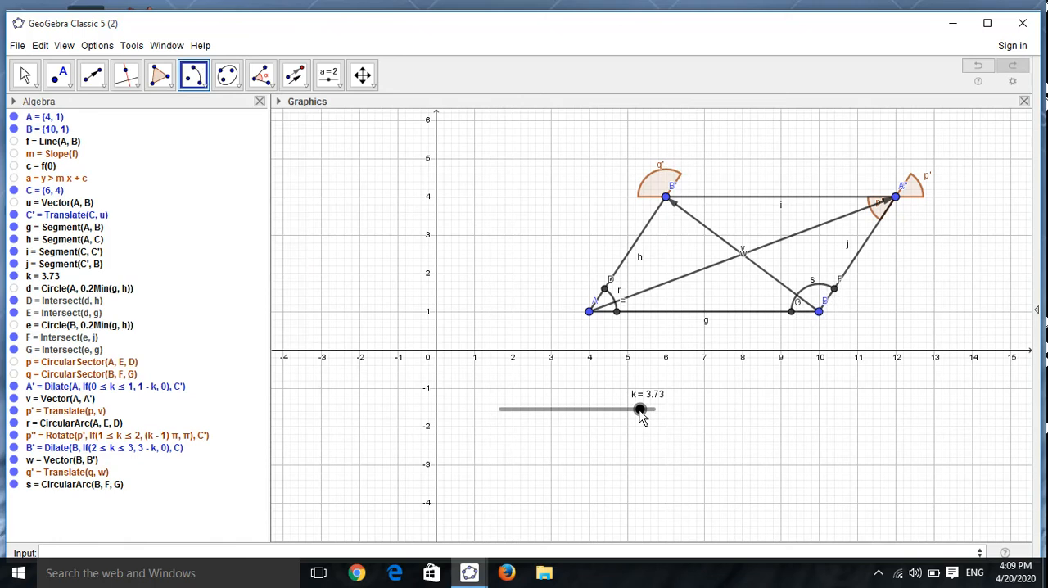
key(Escape)
drag(640, 411, 526, 442)
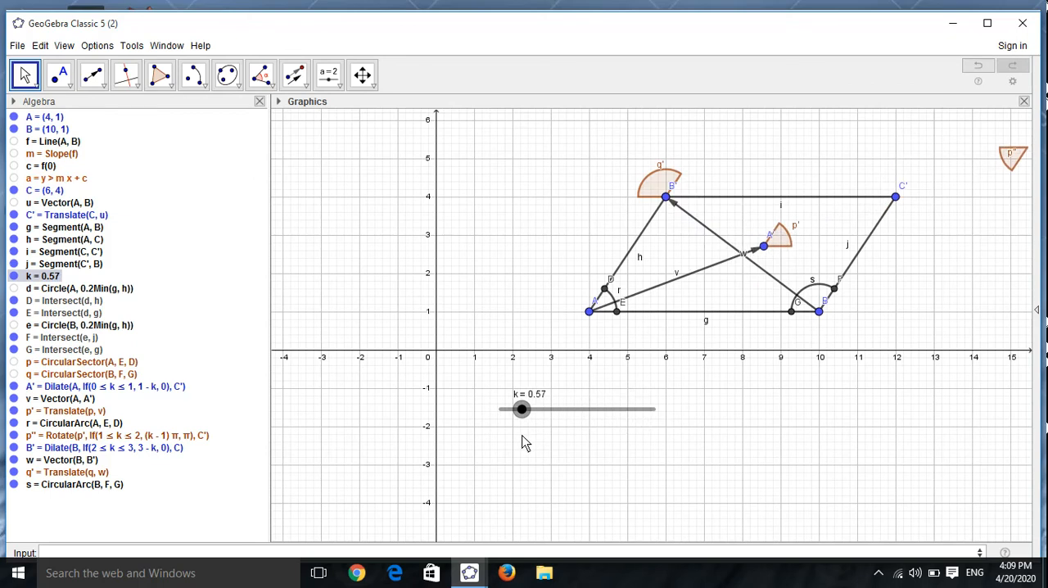
Step: Copy the definition of the rotated sector p'' into a new input command and replace p' with q'
right_click(124, 442)
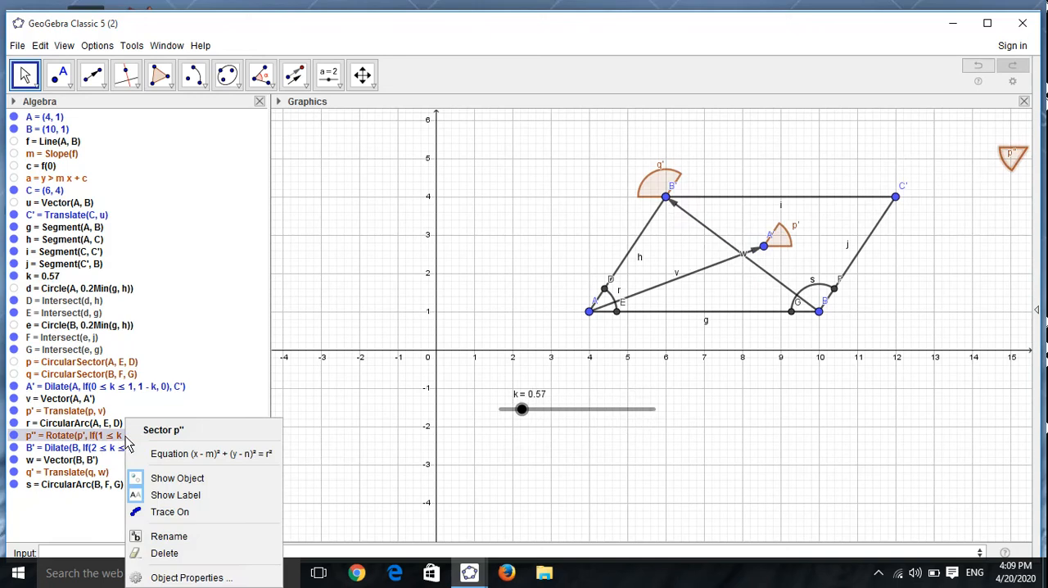
click(188, 576)
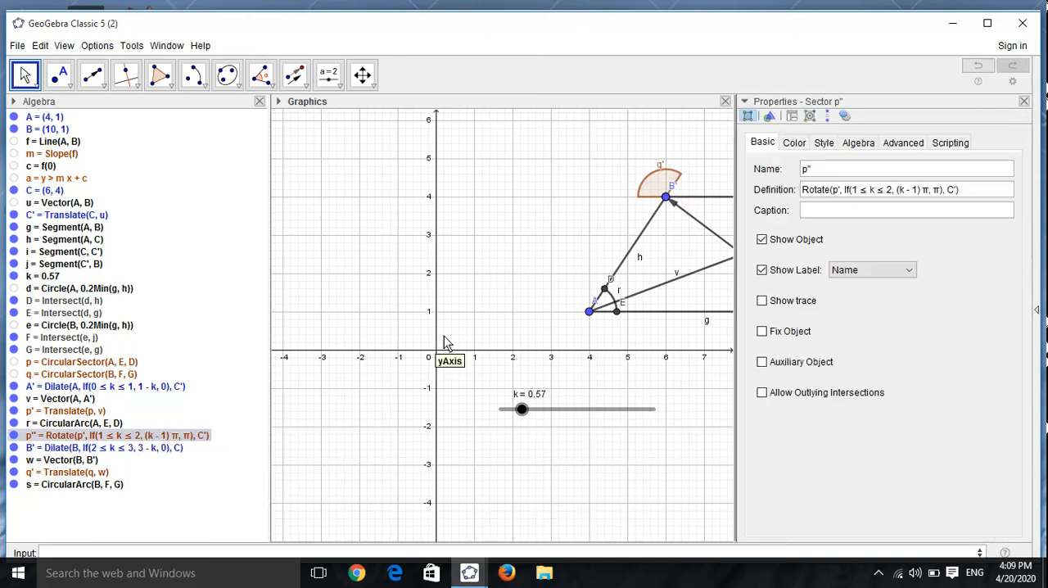
drag(970, 191, 778, 183)
key(ctrl+c)
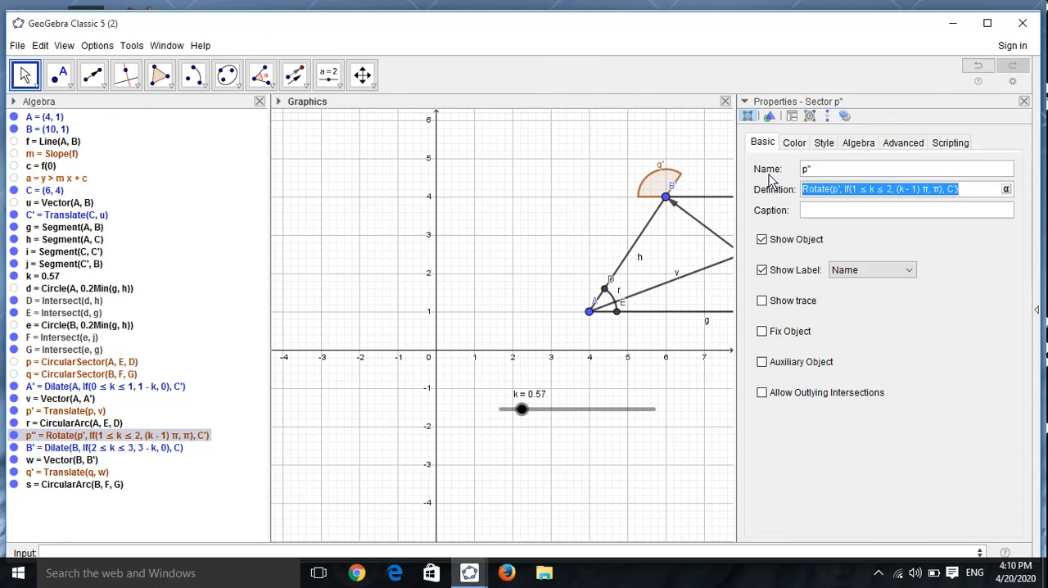
click(1023, 100)
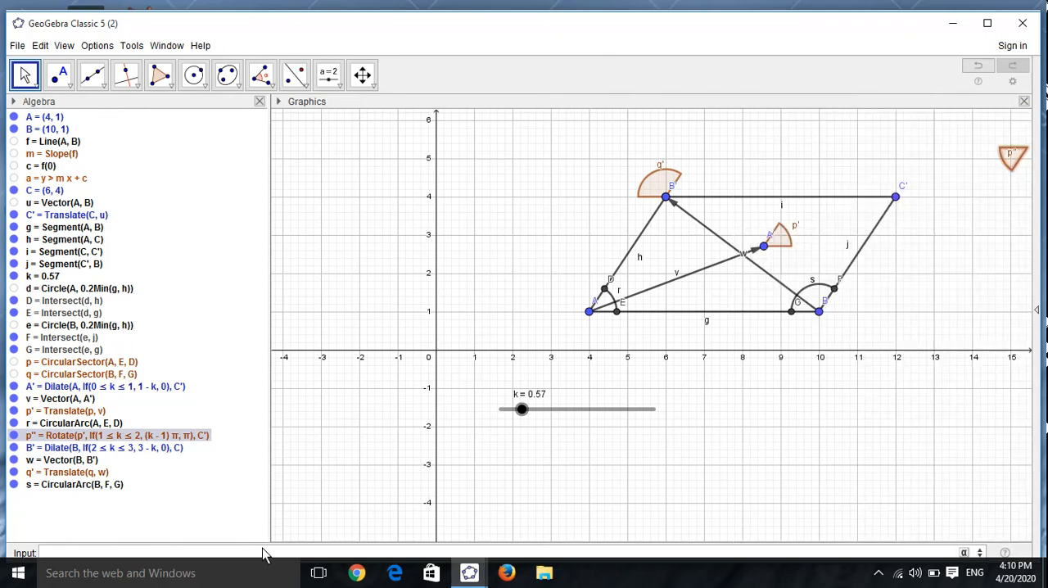
key(ctrl+v)
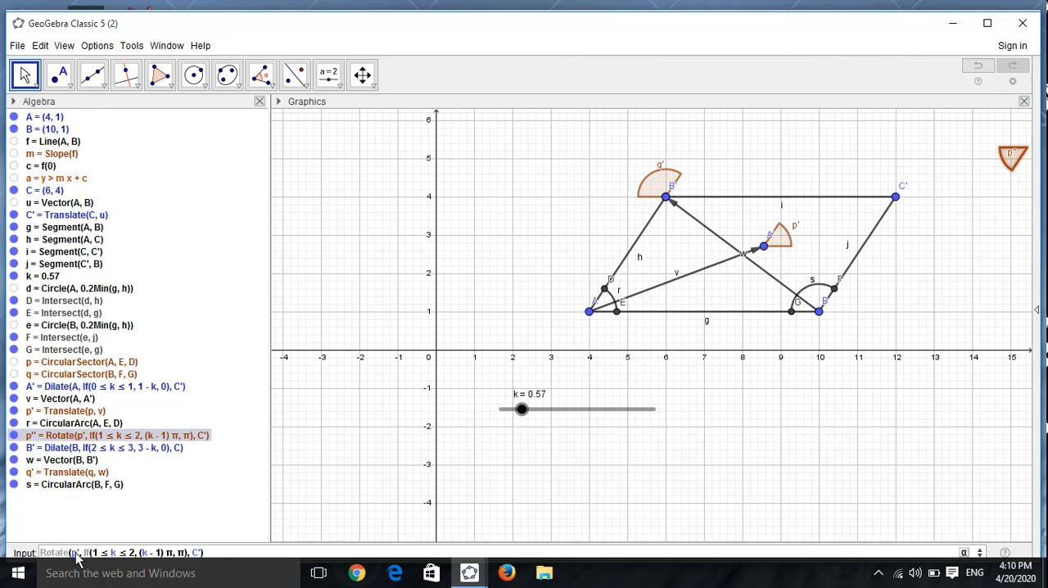
key(BackSpace)
text(q)
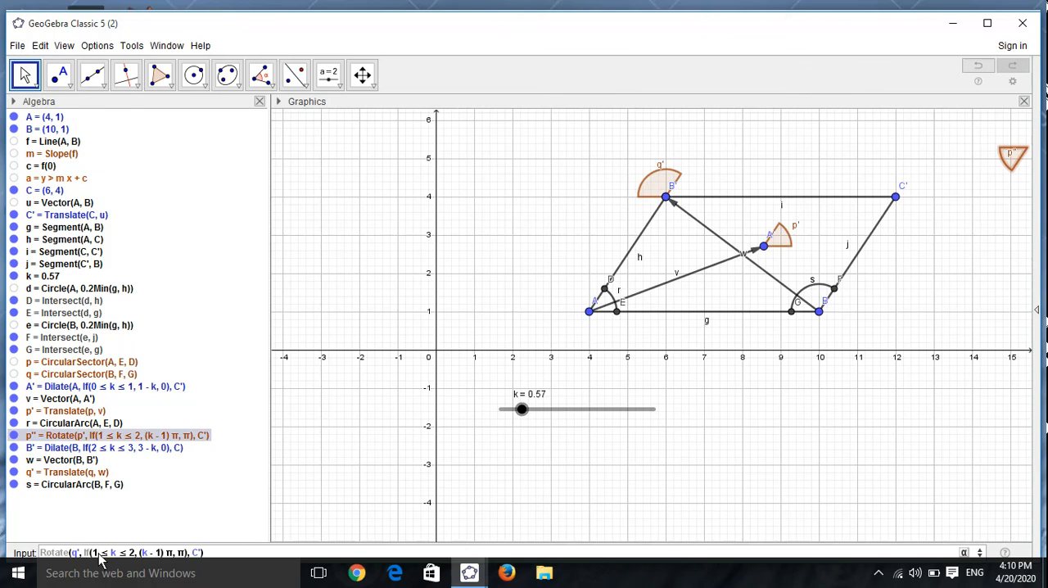
Step: Rotate sector q' with Rotate(q', If(3 ≤ k ≤ 4, (k - 3) π, π), C), and set slider k to 0.88
key(BackSpace)
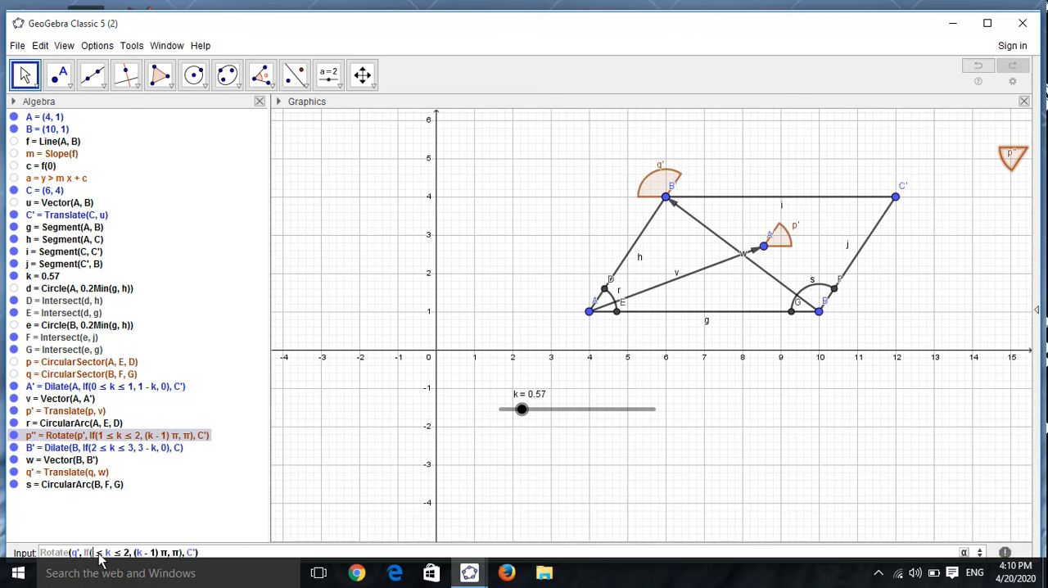
text(3)
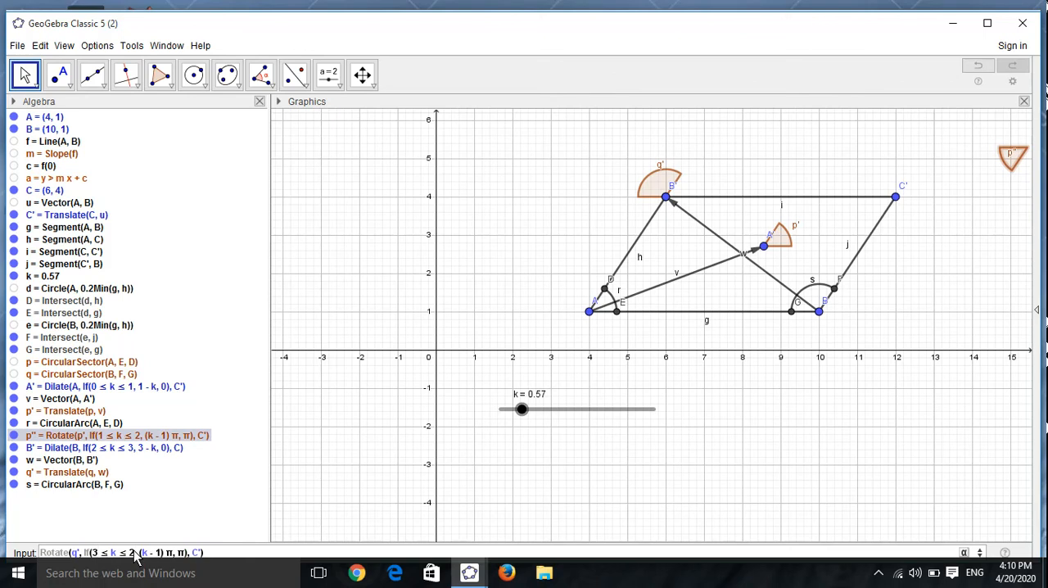
key(BackSpace)
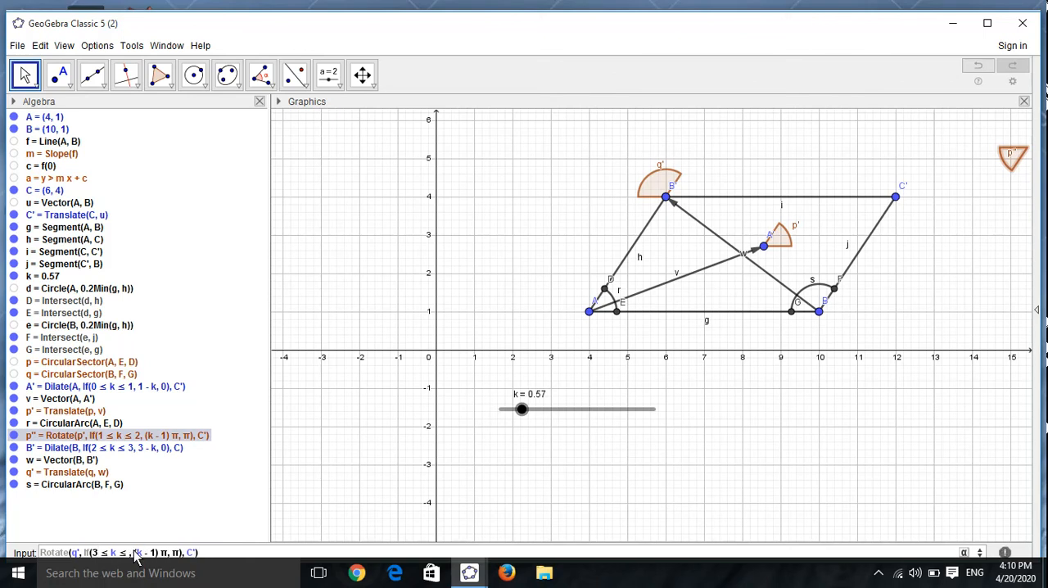
text(4)
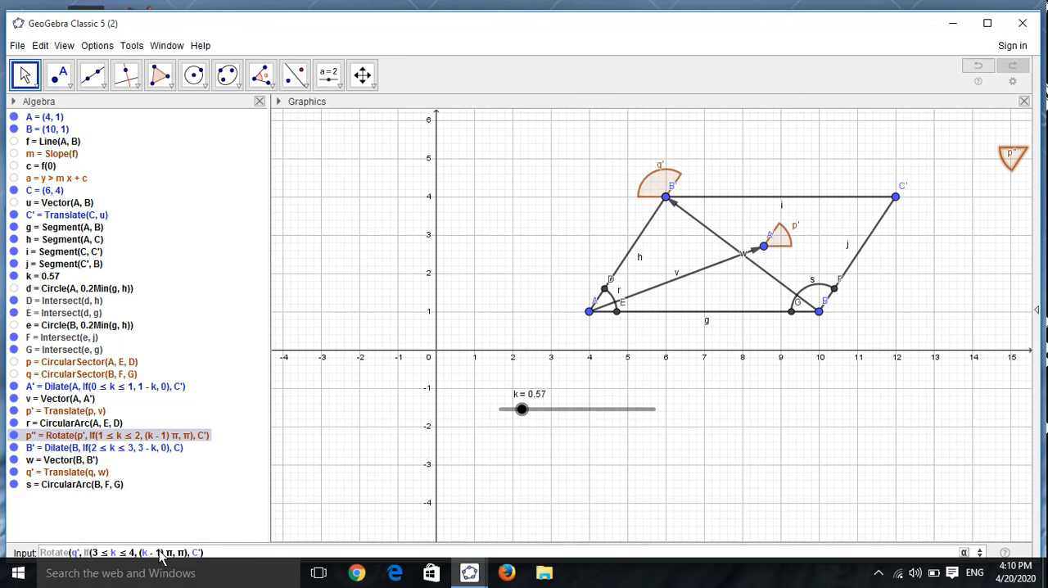
key(BackSpace)
text(3)
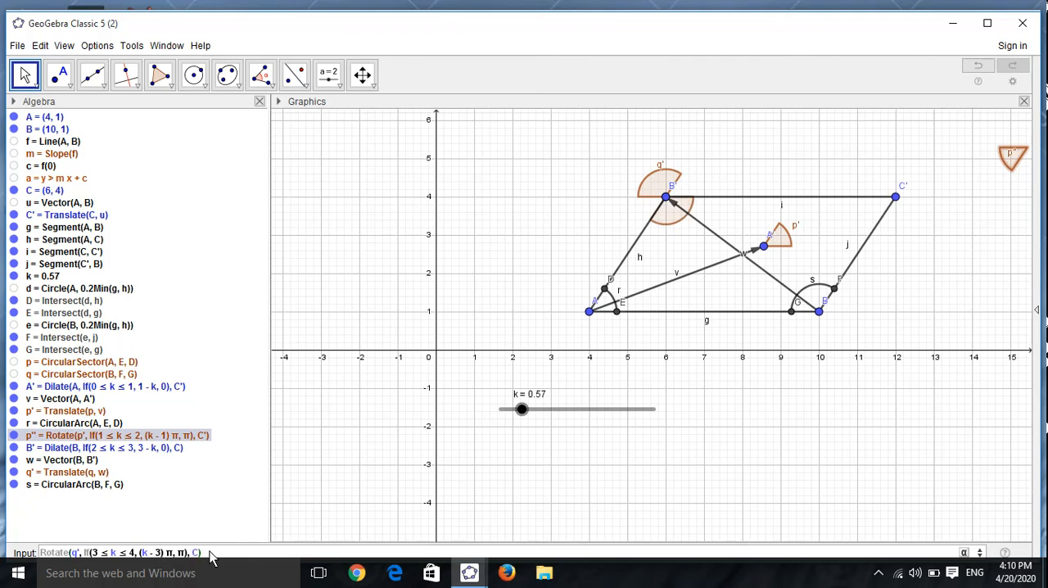
key(Return)
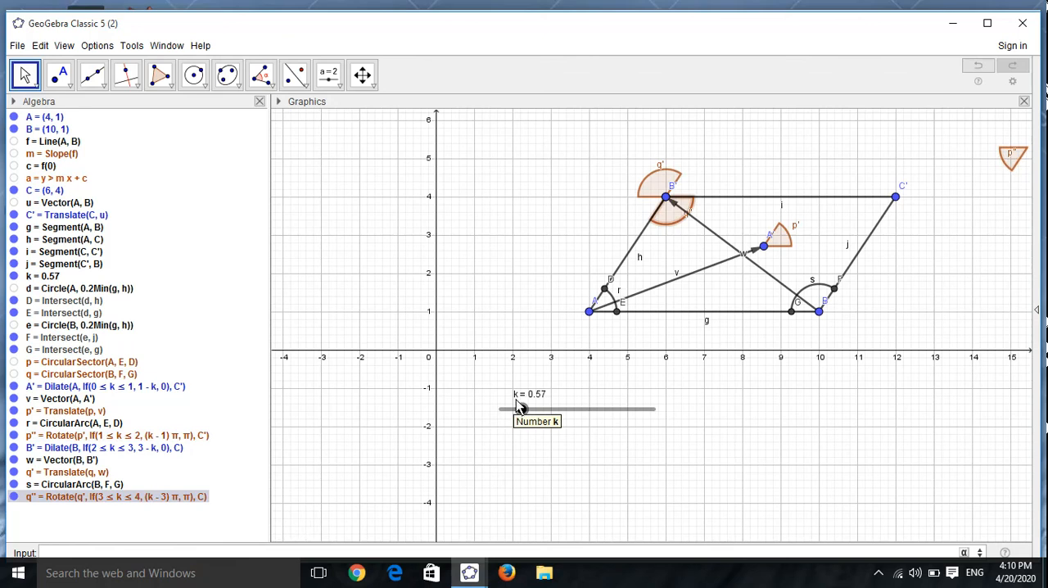
drag(518, 408, 532, 433)
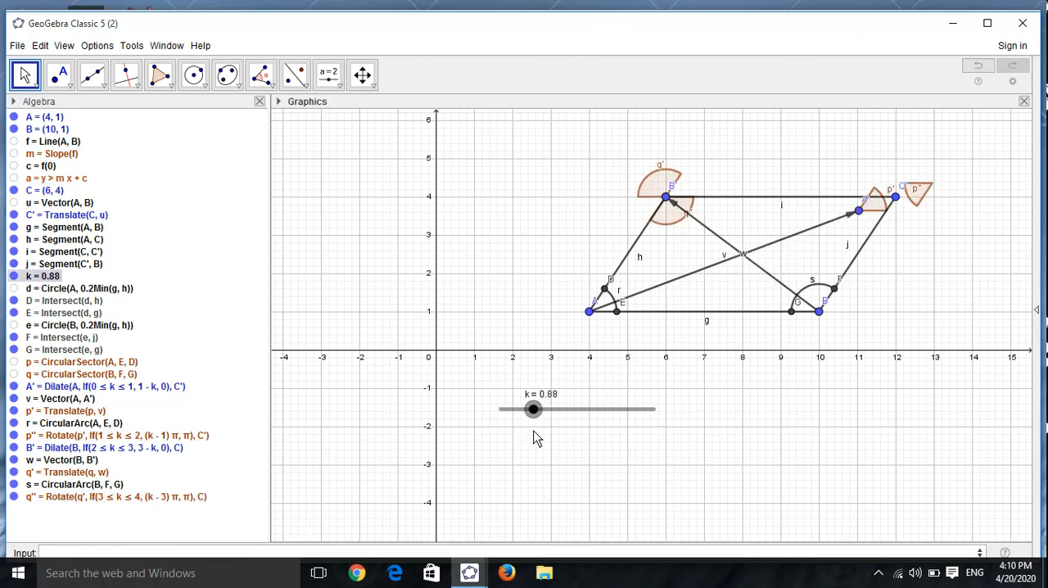
Step: Create a polygon through A, B, C' and C, and hide its four generated edge segments
click(159, 75)
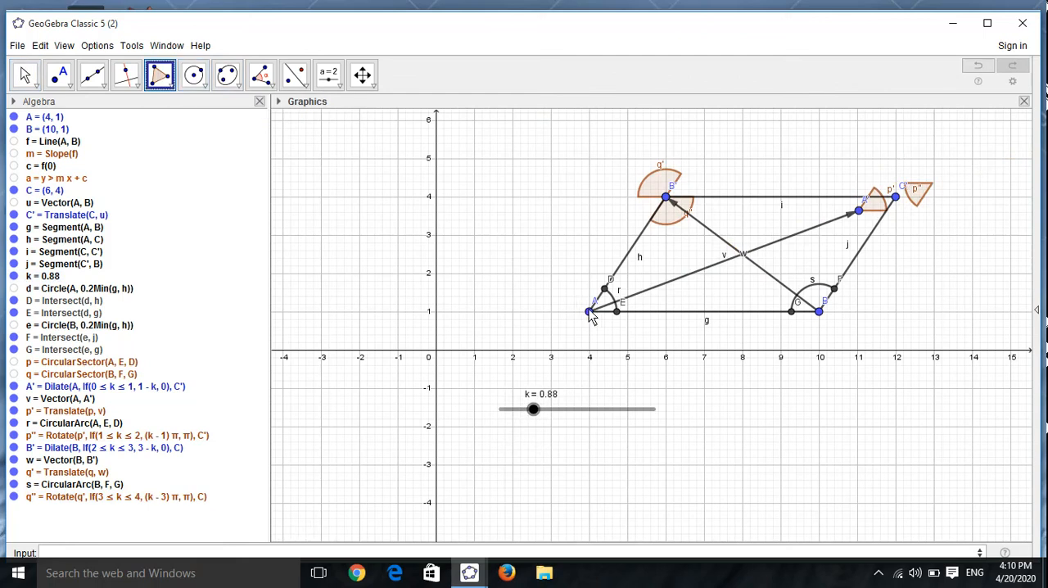
drag(589, 312, 800, 327)
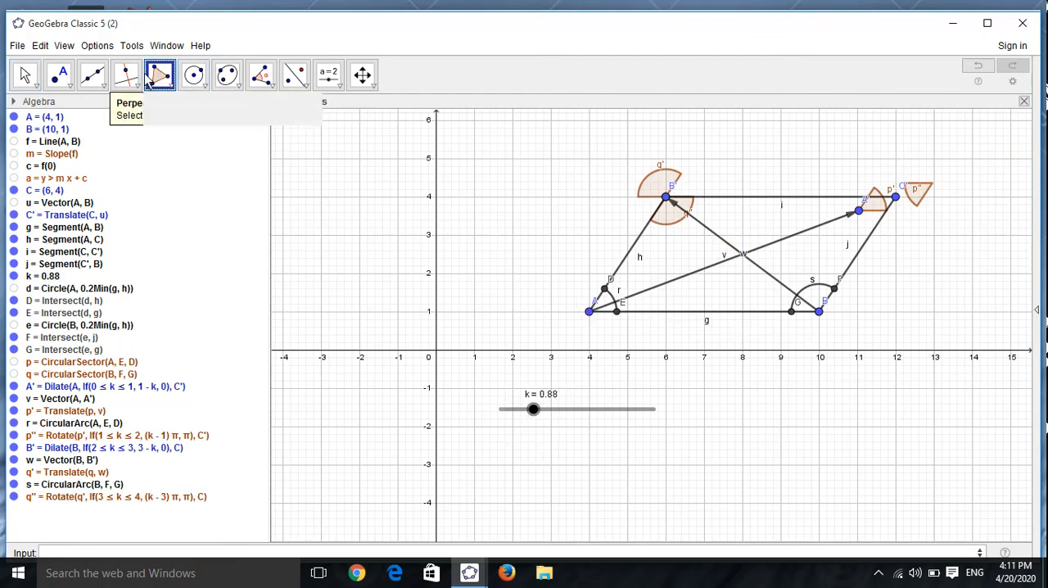
click(589, 310)
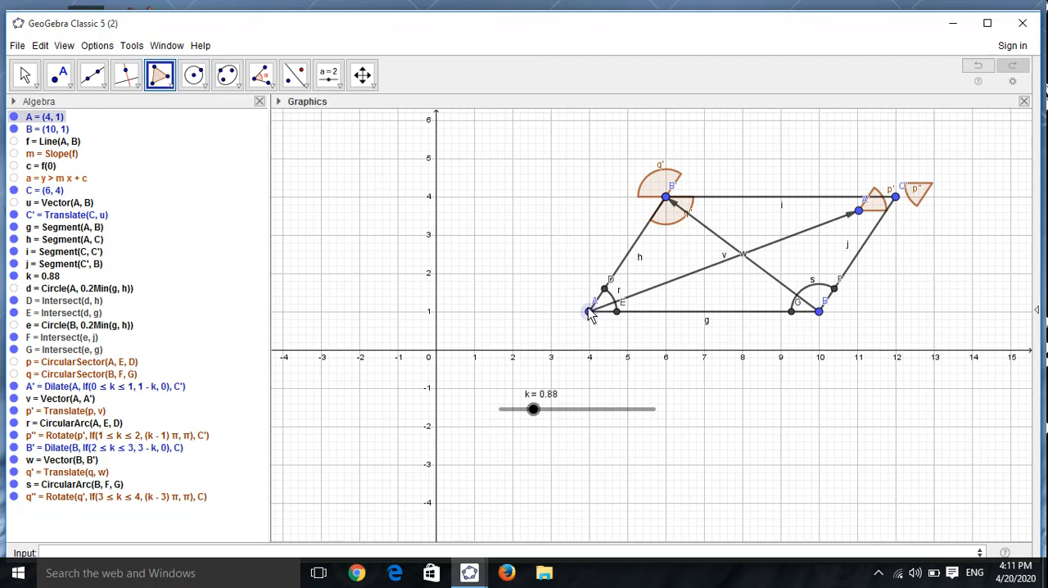
click(819, 311)
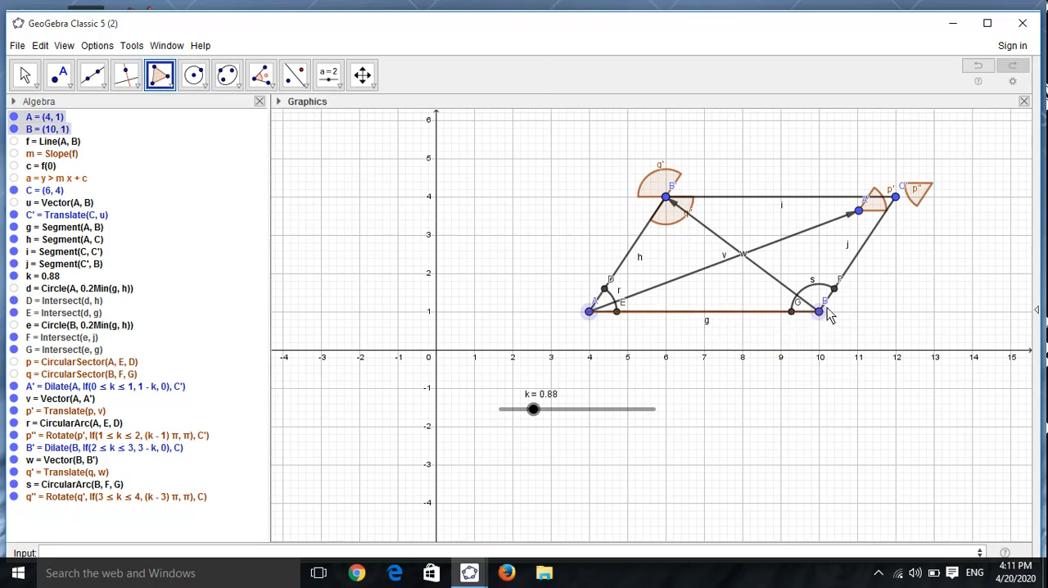
click(895, 197)
click(666, 197)
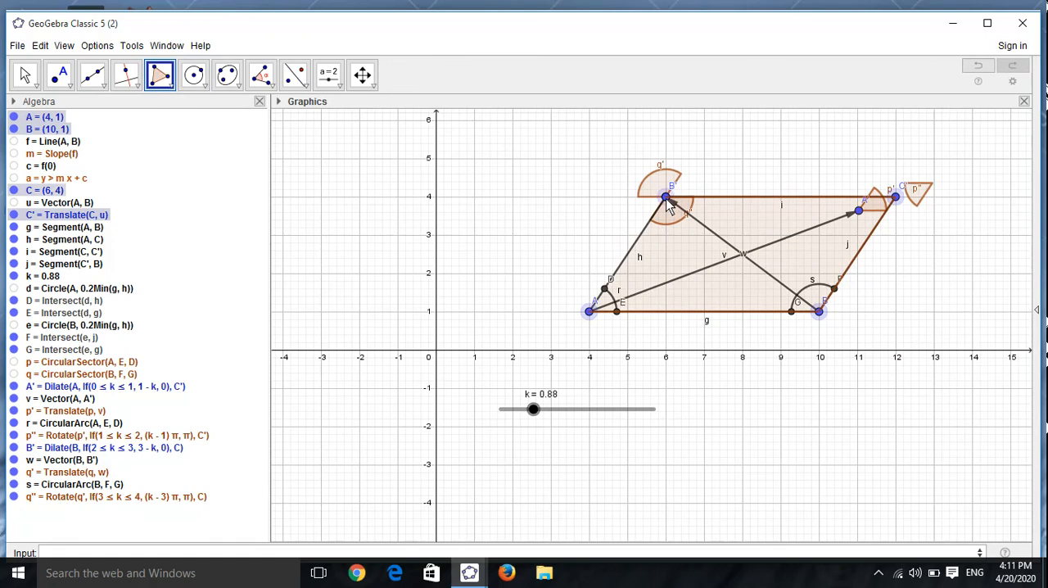
click(590, 312)
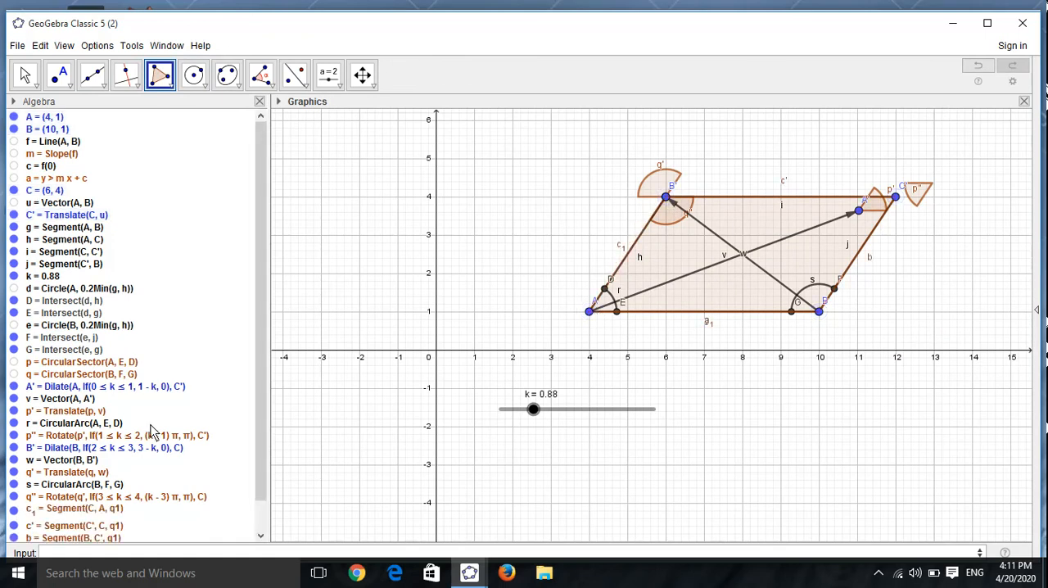
scroll(264, 374, down, 1)
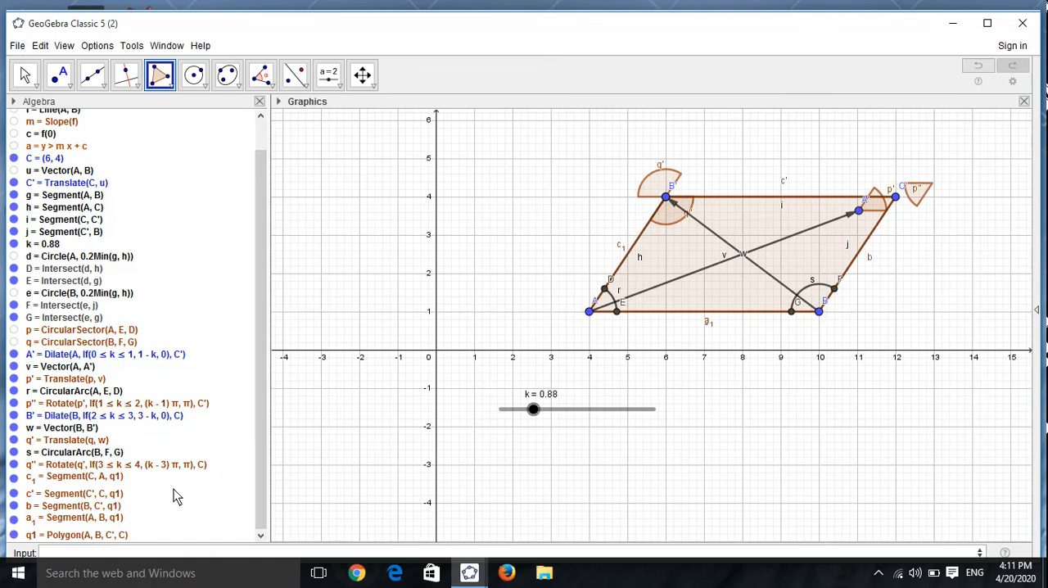
click(14, 494)
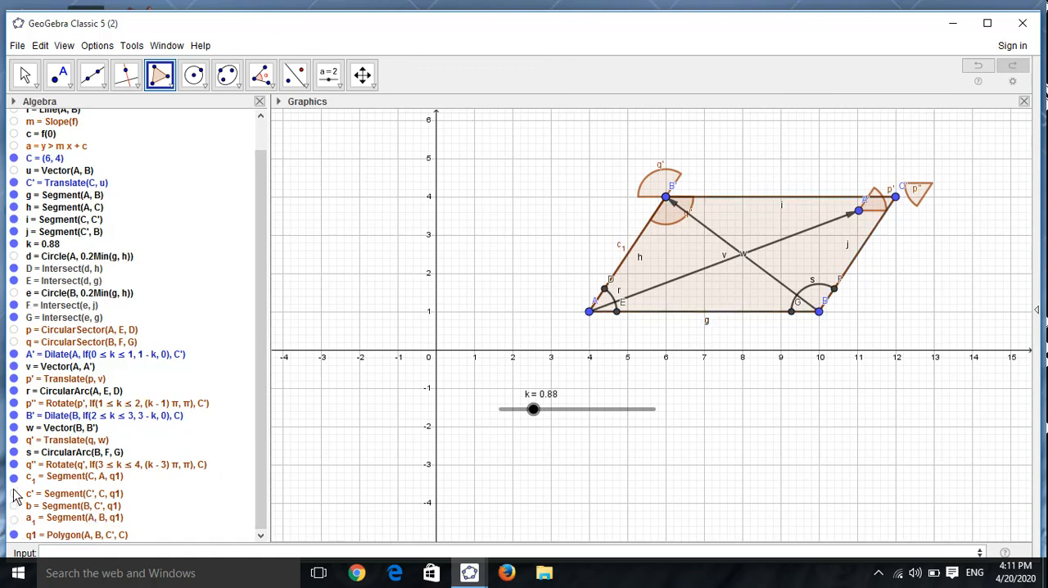
Step: Colour polygon q1 yellow with a fill opacity of about 95, and set slider k to 2.32
right_click(61, 536)
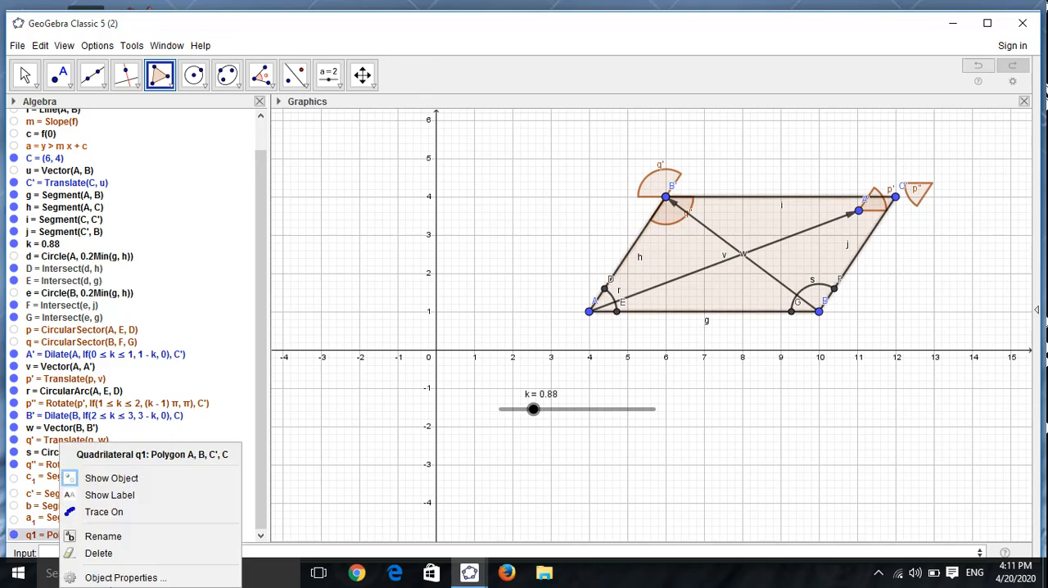
click(115, 576)
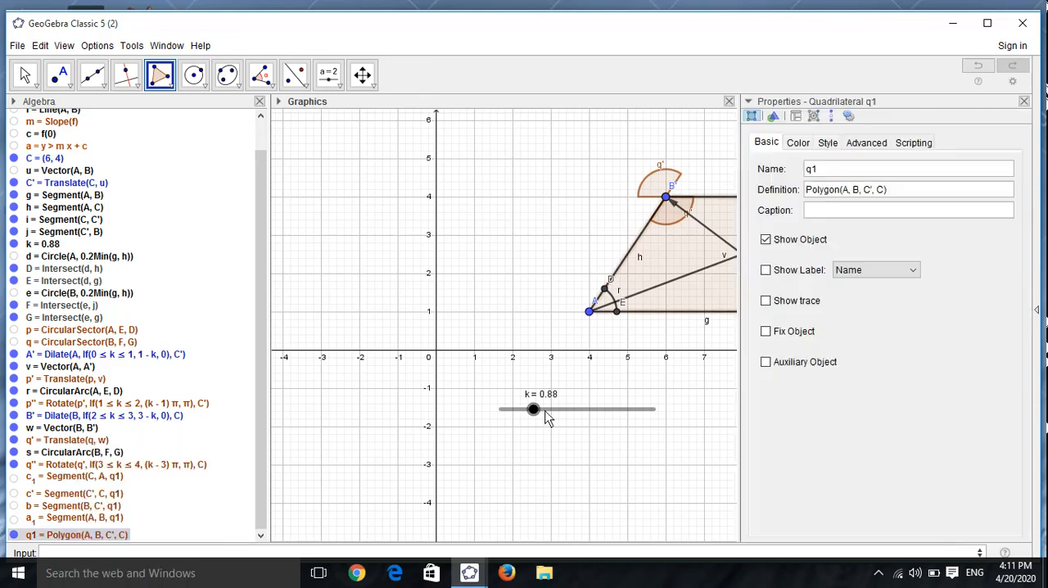
click(829, 144)
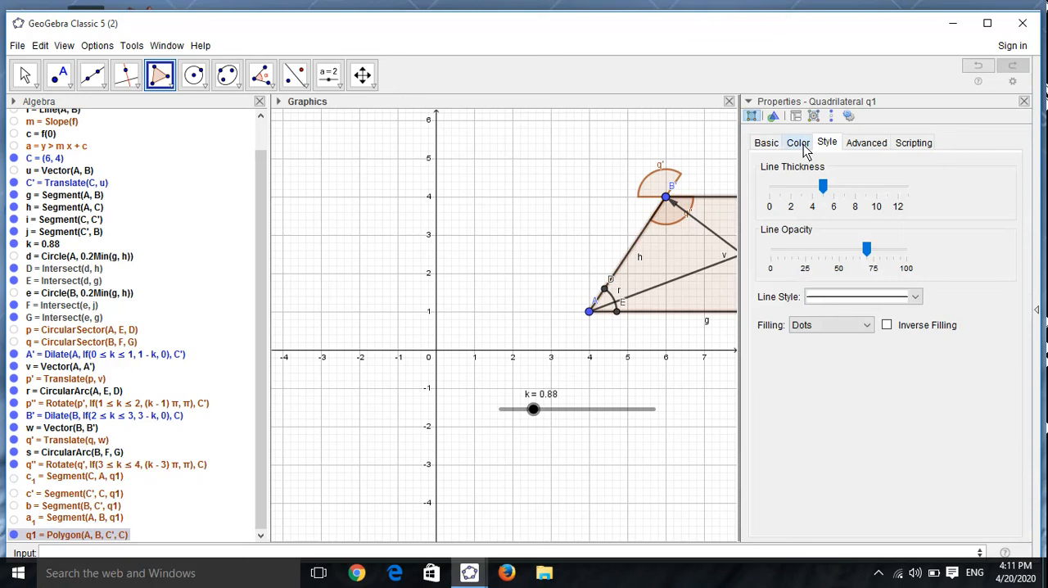
click(804, 148)
click(781, 199)
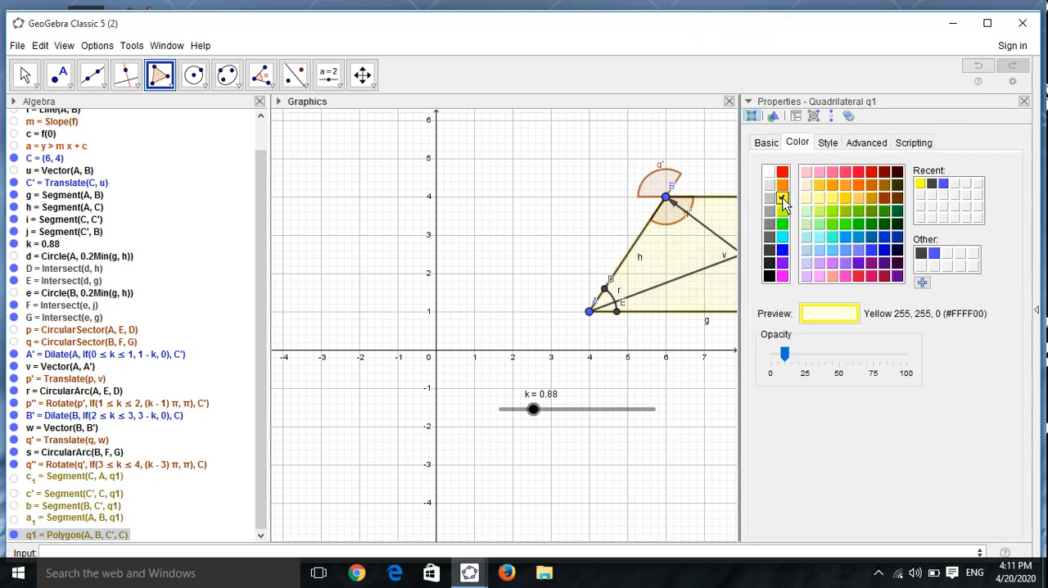
drag(533, 413, 589, 417)
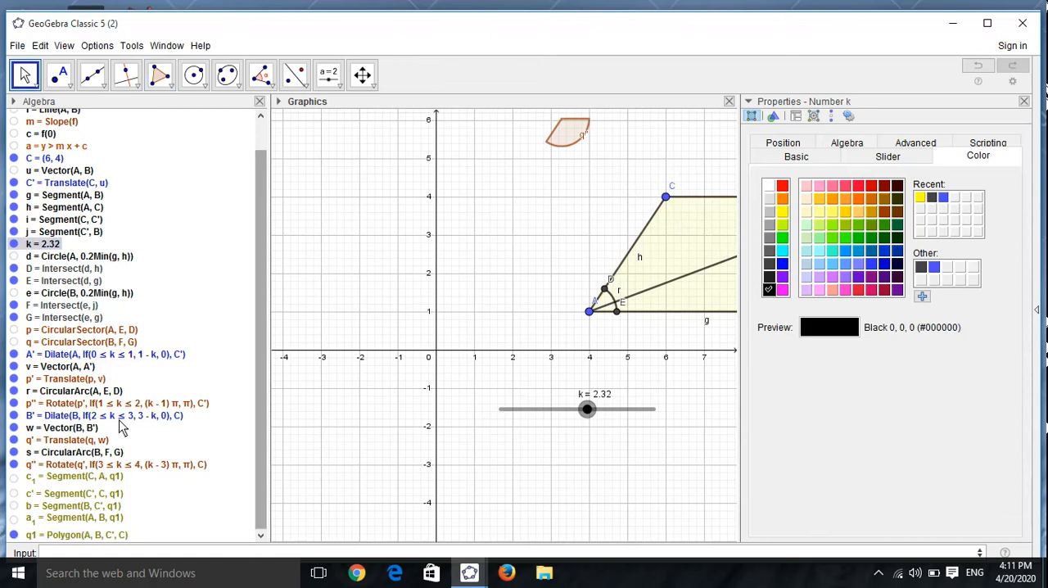
click(38, 537)
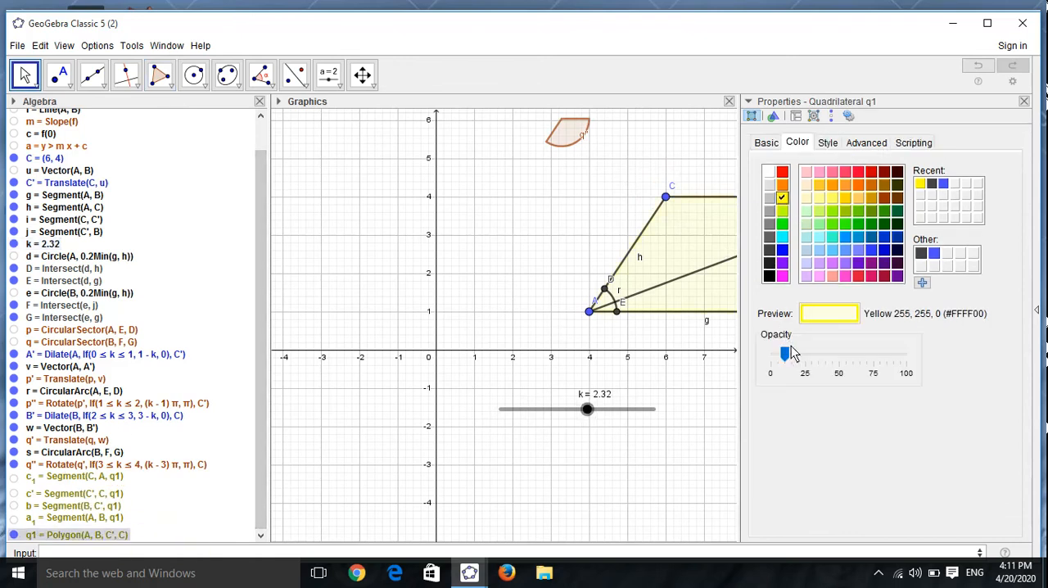
drag(784, 354, 901, 360)
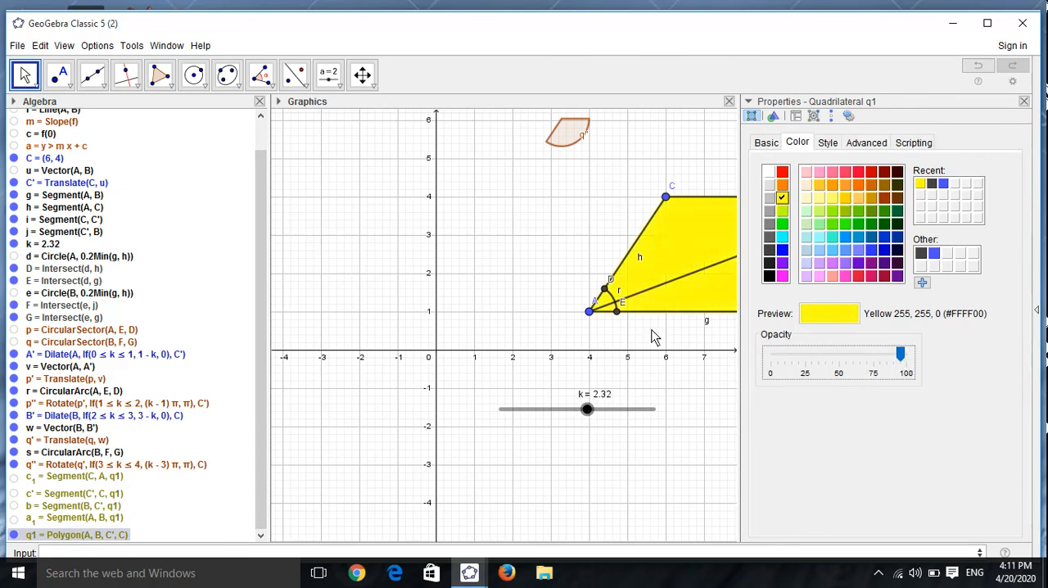
Step: Decorate the parallelogram's slanted sides, segments h and j, with a double arrow
drag(690, 415, 525, 435)
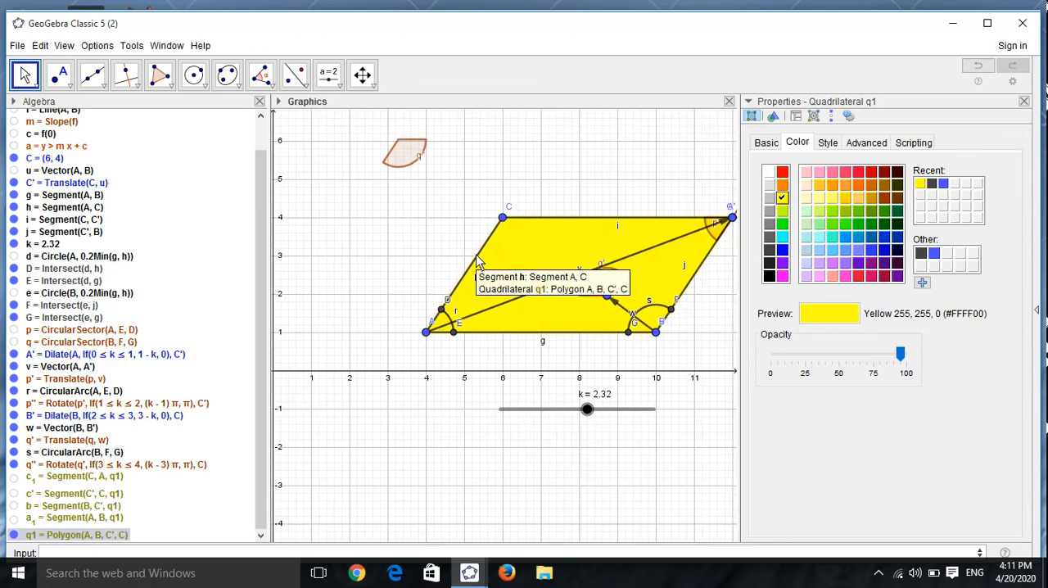
click(476, 257)
click(832, 143)
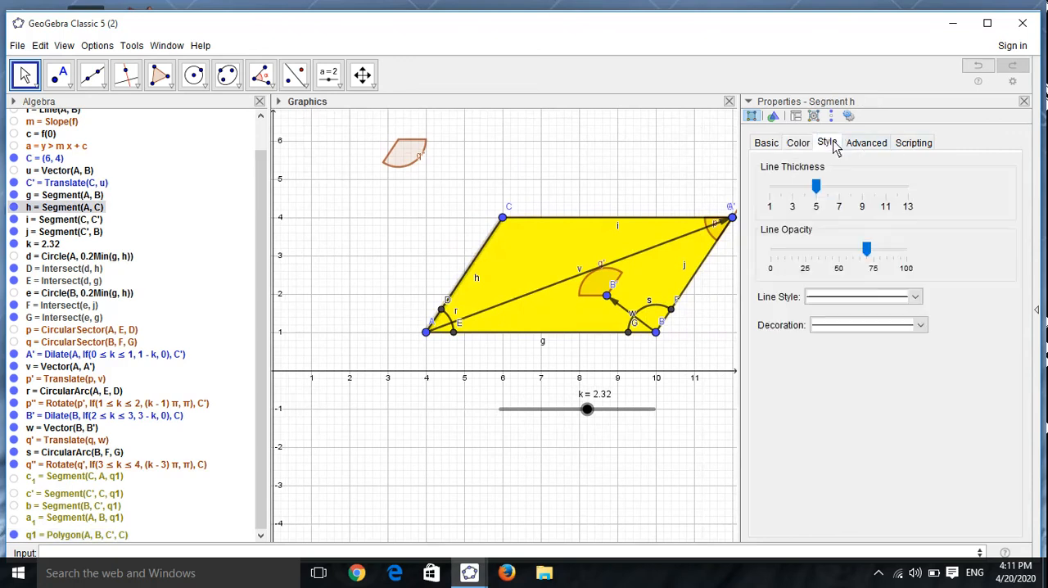
click(918, 327)
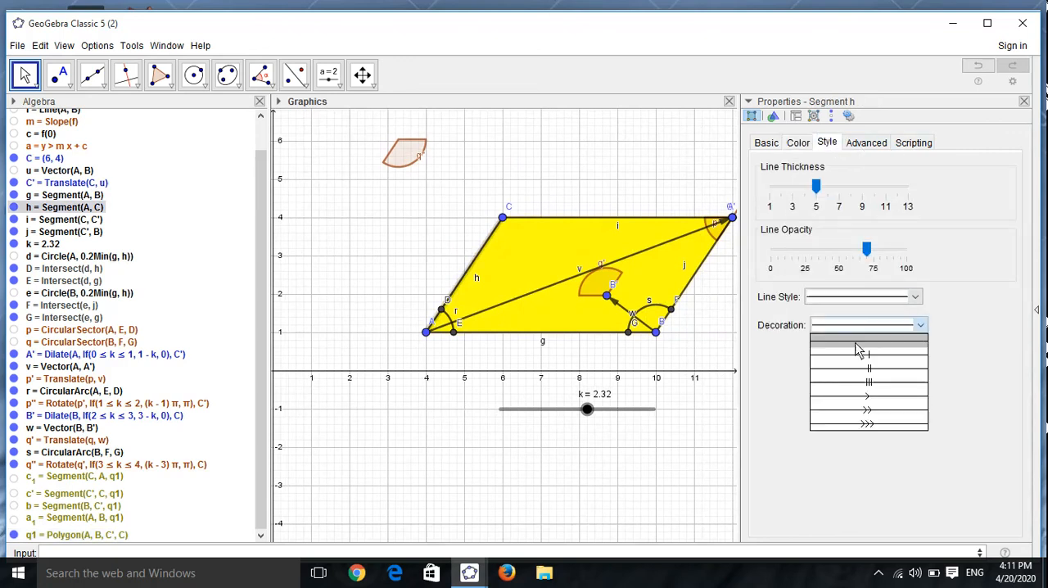
click(858, 410)
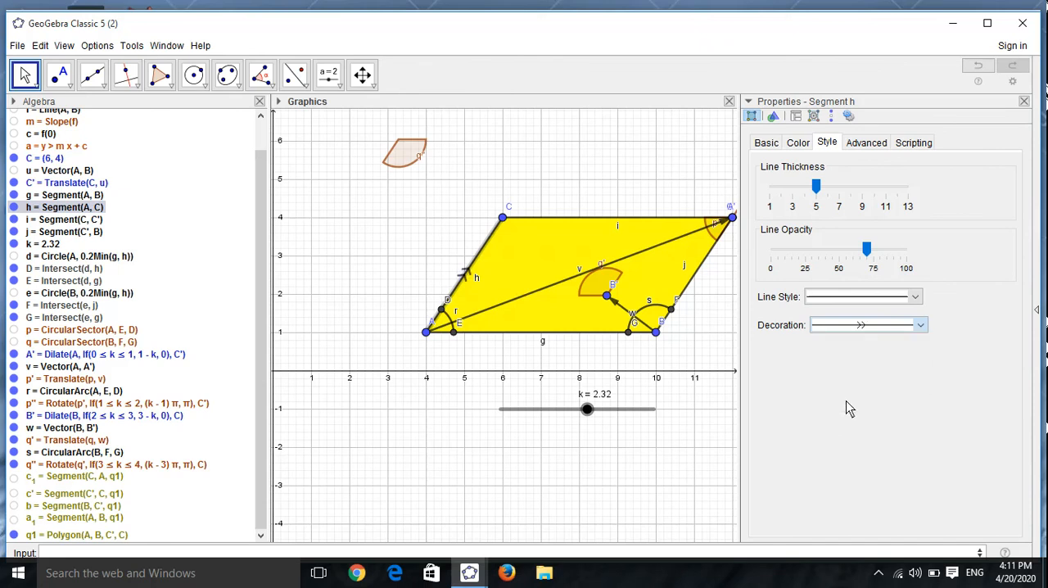
click(700, 276)
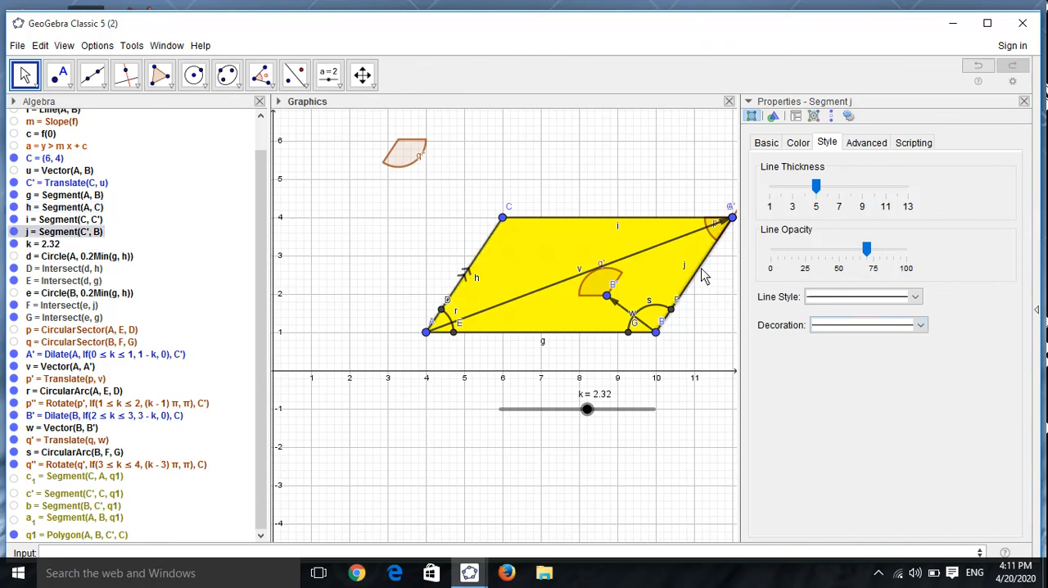
click(920, 326)
click(866, 411)
Step: Try a single-arrow decoration on segment j, and restore its double arrow
click(924, 329)
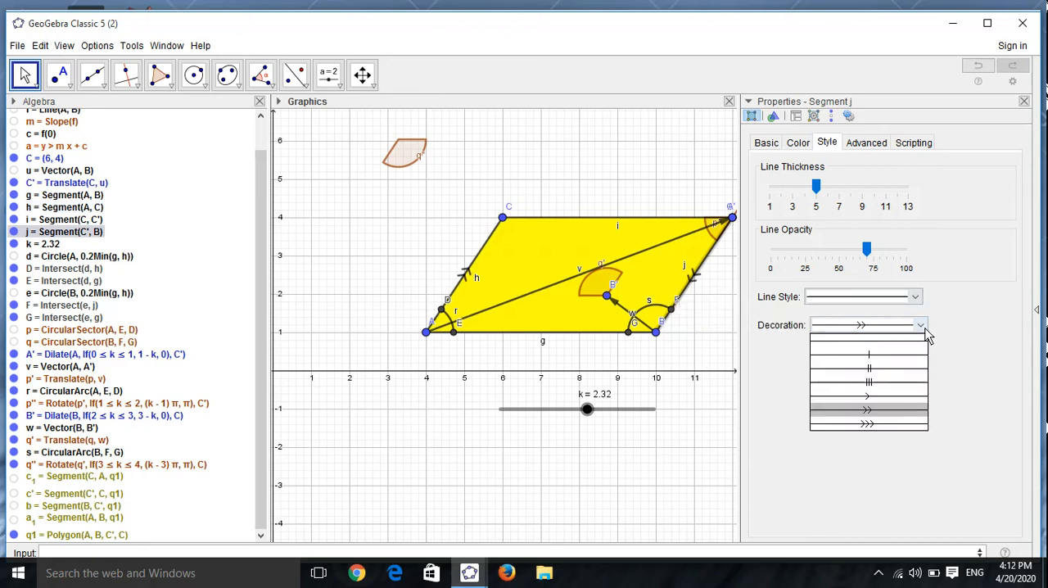
click(871, 397)
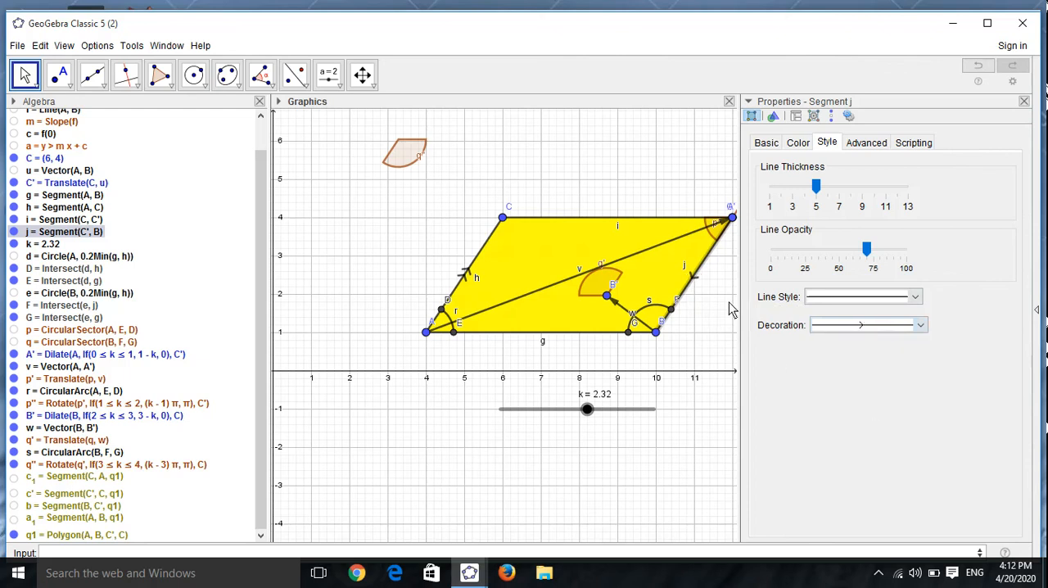
click(922, 328)
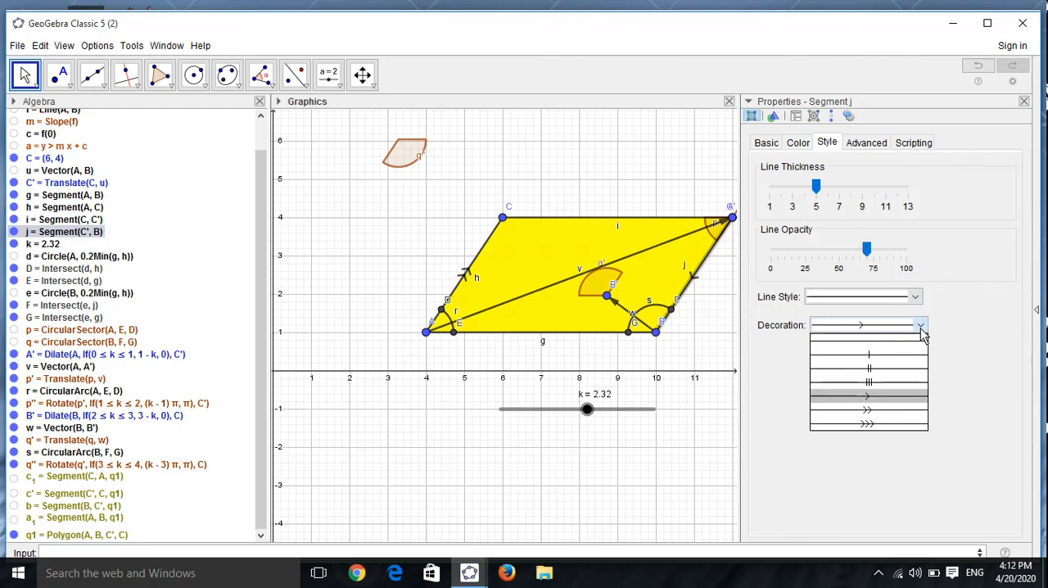
click(879, 410)
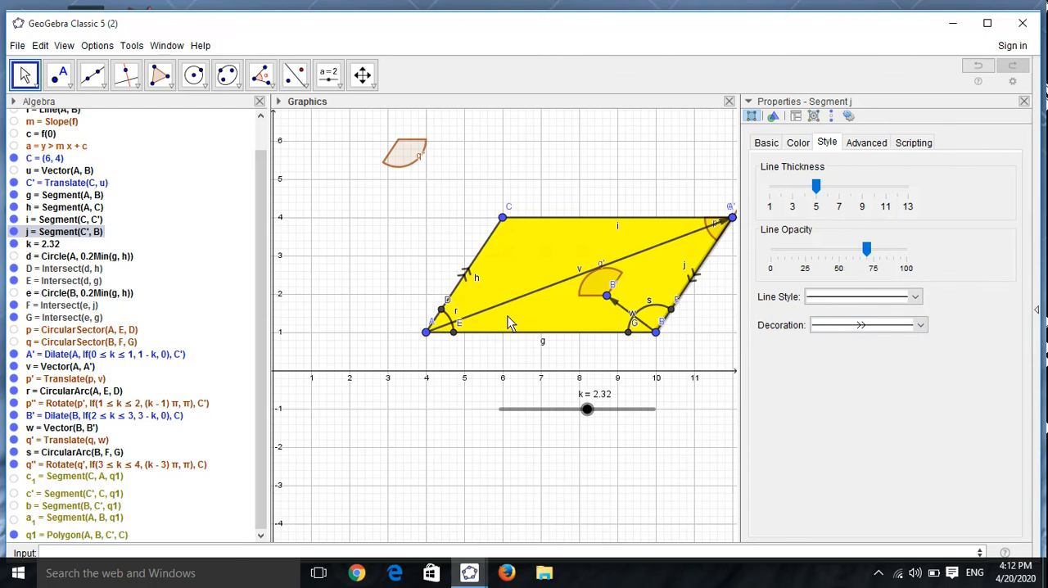
Step: Decorate the parallelogram's horizontal sides, segments g and i, with a single arrow
click(528, 331)
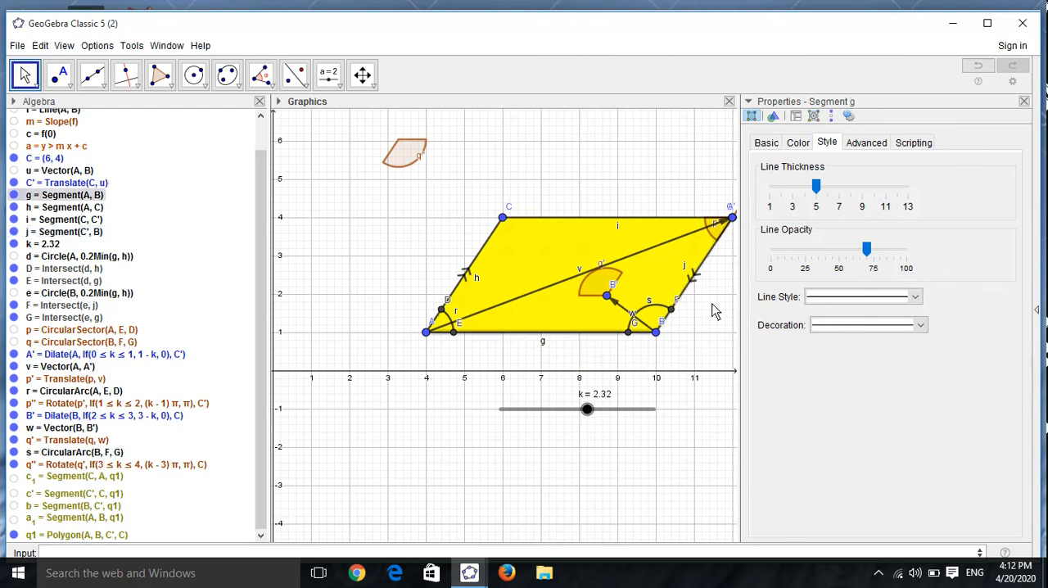
click(921, 326)
click(867, 397)
click(586, 217)
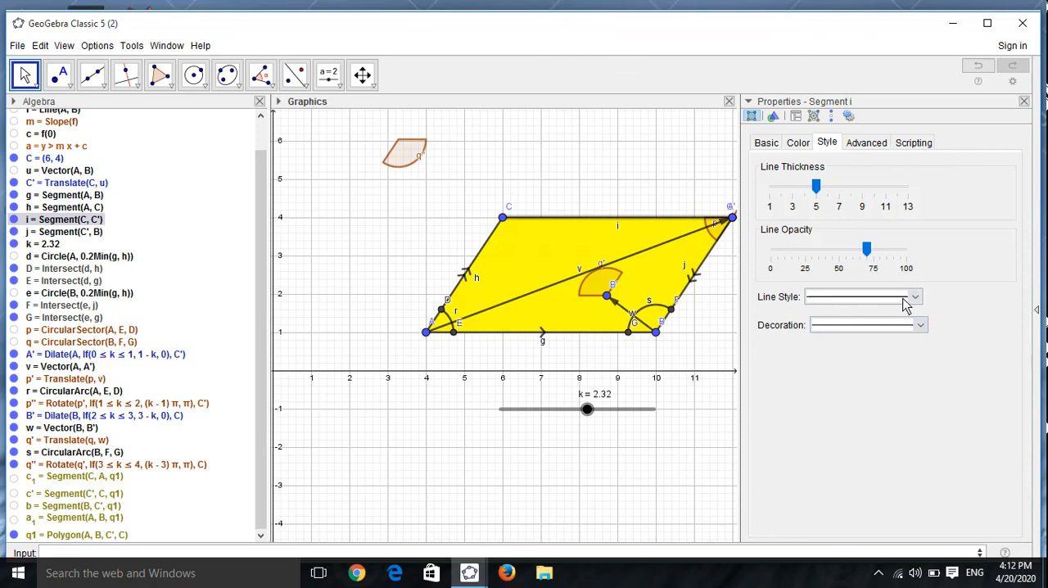
click(922, 326)
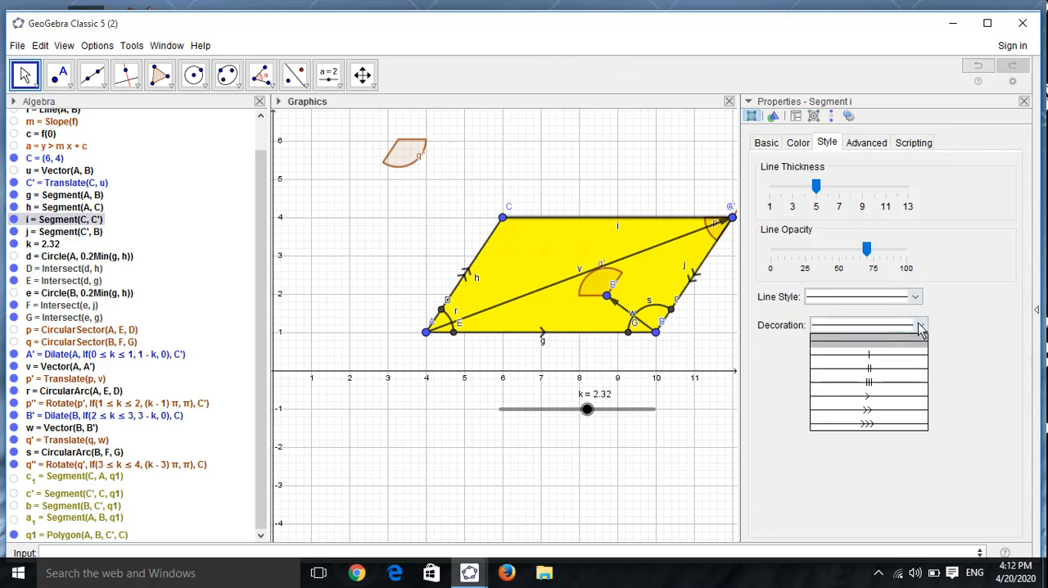
click(870, 397)
click(709, 346)
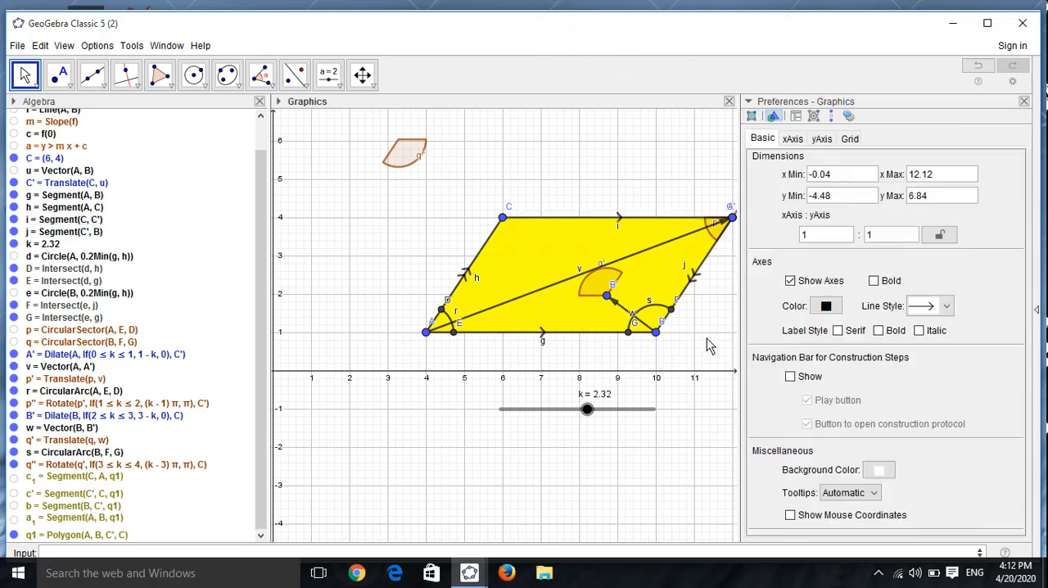
Step: Reapply the double-arrow decoration to the parallelogram's slanted side, segment j
click(692, 282)
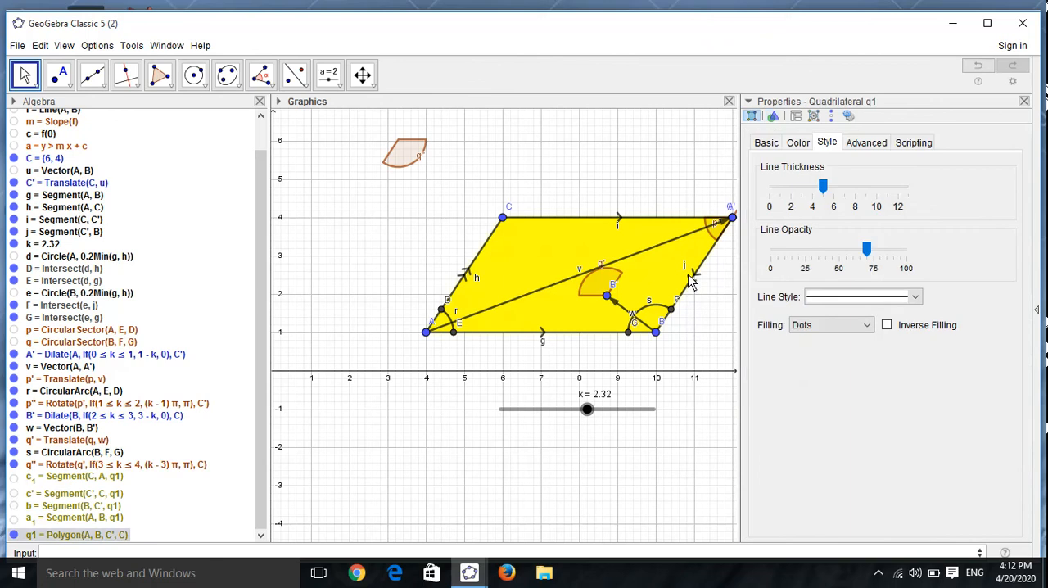
click(704, 279)
click(702, 284)
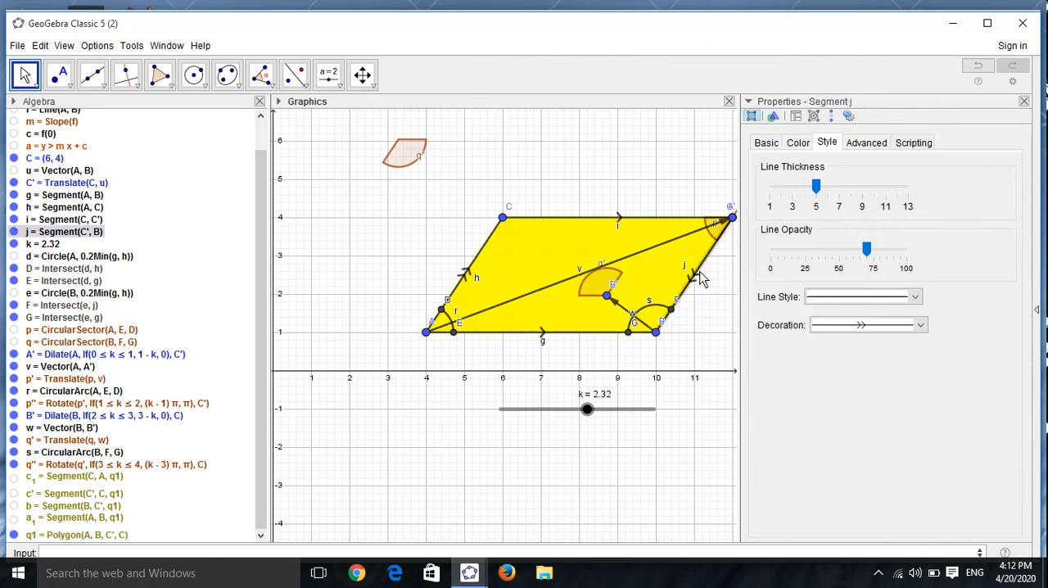
click(919, 325)
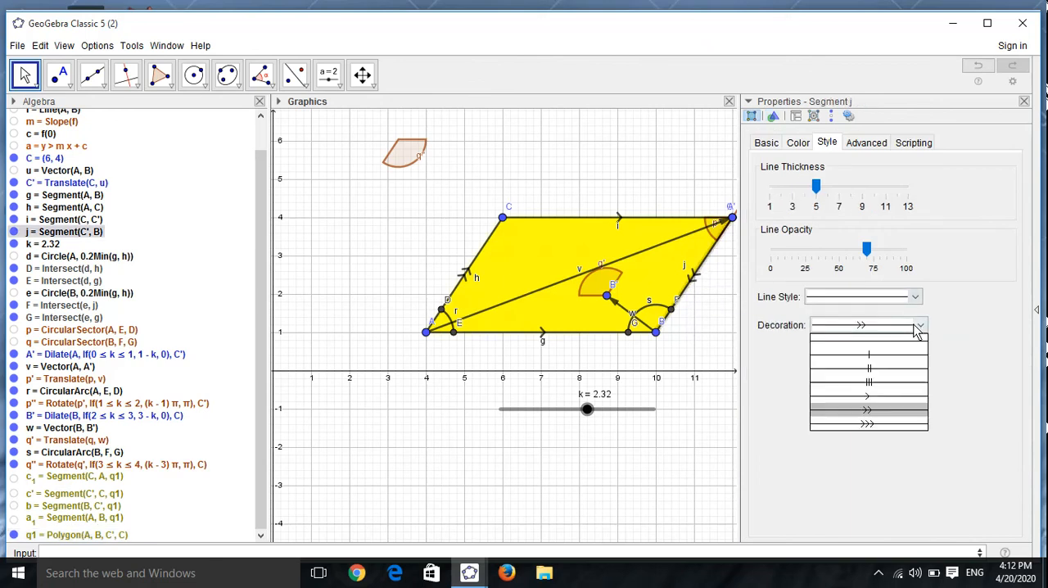
click(857, 412)
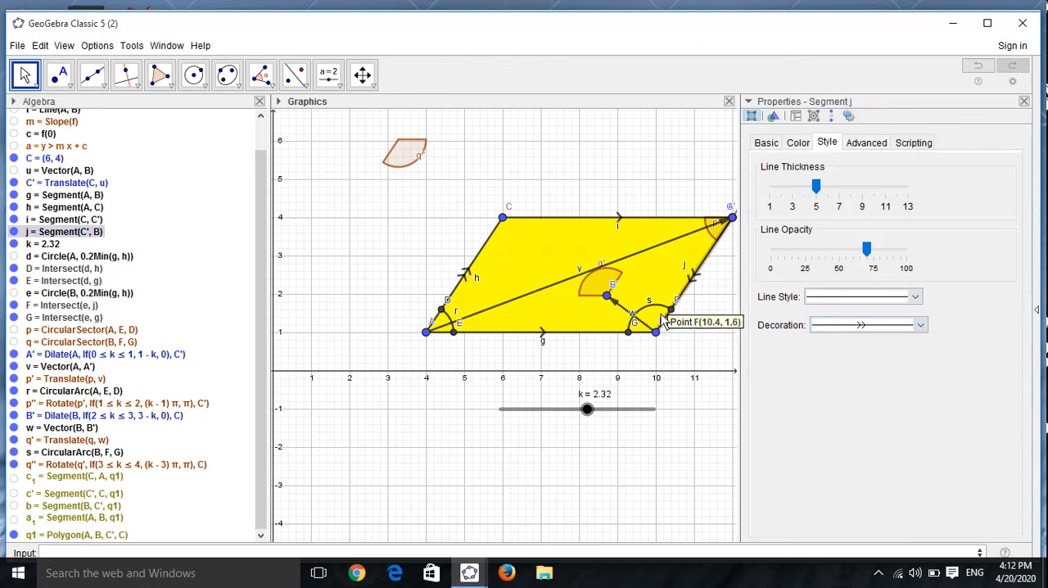
Step: Hide segment j and draw a replacement segment from B to C'
click(13, 232)
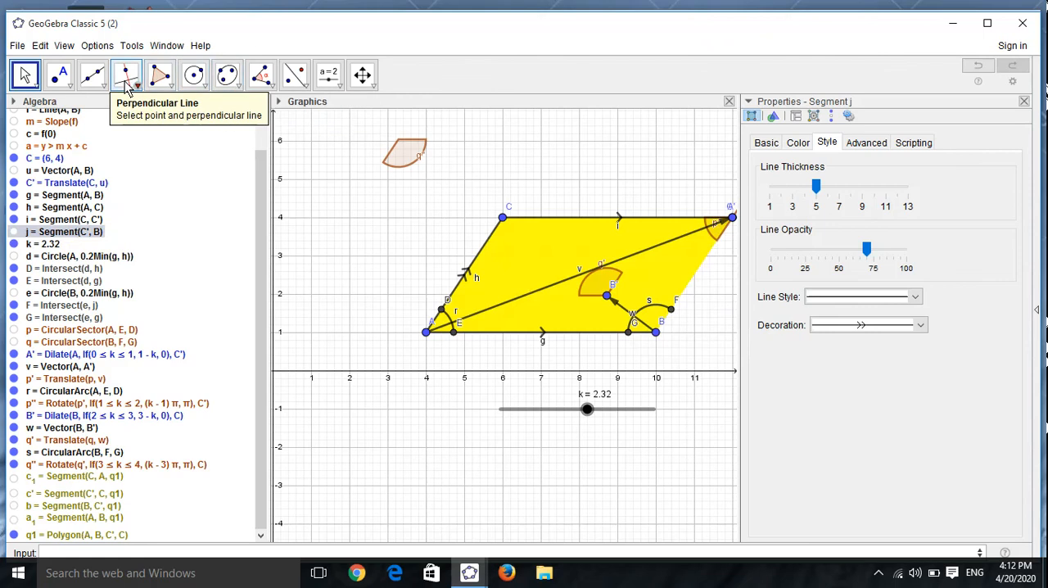
click(95, 81)
click(109, 137)
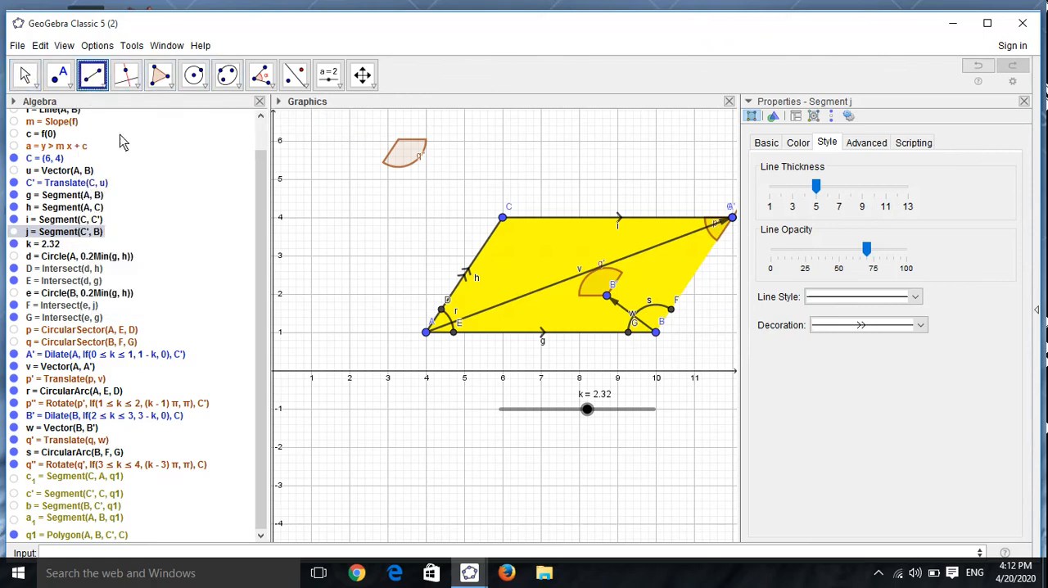
click(657, 333)
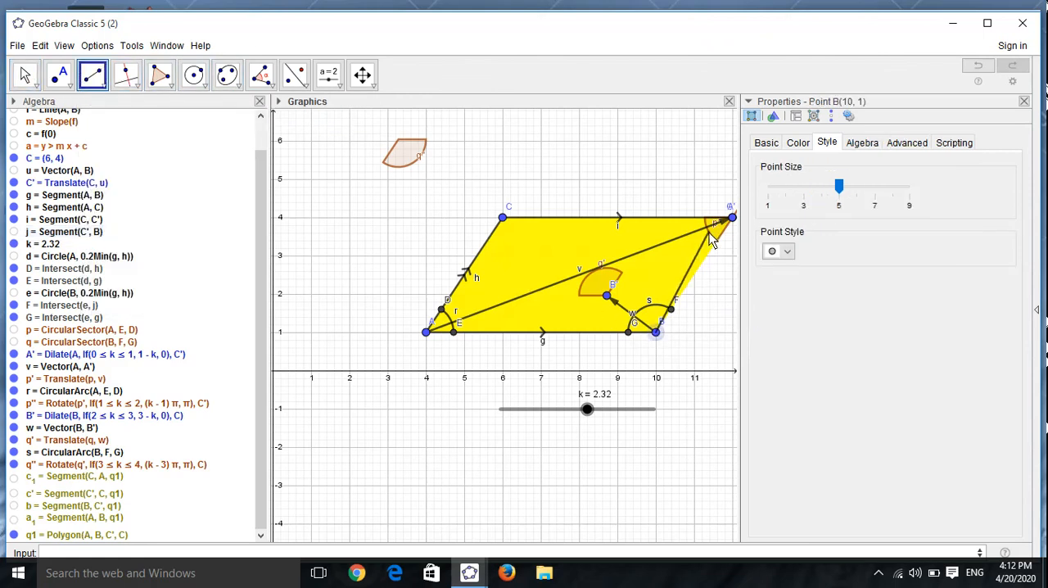
click(733, 219)
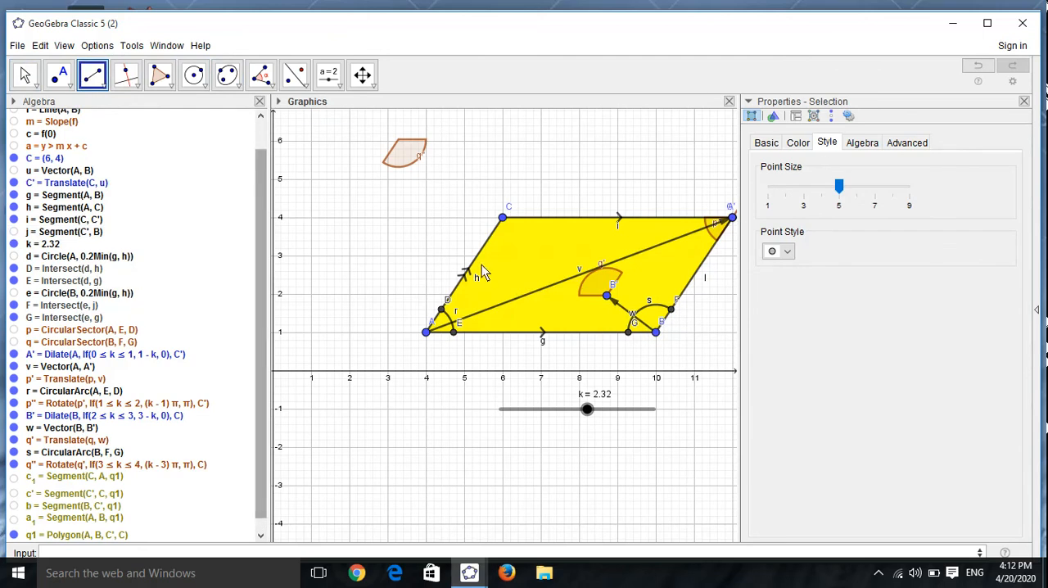
click(701, 264)
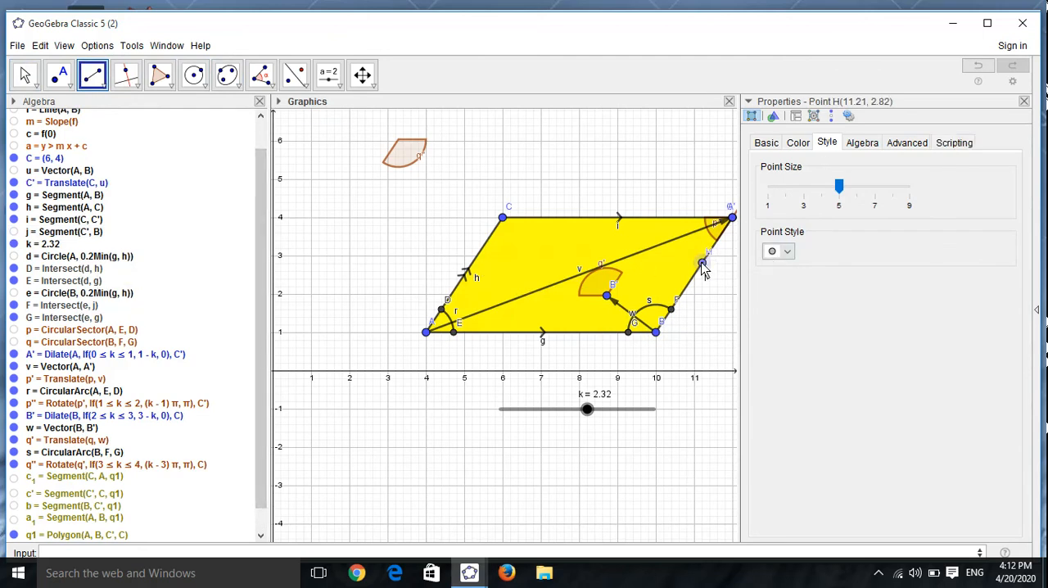
right_click(705, 266)
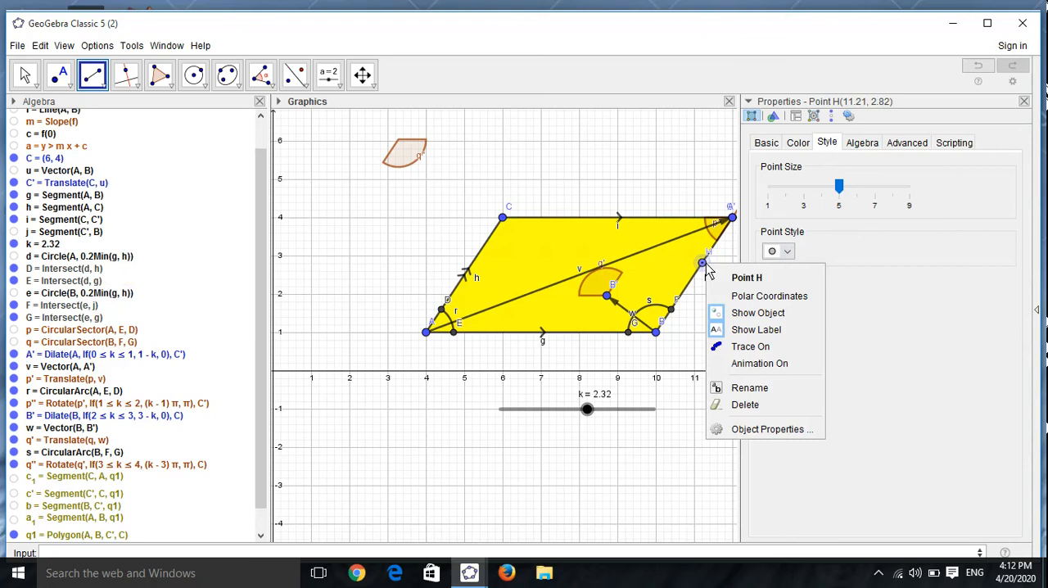
click(736, 404)
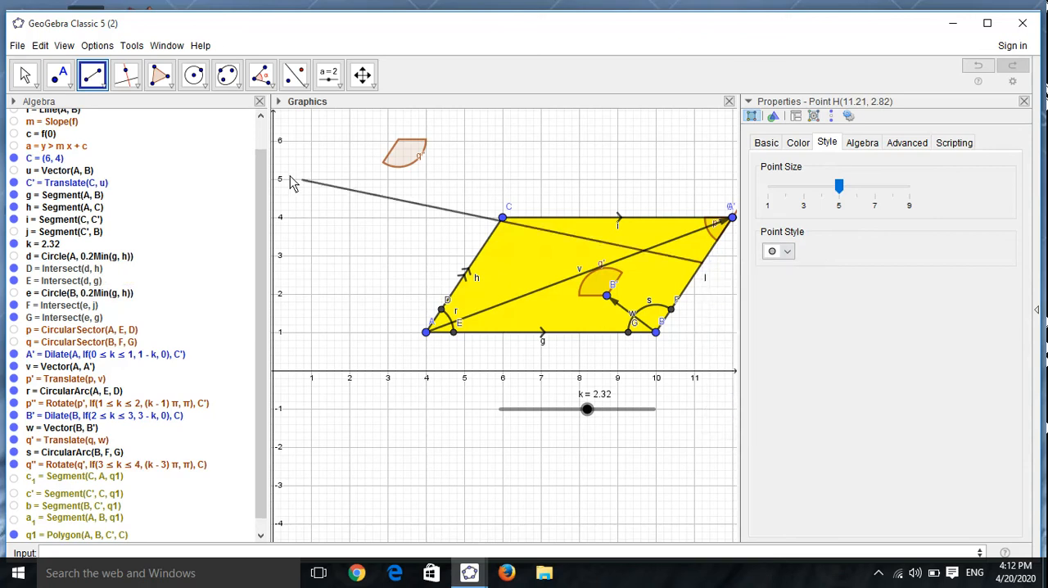
Step: Decorate the new segment l from B to C' with a double arrow
click(27, 76)
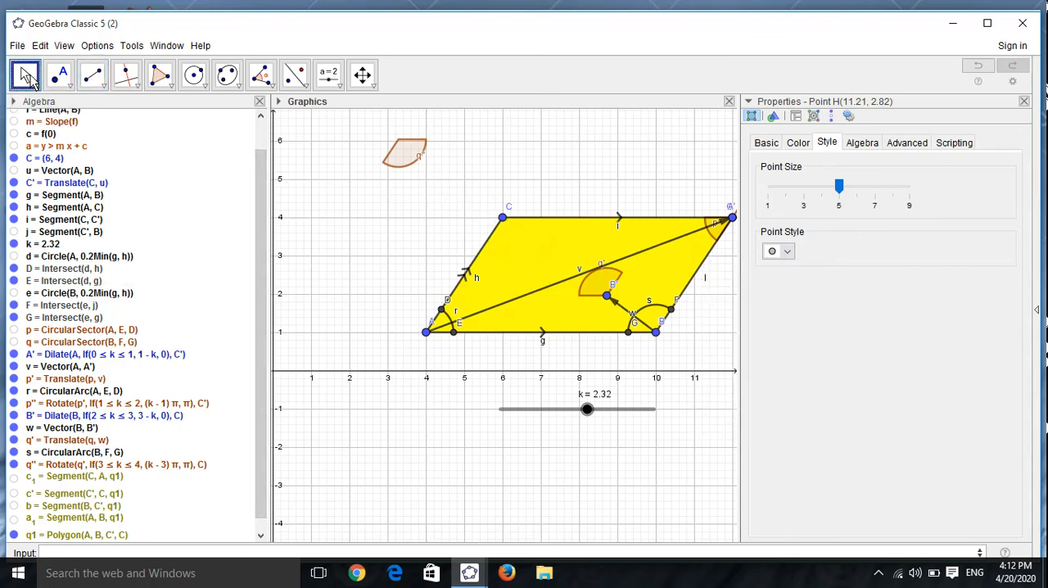
click(693, 291)
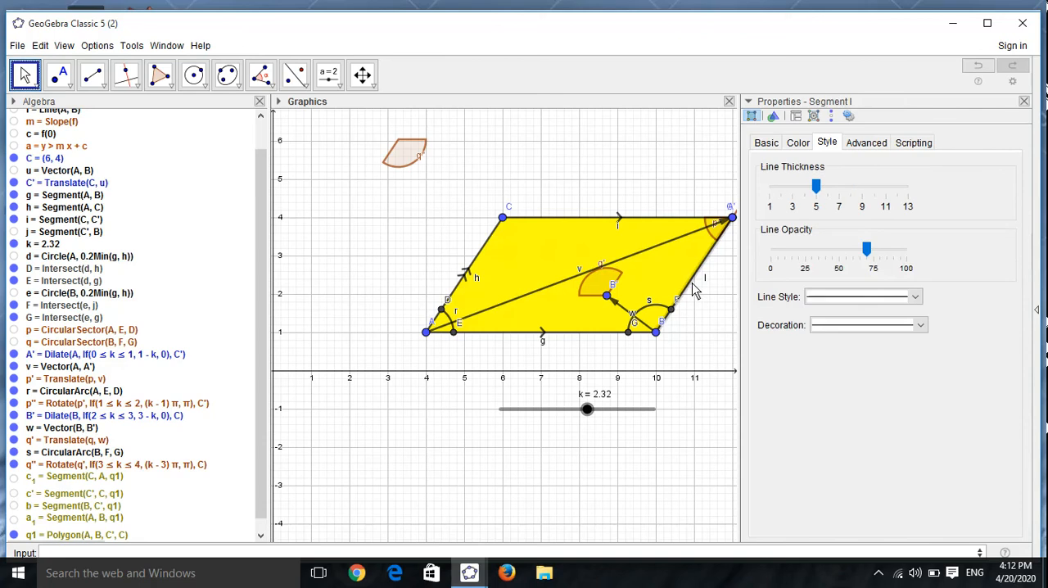
click(918, 325)
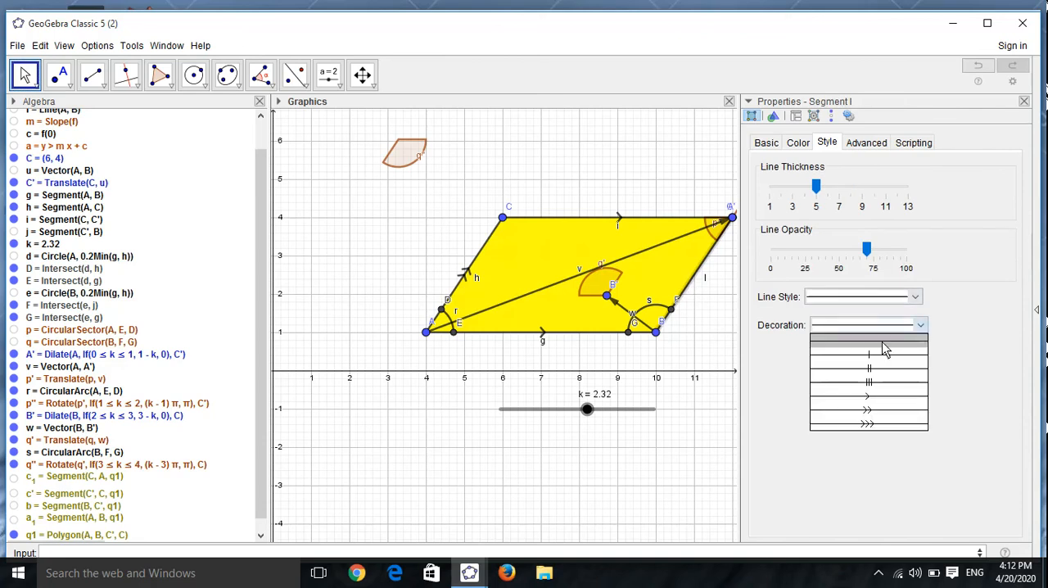
click(850, 411)
click(728, 411)
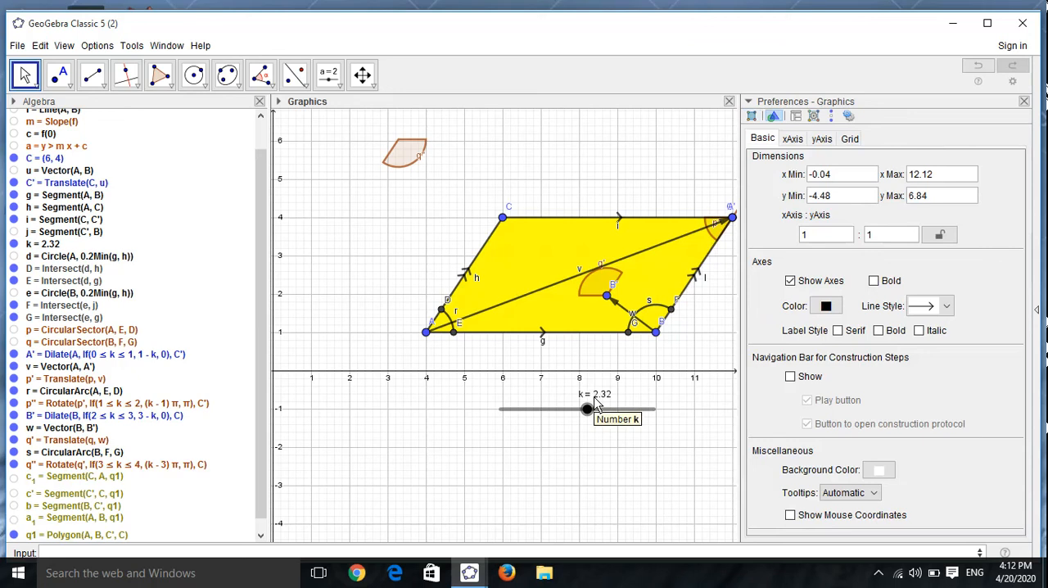
Step: Set the line thickness of the parallelogram's four sides, segments h, i, l and g, to 8, and close the properties
click(475, 270)
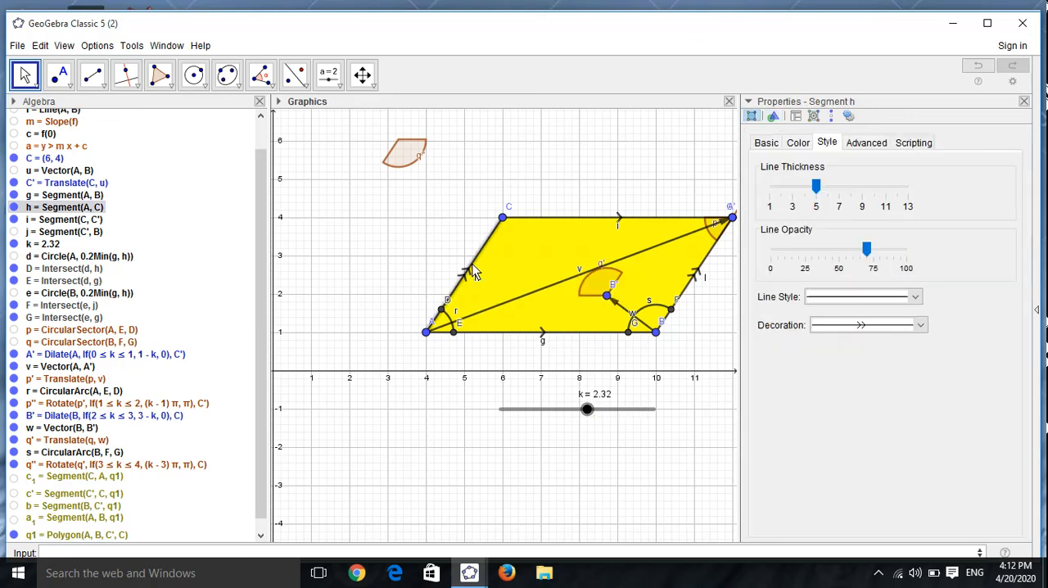
drag(818, 194, 857, 203)
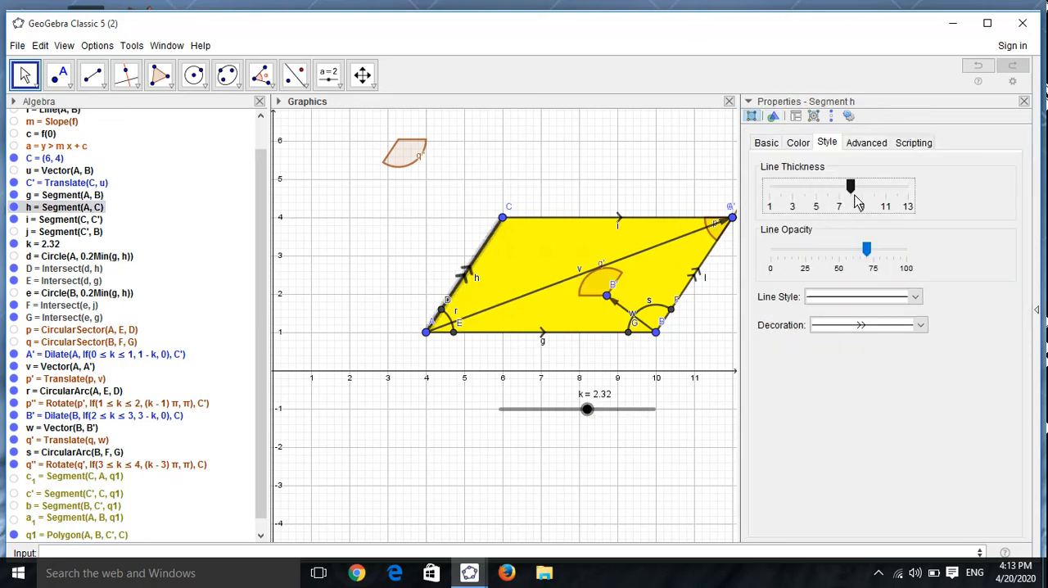
click(684, 221)
drag(816, 187, 850, 187)
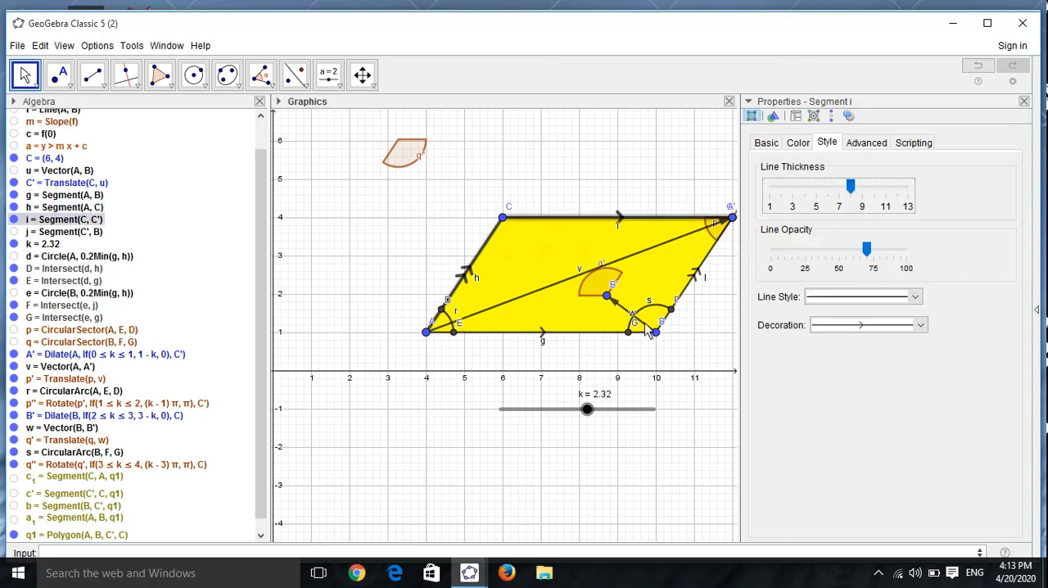
click(690, 297)
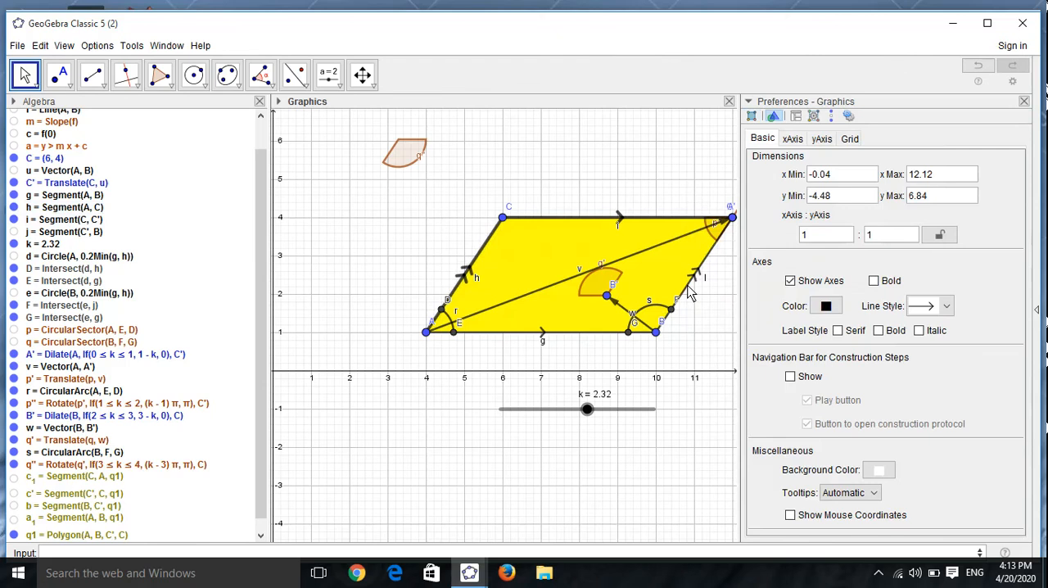
click(690, 297)
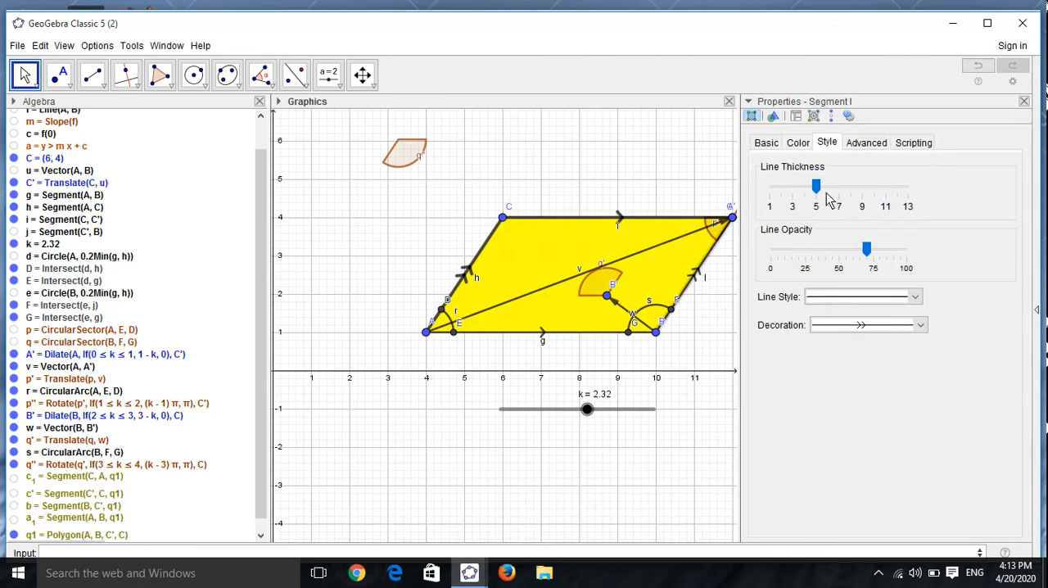
mouse_move(817, 188)
mouse_down()
mouse_move(864, 192)
mouse_move(819, 191)
mouse_move(851, 190)
mouse_up()
click(508, 333)
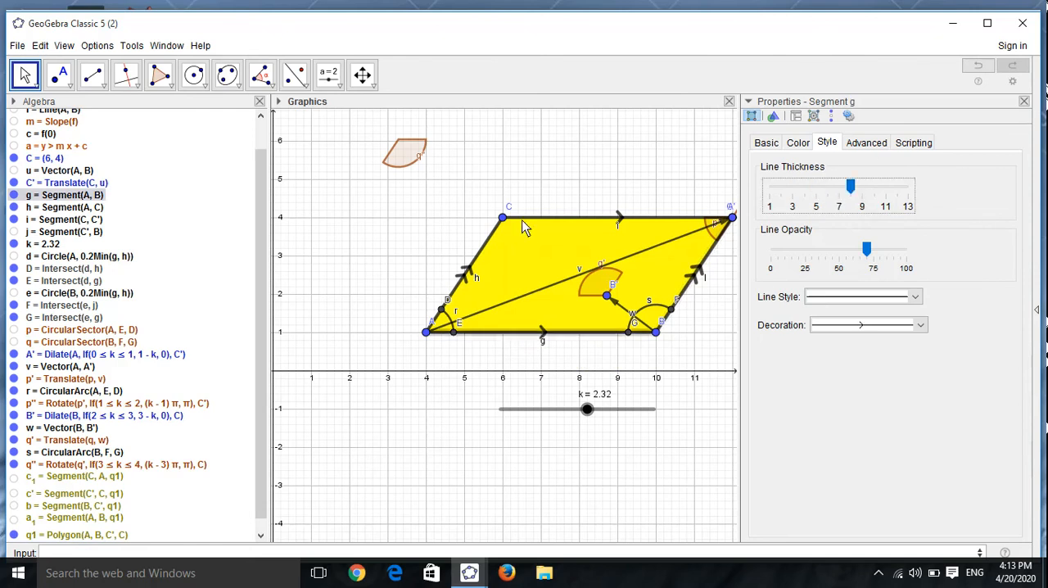
click(652, 179)
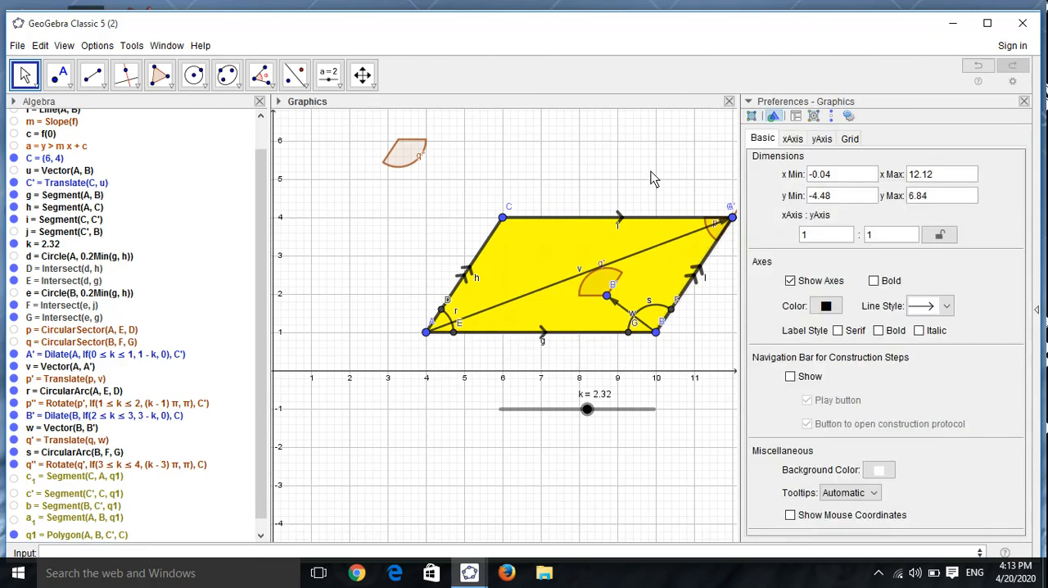
click(1023, 102)
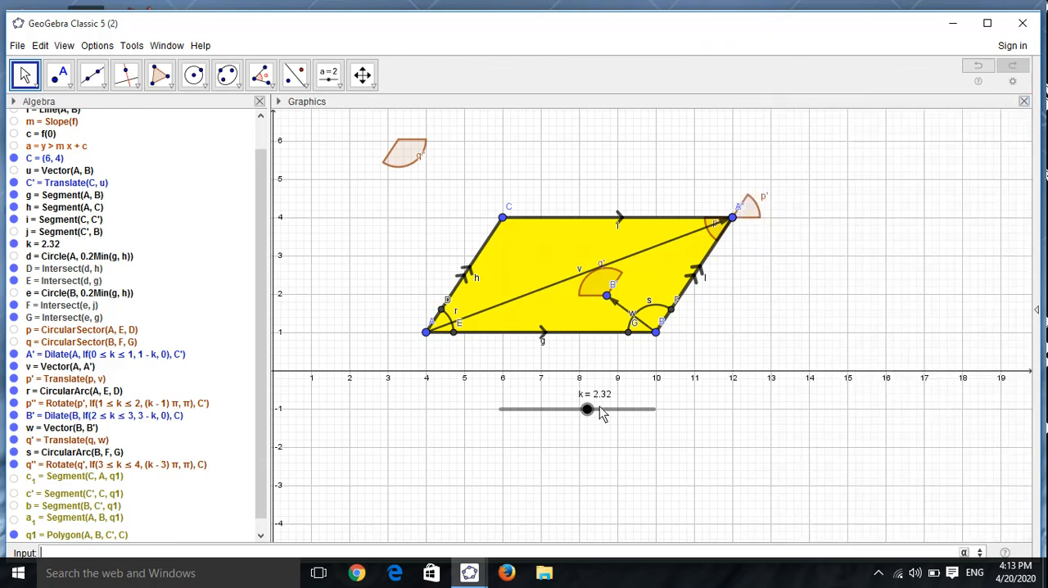
Step: Set slider k to 1.82, and try marking all objects as auxiliary
drag(597, 411, 568, 412)
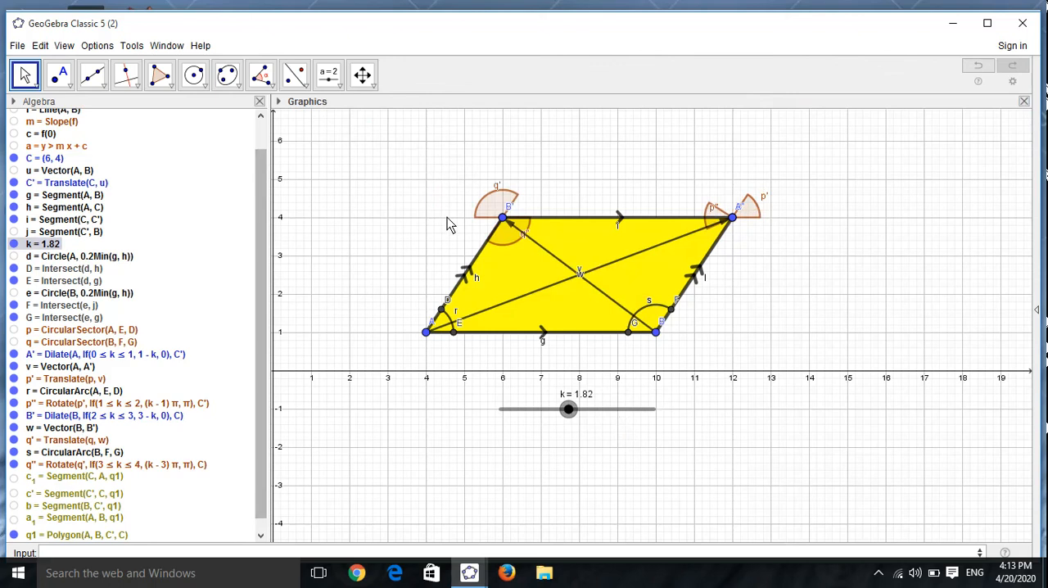
key(ctrl+a)
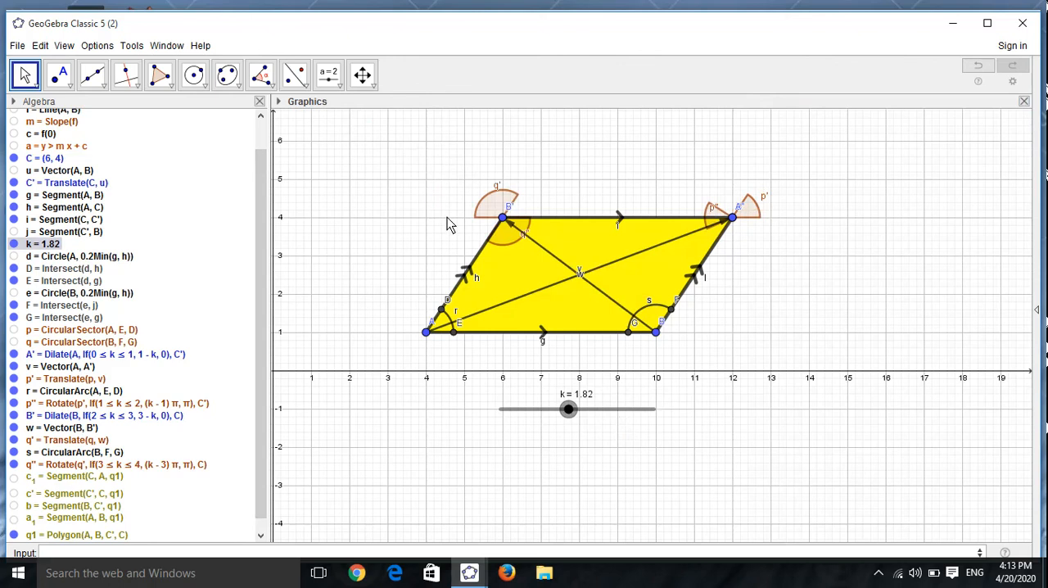
right_click(447, 217)
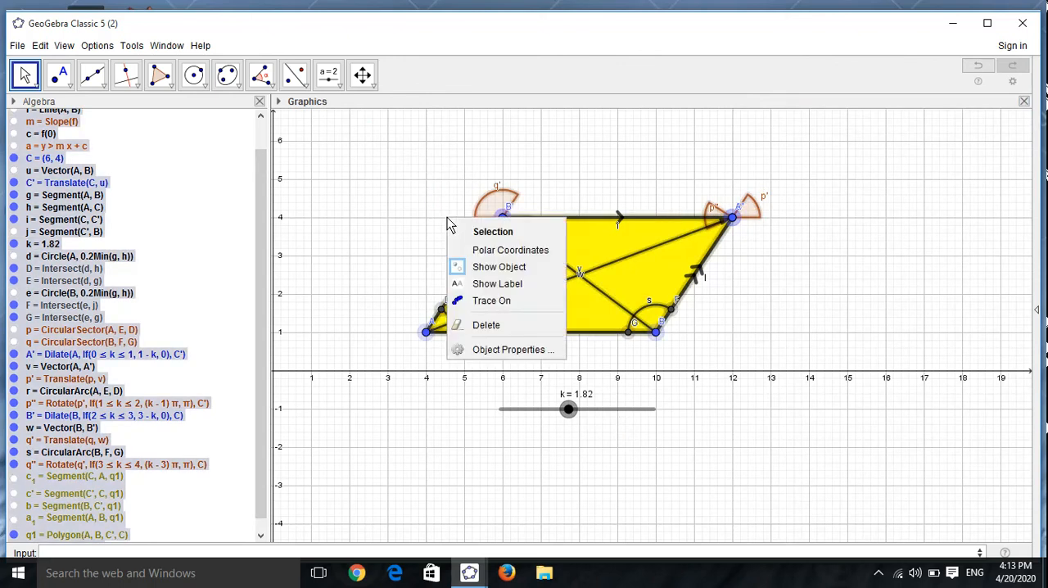
click(518, 352)
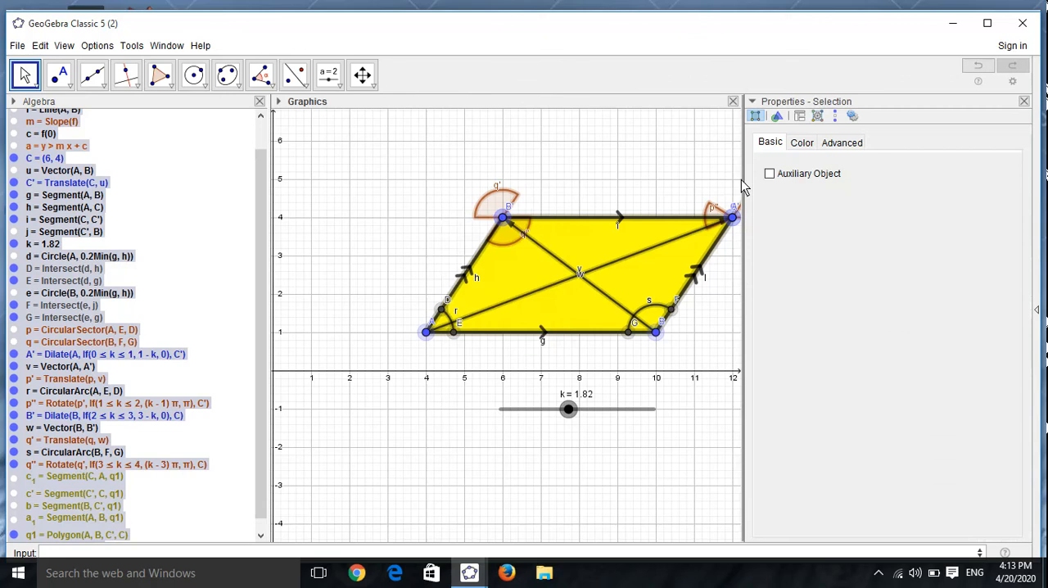
click(771, 174)
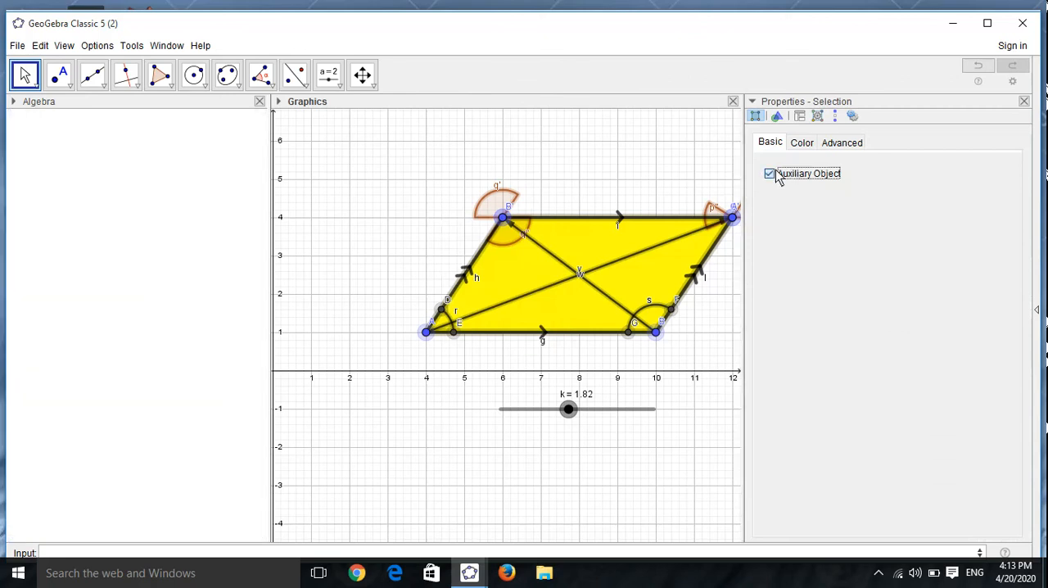
click(777, 178)
click(801, 144)
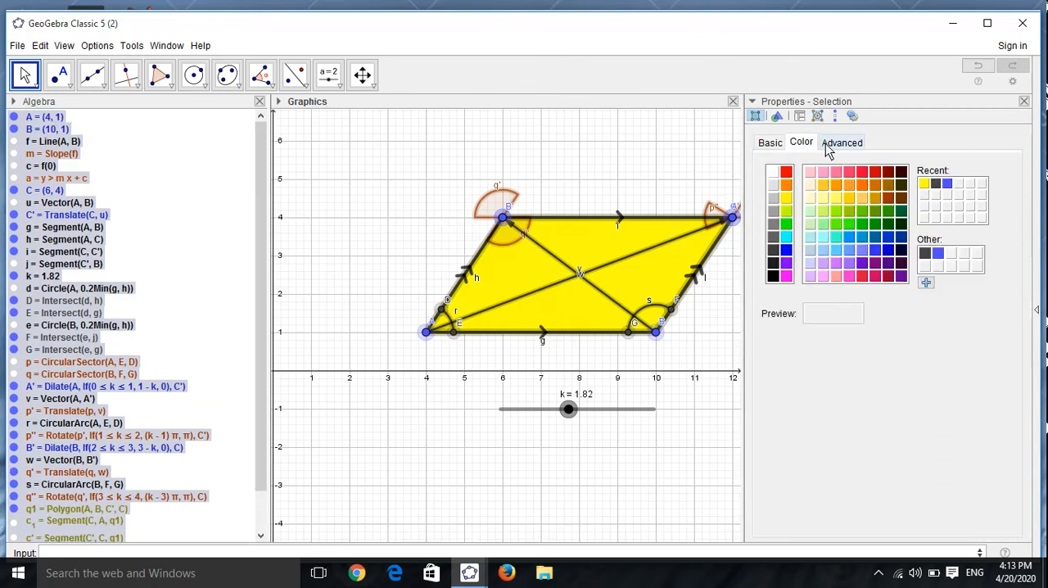
click(835, 145)
click(1023, 101)
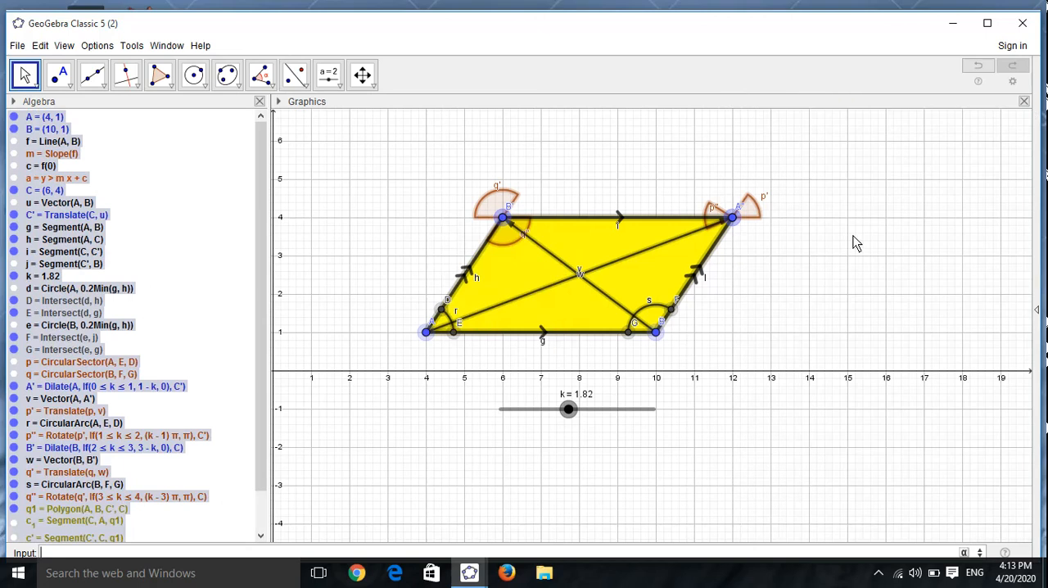
click(846, 275)
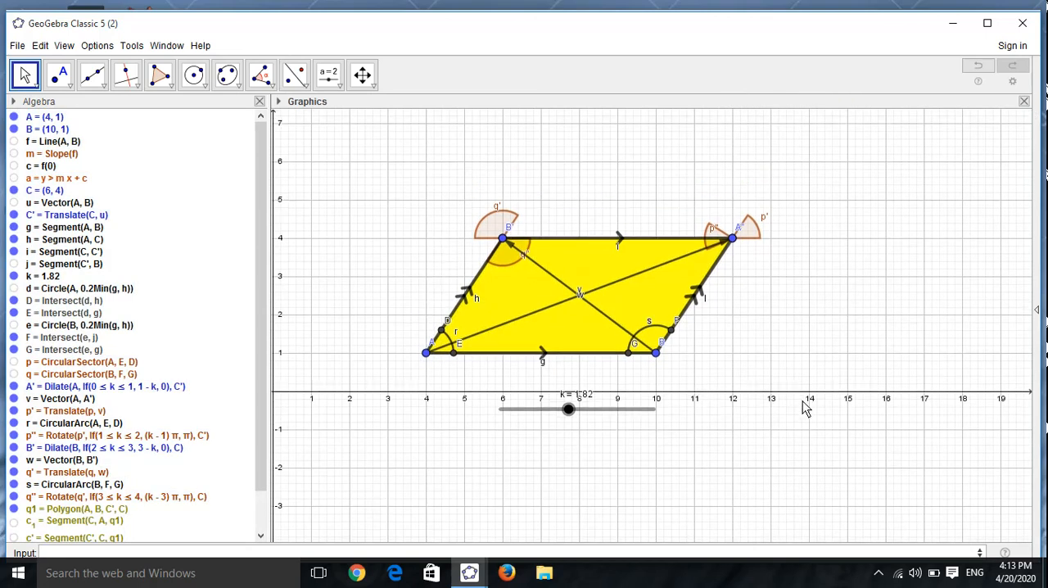
Step: Set slider k to 0.76 and hide vector w from B to B'
click(496, 207)
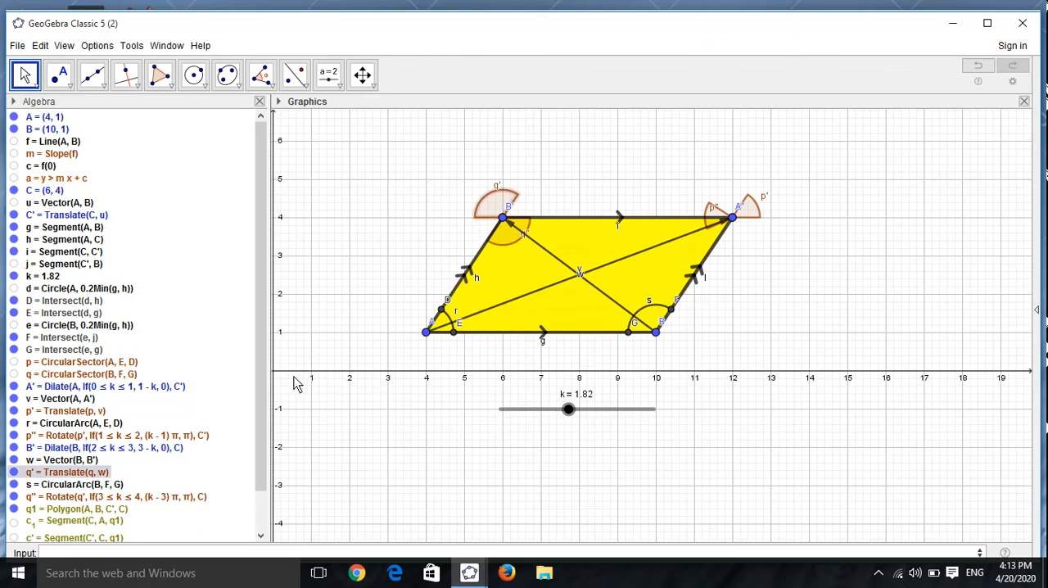
scroll(260, 445, down, 2)
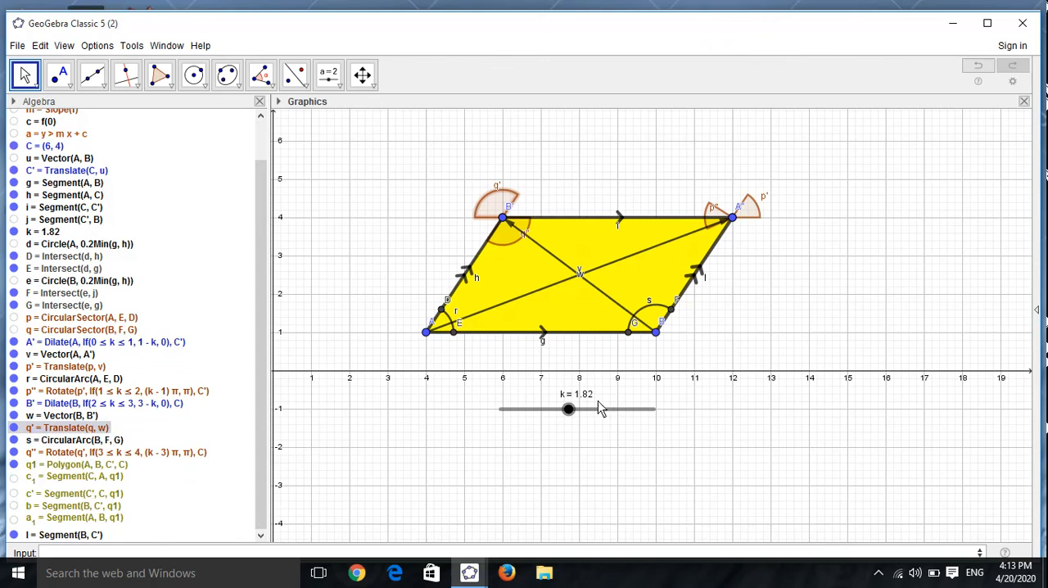
drag(570, 411, 530, 419)
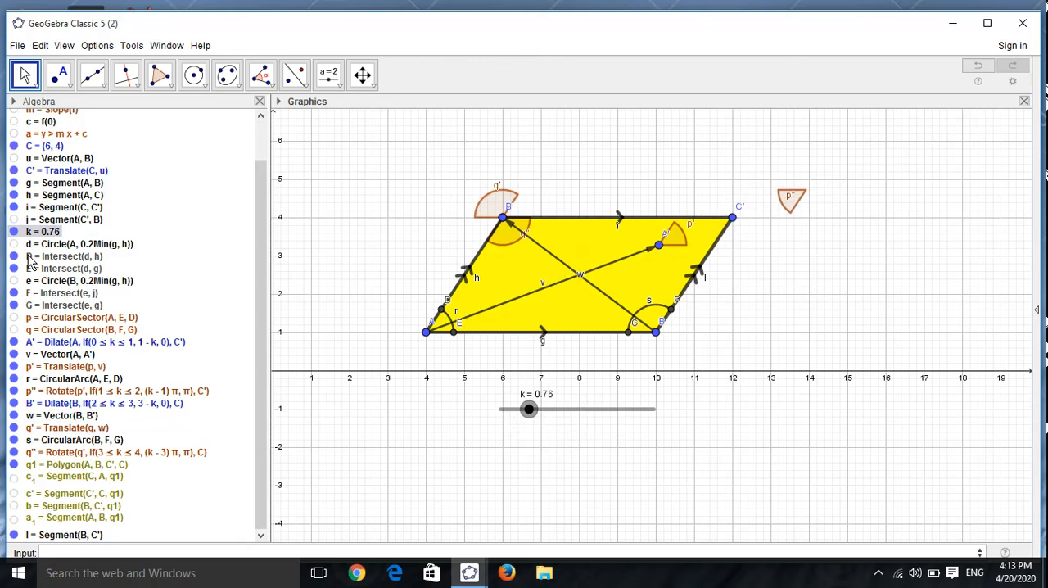
click(14, 416)
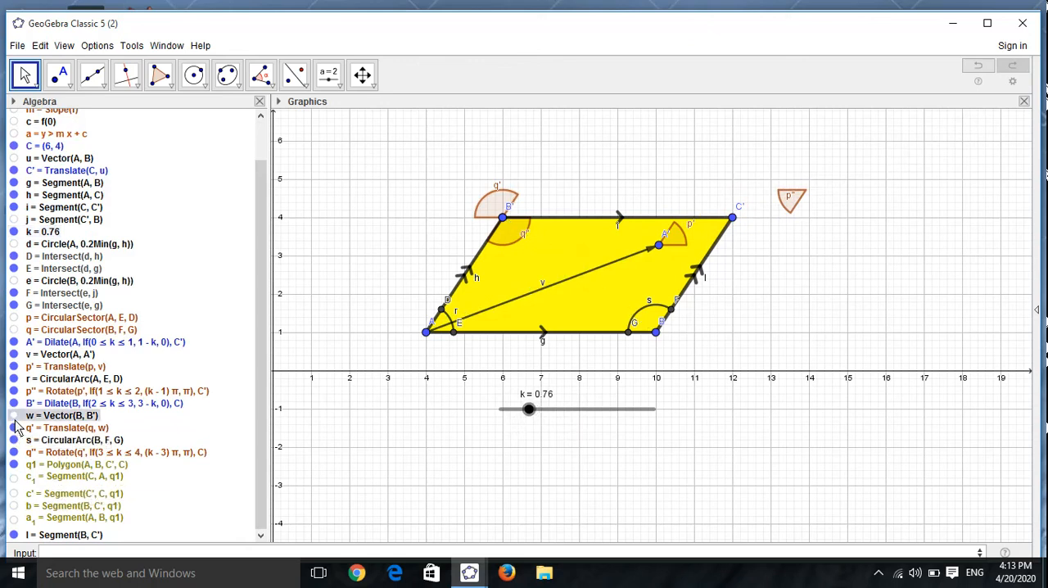
Step: Hide vector v from A to A', and switch the algebra descriptions to Description and finally to Value
click(14, 354)
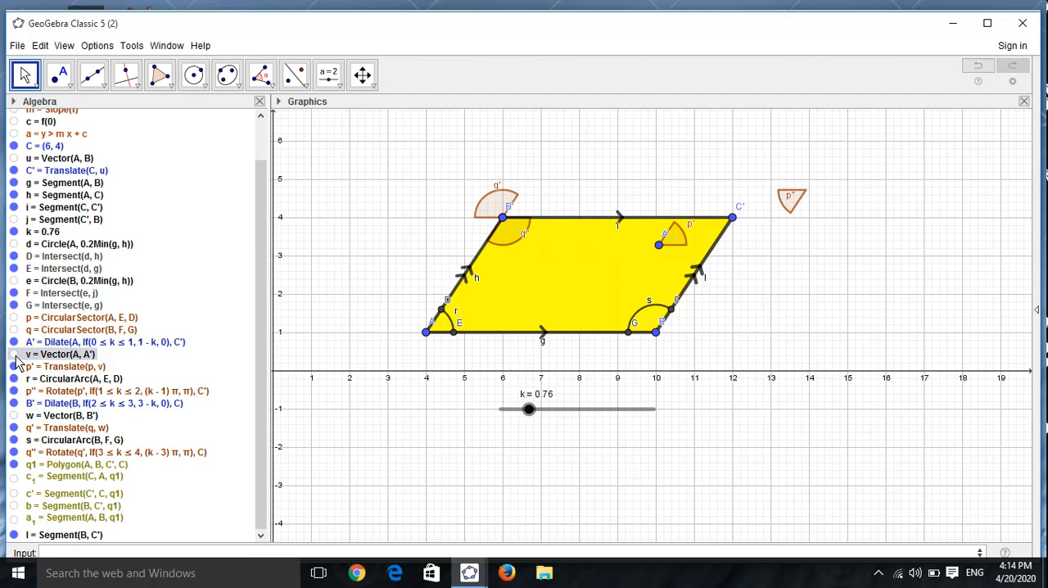
click(14, 102)
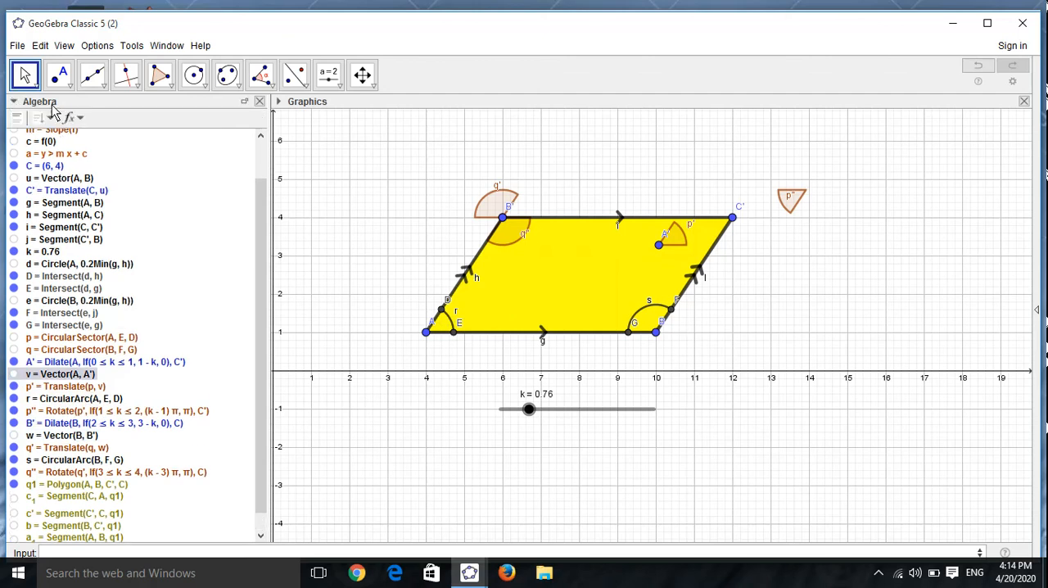
click(72, 118)
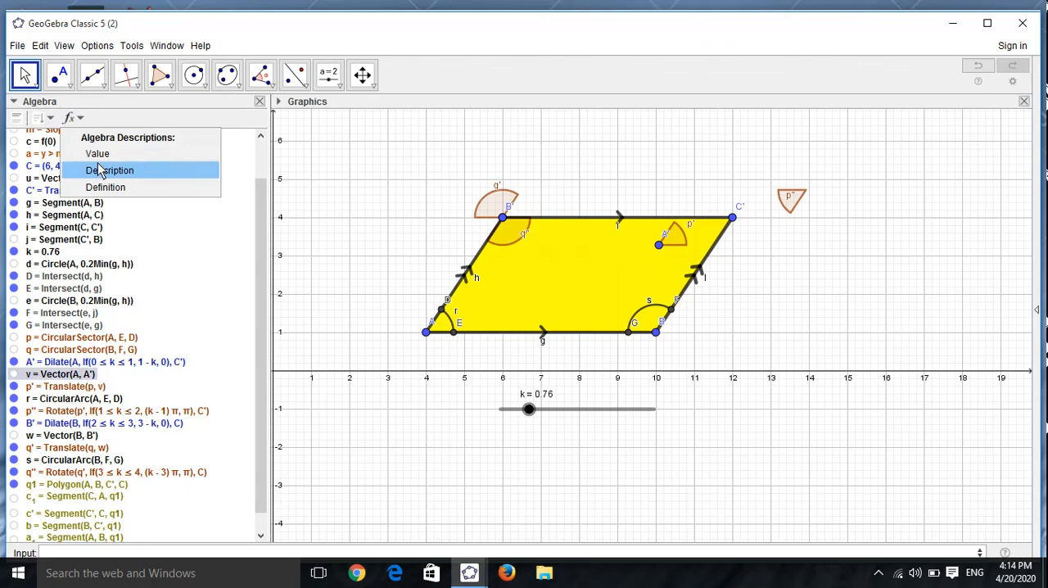
click(99, 170)
click(72, 118)
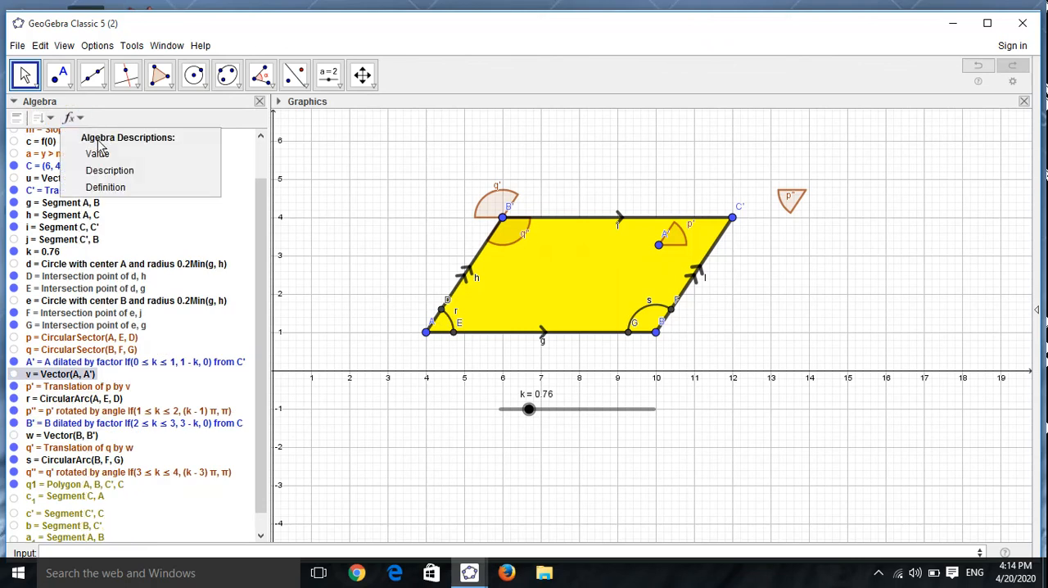
click(102, 154)
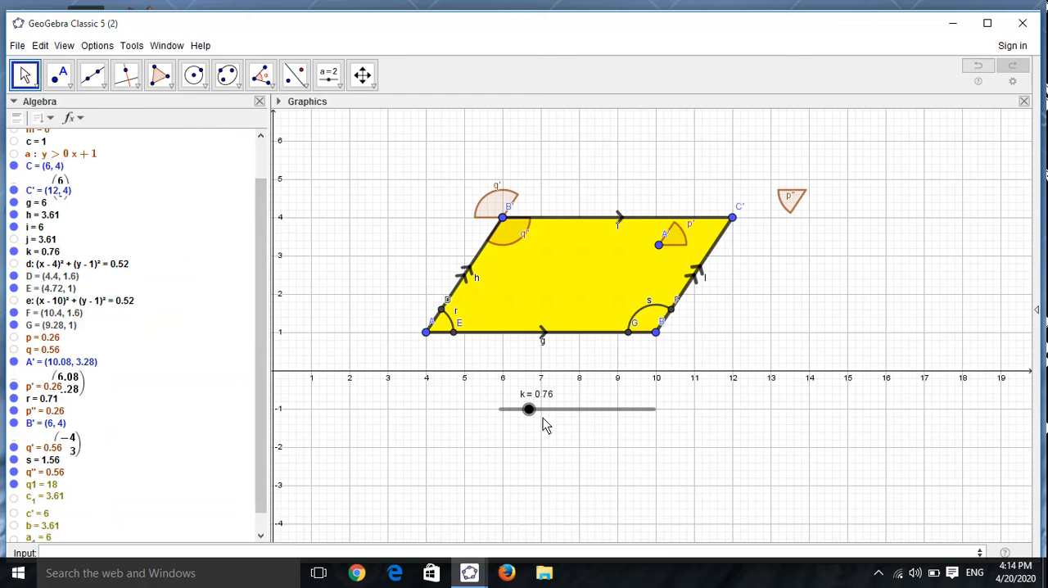
Step: Set slider k to 4.1
drag(529, 411, 553, 422)
drag(569, 418, 657, 431)
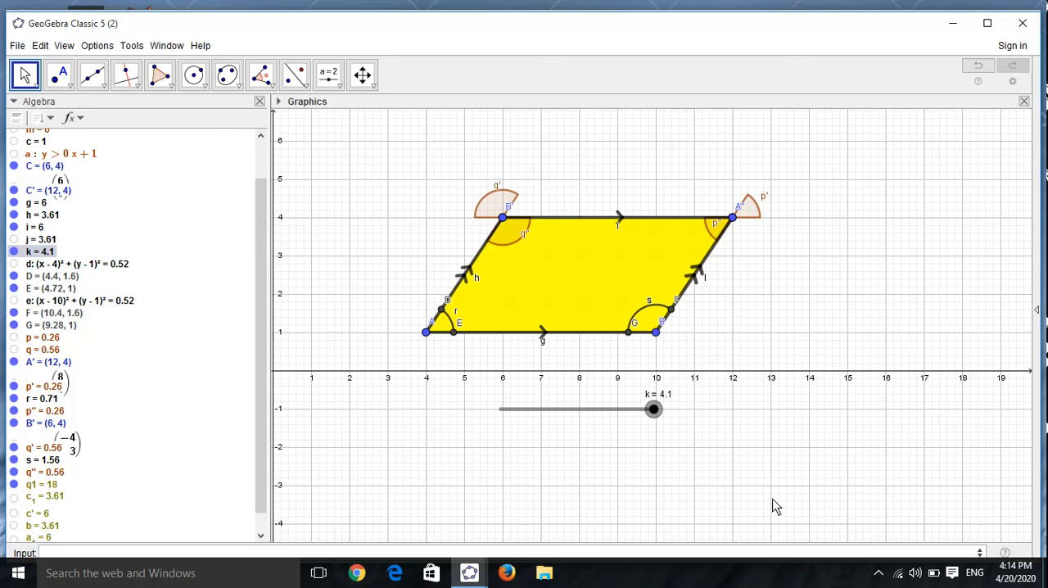
click(879, 574)
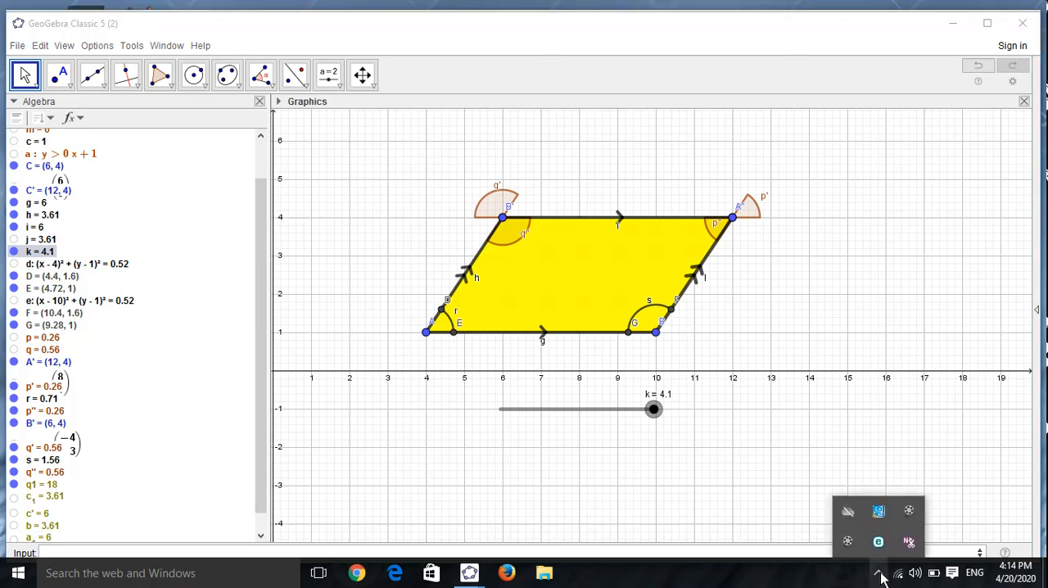
click(848, 542)
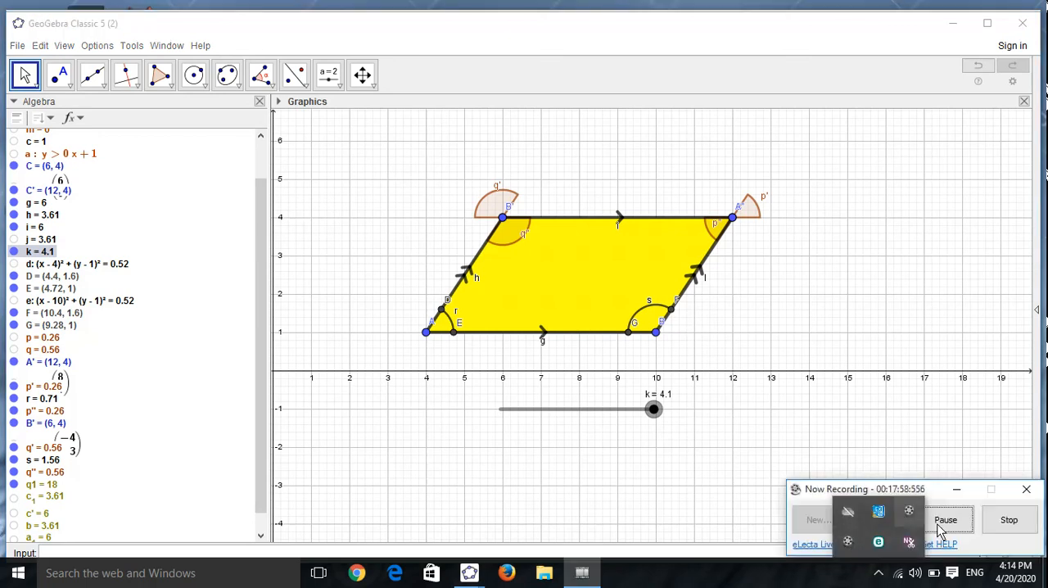
click(945, 520)
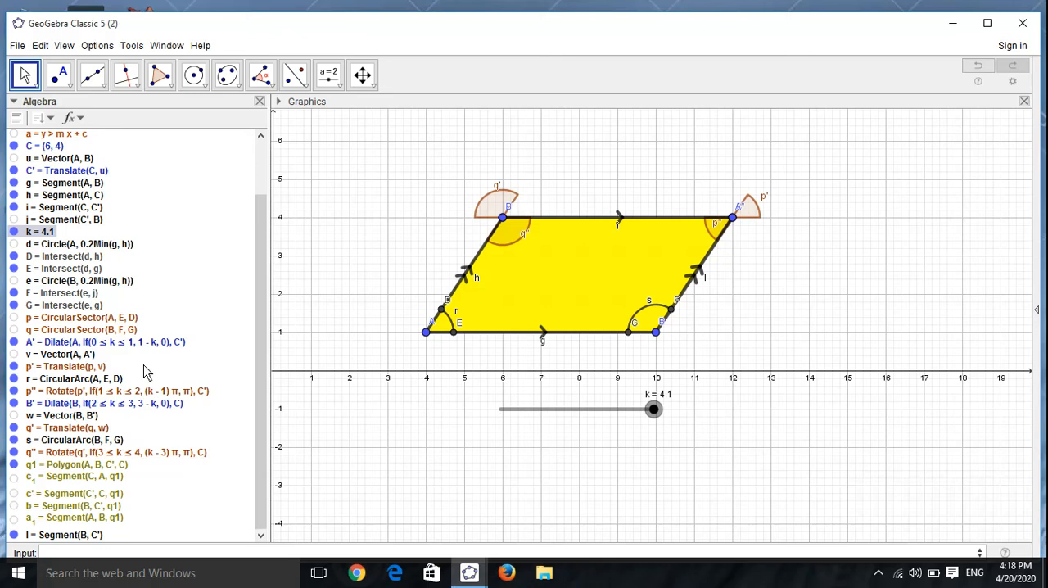
Step: Give sector p' a show condition that keeps k above 0 and below an upper limit, and close its properties
right_click(79, 369)
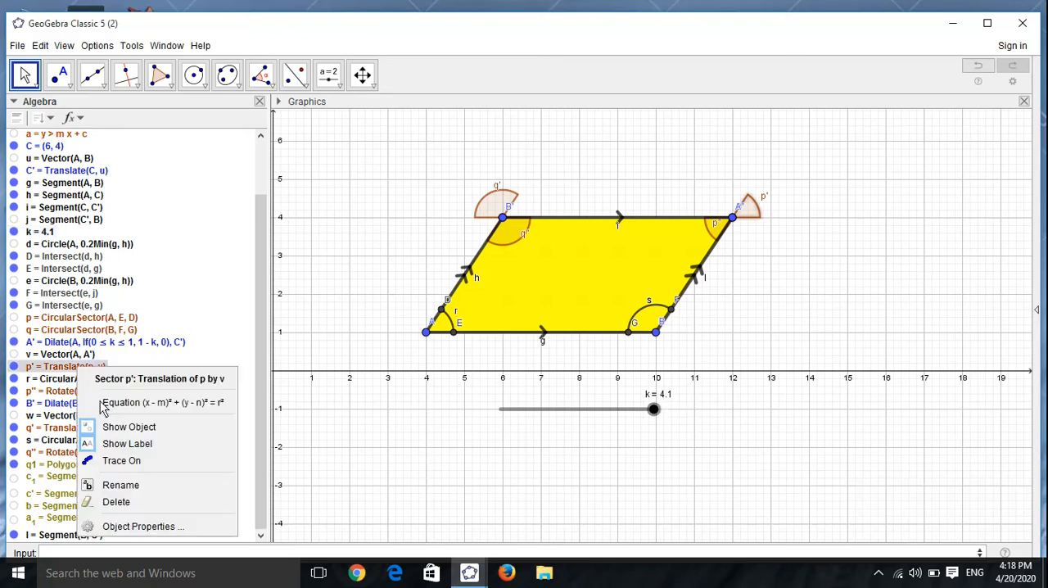
click(169, 527)
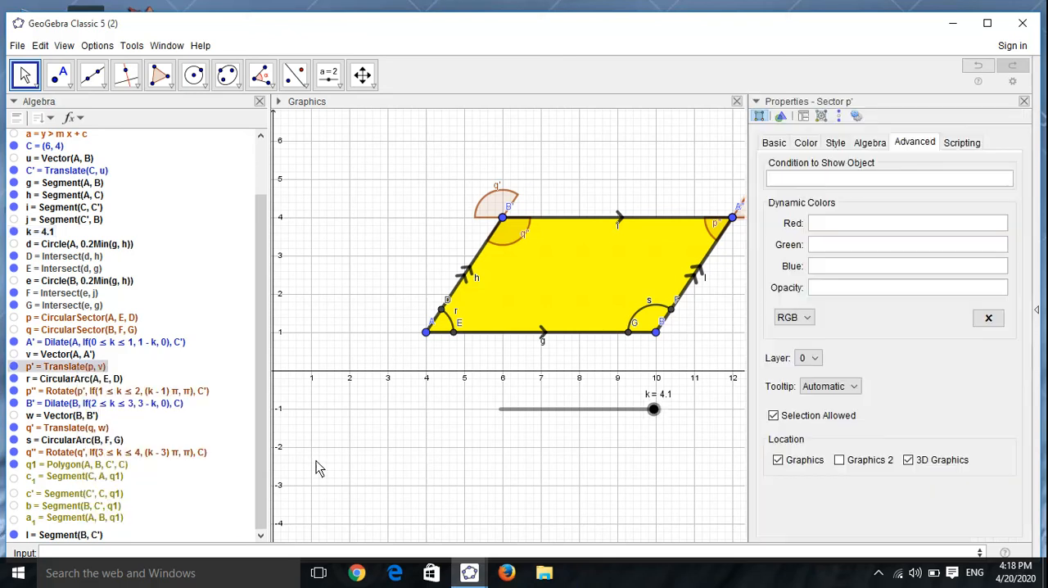
click(821, 180)
text(<)
click(1023, 101)
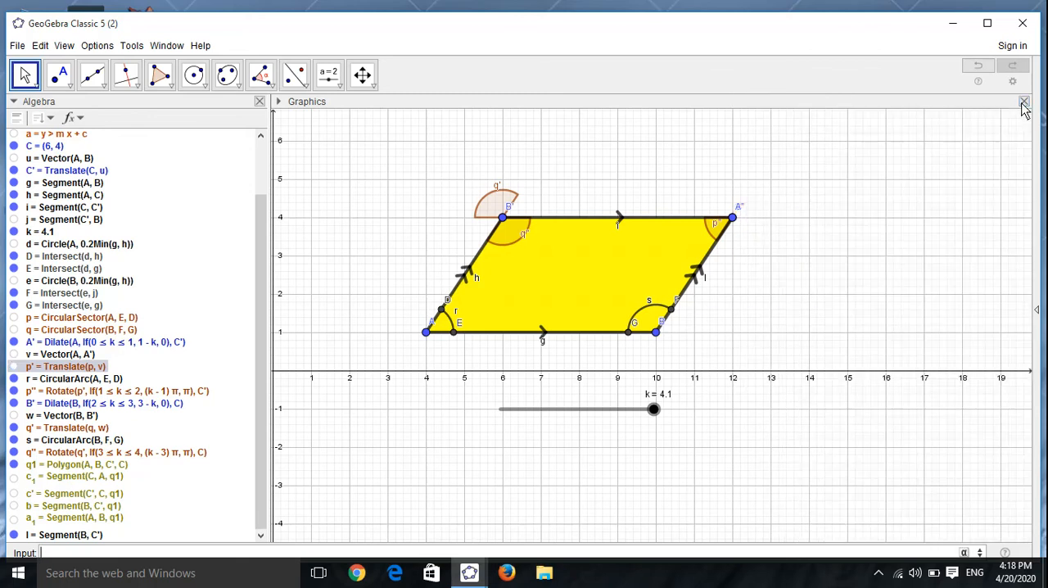
Step: Set the condition to show arc r at vertex A to k>1, and close its properties
right_click(110, 380)
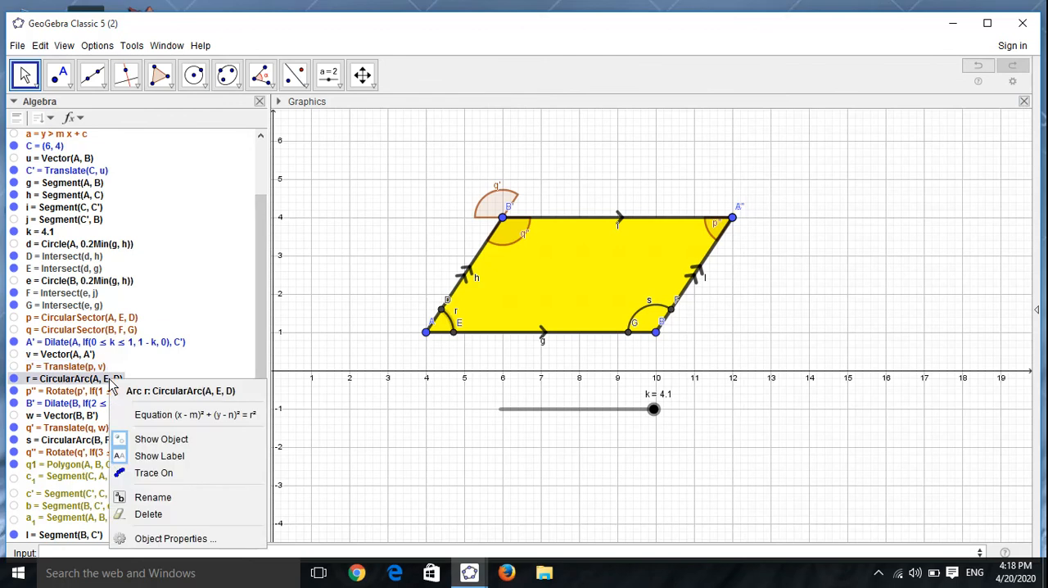
click(188, 540)
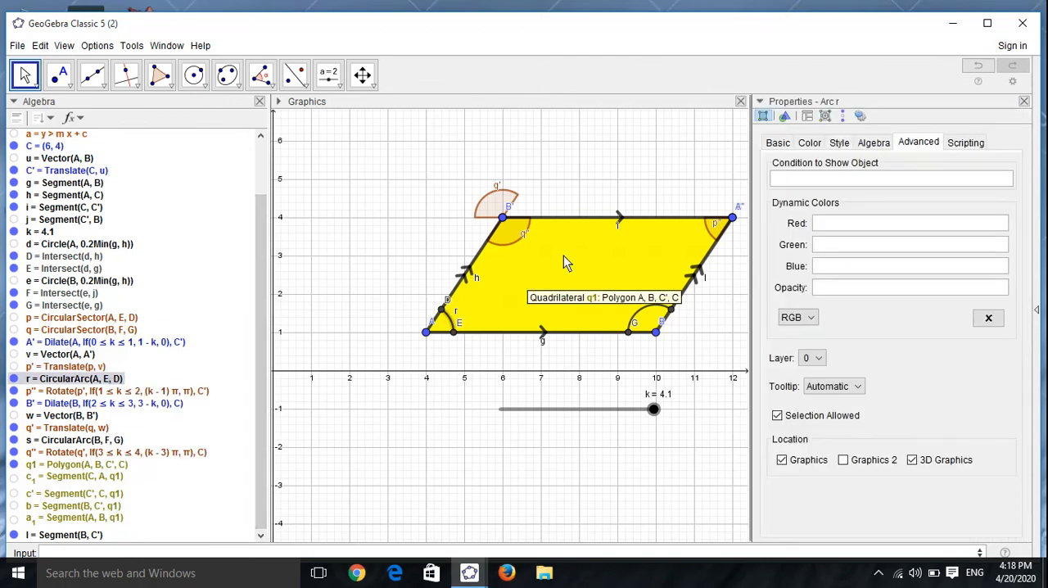
click(784, 185)
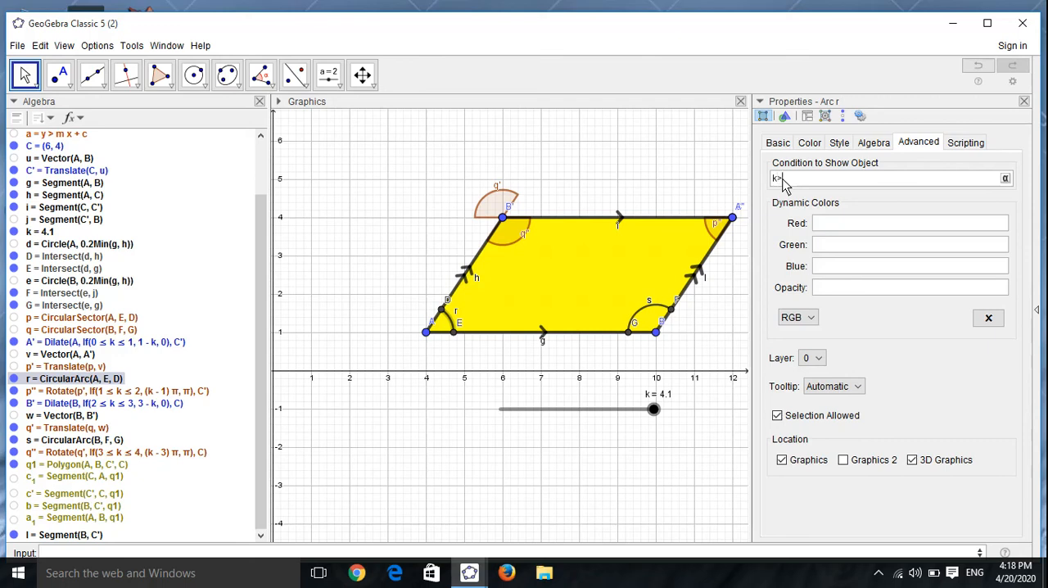
click(1024, 101)
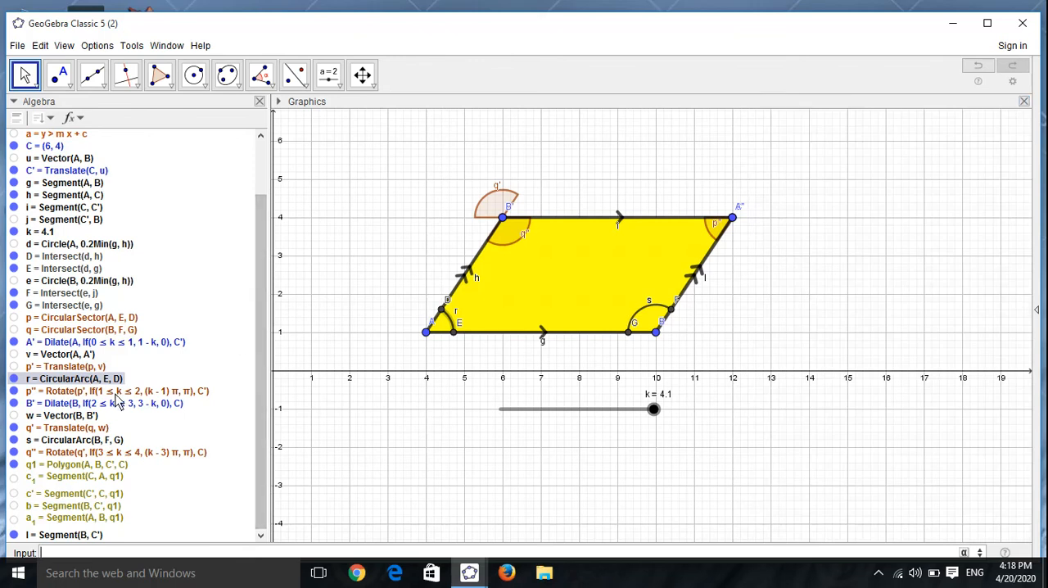
Step: Set the condition to show the translated sector q' to 3>=k>2, and close its properties
click(83, 428)
right_click(82, 427)
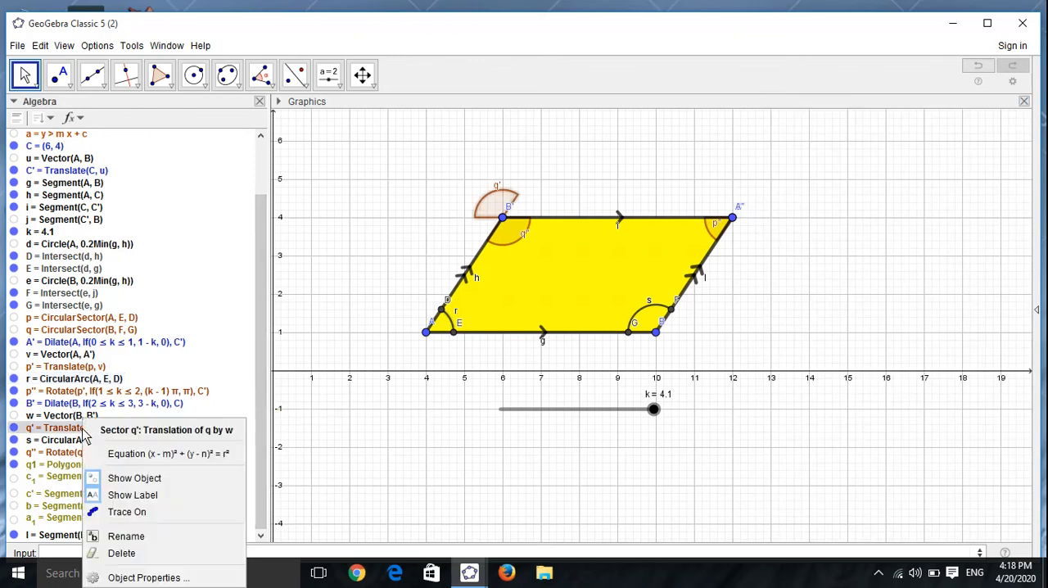
click(165, 579)
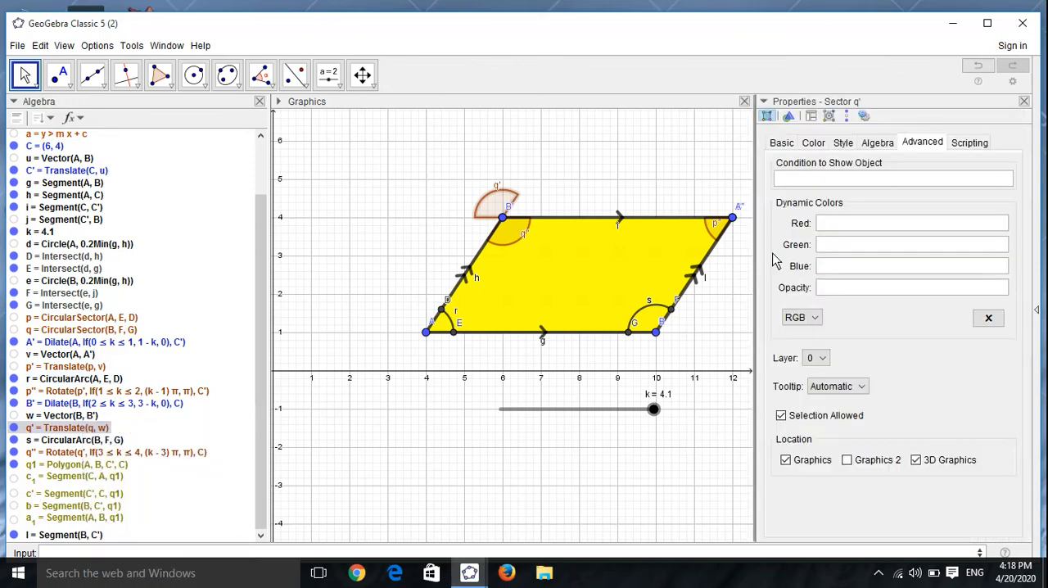
click(838, 174)
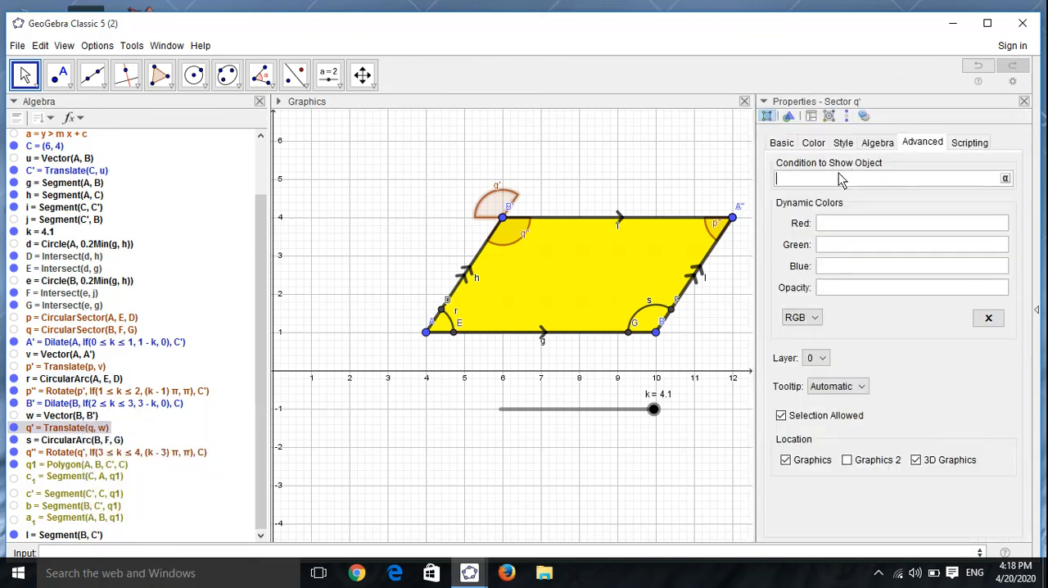
text(3>=k>2)
click(1024, 101)
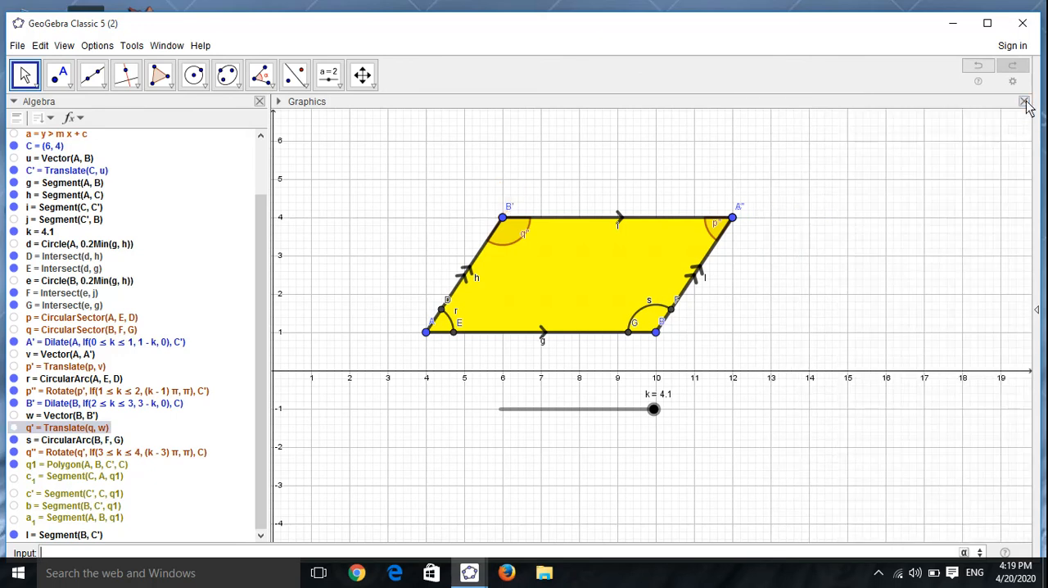
Step: Set the condition to show arc s at vertex B to k>3, and move slider k to 2.23
right_click(81, 442)
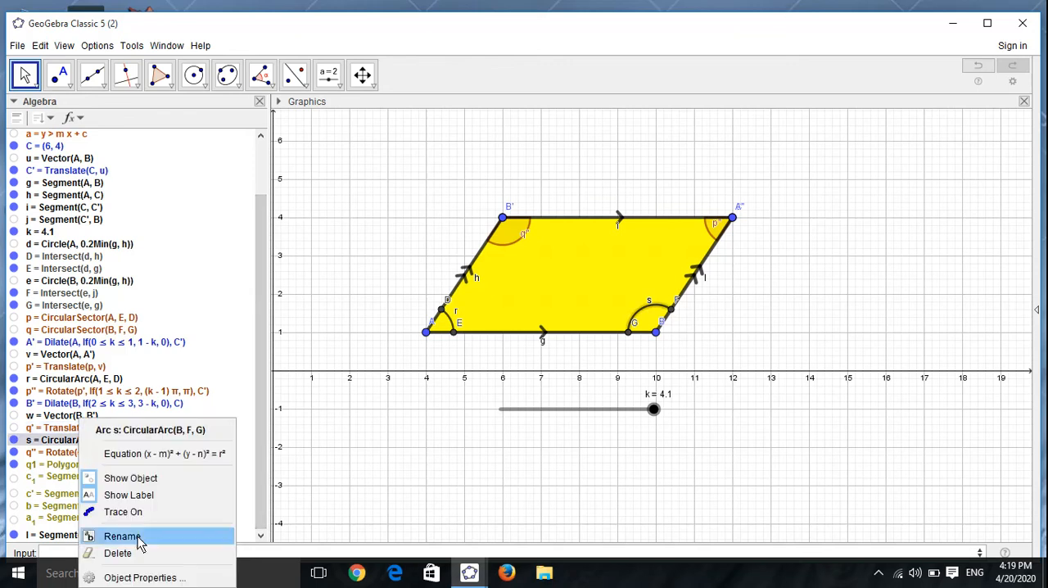
click(146, 578)
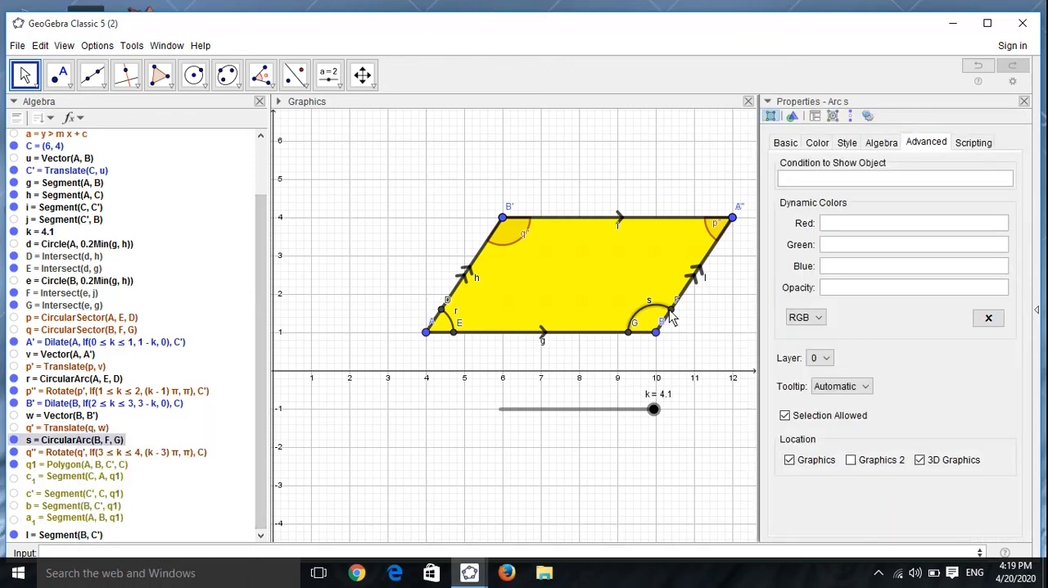
click(807, 185)
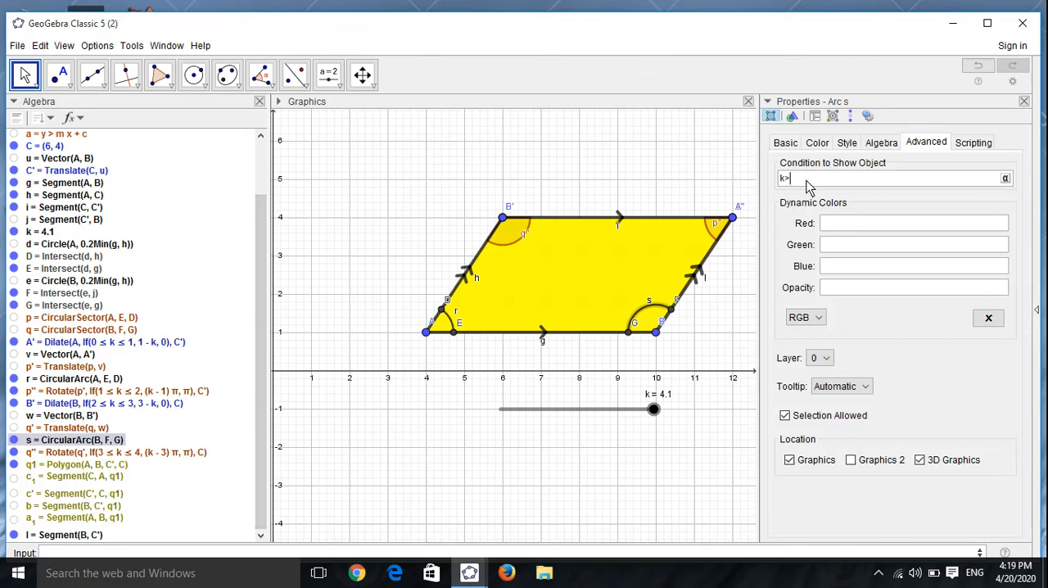
text(k>3)
key(Return)
click(1023, 101)
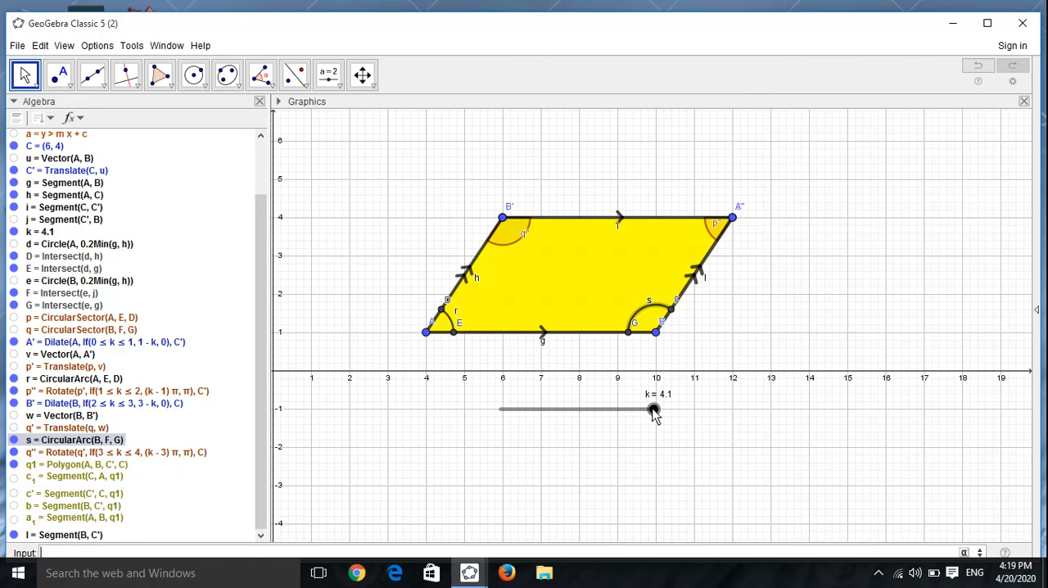
drag(653, 412, 585, 411)
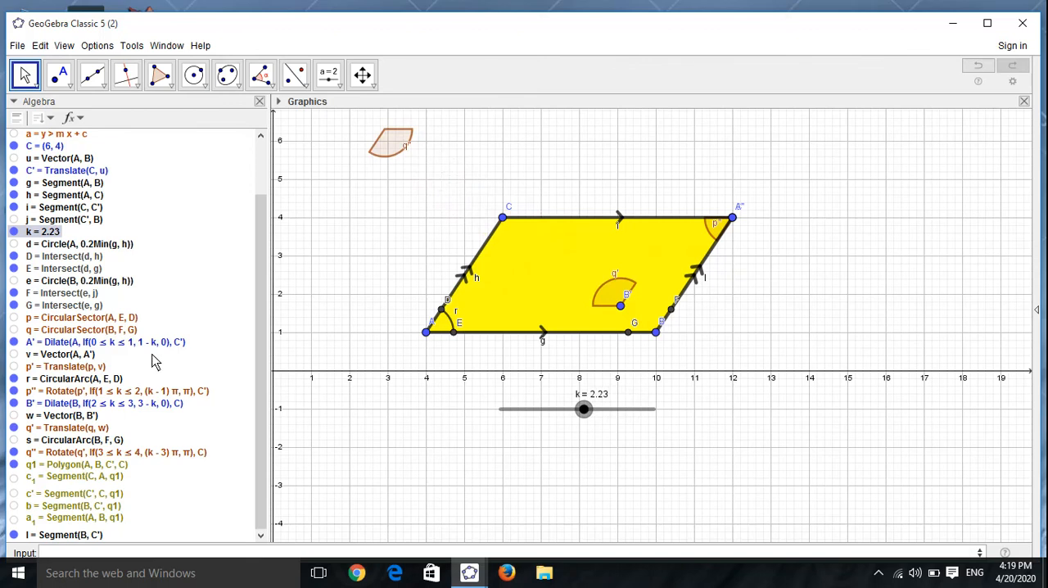
Step: Try k<3 as the condition to show arc s, and move slider k to 2.46
click(55, 442)
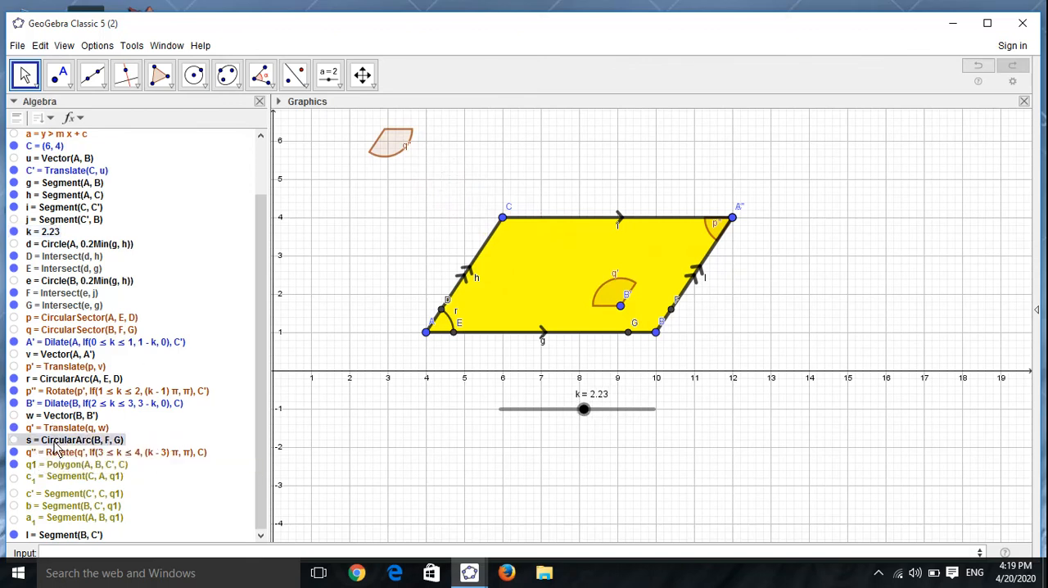
right_click(54, 450)
click(121, 575)
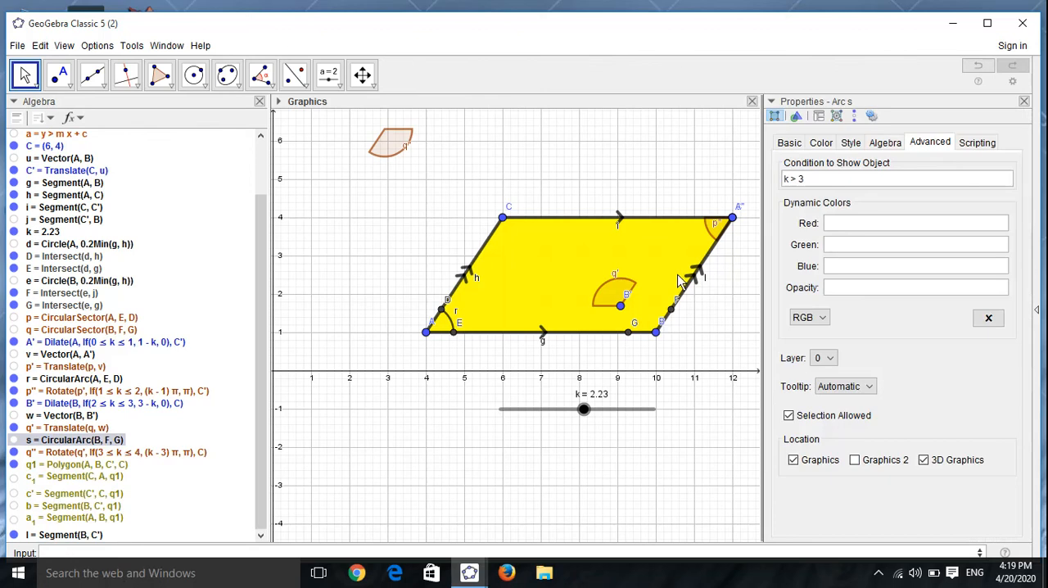
click(816, 182)
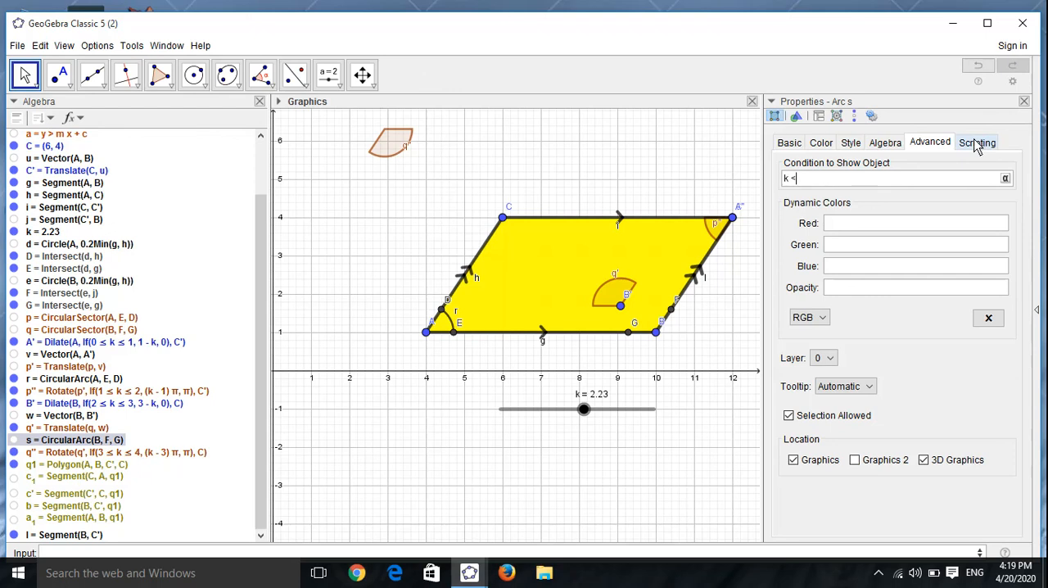
click(1023, 101)
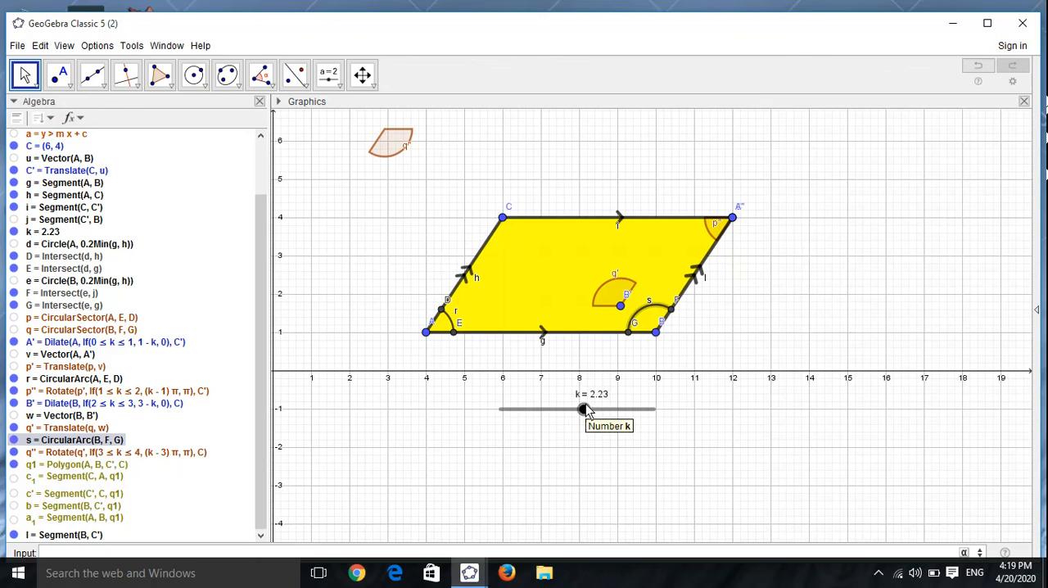
mouse_move(584, 409)
mouse_down()
mouse_move(651, 412)
mouse_move(592, 409)
mouse_up()
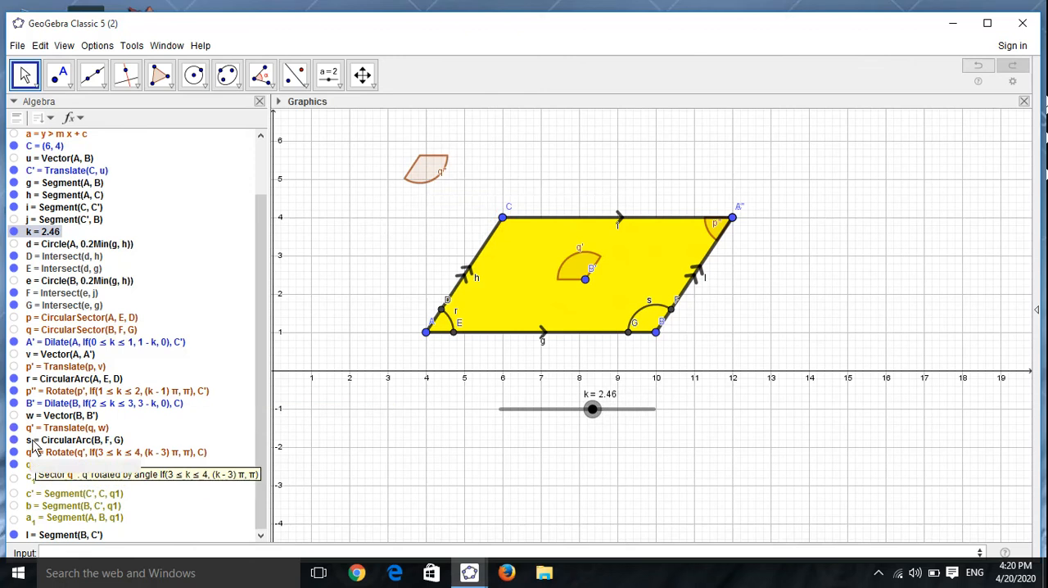
click(878, 573)
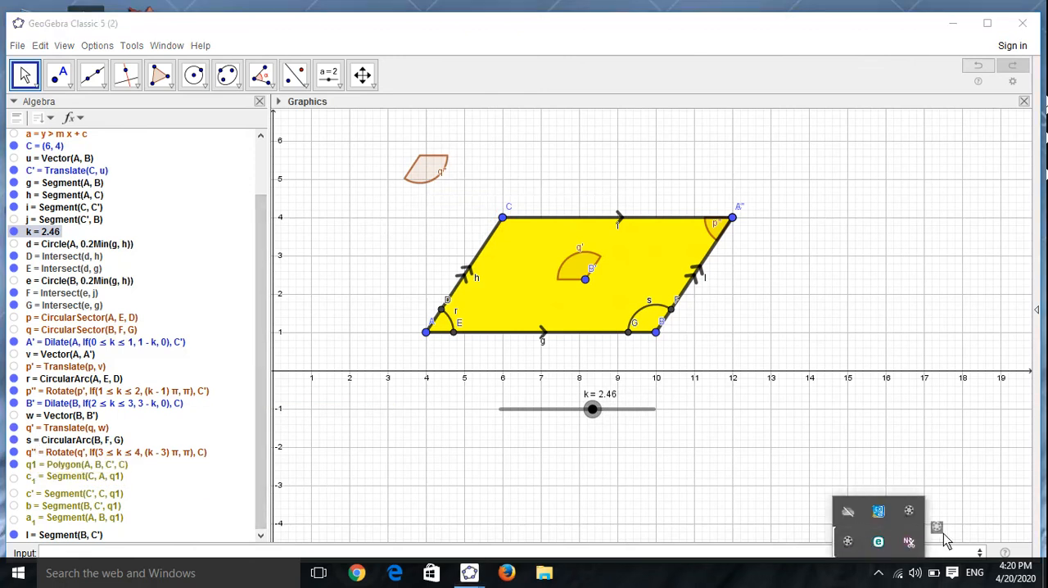
click(848, 541)
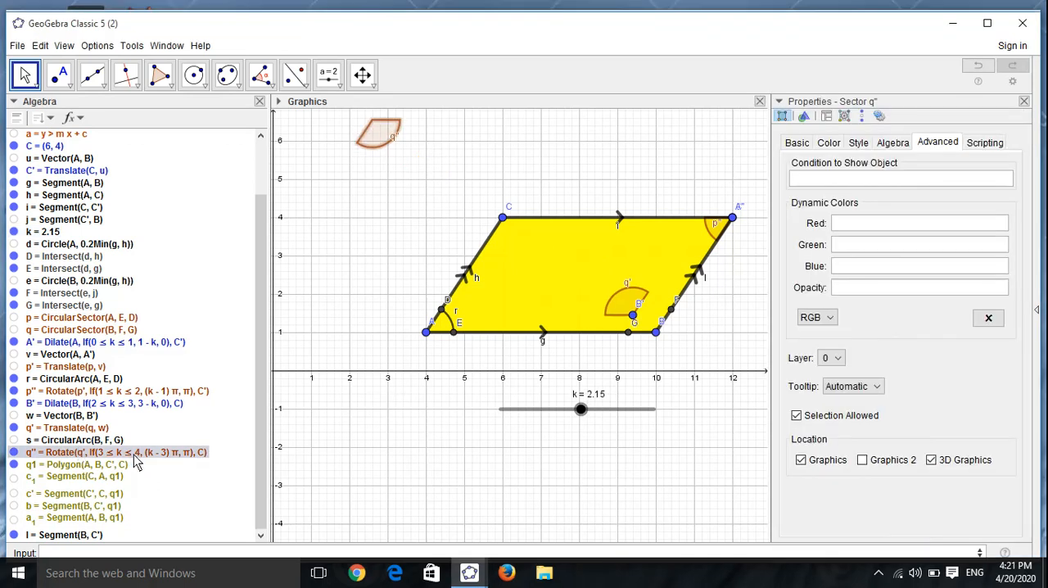
Step: Set the condition to show the rotated sector q'' to k>3
click(808, 181)
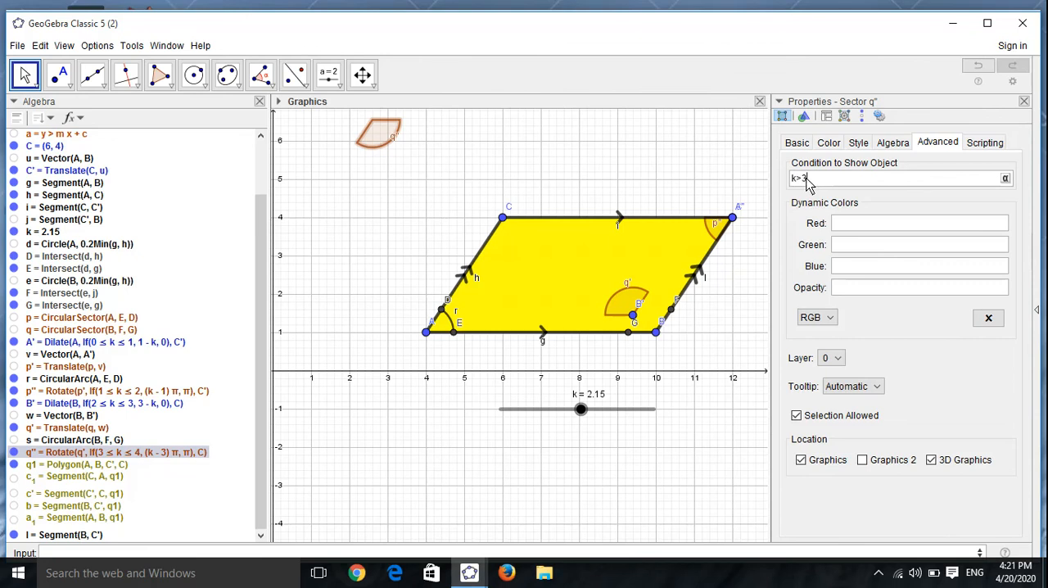
click(692, 154)
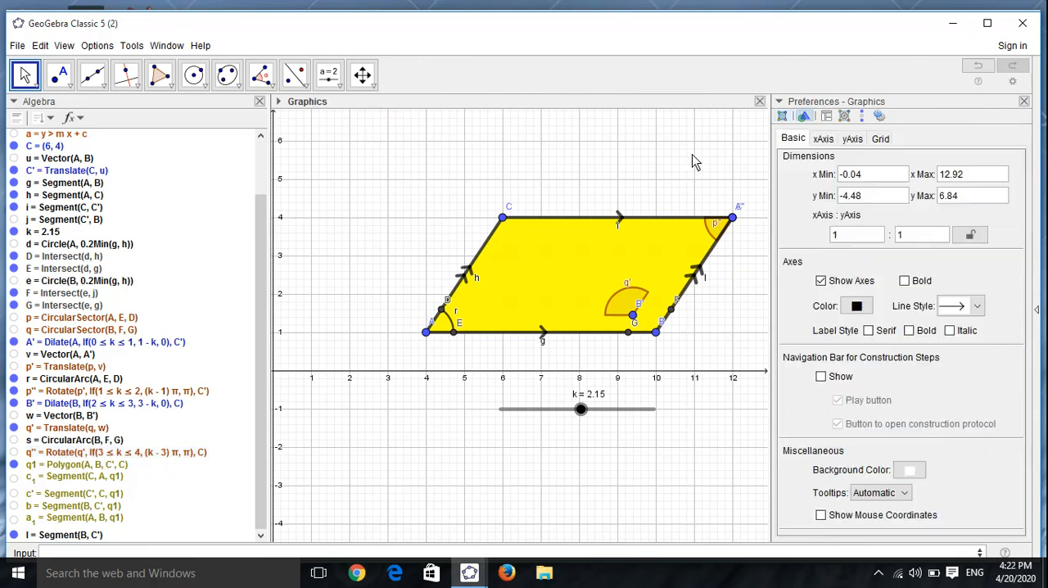
Step: Set the condition to show the rotated sector p'' to k>1, close its properties, and move slider k to 3.03
right_click(79, 394)
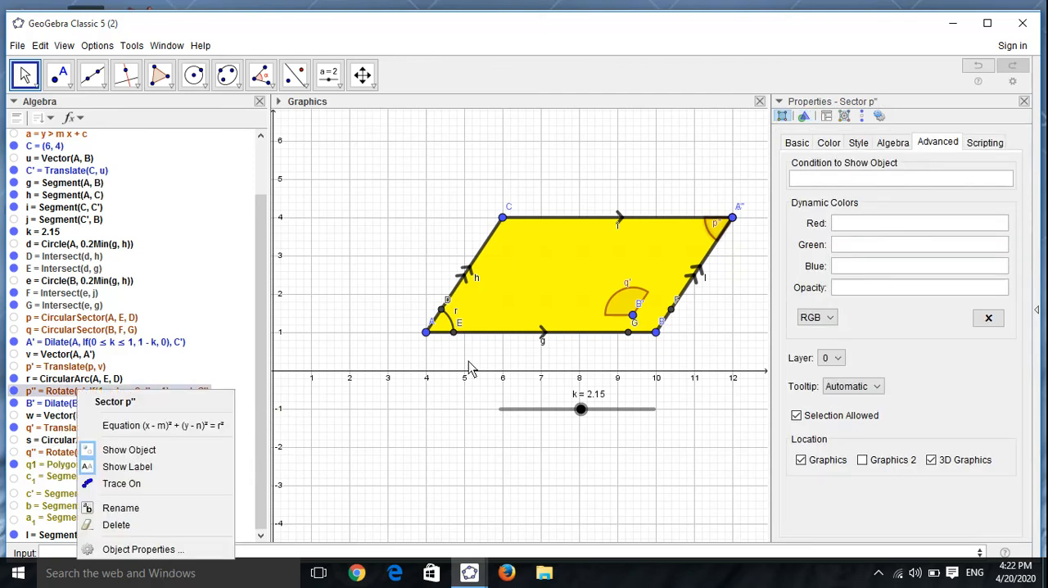
click(821, 185)
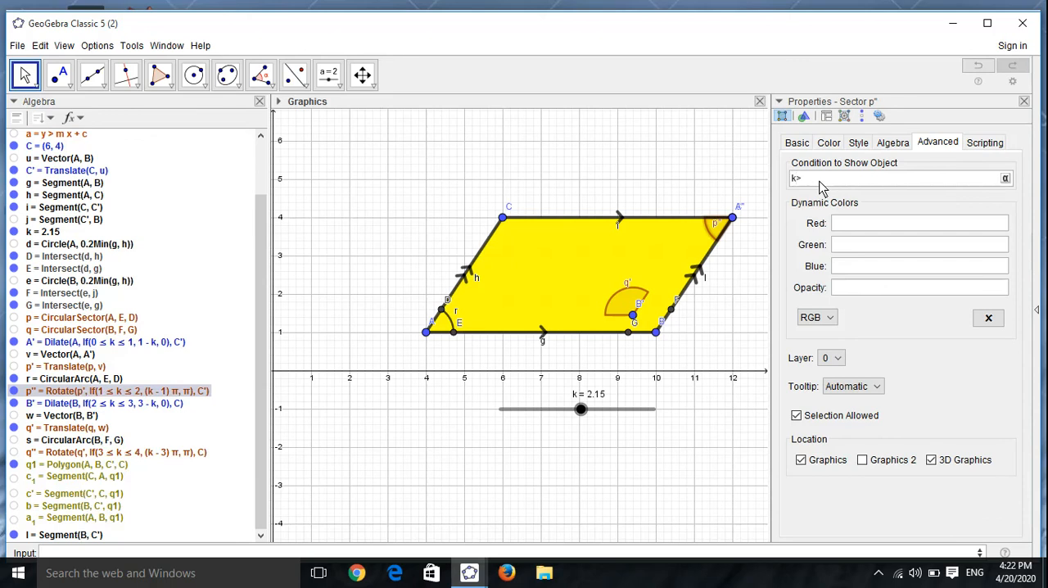
click(1023, 101)
drag(581, 410, 613, 409)
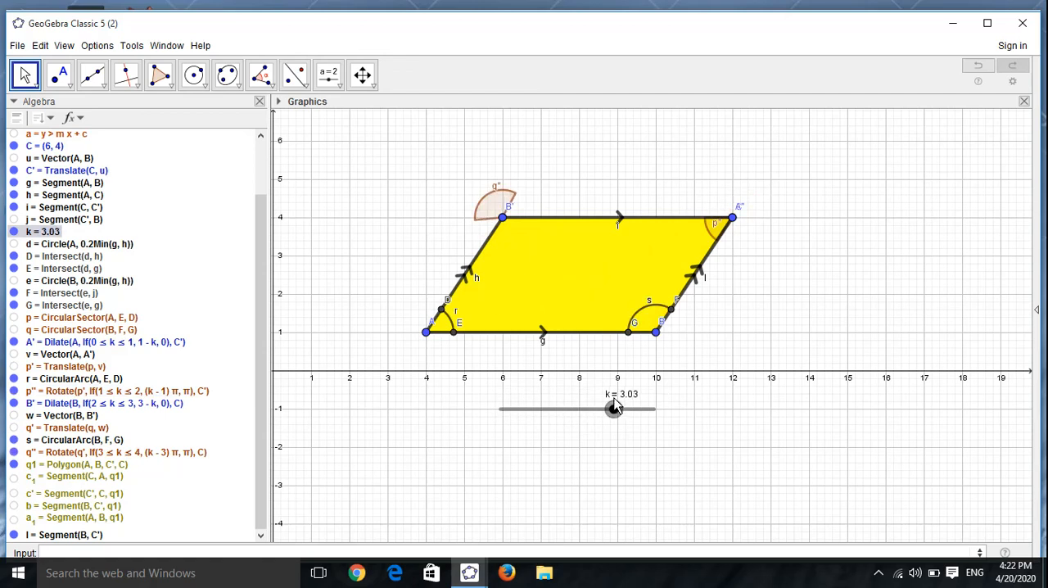
Step: Show the original sectors p and q at vertices A and B, and colour sector p red with about 80% opacity
click(14, 317)
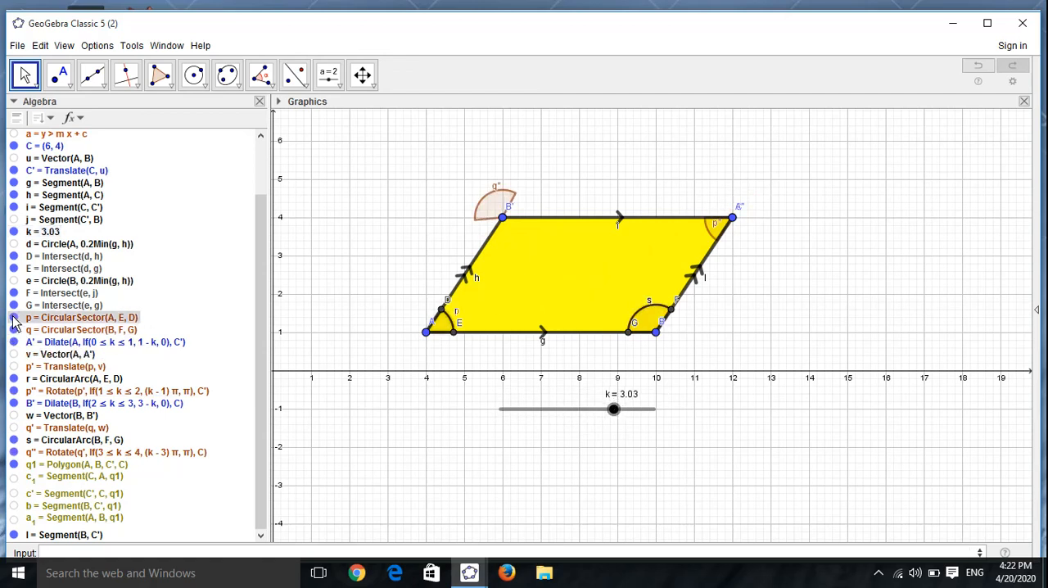
right_click(442, 323)
right_click(114, 325)
click(180, 478)
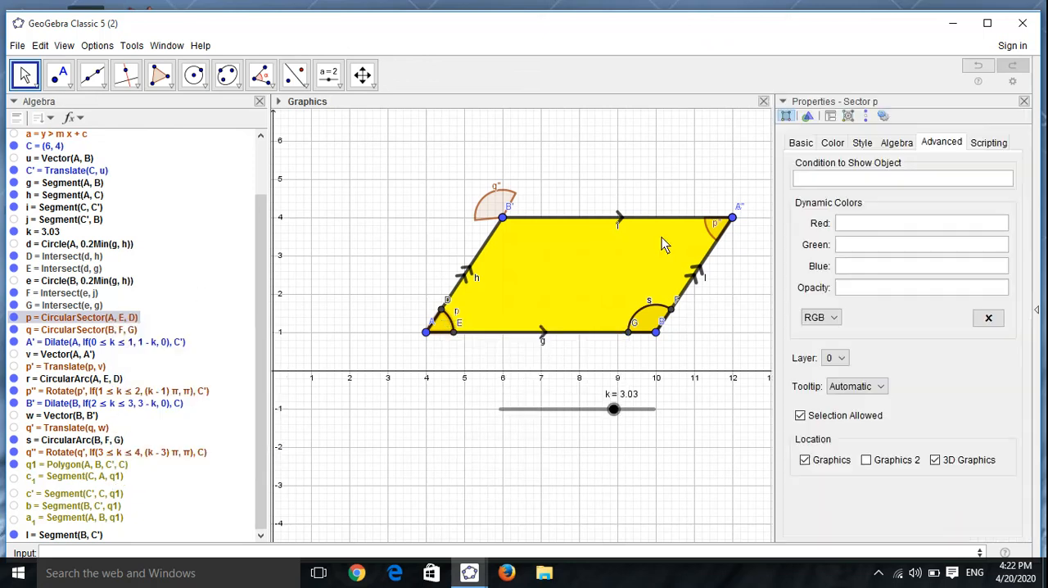
click(864, 144)
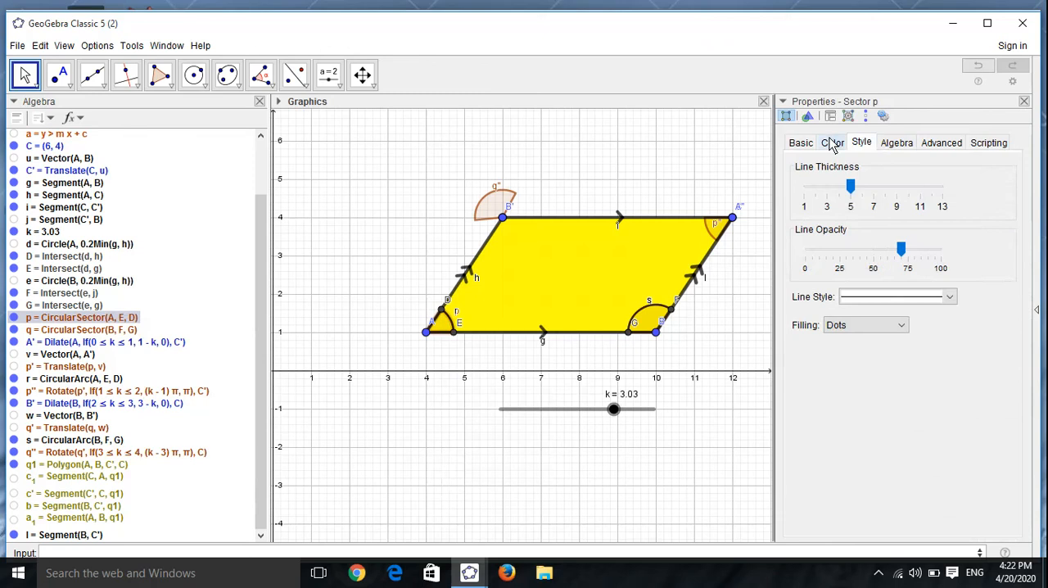
click(832, 146)
click(816, 171)
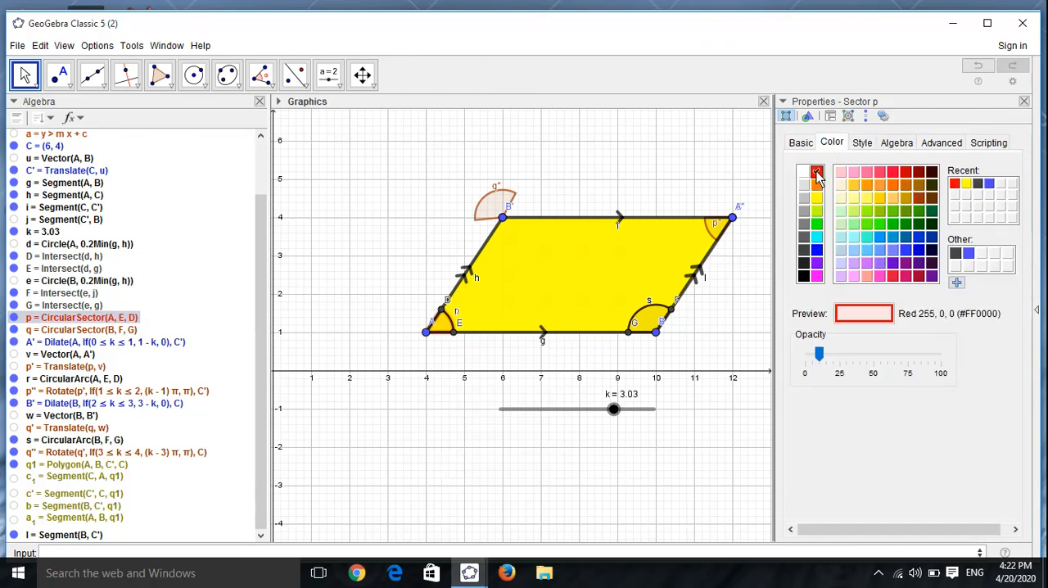
drag(818, 353, 915, 355)
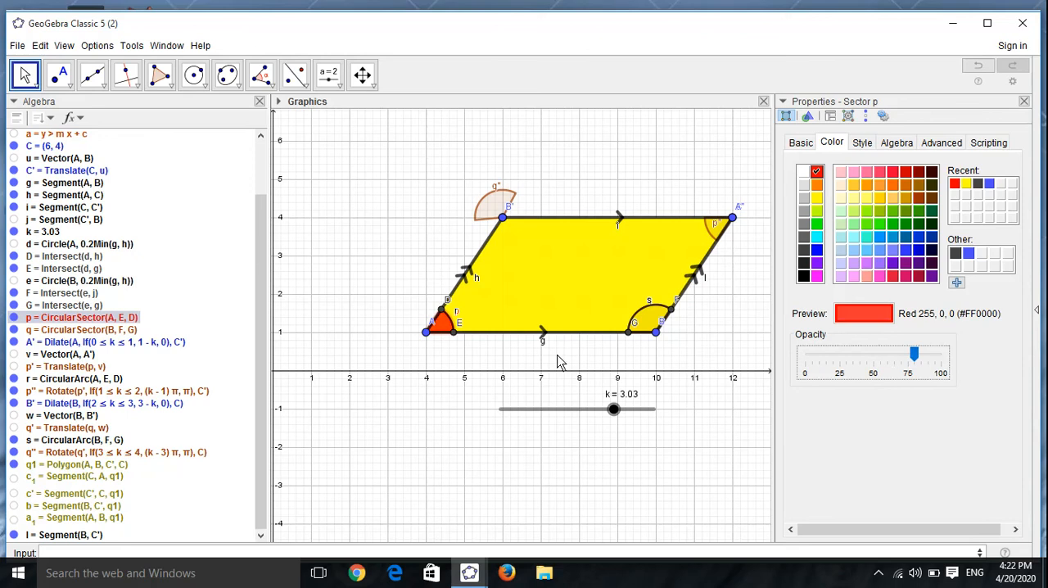
Step: Move slider k to 0.47, colour the translated sector p' red and raise its opacity
drag(615, 410, 518, 411)
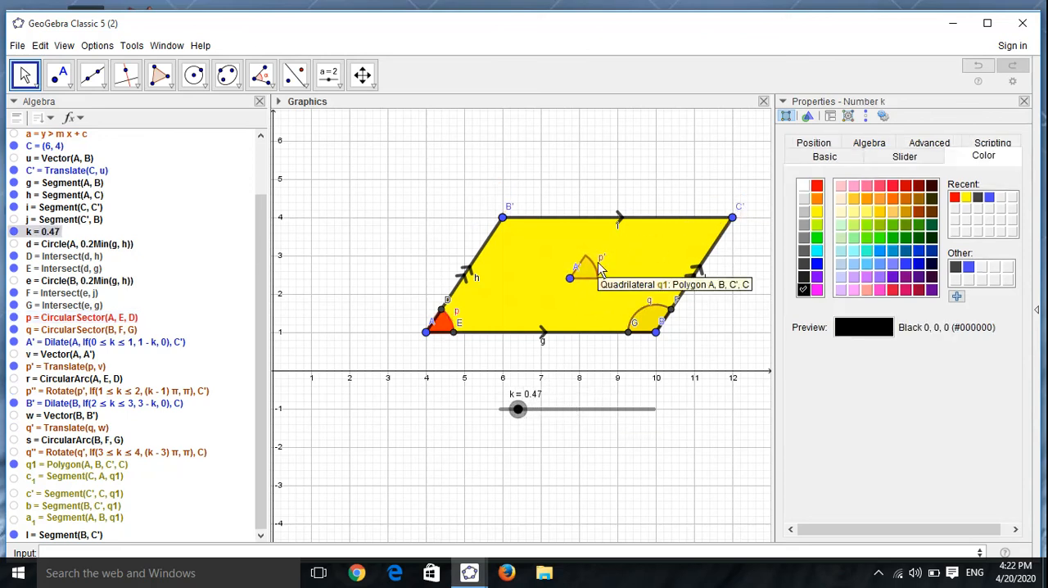
click(590, 270)
click(816, 172)
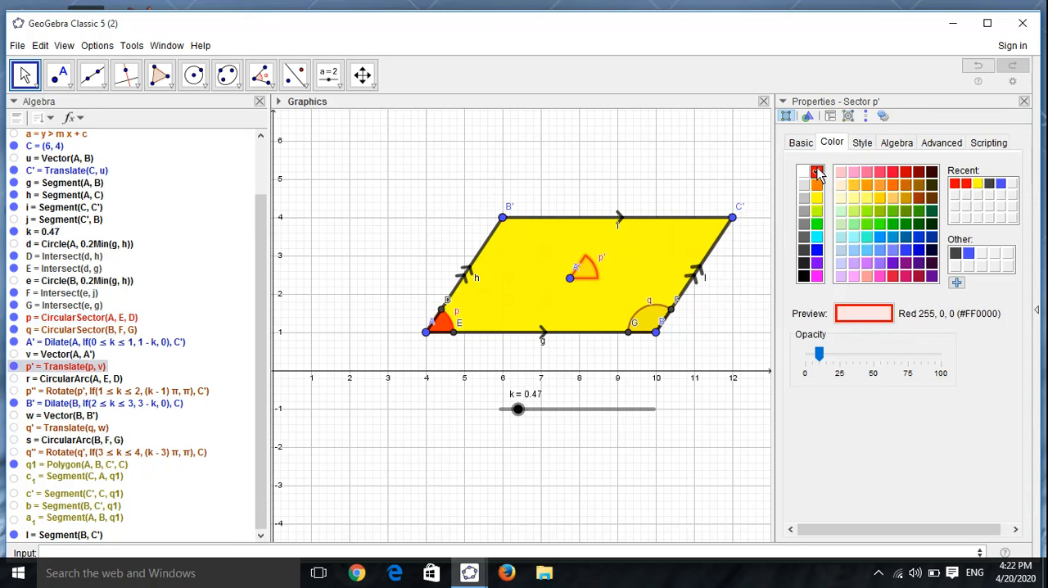
drag(823, 360, 935, 356)
Step: Move slider k to 1.21 and colour the rotated sector p'' red
drag(518, 411, 546, 410)
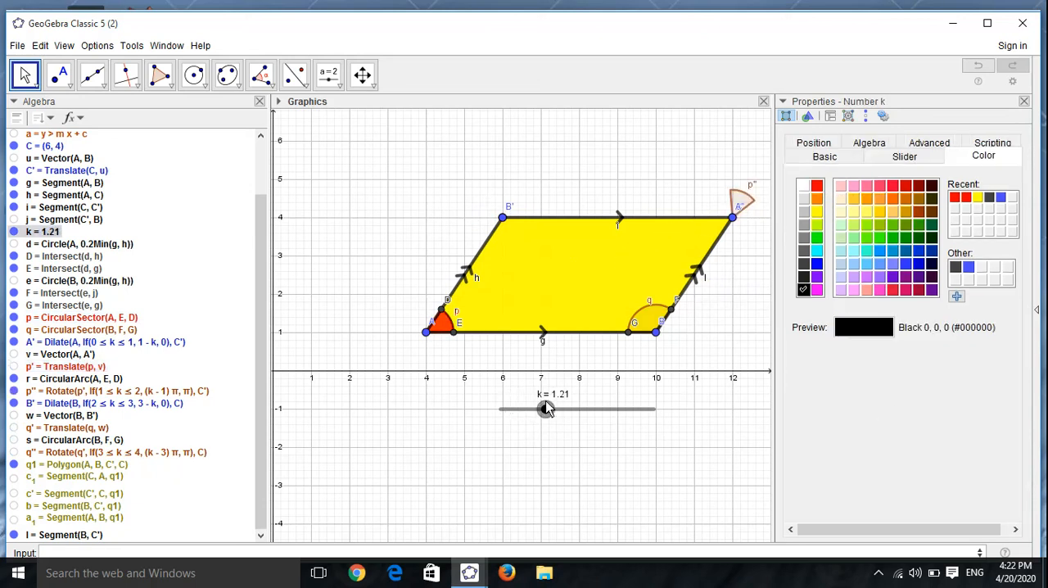
click(738, 197)
click(816, 171)
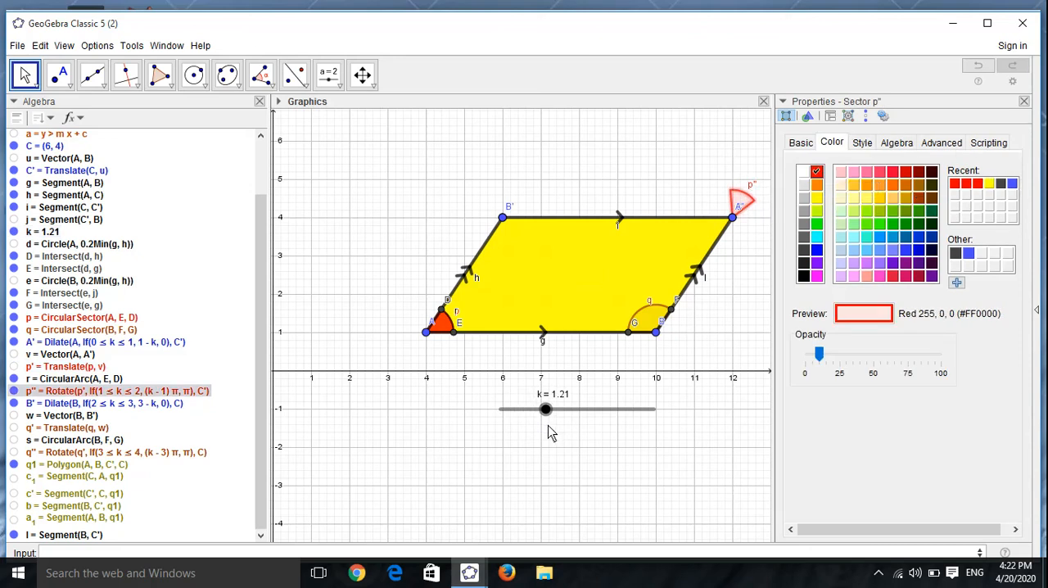
Step: Move slider k to 3.92, and colour the rotated sector q'' blue with 100% opacity
drag(549, 414, 647, 414)
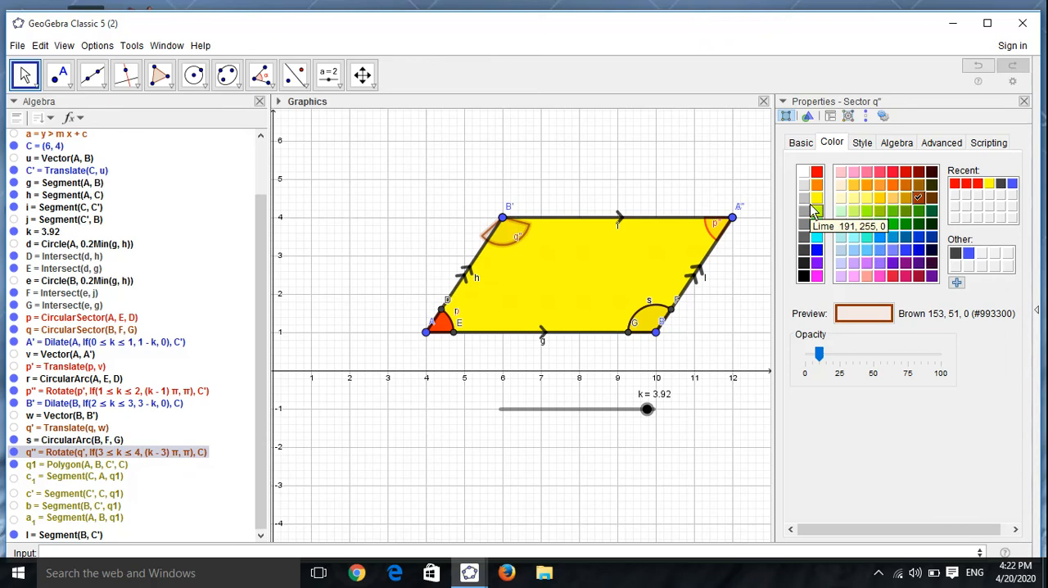
click(816, 250)
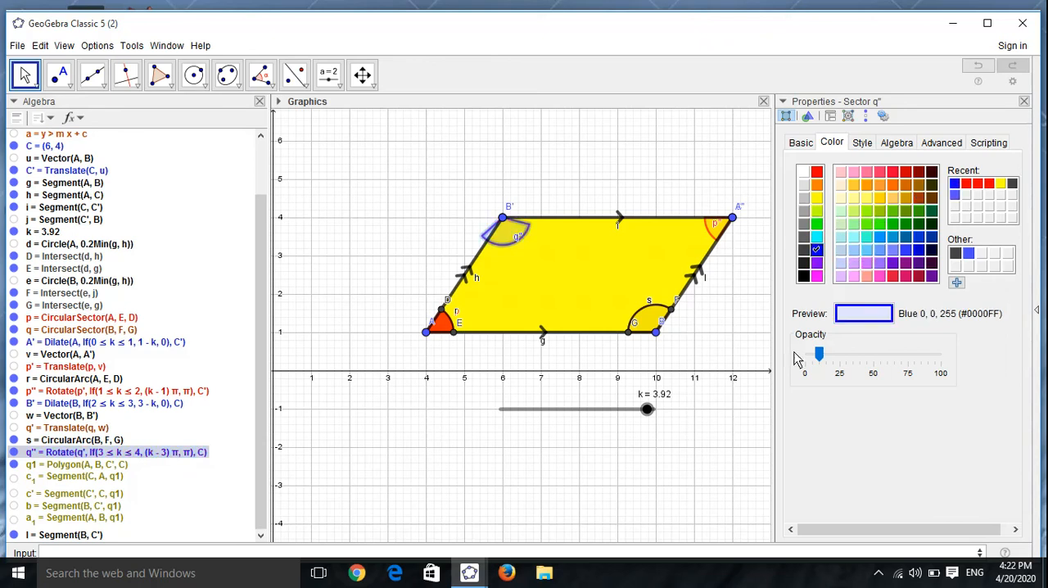
click(878, 366)
click(906, 354)
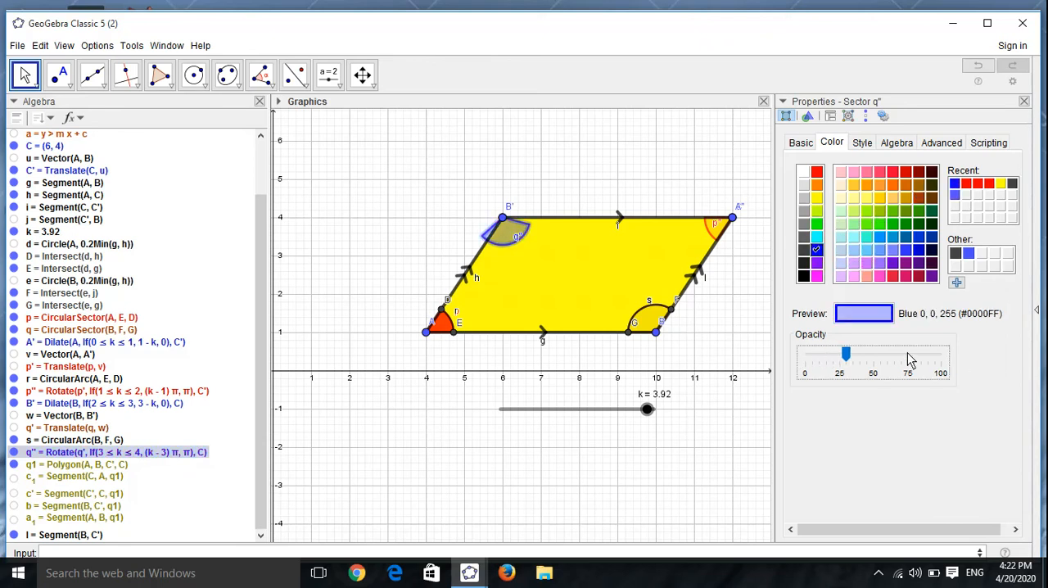
click(906, 353)
click(904, 354)
click(881, 352)
drag(887, 358, 961, 366)
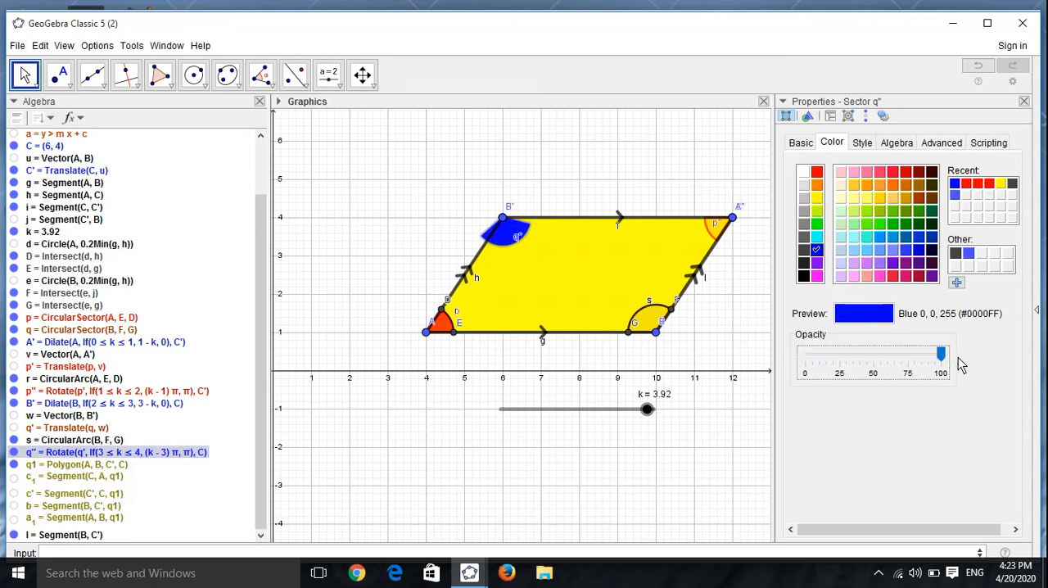
Step: Colour sector q at vertex B blue with about 75% opacity
click(652, 322)
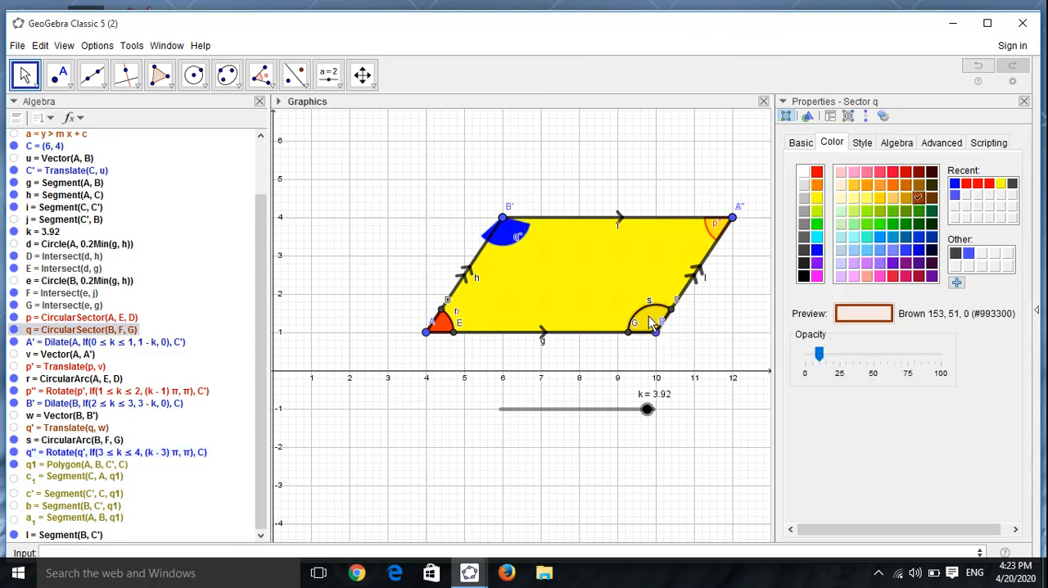
click(817, 251)
drag(816, 355, 909, 366)
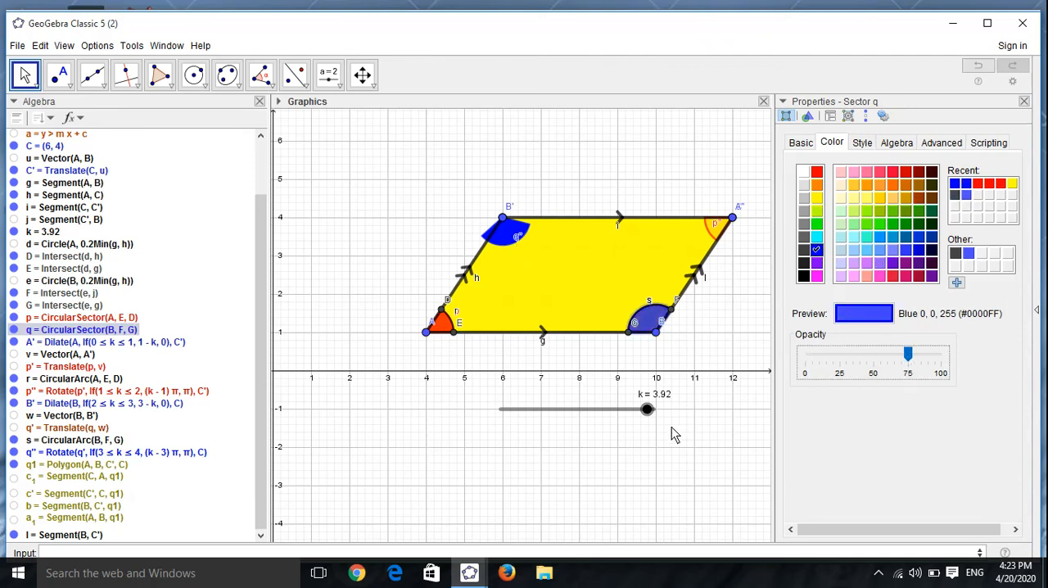
Step: Move slider k to 2.87, and colour the translated sector q' blue with 100% opacity
drag(646, 409, 608, 412)
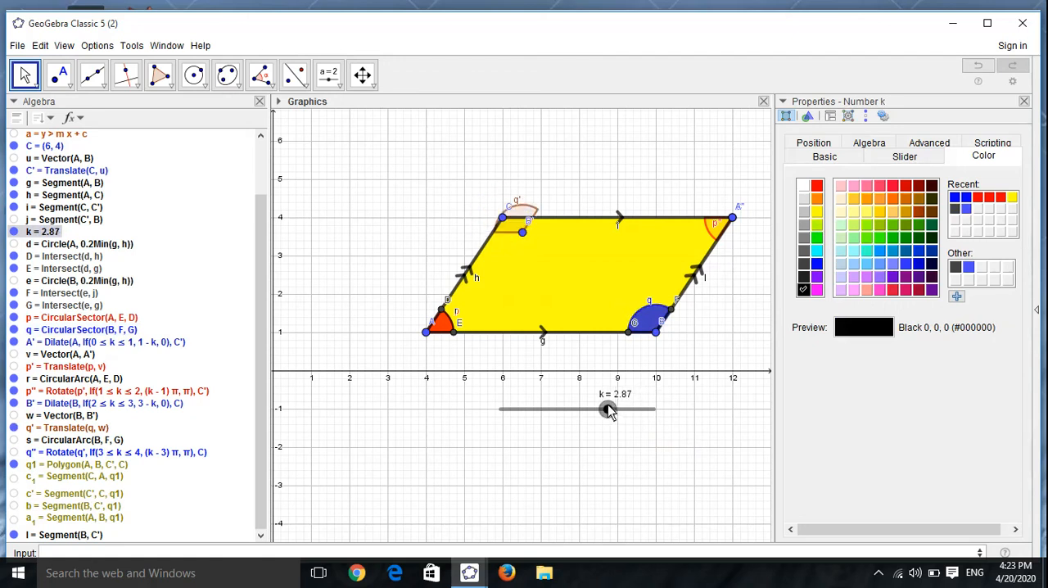
click(521, 230)
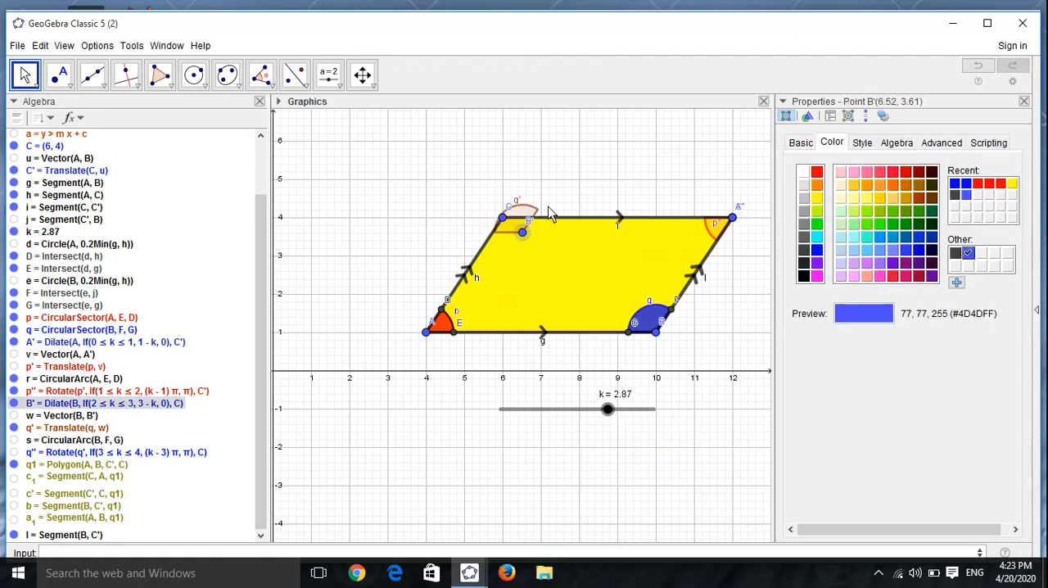
click(524, 214)
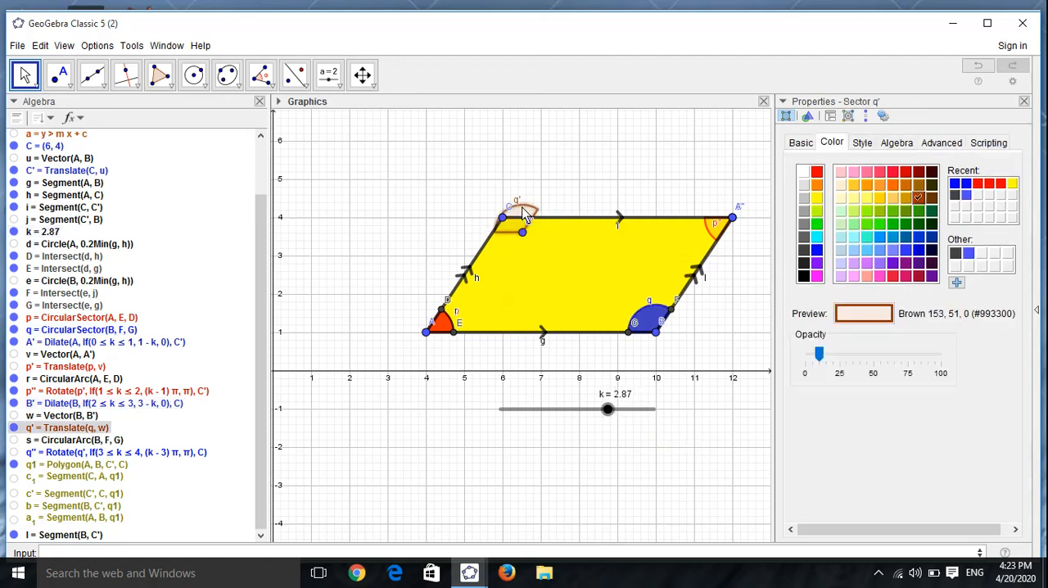
click(816, 249)
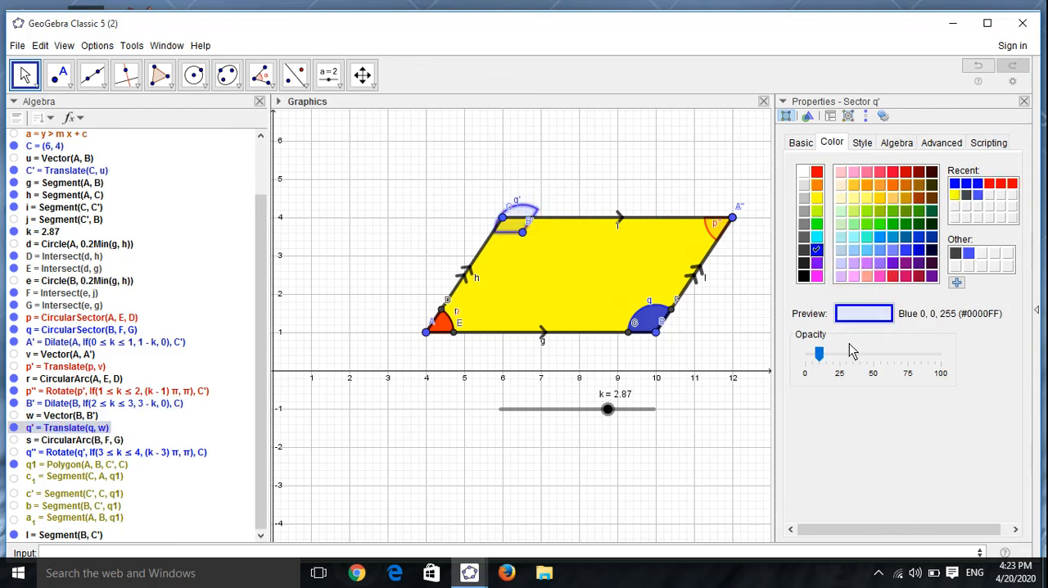
drag(821, 354, 953, 375)
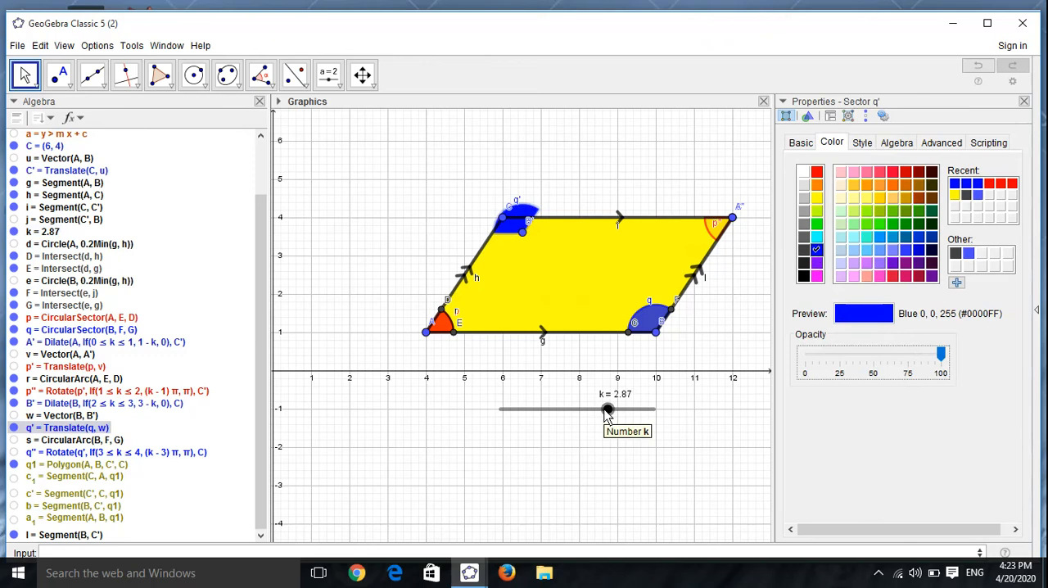
Step: Move slider k to 1.41, set the rotated sector p'' to 100% opacity, and close the properties
drag(608, 413, 555, 418)
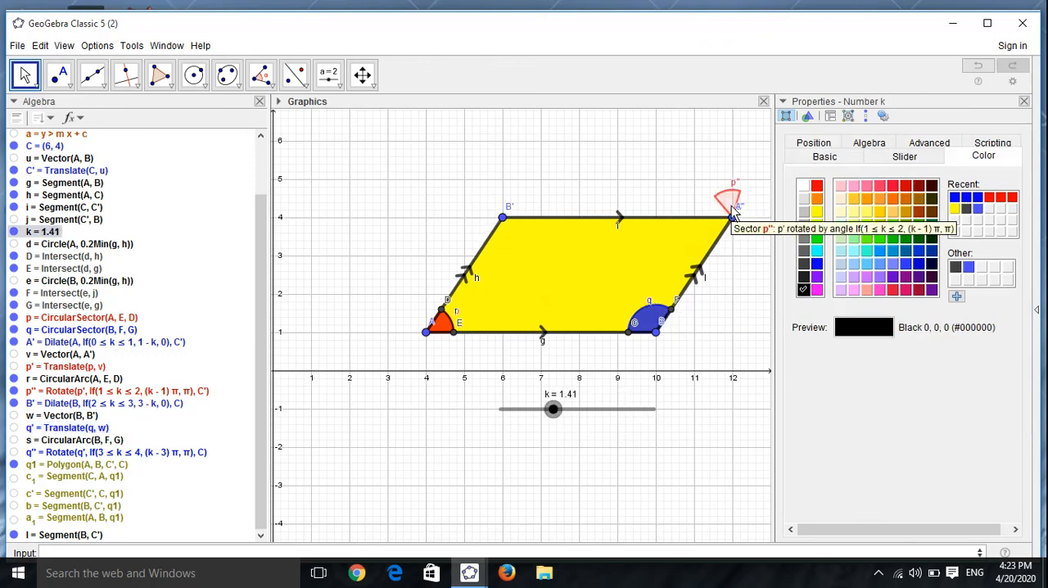
click(732, 202)
drag(819, 354, 941, 358)
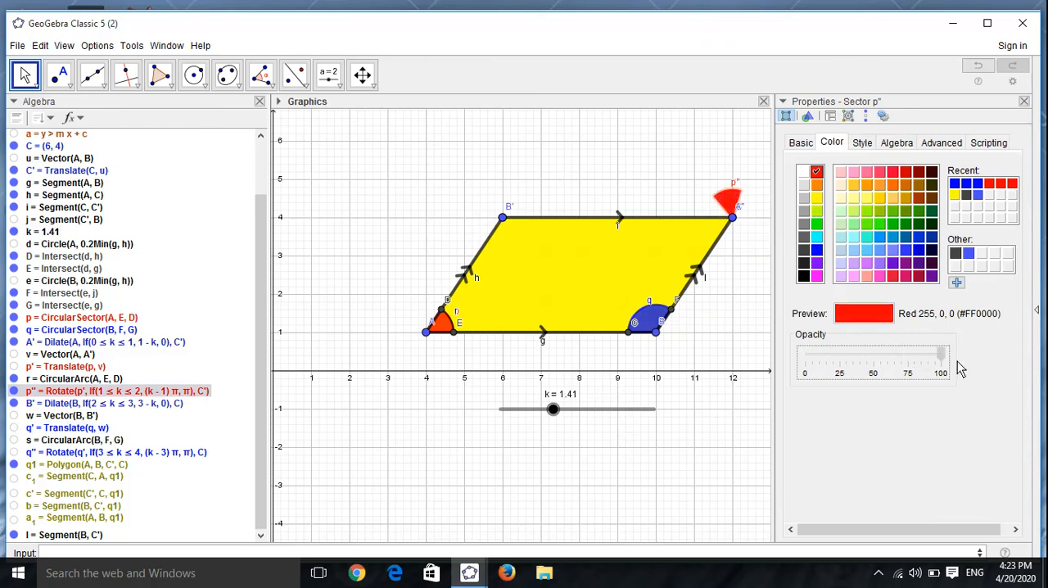
click(691, 415)
click(1023, 101)
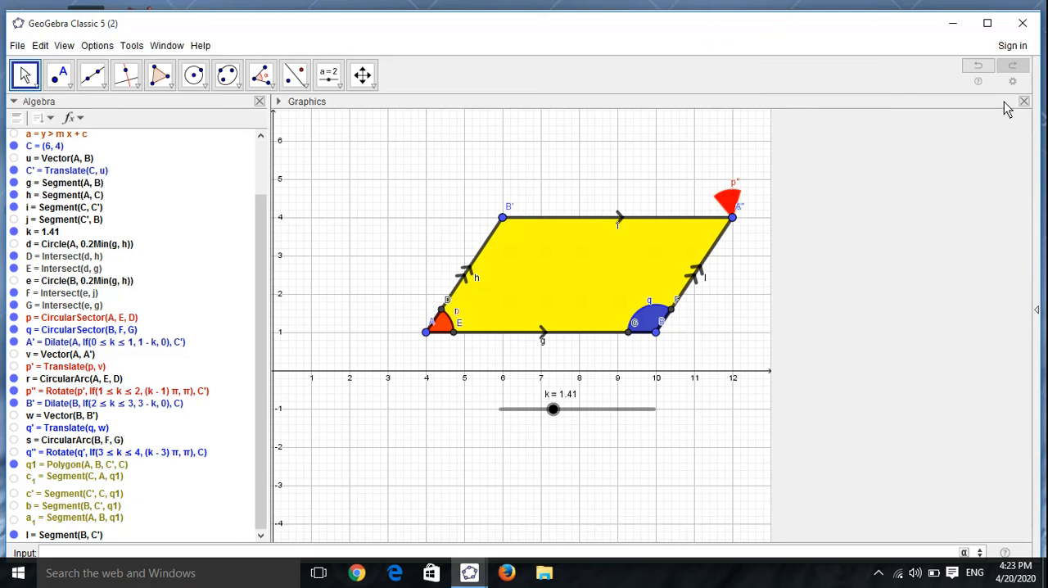
Step: Hide the grid and the axes of the graphics view
right_click(853, 203)
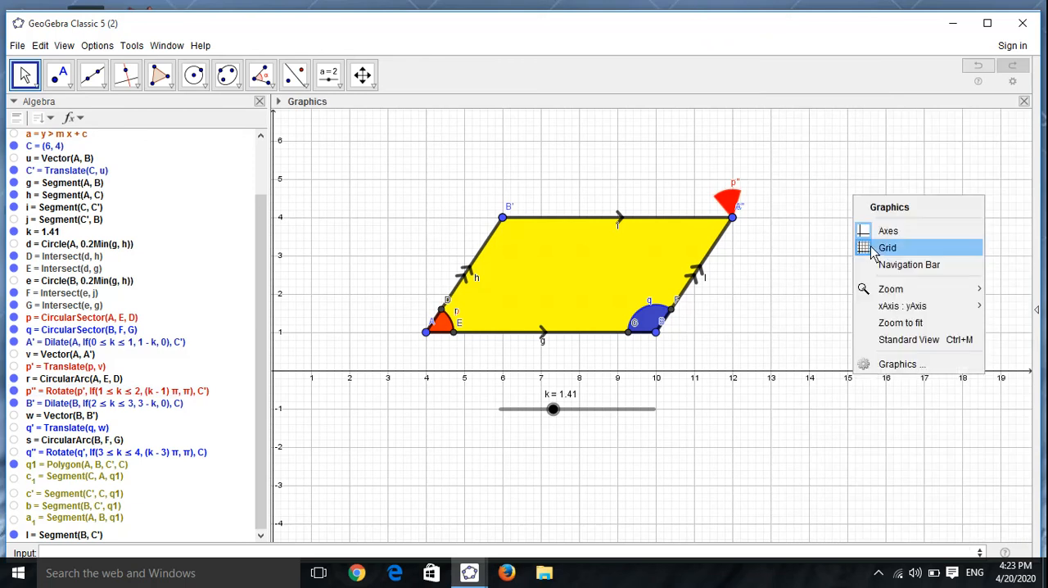
right_click(791, 185)
right_click(791, 186)
click(814, 214)
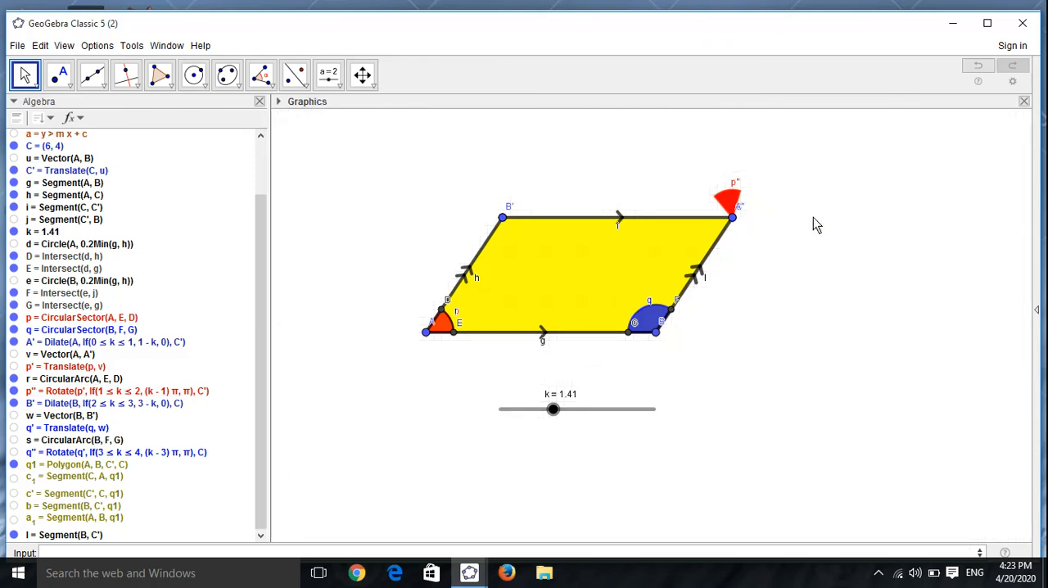
Step: Hide the labels of point C' and the rotated sector p''
right_click(732, 218)
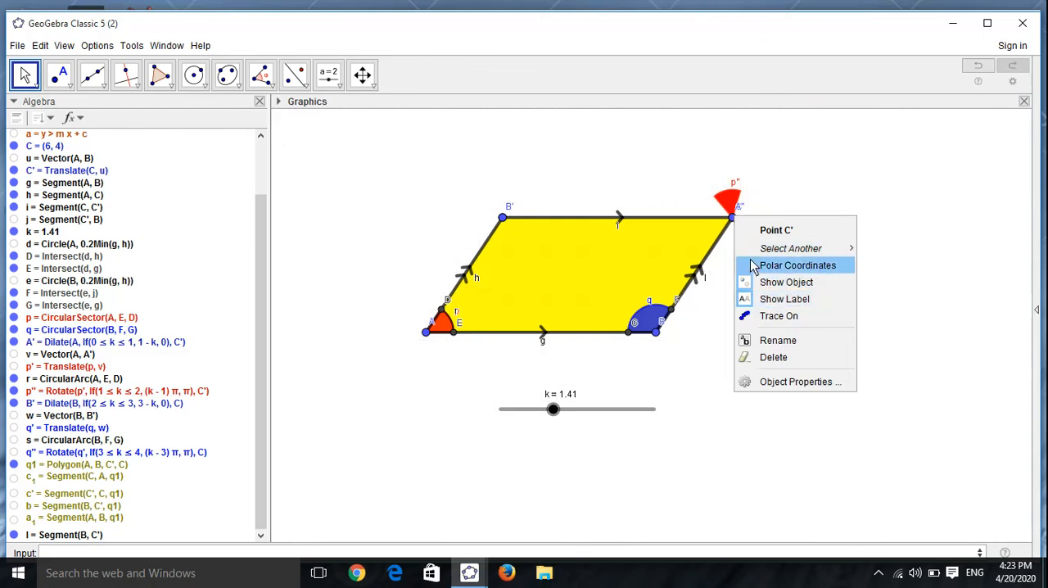
click(781, 299)
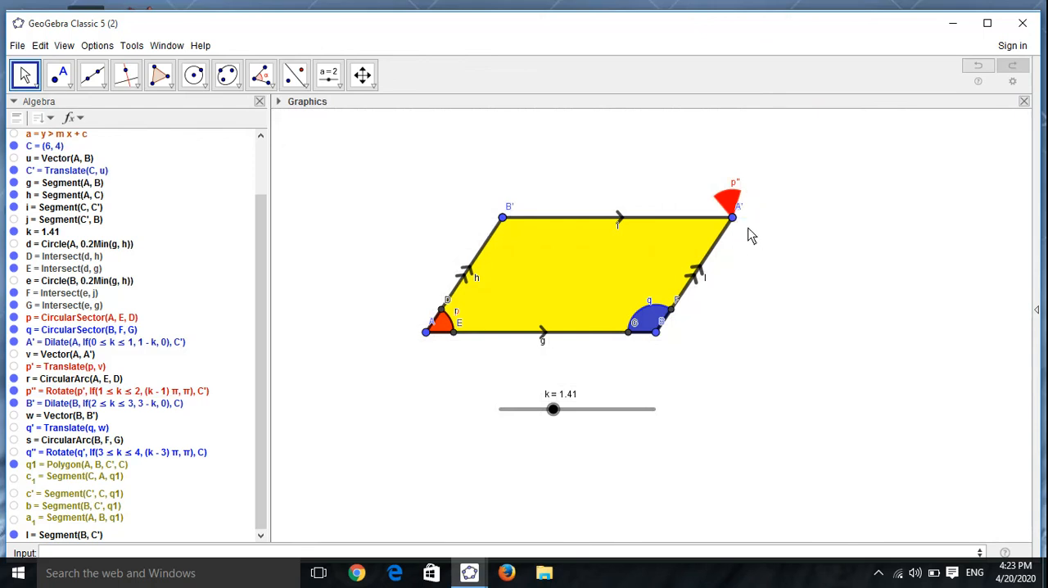
right_click(737, 184)
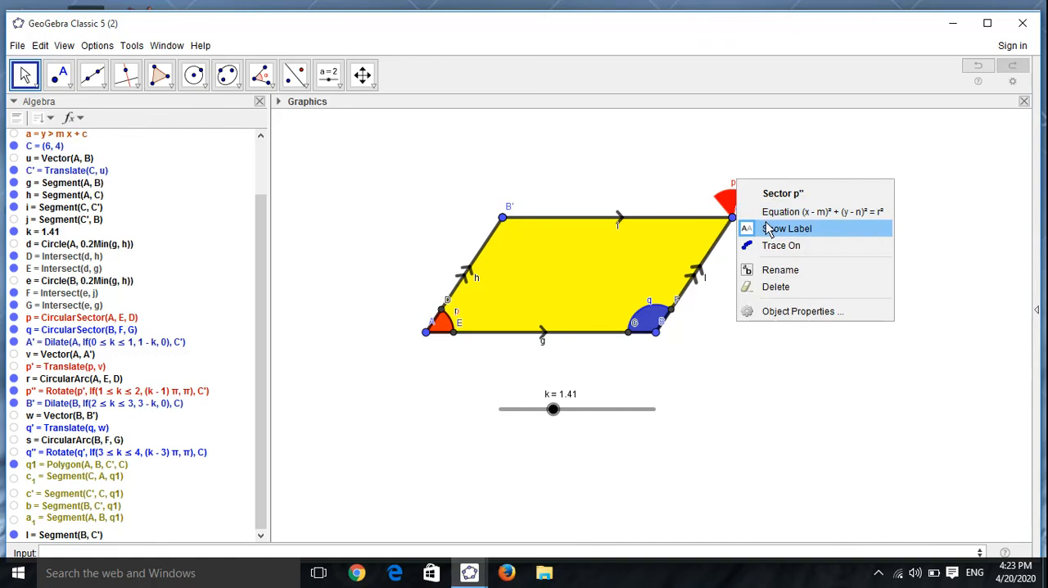
click(767, 229)
Step: Turn the label of point C' back on, and hide it again
right_click(733, 218)
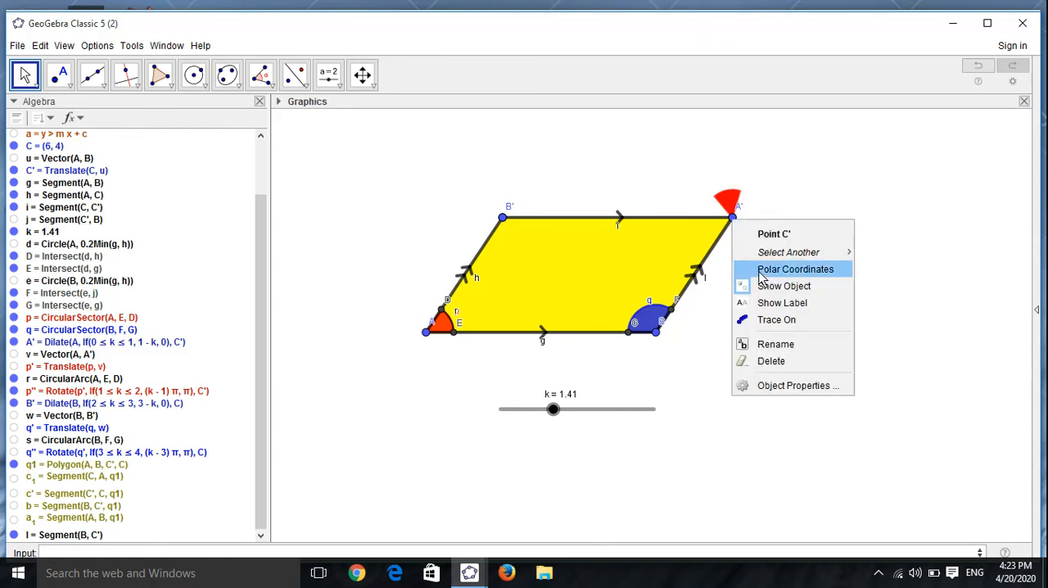
click(770, 301)
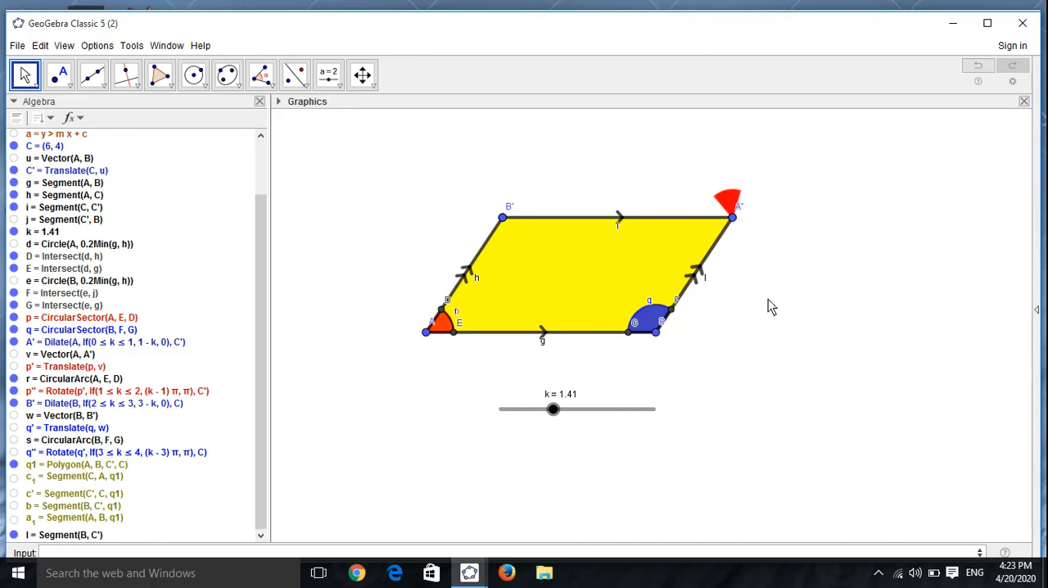
right_click(737, 217)
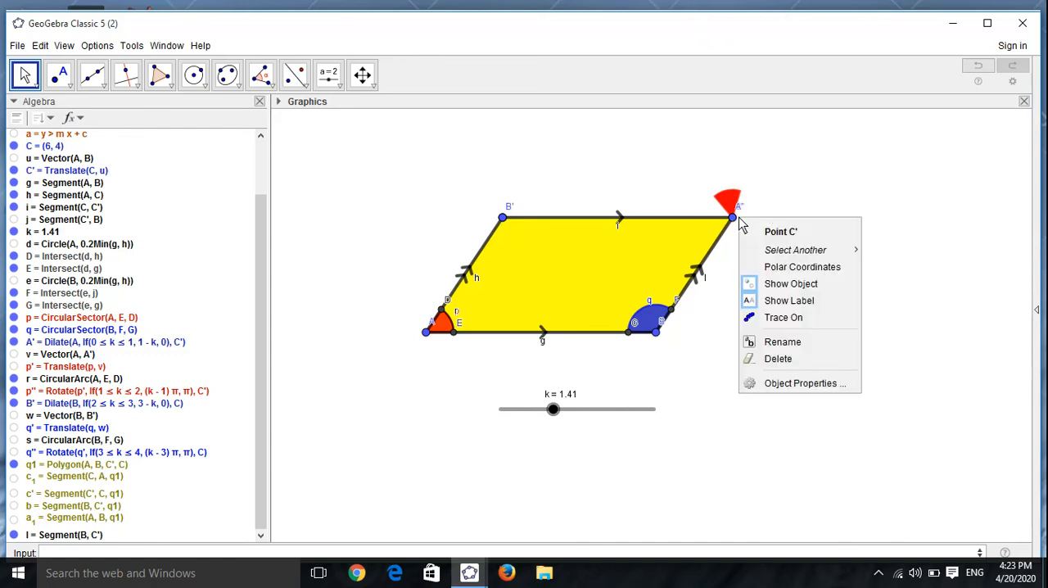
click(770, 302)
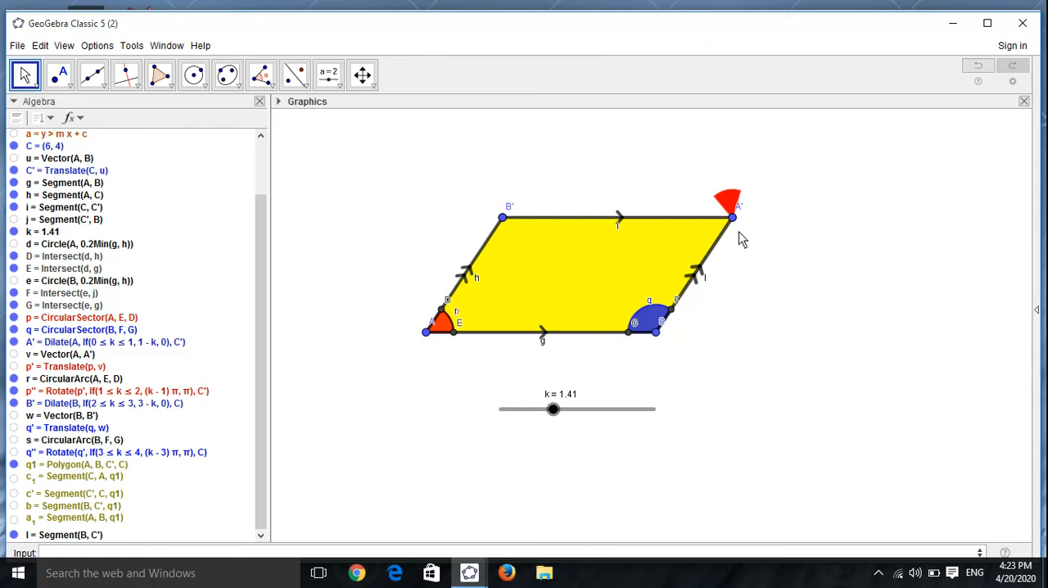
Step: Turn the label of point C' back on and hide the label of point B
right_click(732, 219)
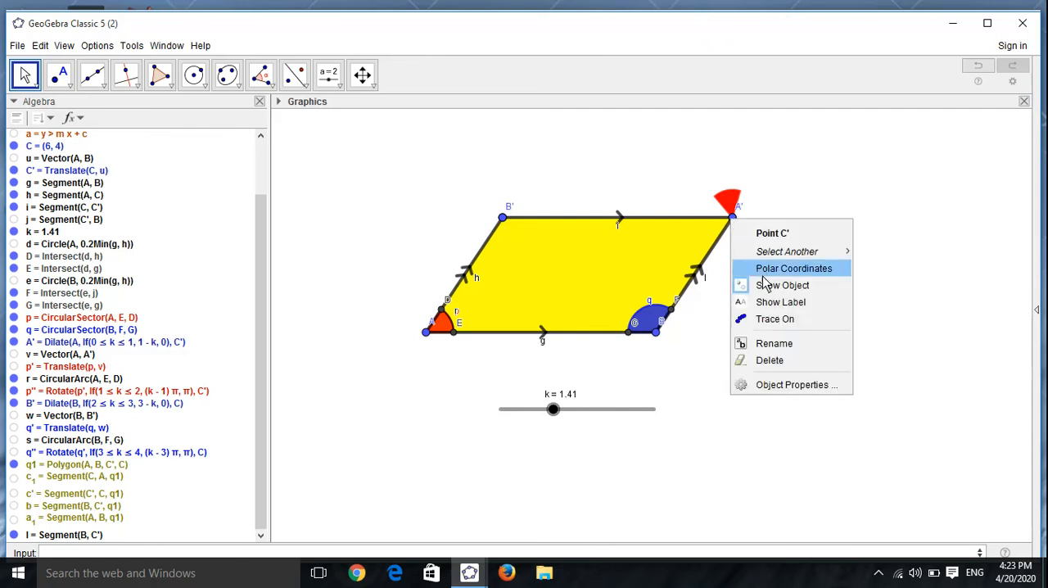
click(766, 302)
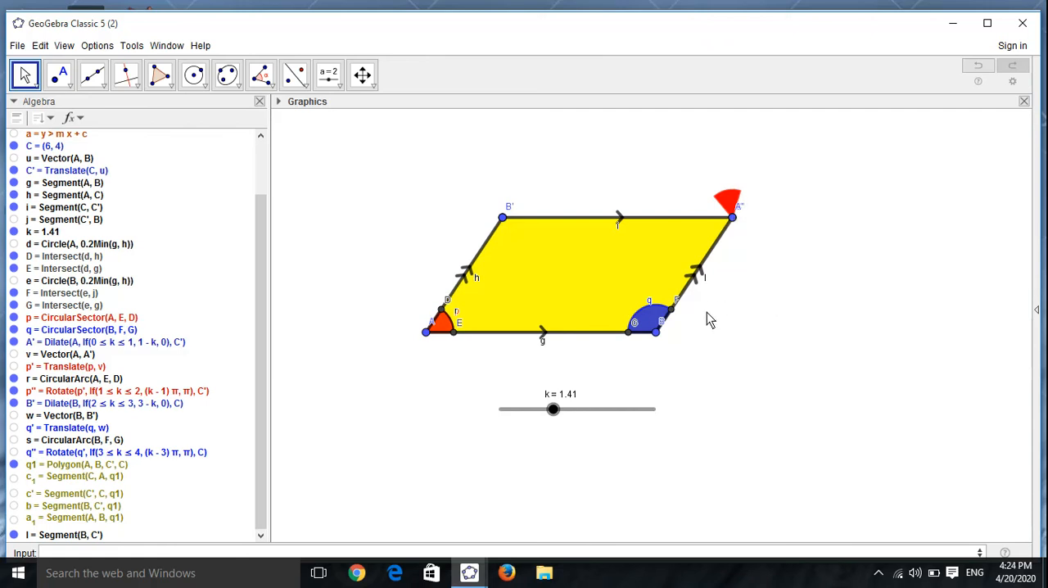
right_click(662, 331)
click(692, 392)
Step: Hide the intersection points D, E, F and G
click(14, 256)
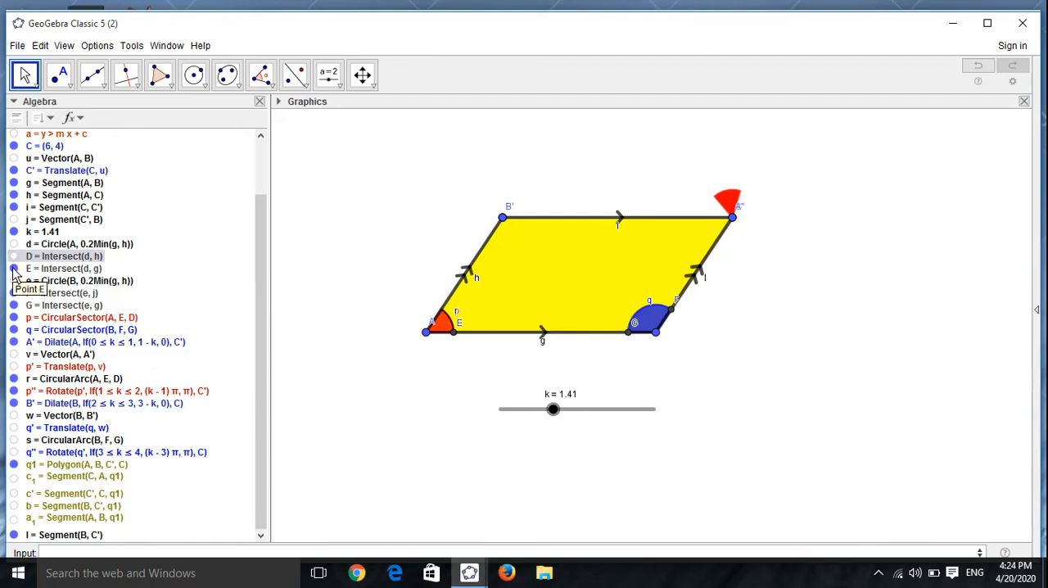
click(14, 269)
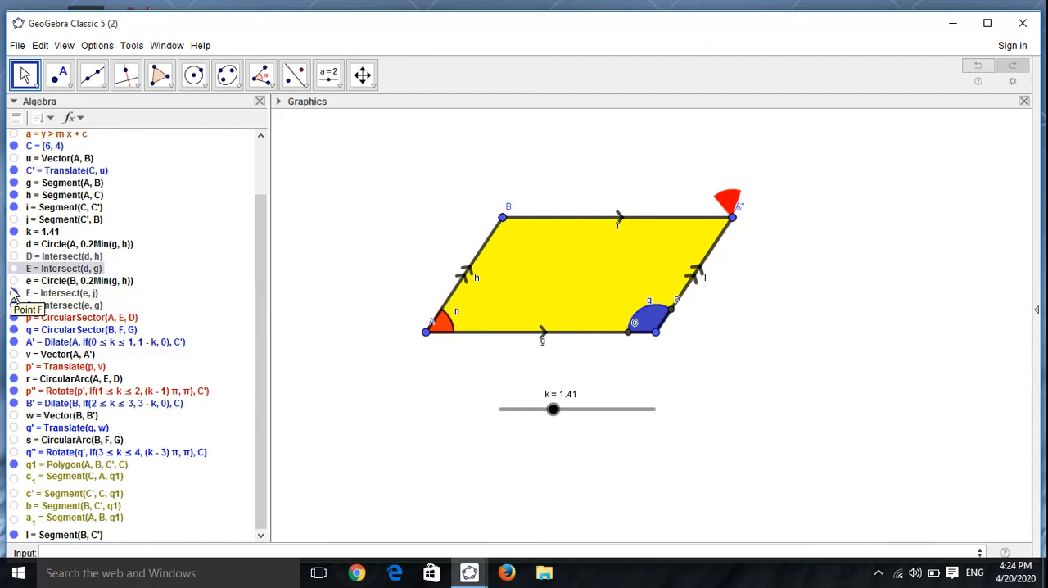
click(14, 293)
click(14, 305)
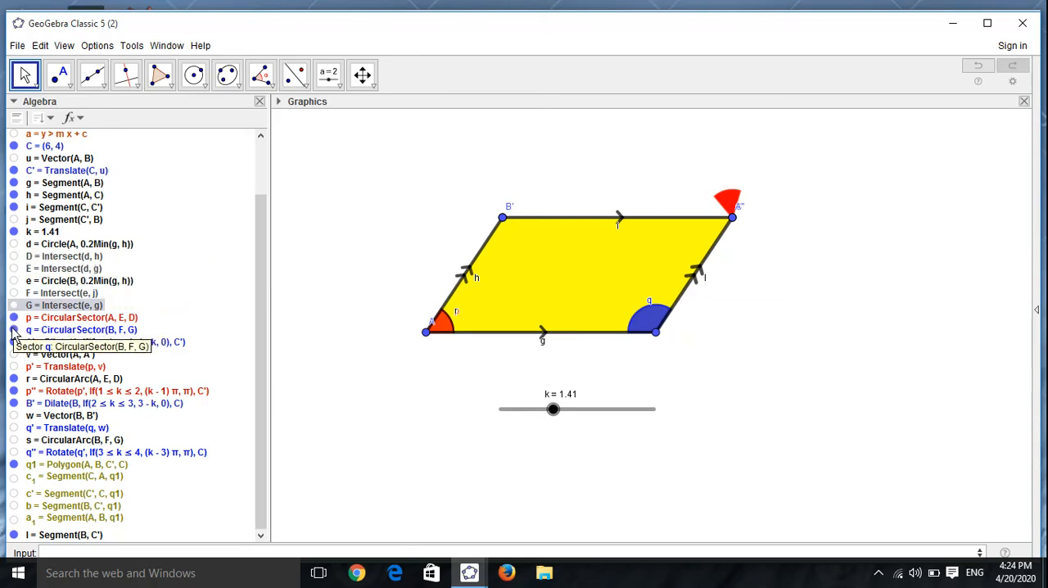
Step: Hide the label of segment g and try to hide the label of segment h
right_click(544, 332)
click(566, 390)
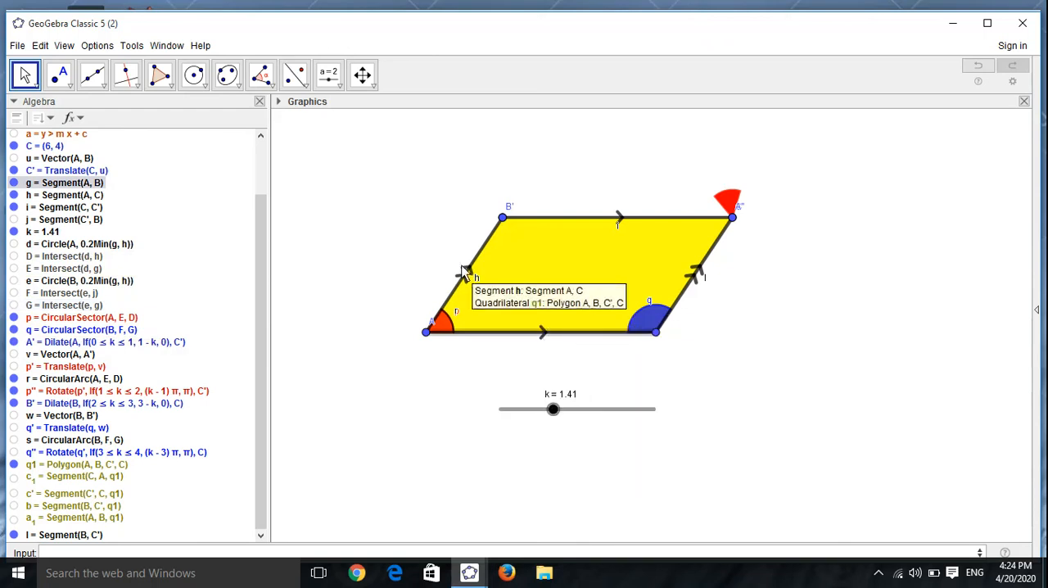
right_click(468, 267)
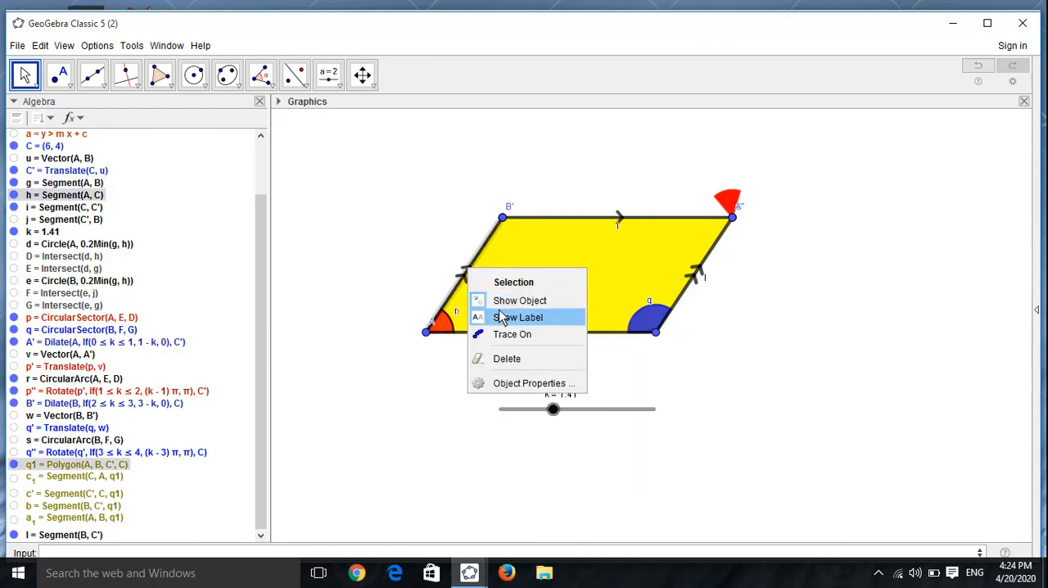
click(501, 317)
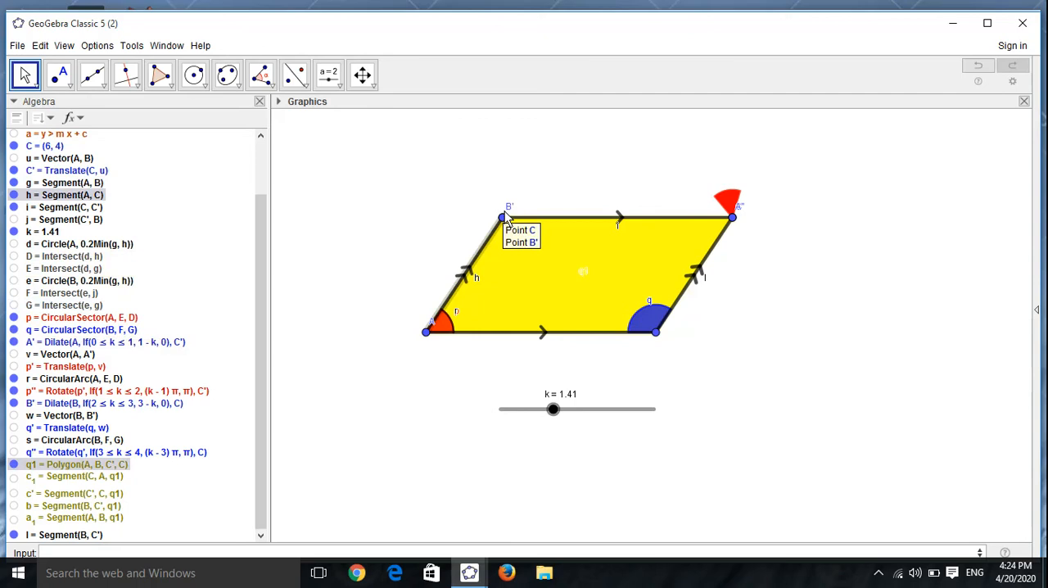
Step: Hide the labels of the overlapping points C and B', and of C' and A', at the parallelogram's upper vertices
right_click(503, 212)
click(536, 279)
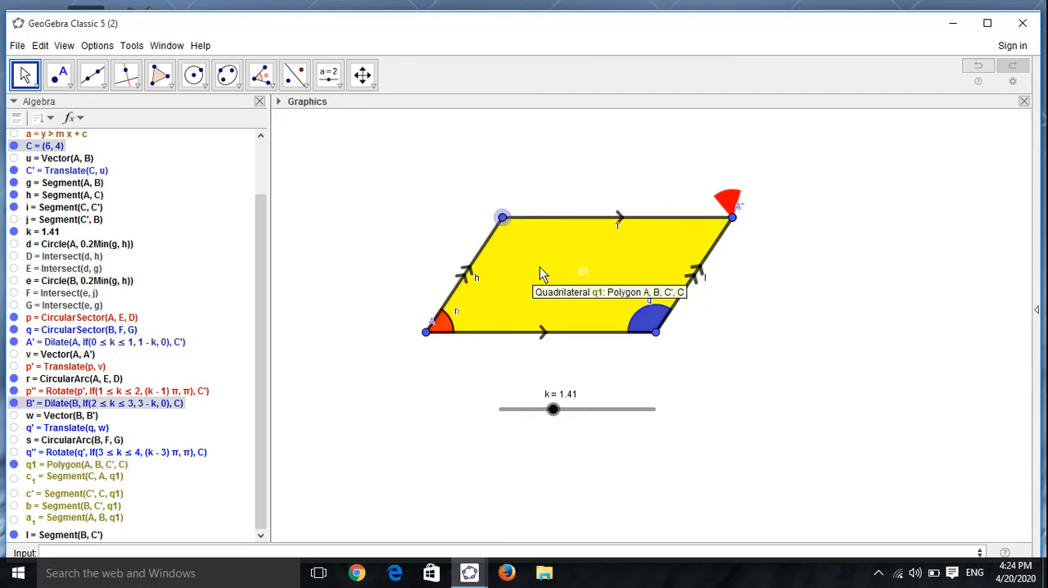
right_click(733, 219)
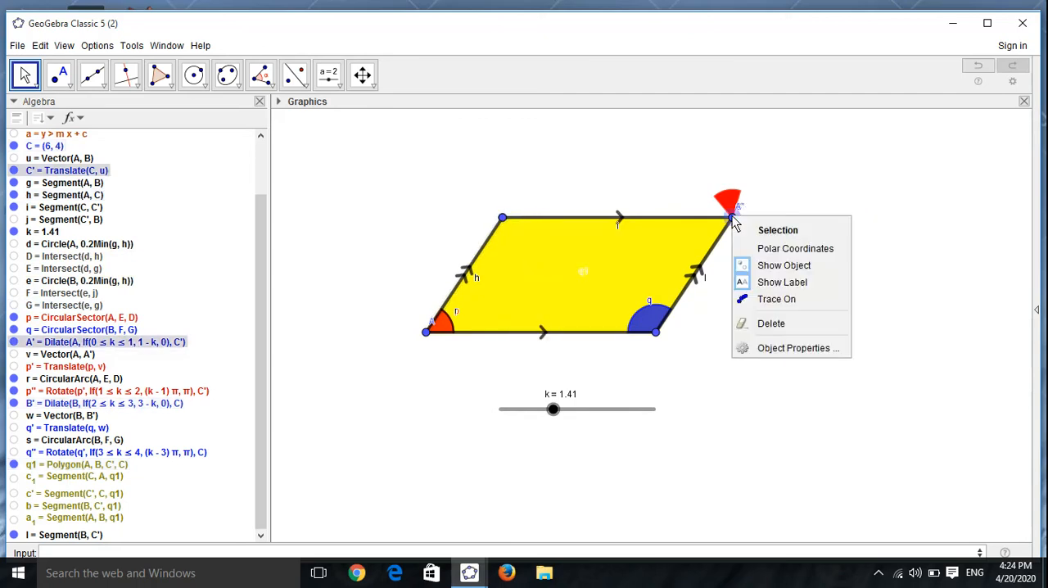
click(766, 281)
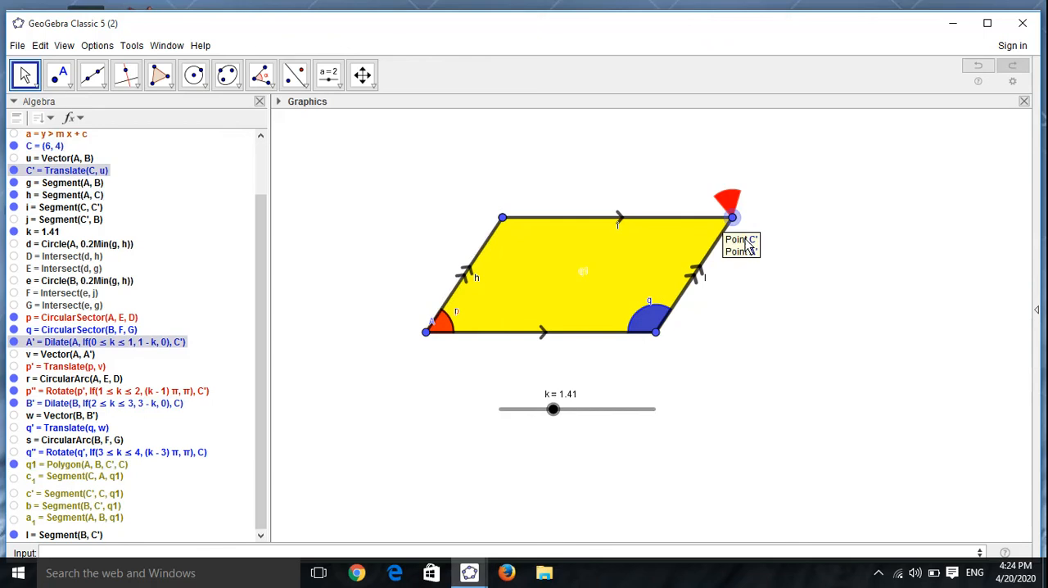
Step: Hide the labels of the blue sector q at vertex B and the arc r at vertex A
right_click(654, 311)
click(696, 375)
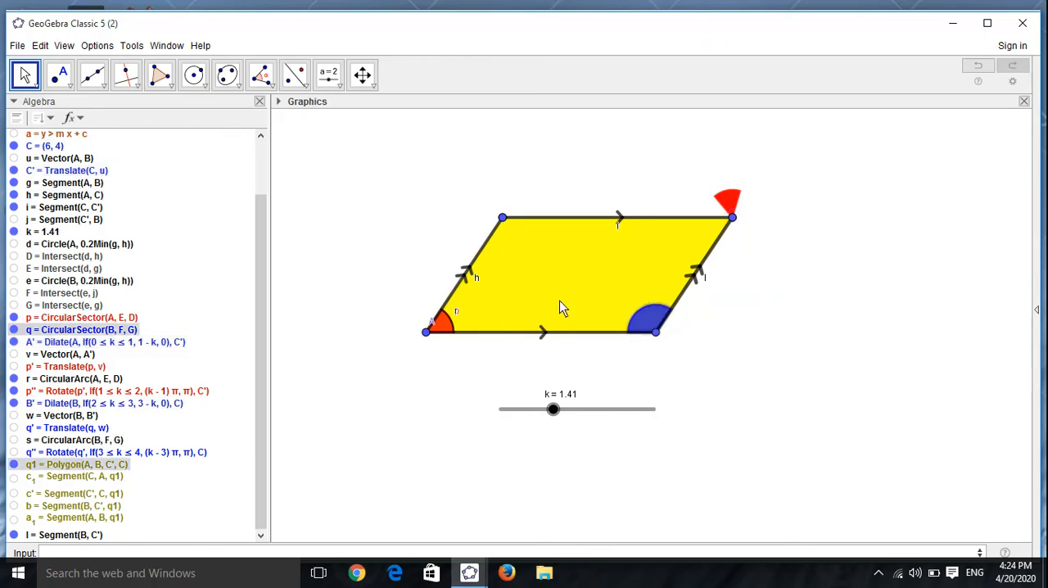
right_click(446, 319)
click(483, 384)
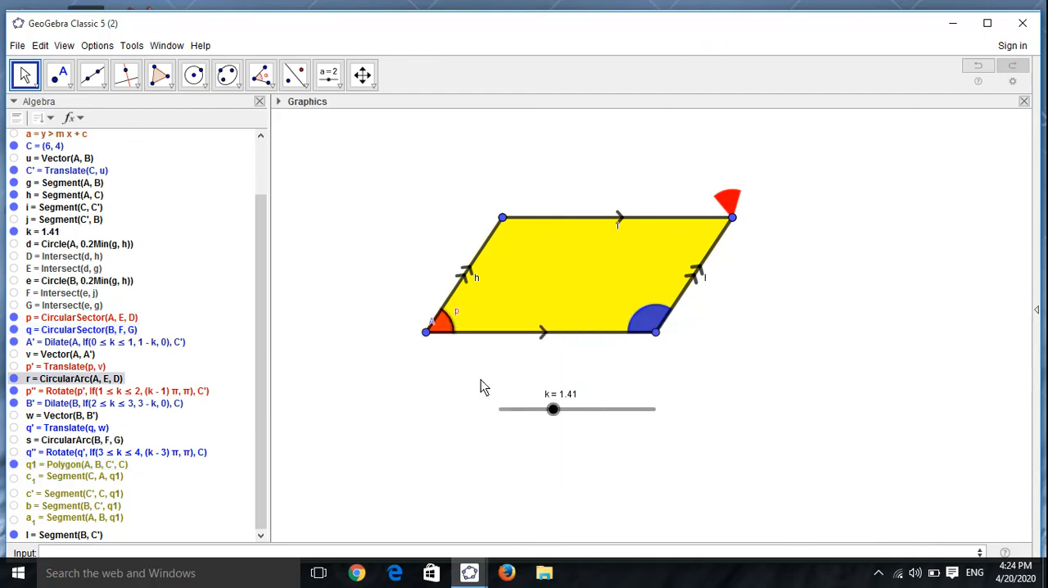
right_click(442, 319)
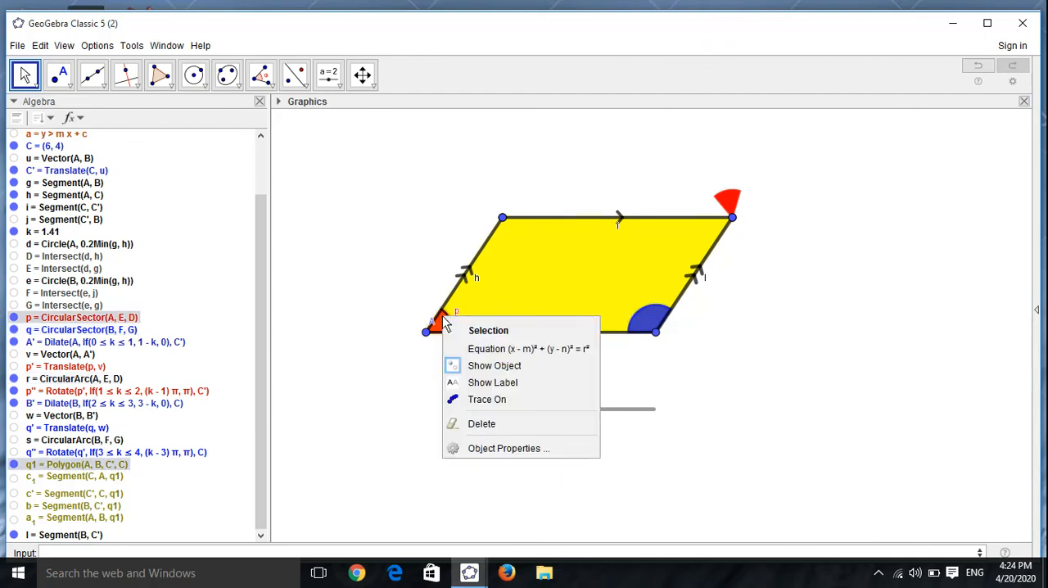
click(475, 365)
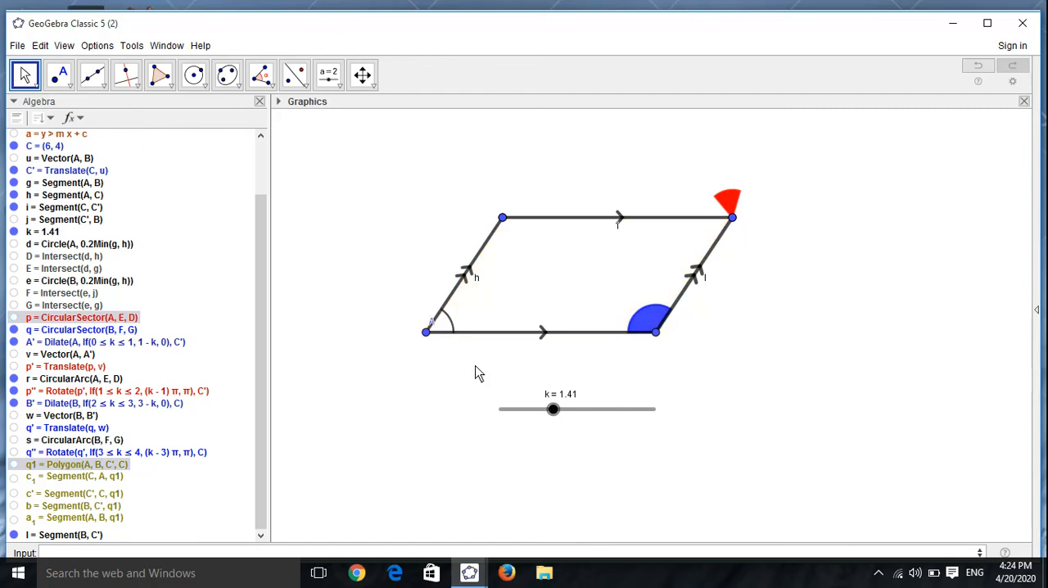
key(ctrl+z)
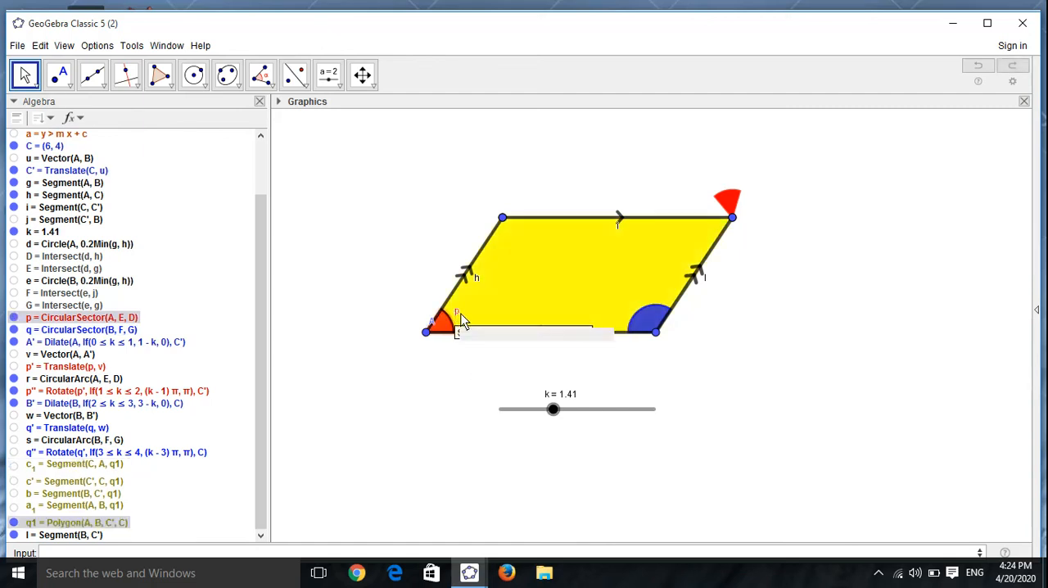
Step: Hide the labels of the red sector p at vertex A and the quadrilateral q1
right_click(461, 319)
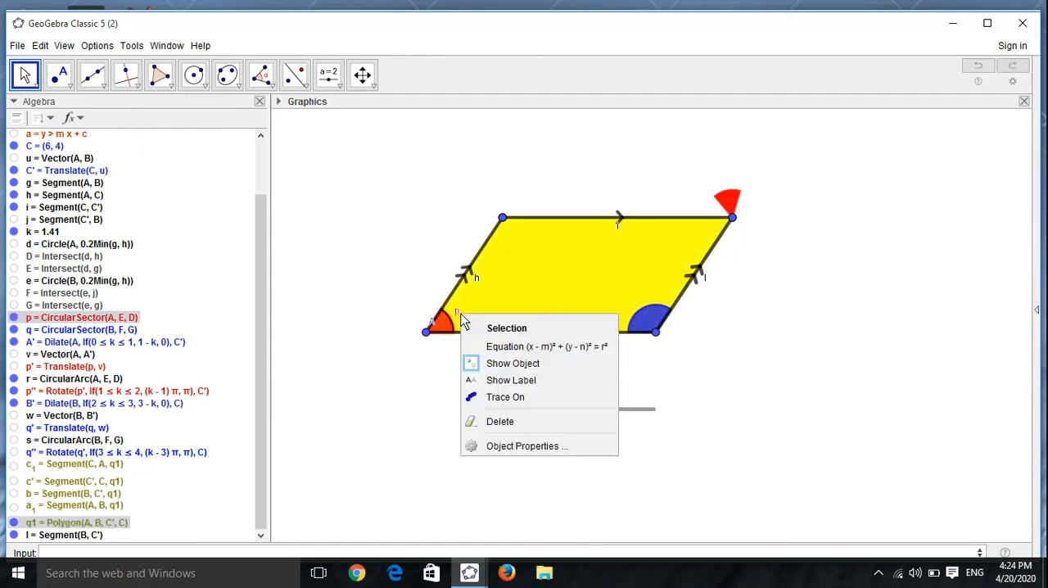
click(497, 379)
right_click(586, 279)
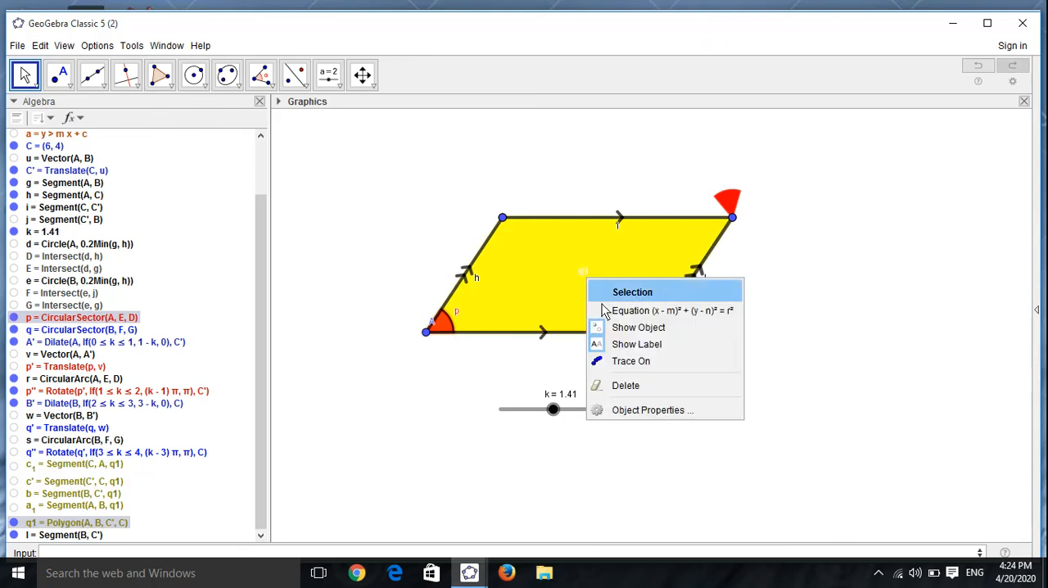
click(636, 344)
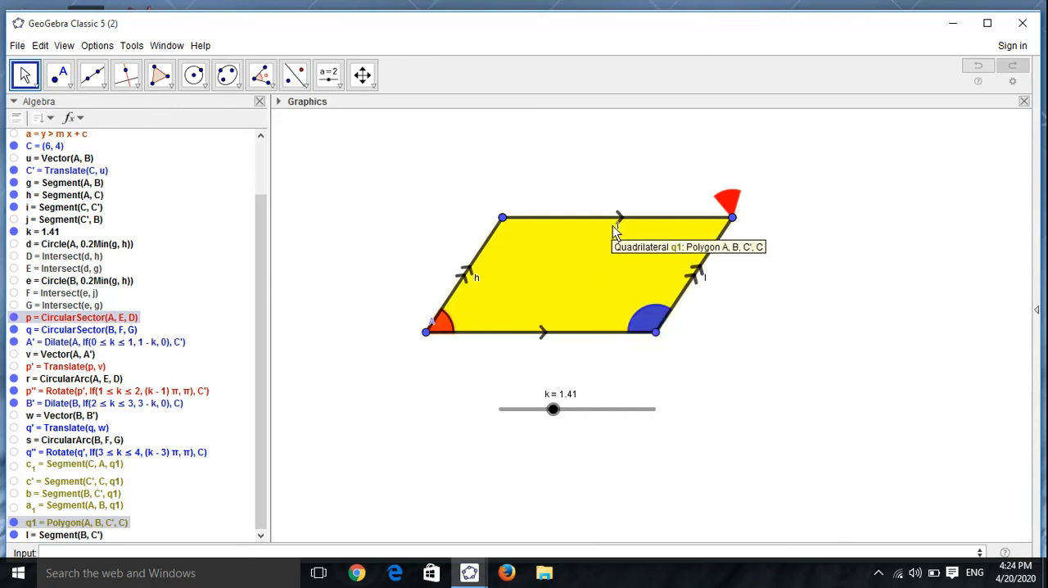
Step: Move slider k to 1.42 and set its label to Hidden
click(554, 409)
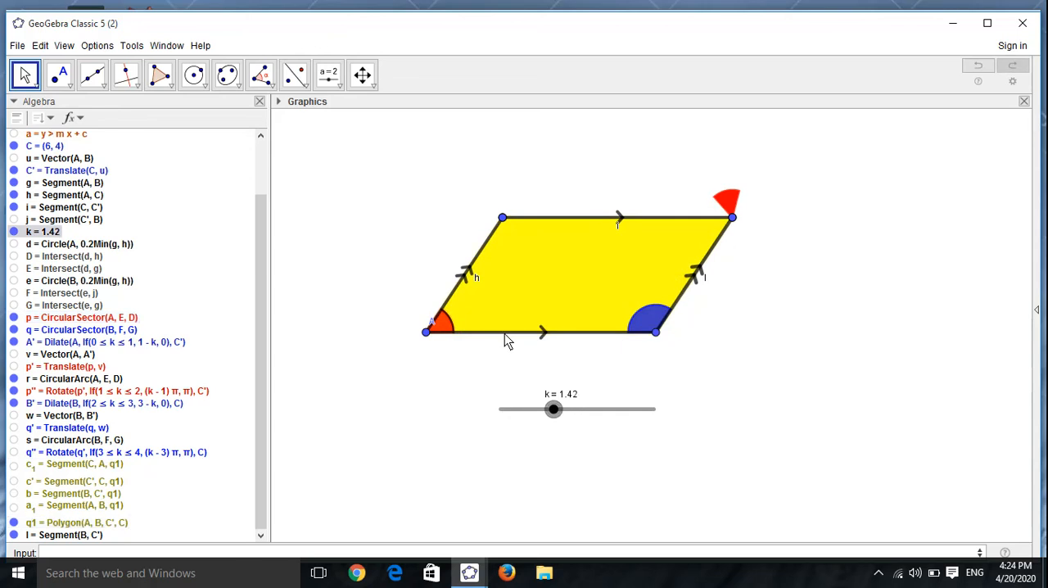
click(278, 102)
click(327, 121)
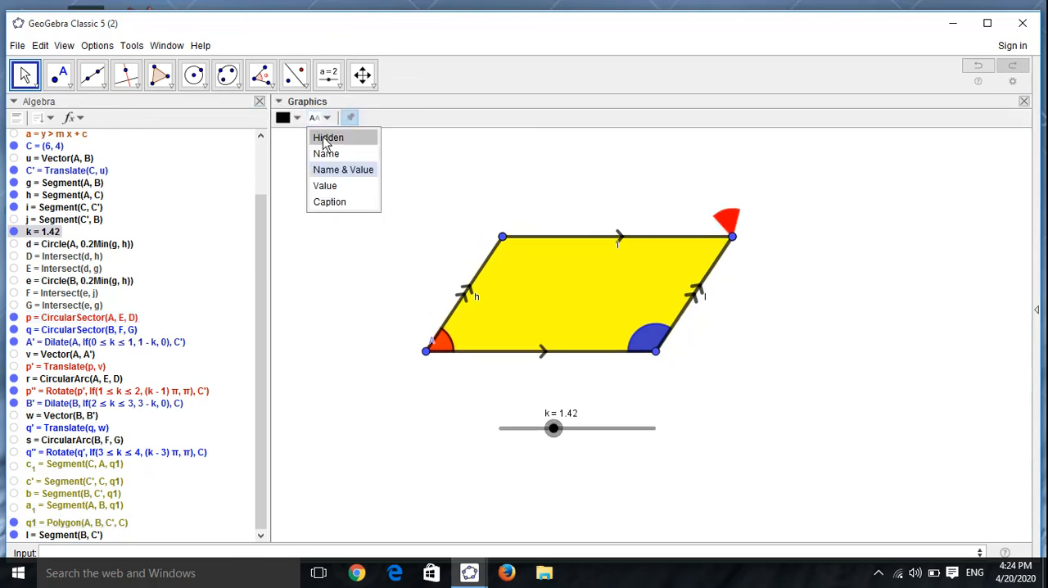
click(321, 138)
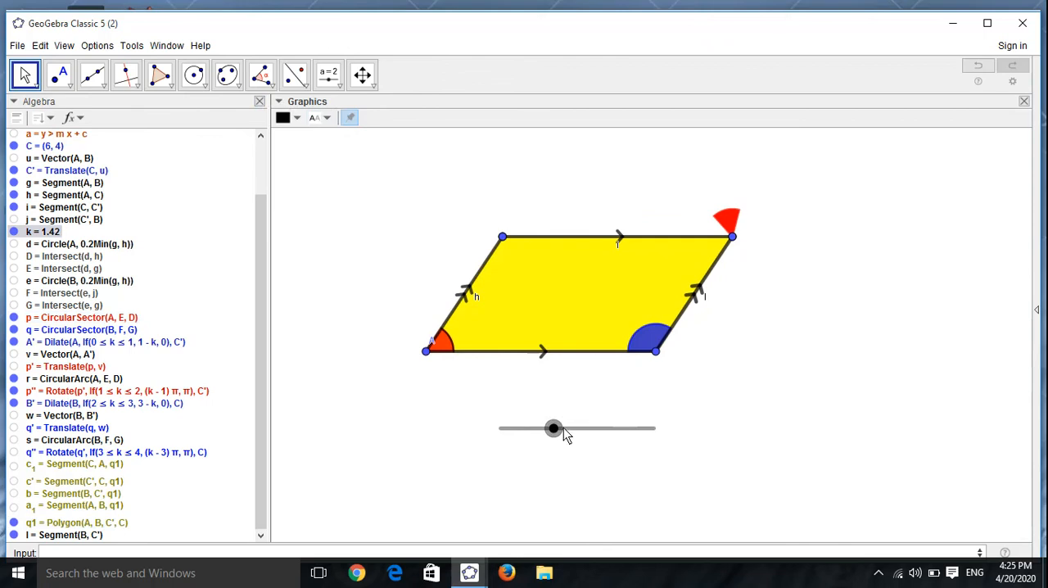
Step: Move slider k to 2.52 and place the slider above the parallelogram's upper-left corner
drag(563, 429, 595, 469)
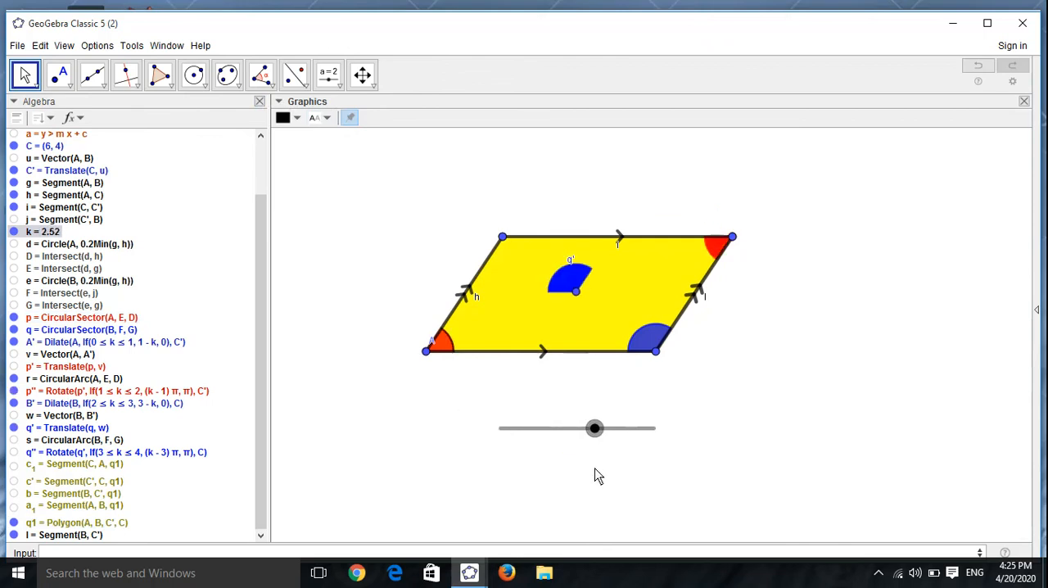
drag(632, 427, 471, 181)
Step: Hide the label of the translated blue sector q'
right_click(569, 266)
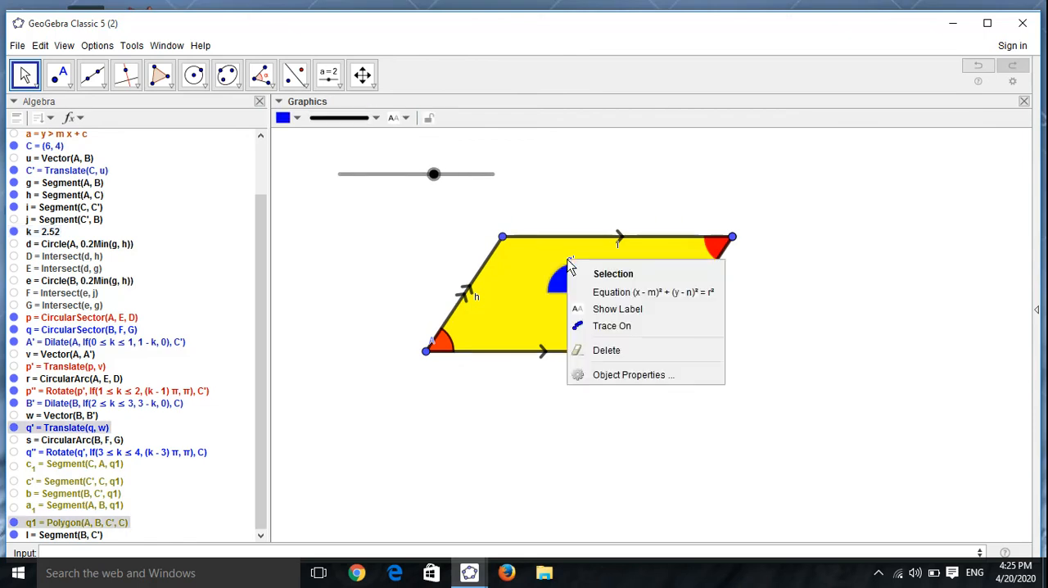
click(597, 308)
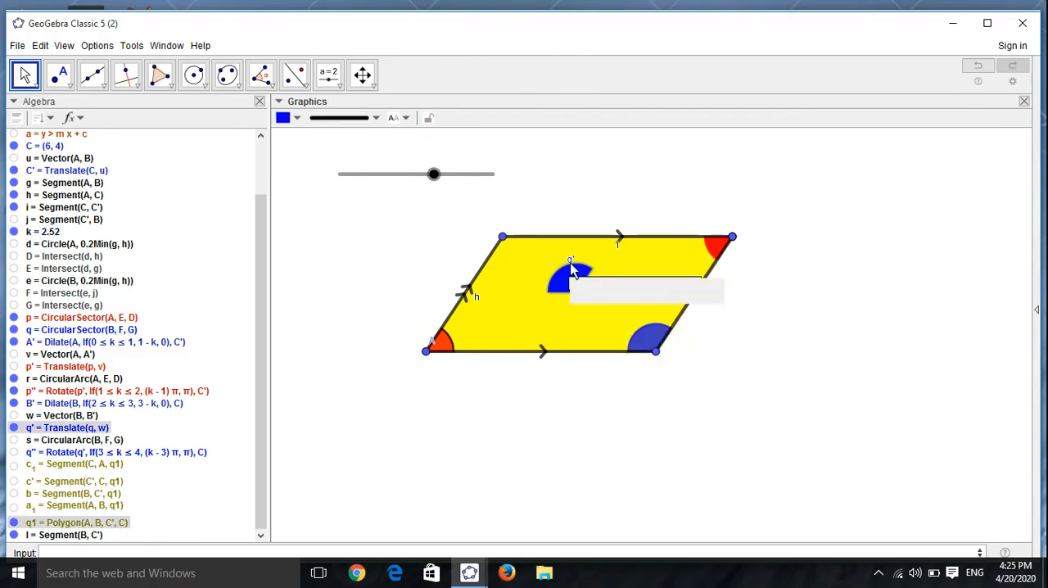
right_click(570, 265)
click(604, 311)
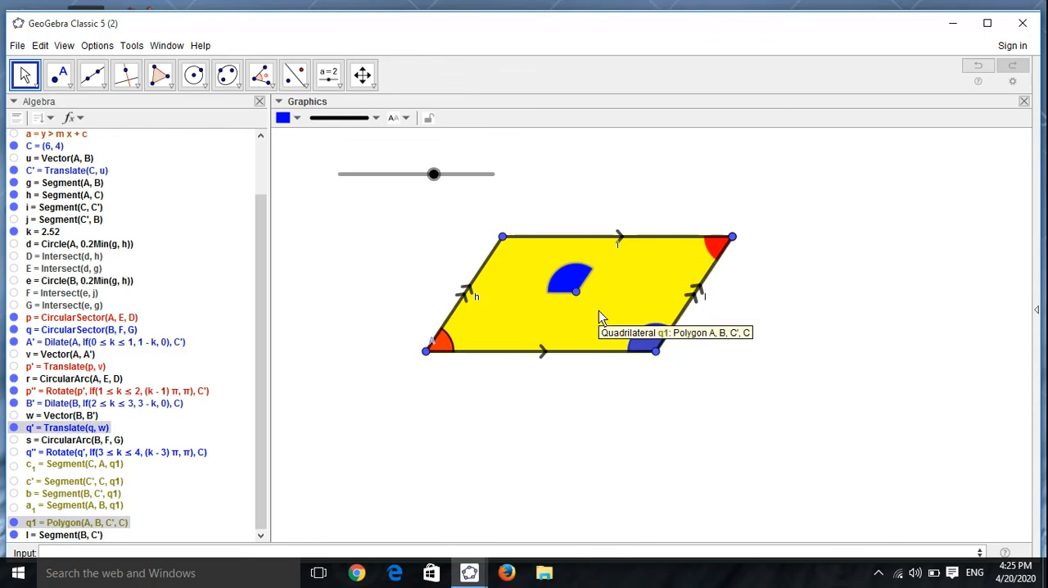
Step: Try to hide the label of the parallelogram's upper side, and hide the label of sector q' again
right_click(617, 239)
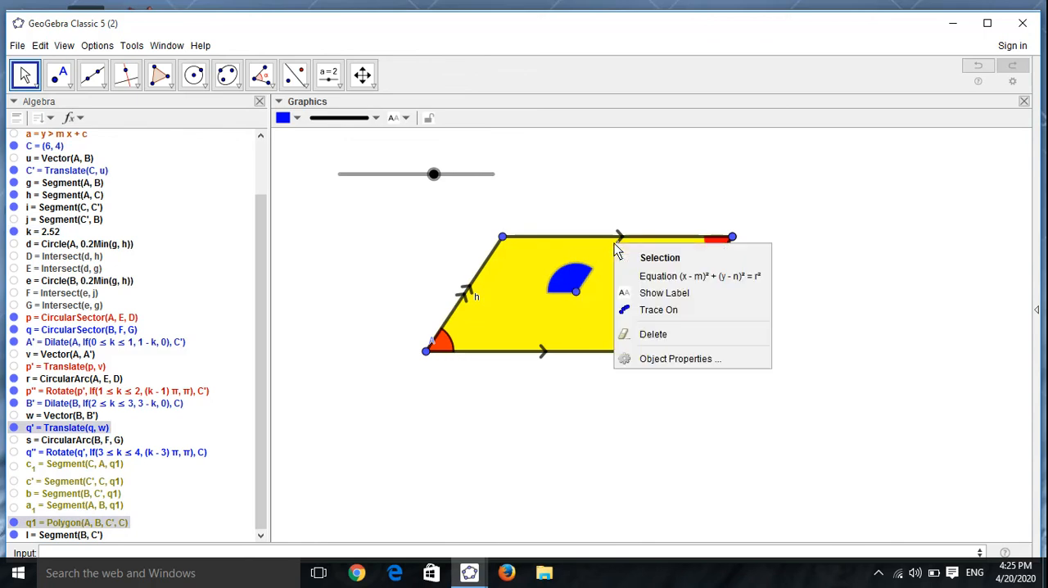
click(646, 294)
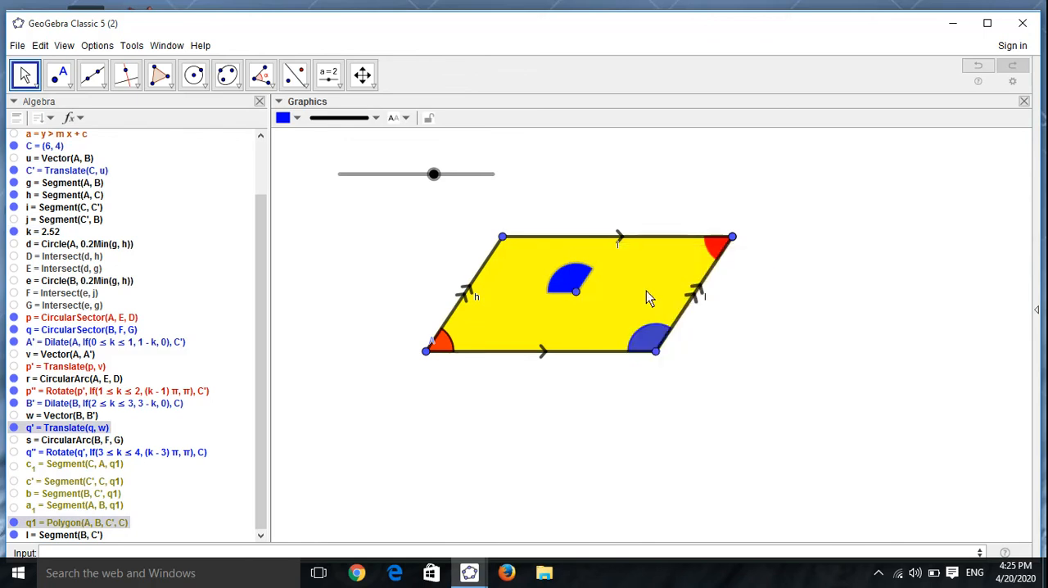
right_click(584, 286)
click(595, 333)
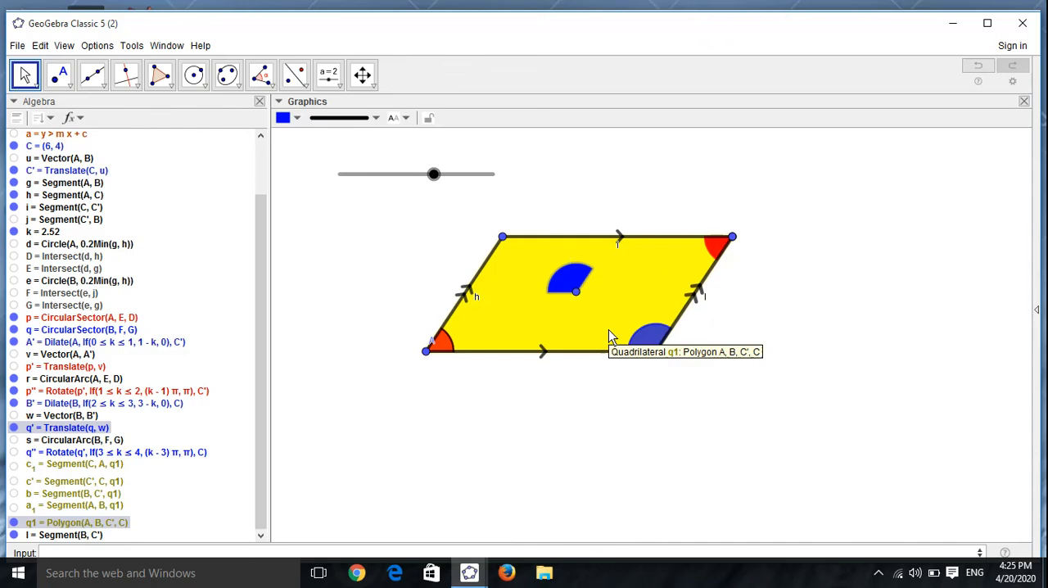
Step: Close the Algebra view and zoom in twice on the parallelogram, ending with the Move tool active
click(260, 100)
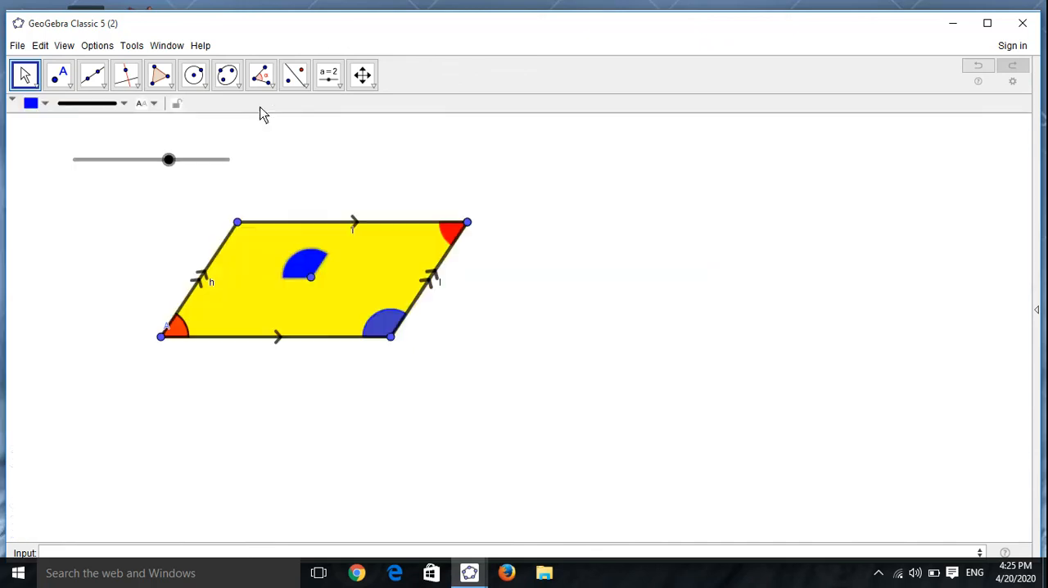
click(365, 79)
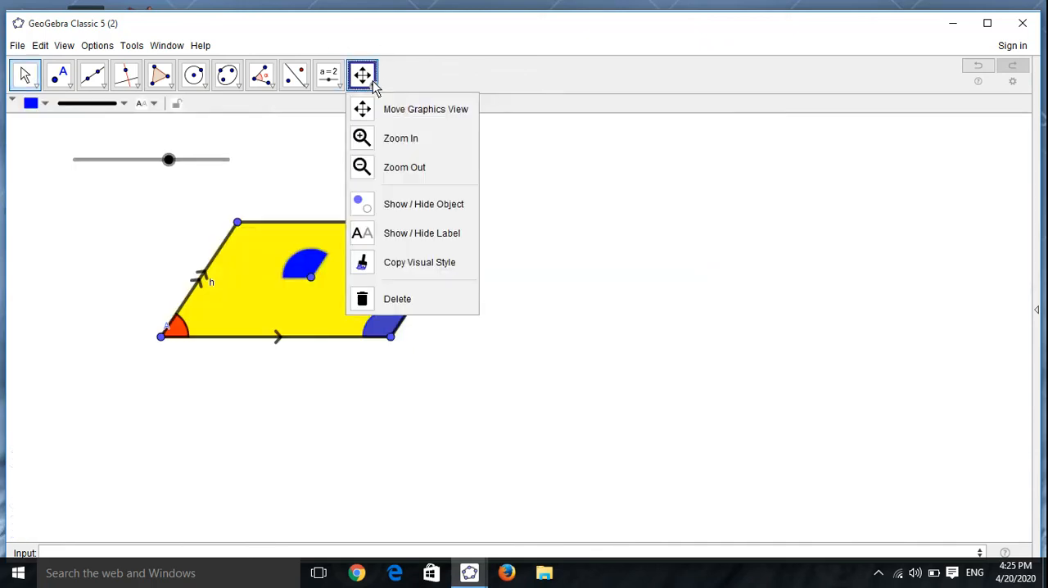
click(407, 141)
click(417, 137)
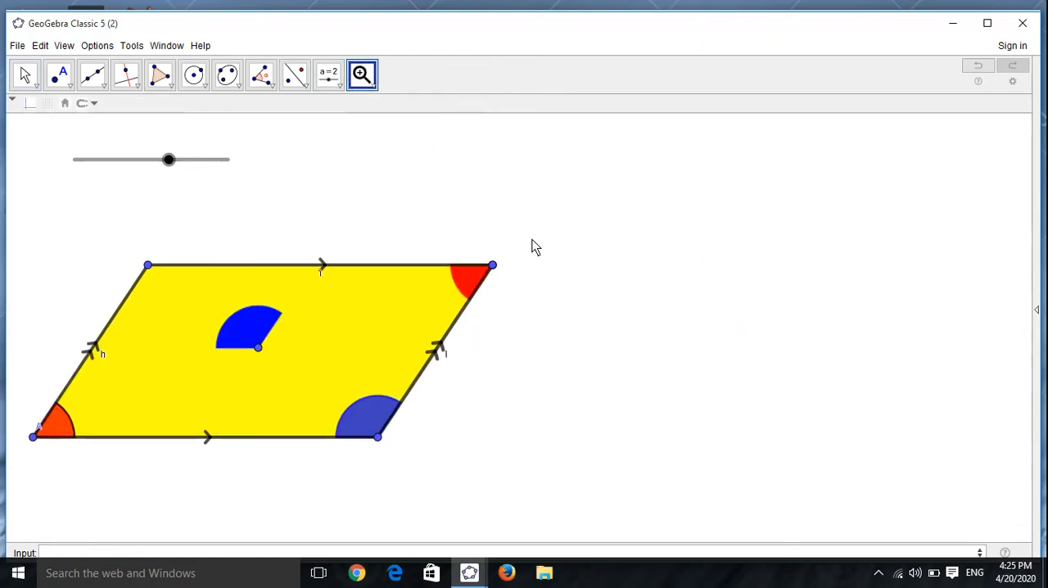
click(549, 312)
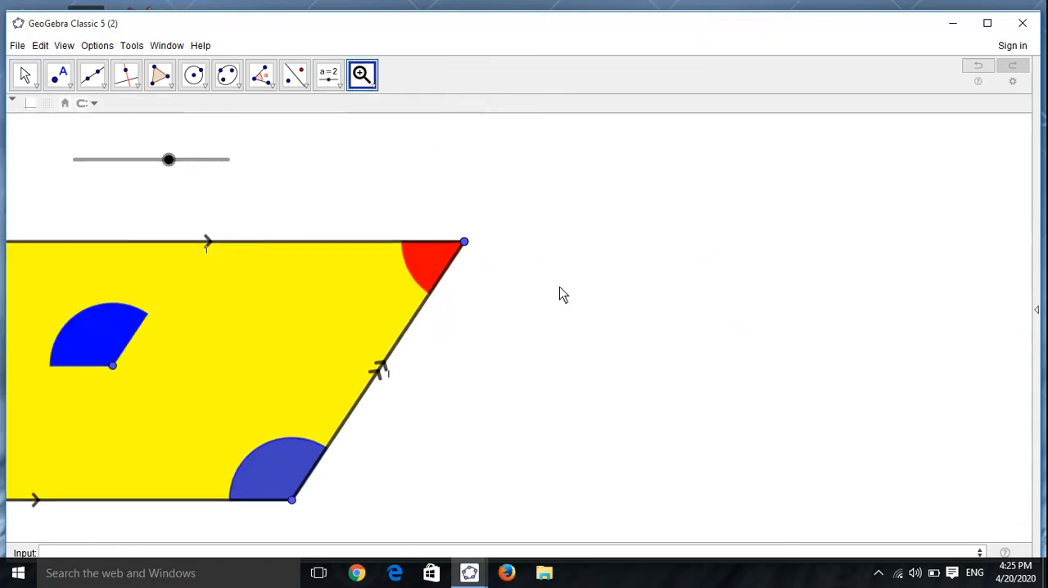
click(22, 73)
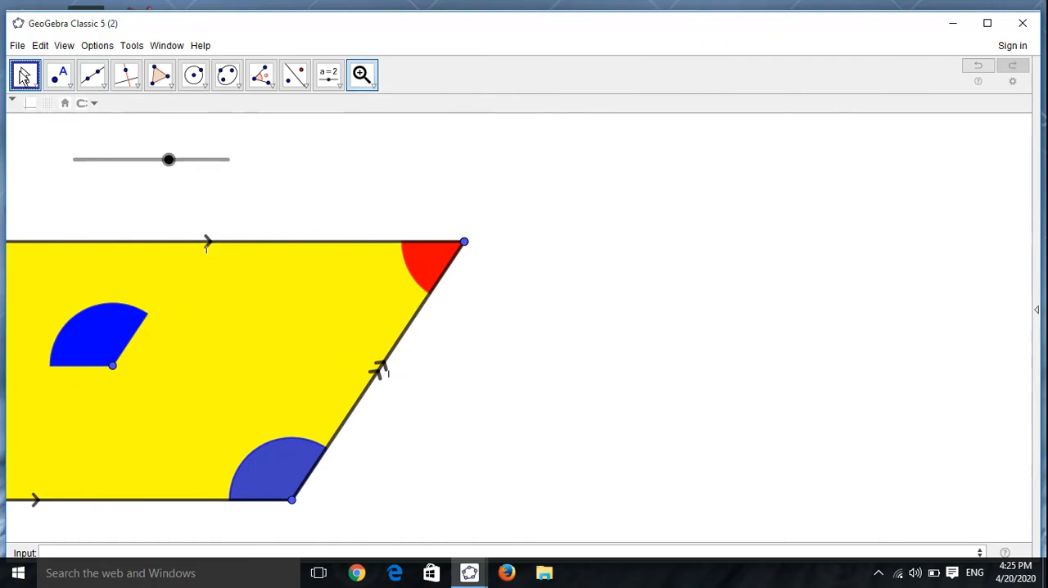
Step: Bring the whole parallelogram into view and move the slider forward until the blue sector is partly rotated about the upper-left vertex
drag(588, 396, 753, 384)
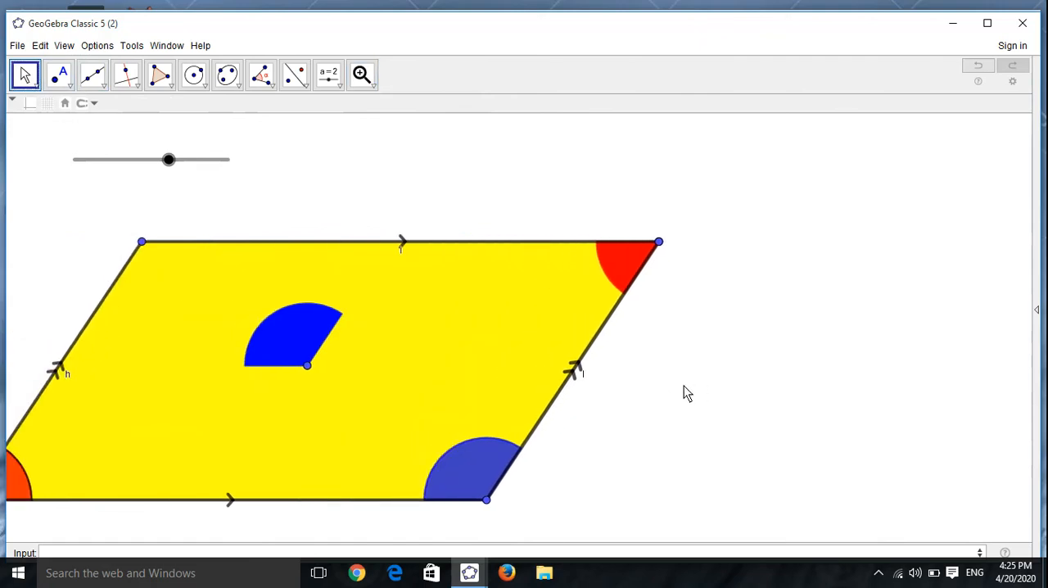
drag(685, 390, 784, 374)
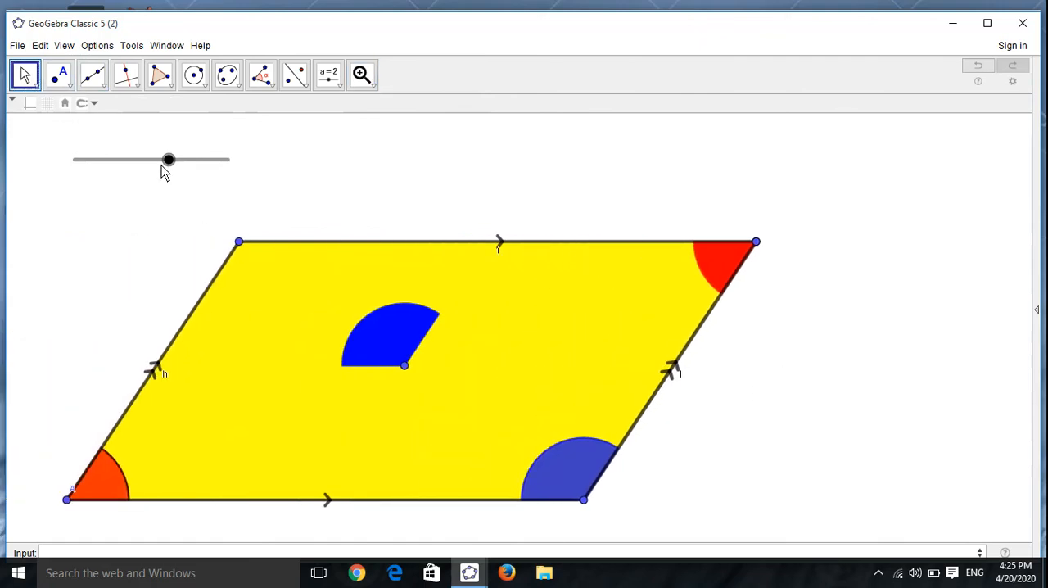
drag(170, 149, 211, 159)
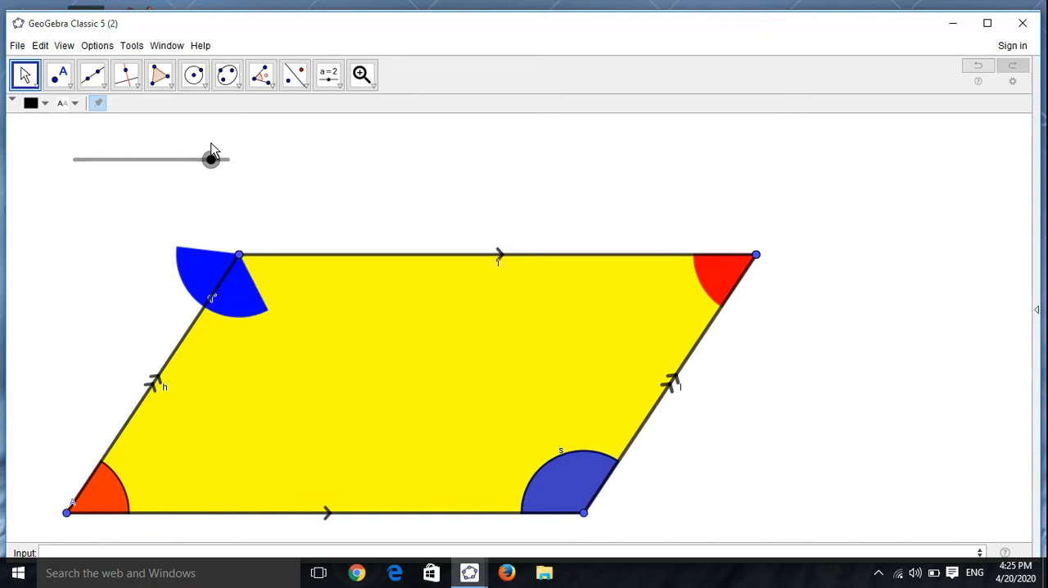
Step: Add the text "Slide me" and place it just above the slider
click(328, 75)
click(329, 74)
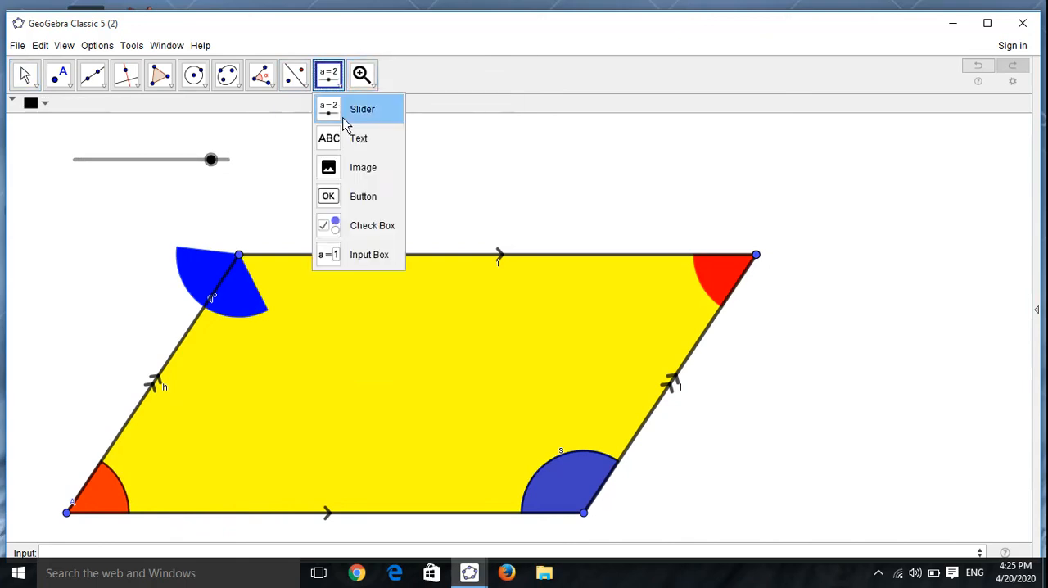
click(337, 138)
click(401, 142)
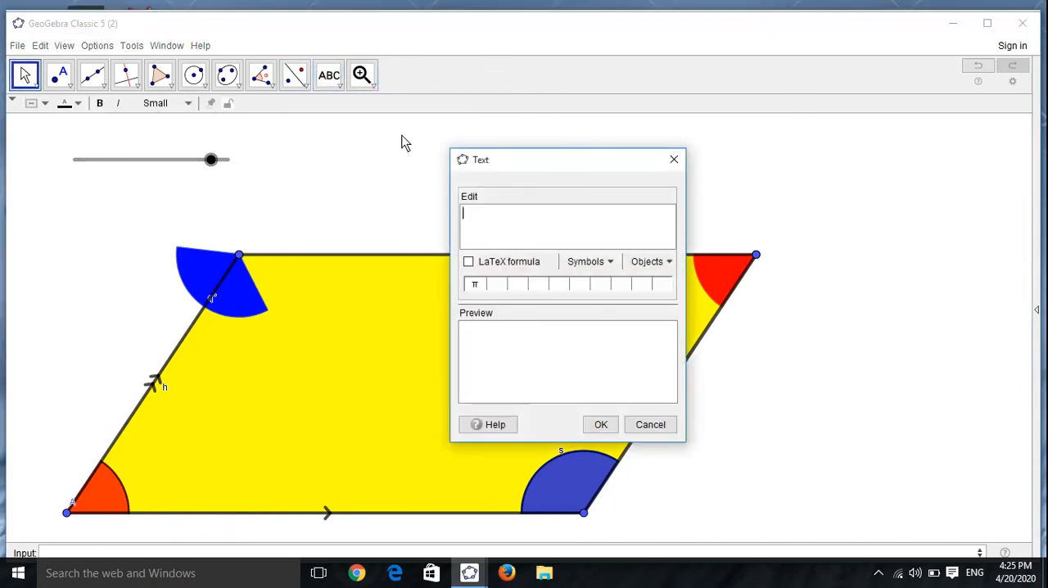
text(Slide me)
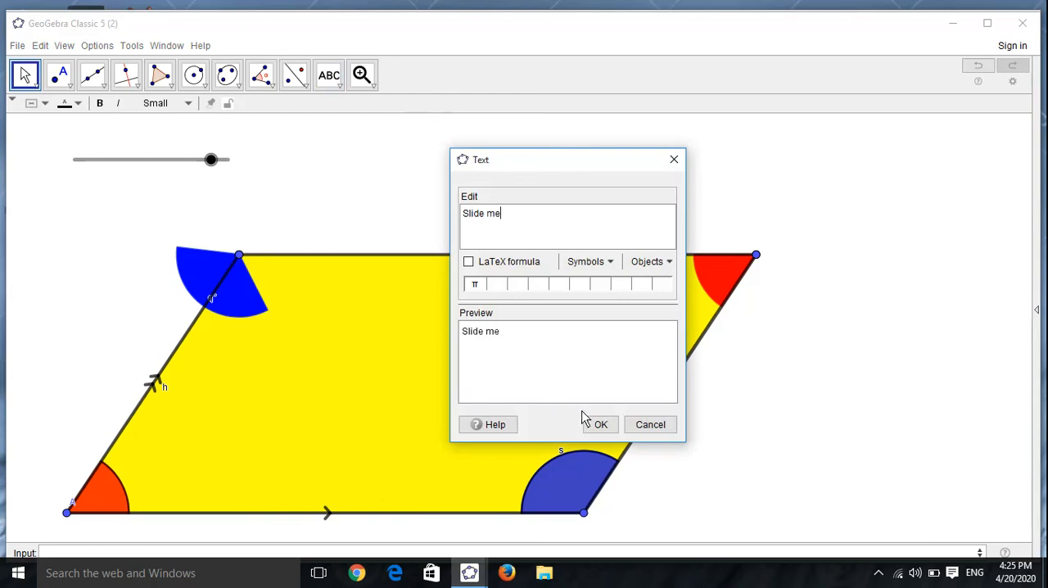
click(597, 424)
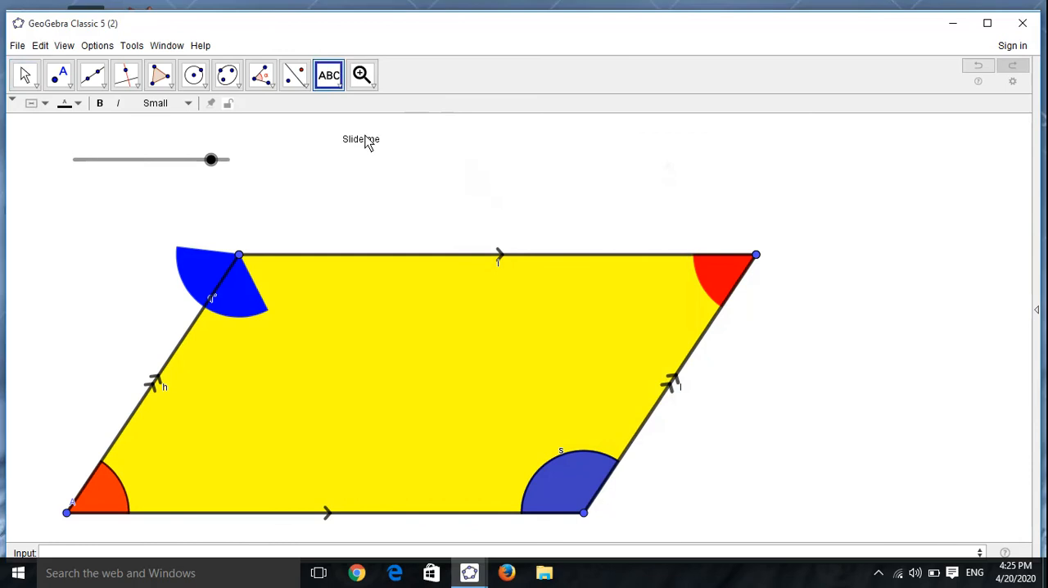
drag(363, 140, 172, 145)
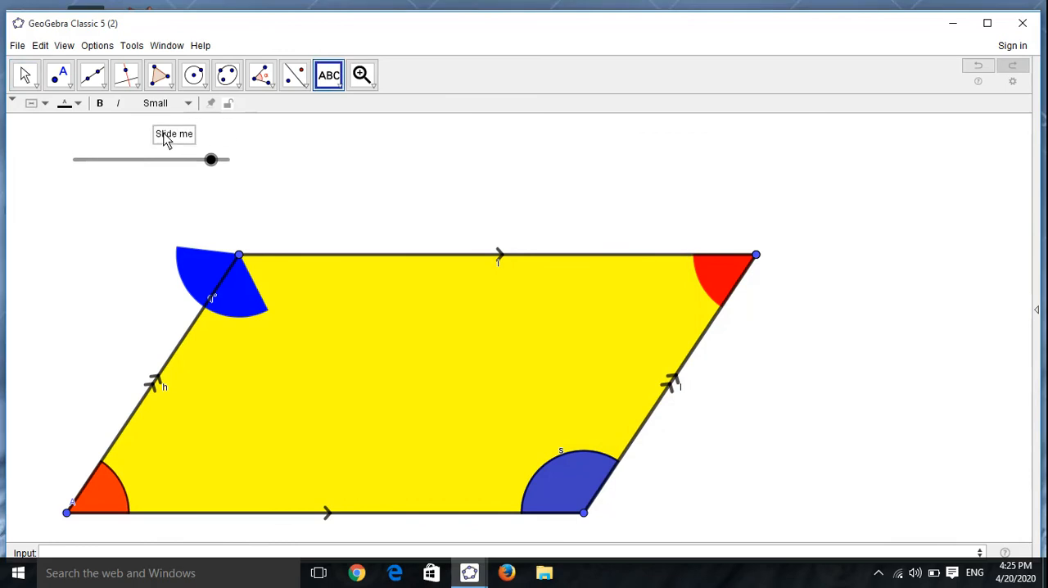
Step: Format the "Slide me" text as Medium and bold, and centre it above the slider
click(25, 75)
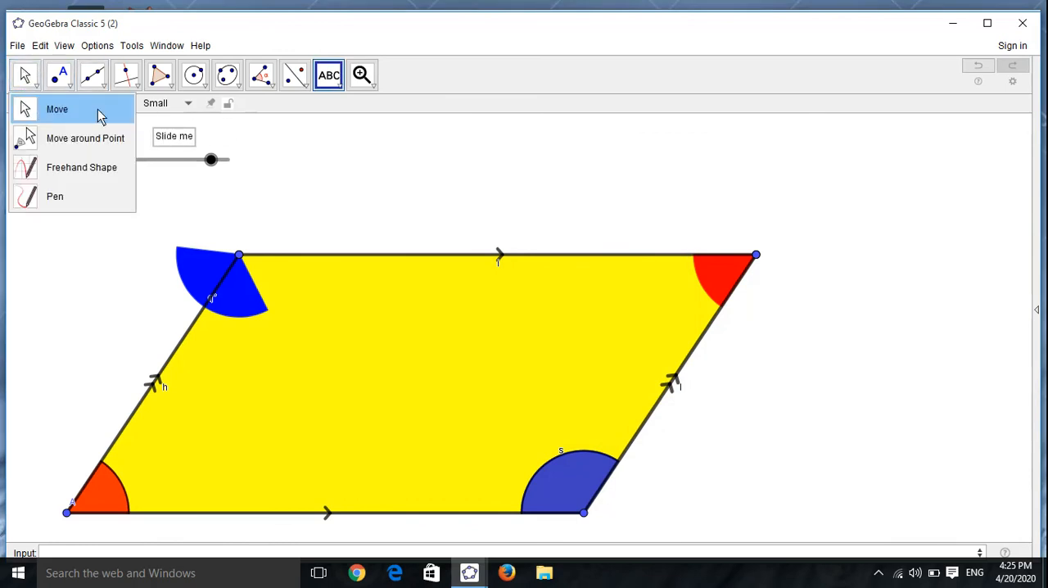
click(98, 115)
click(85, 103)
click(170, 130)
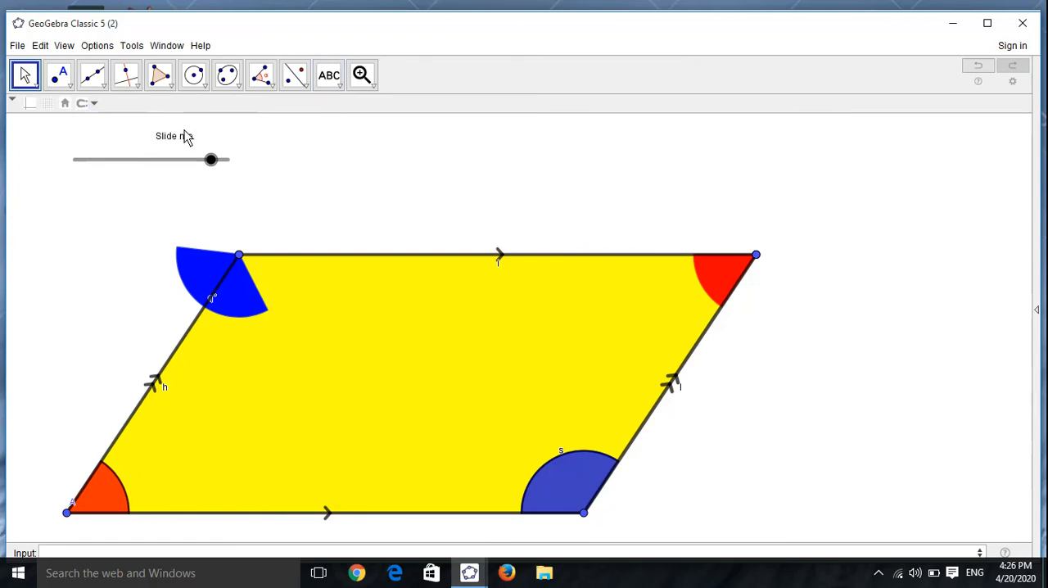
click(185, 138)
click(172, 101)
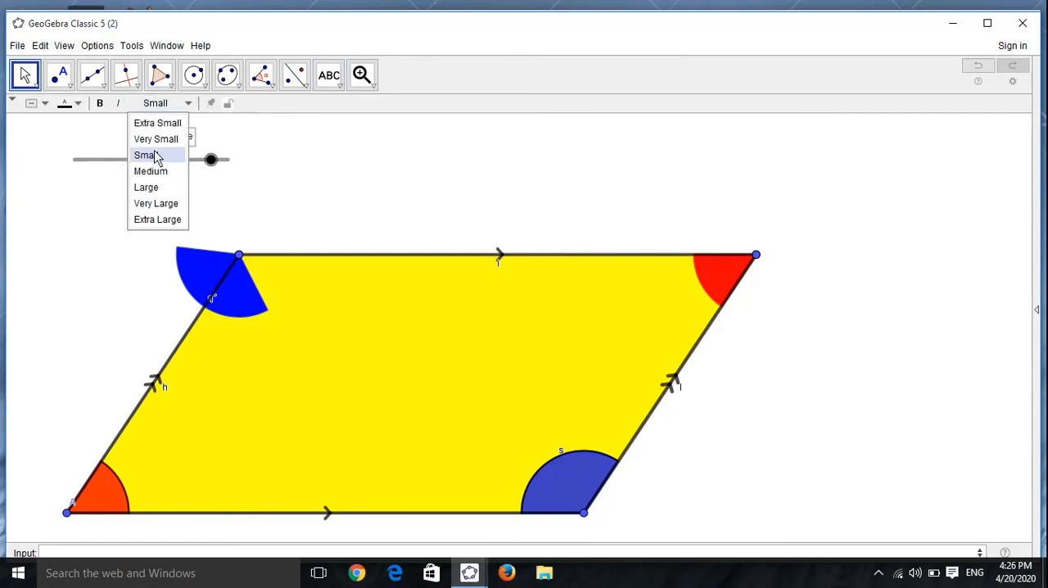
click(157, 172)
click(101, 104)
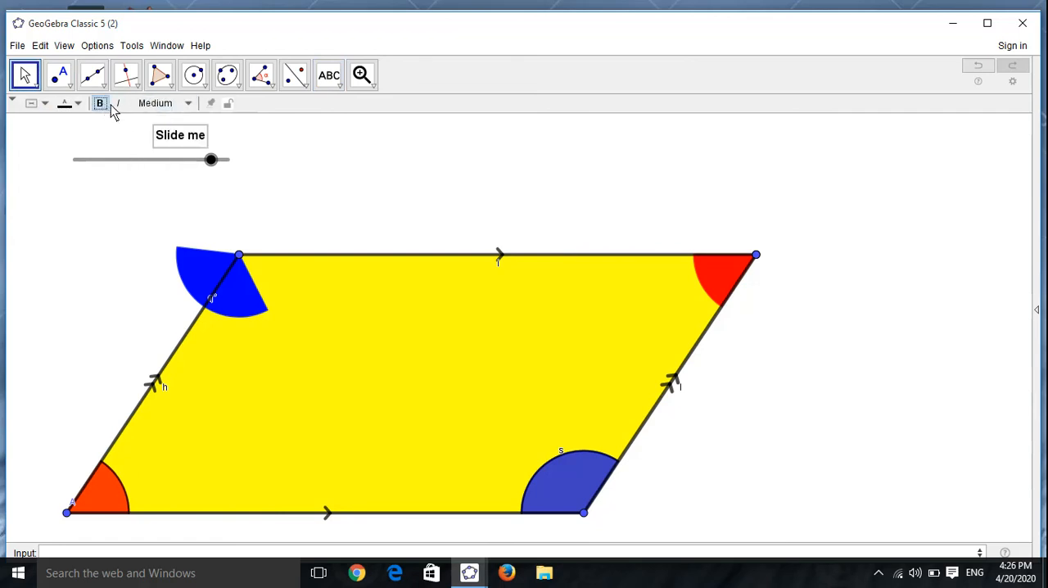
drag(174, 144, 144, 146)
click(295, 182)
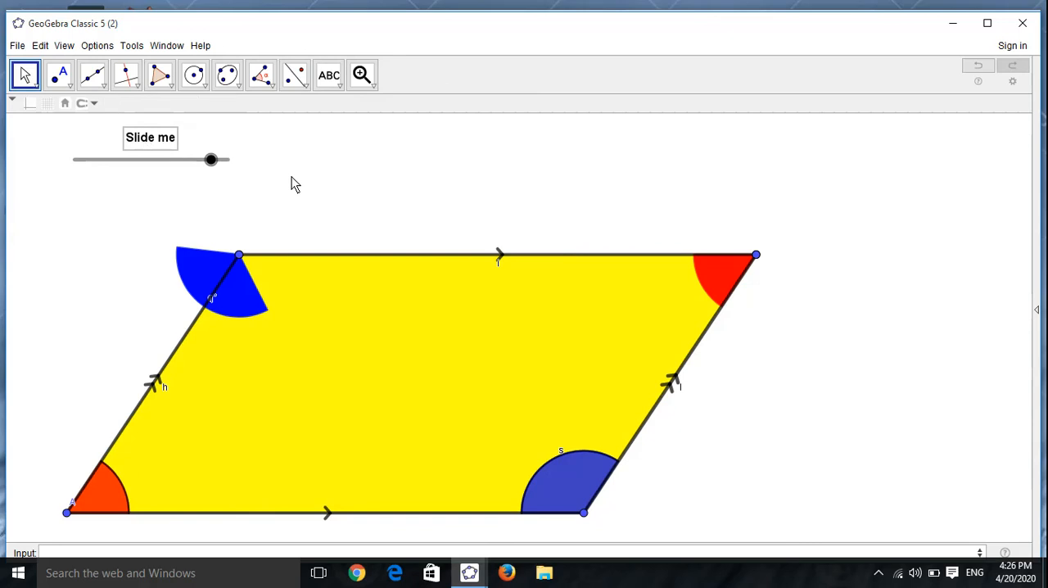
Step: Move the slider to its maximum so the blue sector rotates fully into the parallelogram's upper-left angle
drag(209, 161, 335, 162)
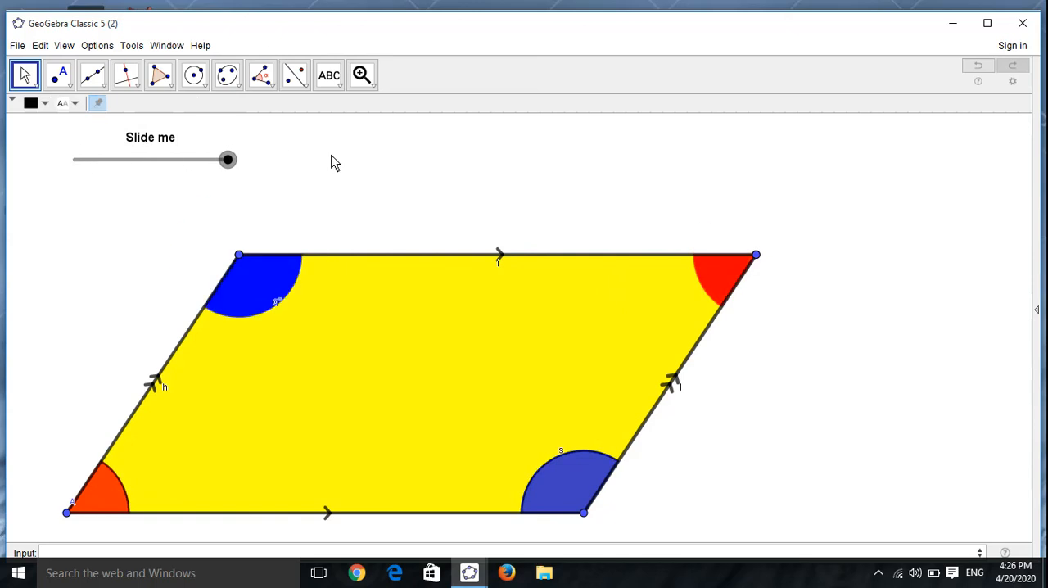